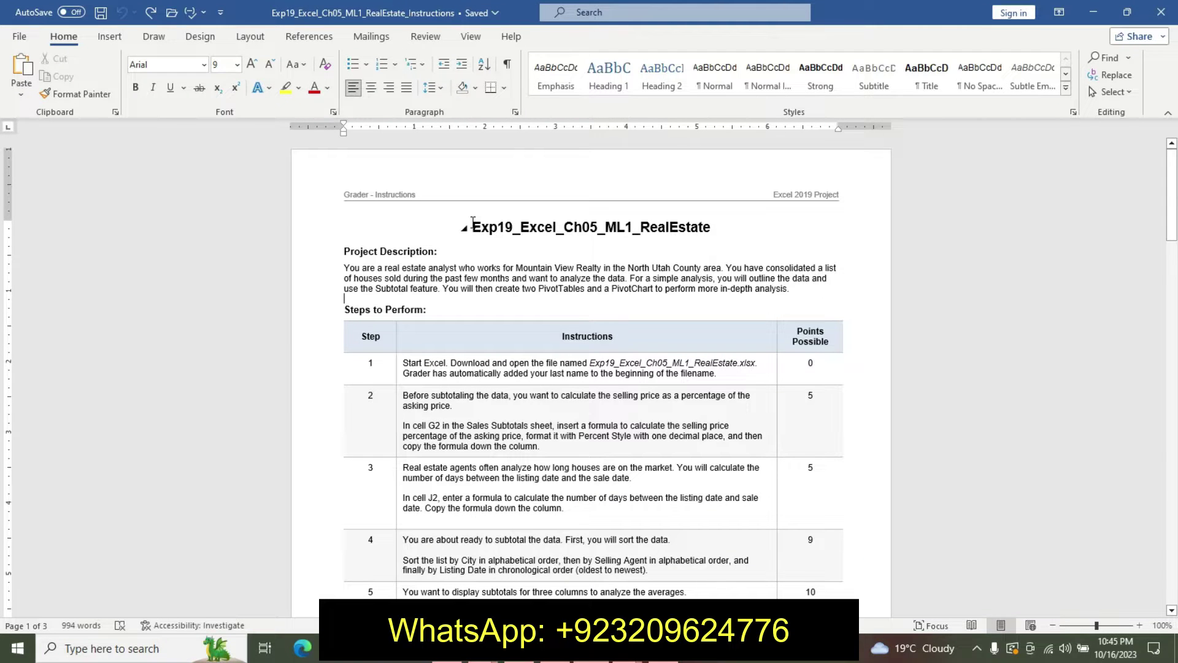
Highlight the document title in yellow and select the full project description
drag(471, 227, 716, 227)
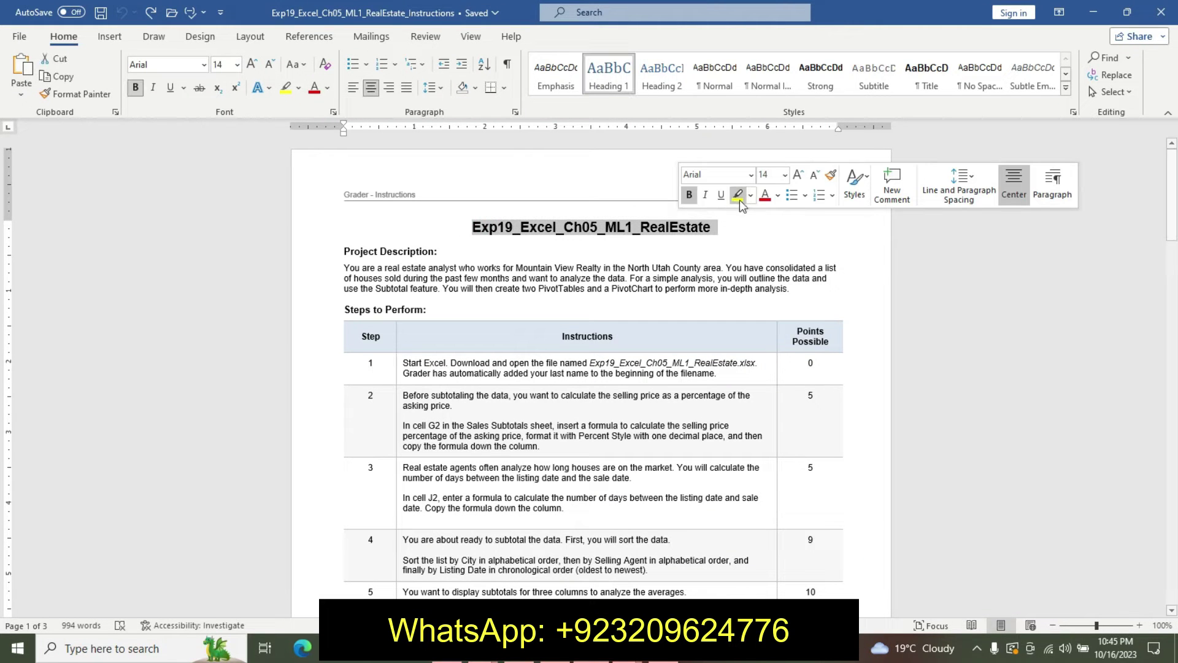
click(738, 195)
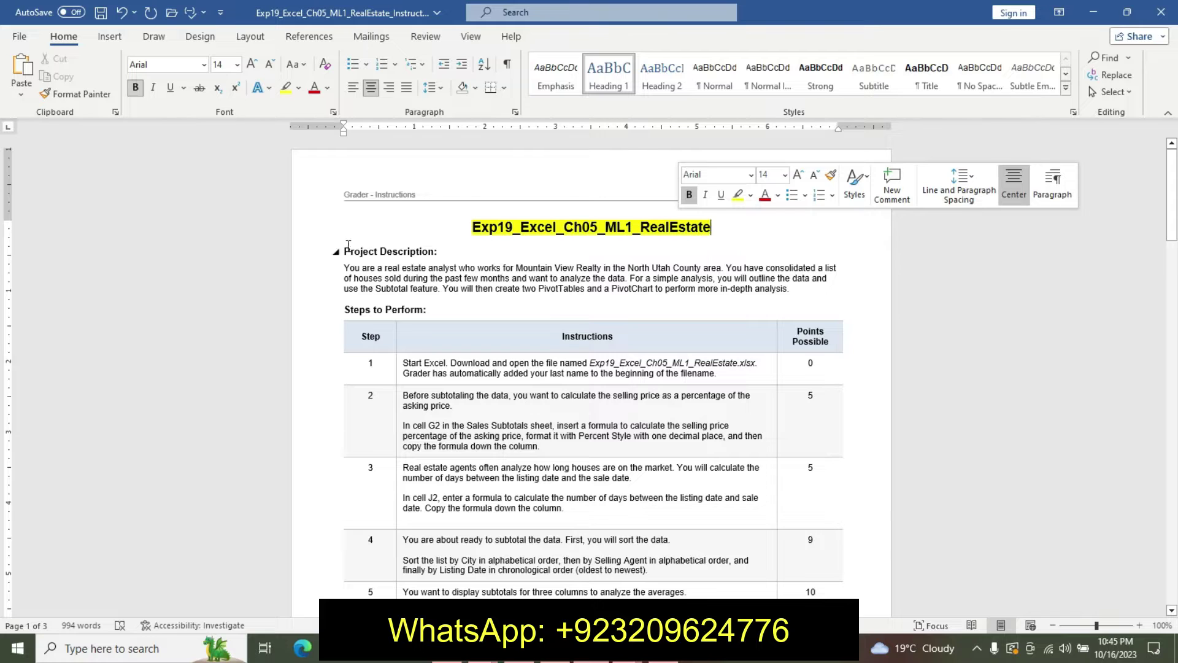
drag(348, 244, 686, 289)
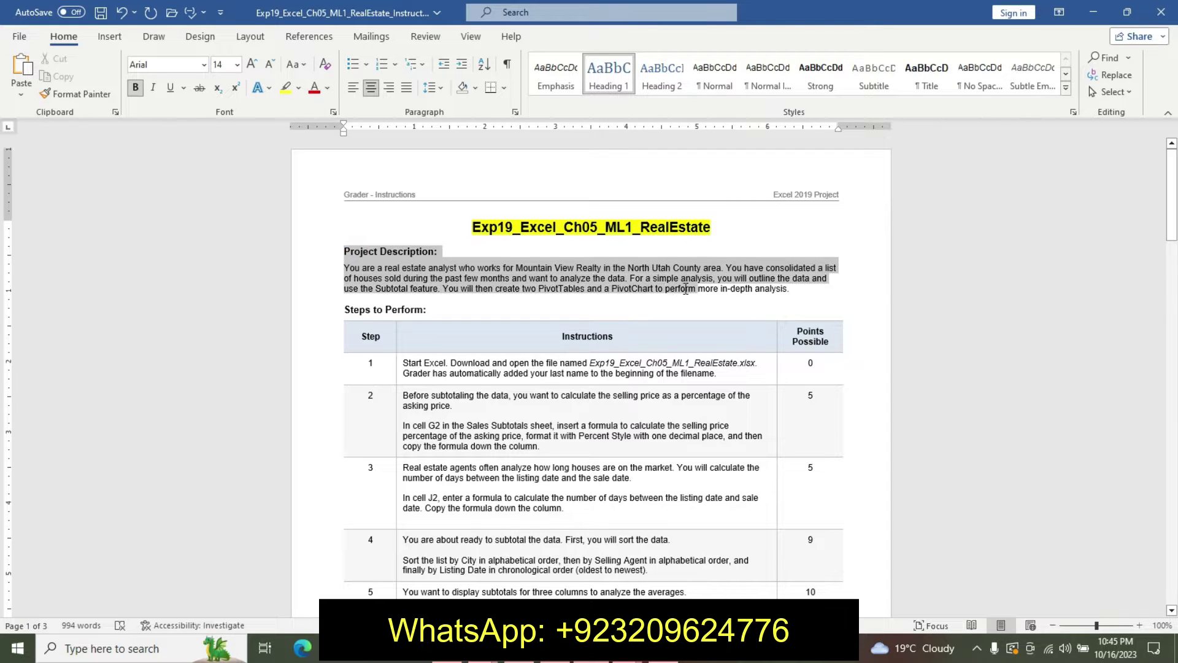
drag(686, 289, 793, 290)
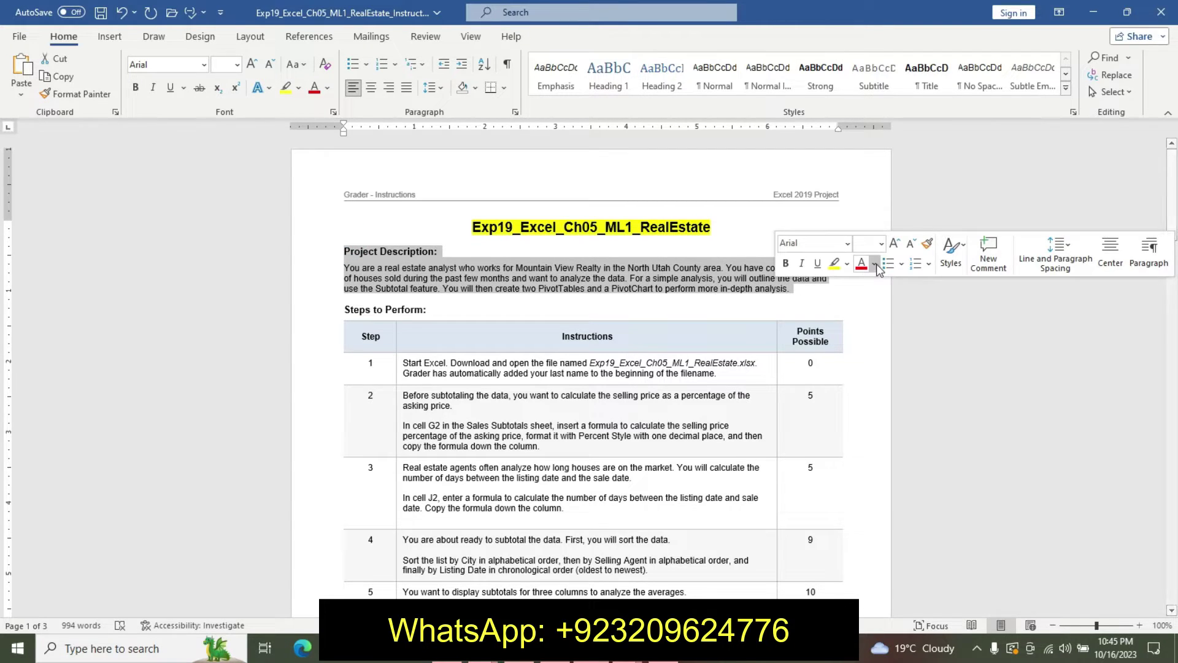
Make the project description 12 pt bold with turquoise highlight
click(881, 244)
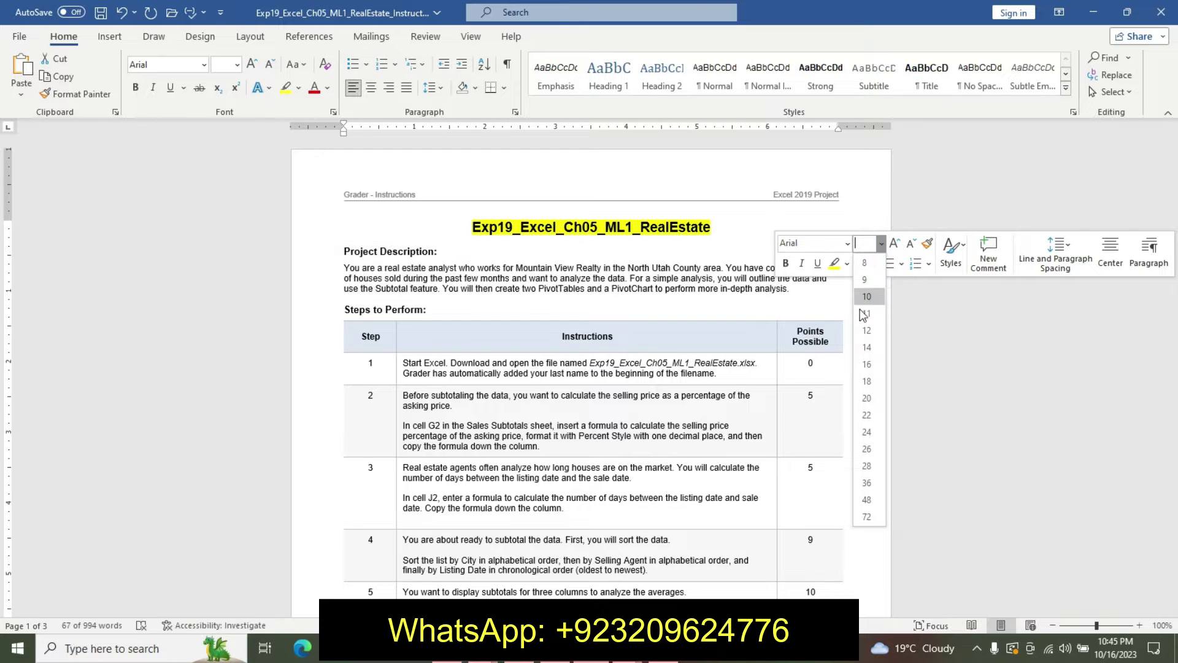
click(866, 330)
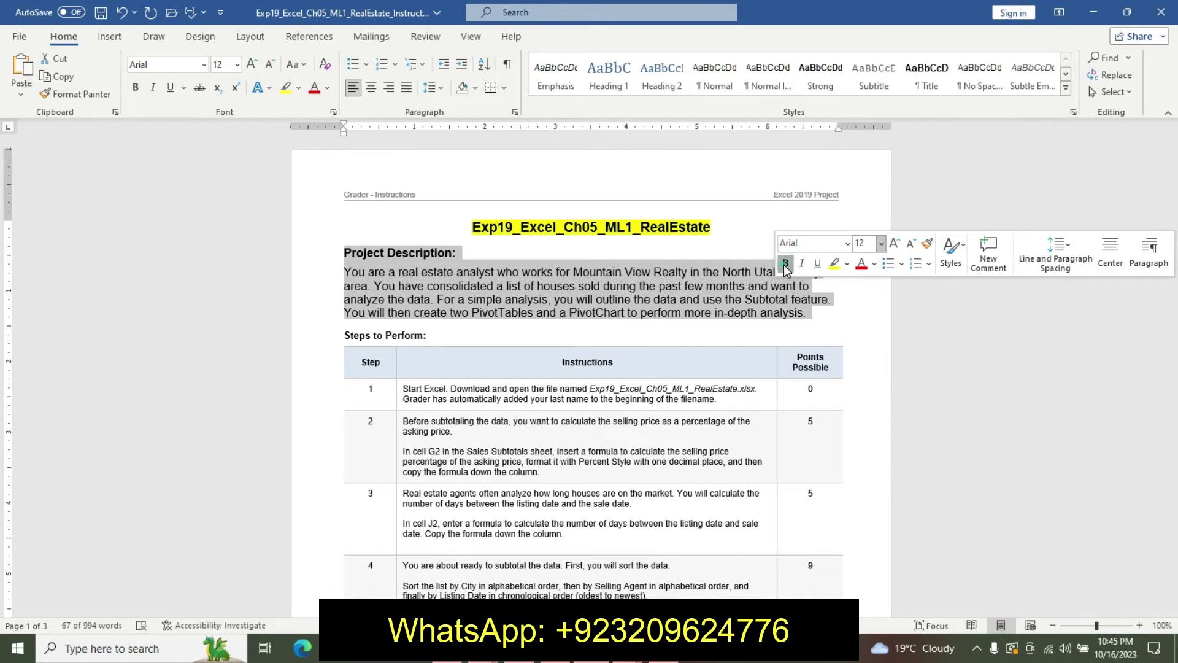
click(784, 264)
click(785, 263)
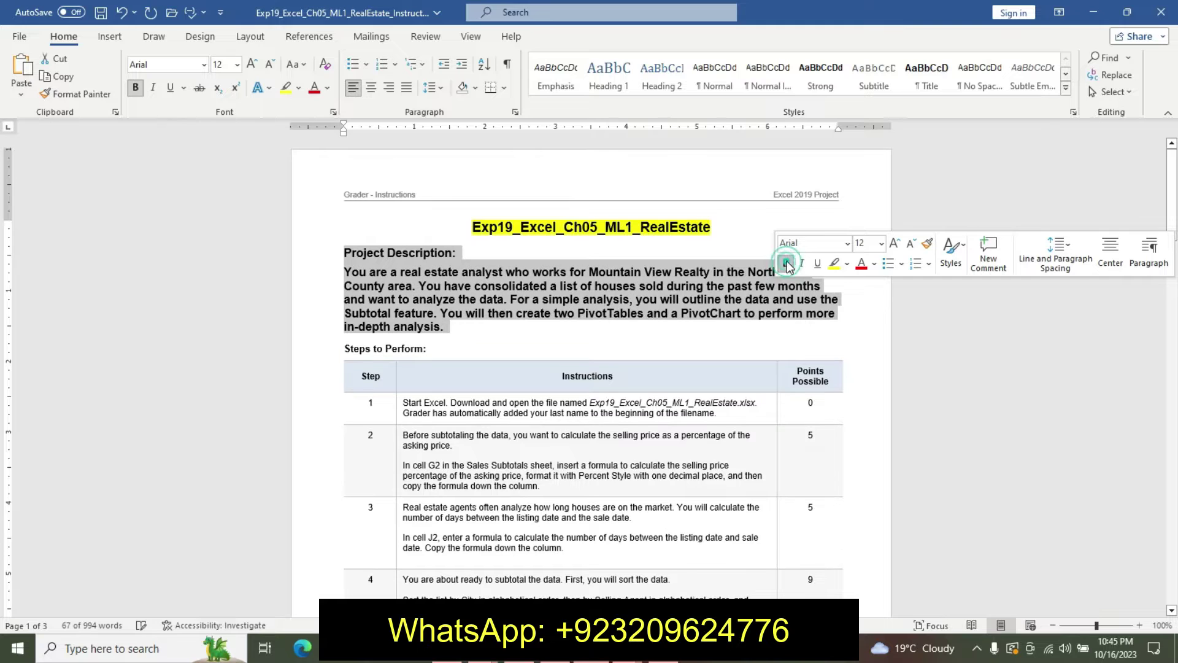
click(847, 266)
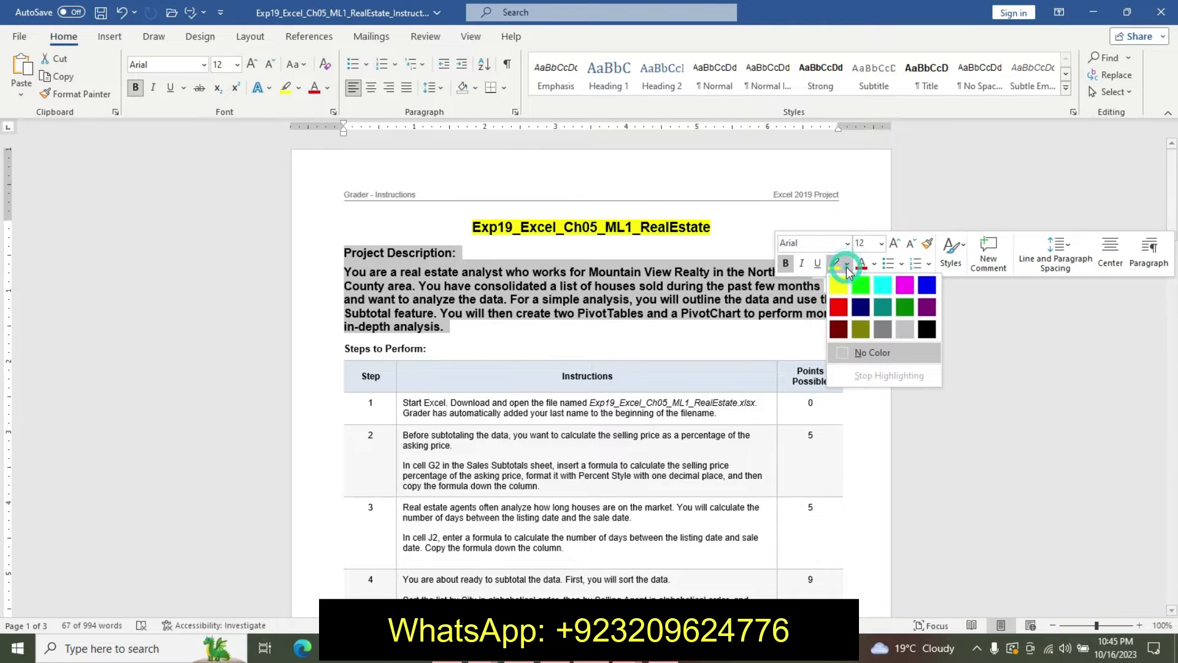
click(881, 285)
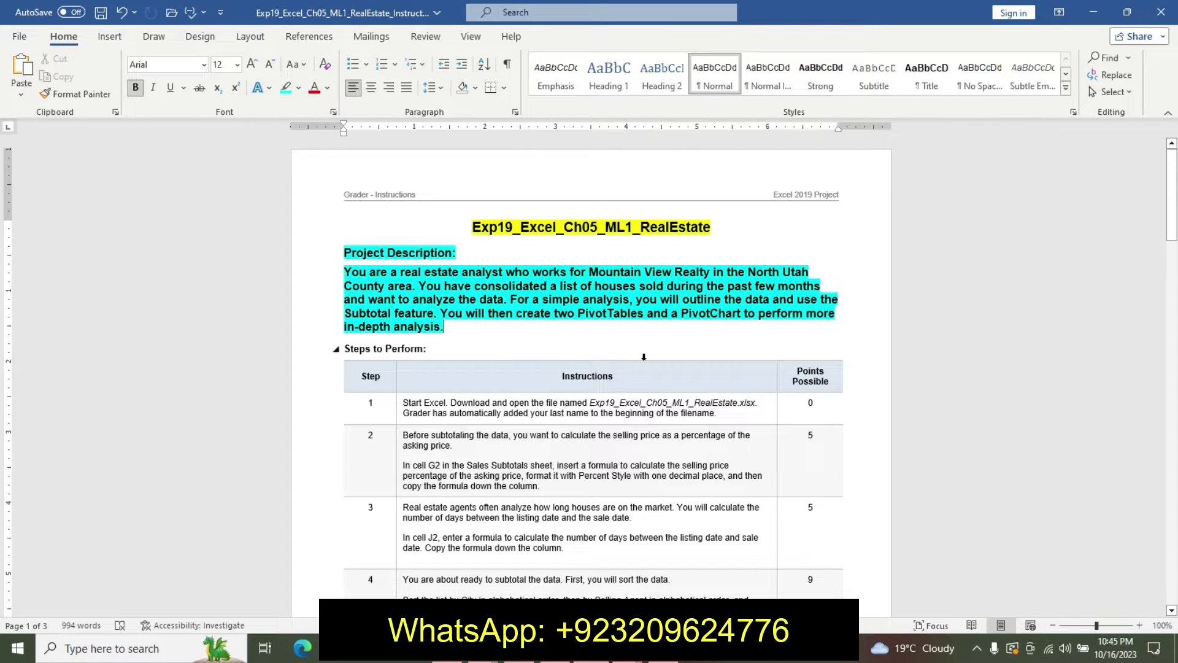
mouse_move(624, 648)
click(697, 361)
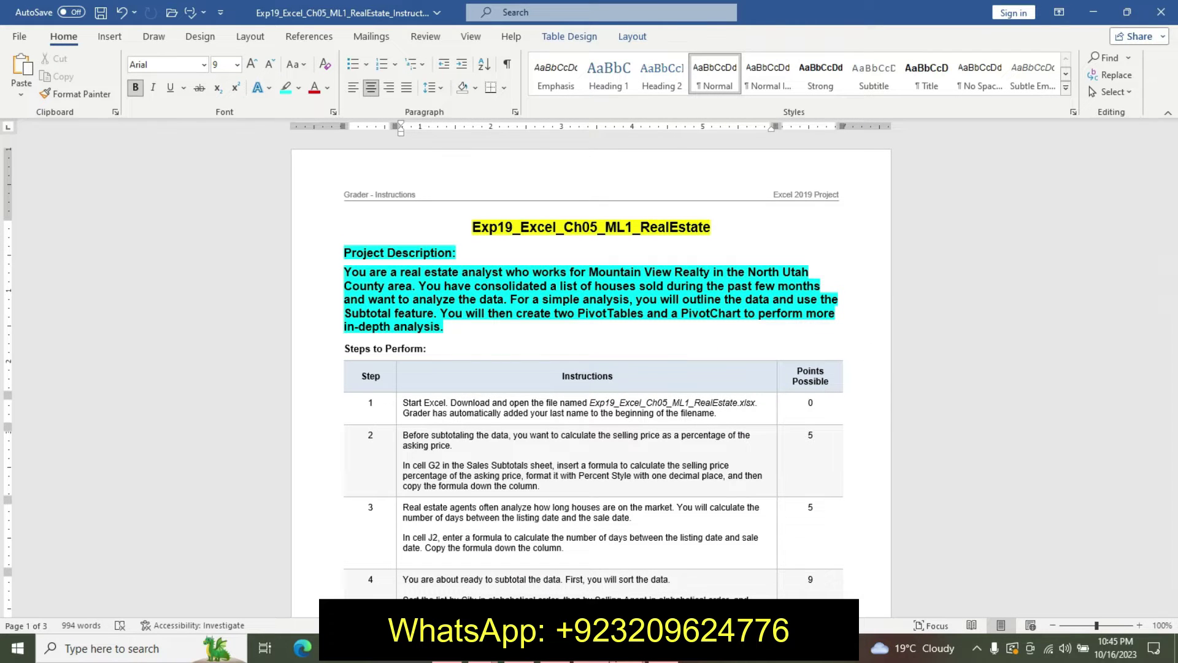
click(626, 648)
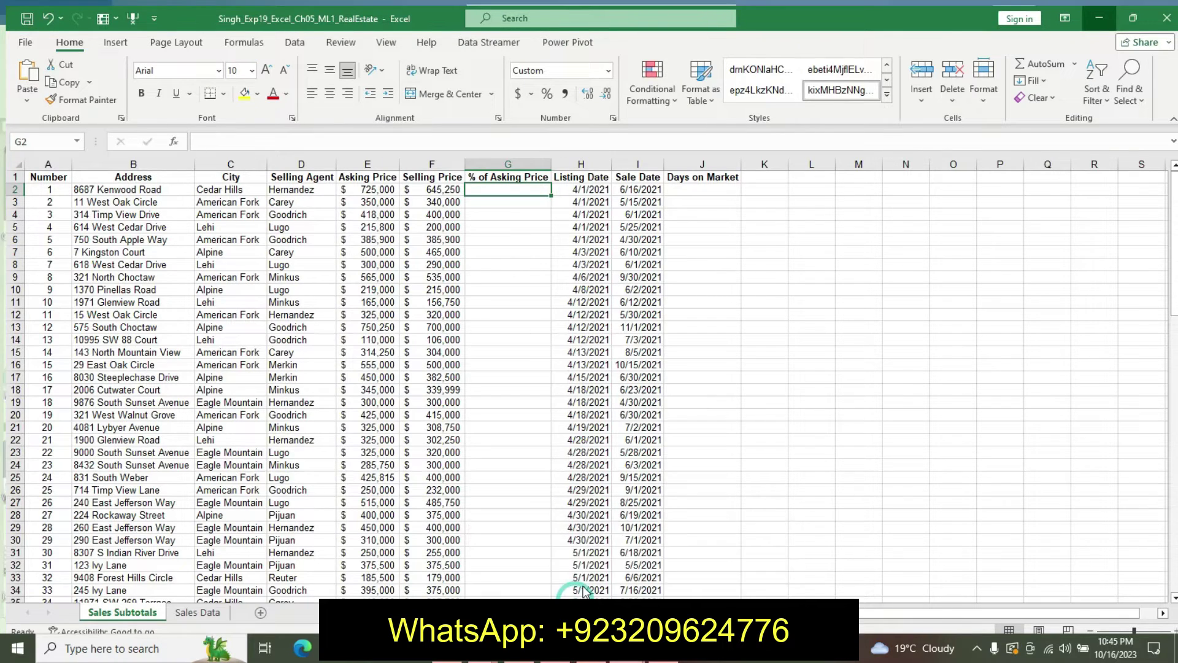
click(546, 567)
mouse_move(1169, 203)
mouse_down()
mouse_move(1158, 536)
mouse_move(1171, 150)
mouse_up()
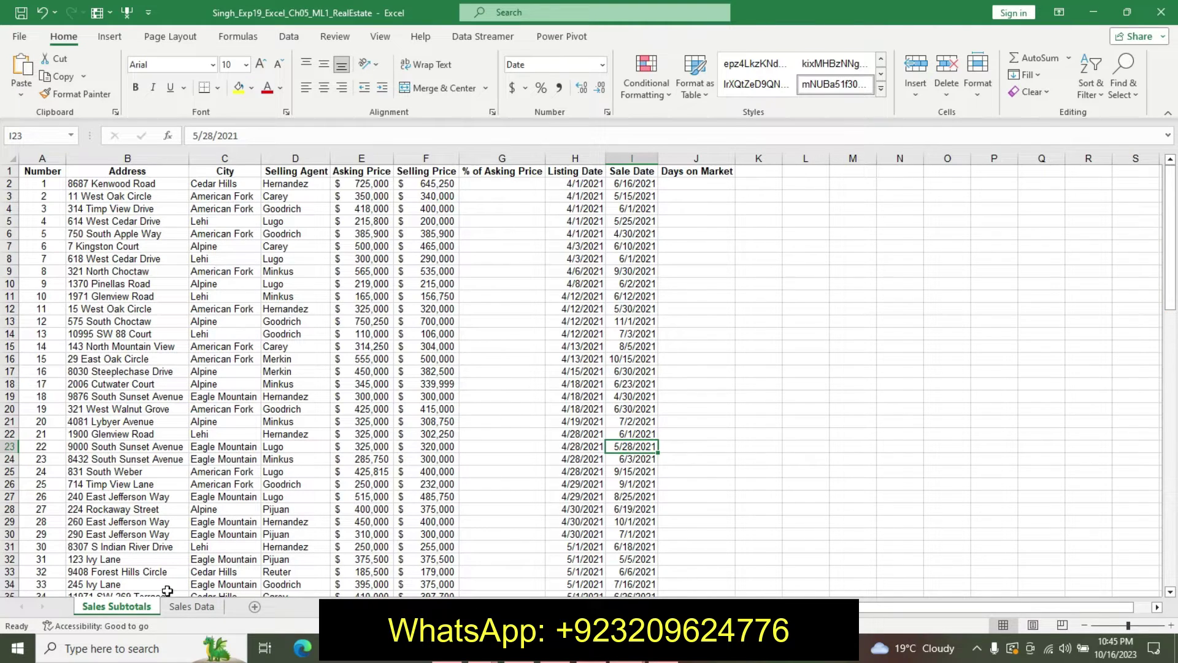
click(181, 607)
click(125, 607)
key(alt+Tab)
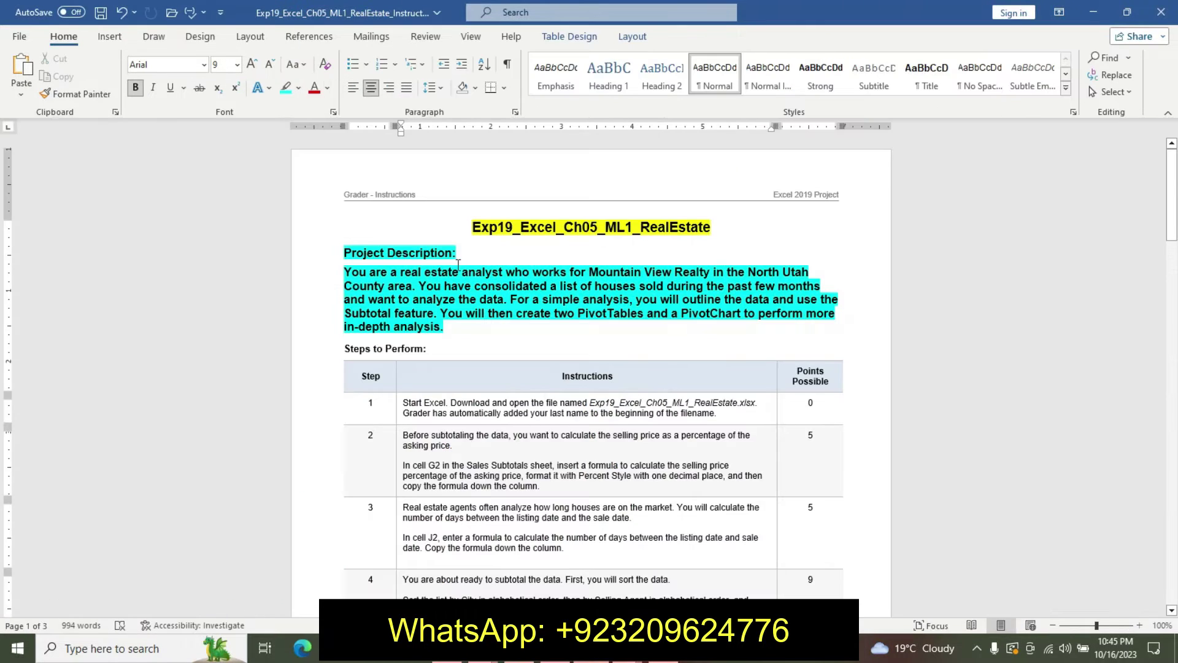
Undo the title and description formatting and select the step 1 instruction text
key(ctrl+z)
key(ctrl+z)
key(ctrl+z)
key(ctrl+z)
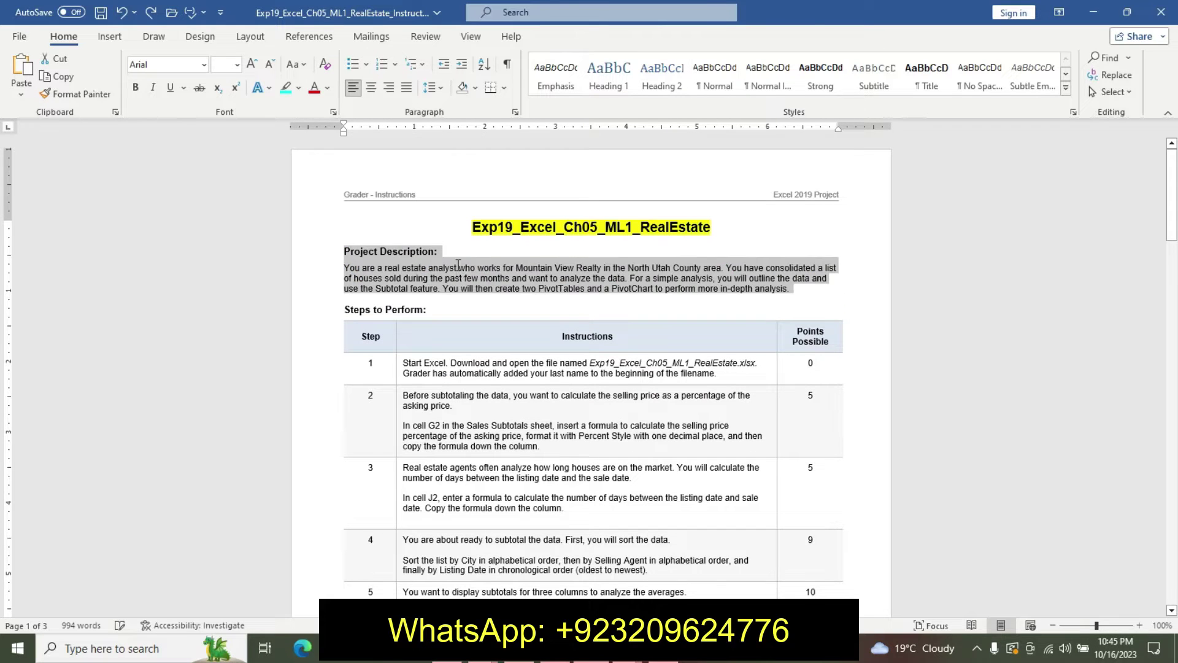
key(ctrl+z)
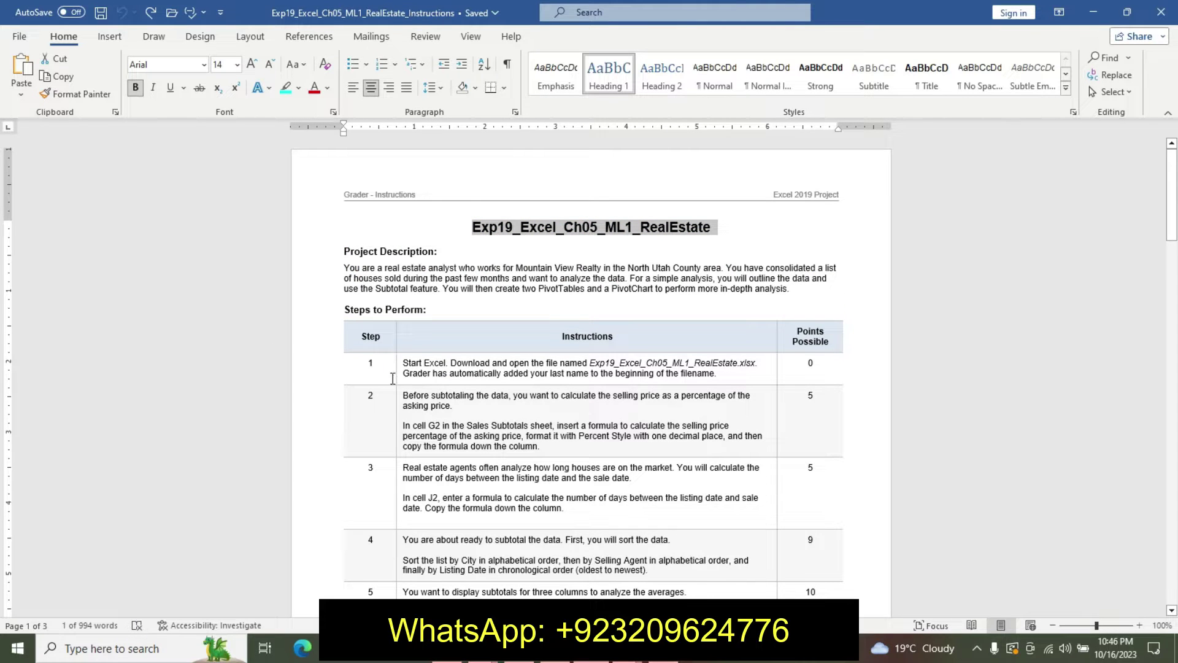
click(397, 376)
Resize the step 1 text to 18 pt, return it to 9 pt, and highlight it cyan
click(483, 330)
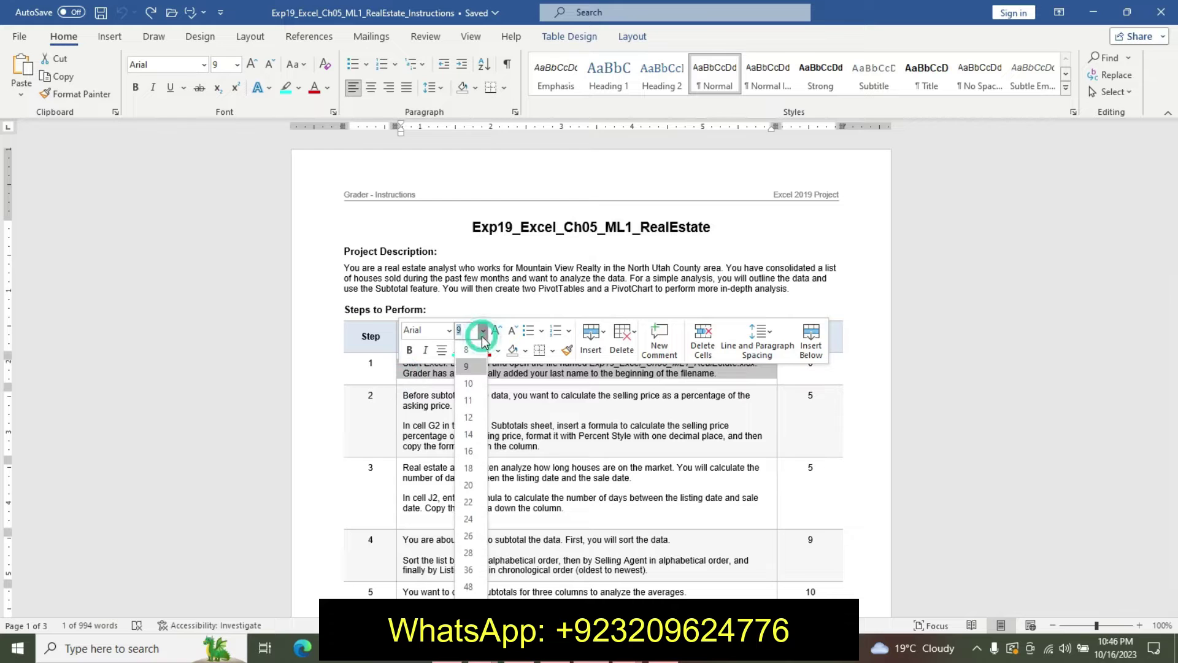
click(469, 469)
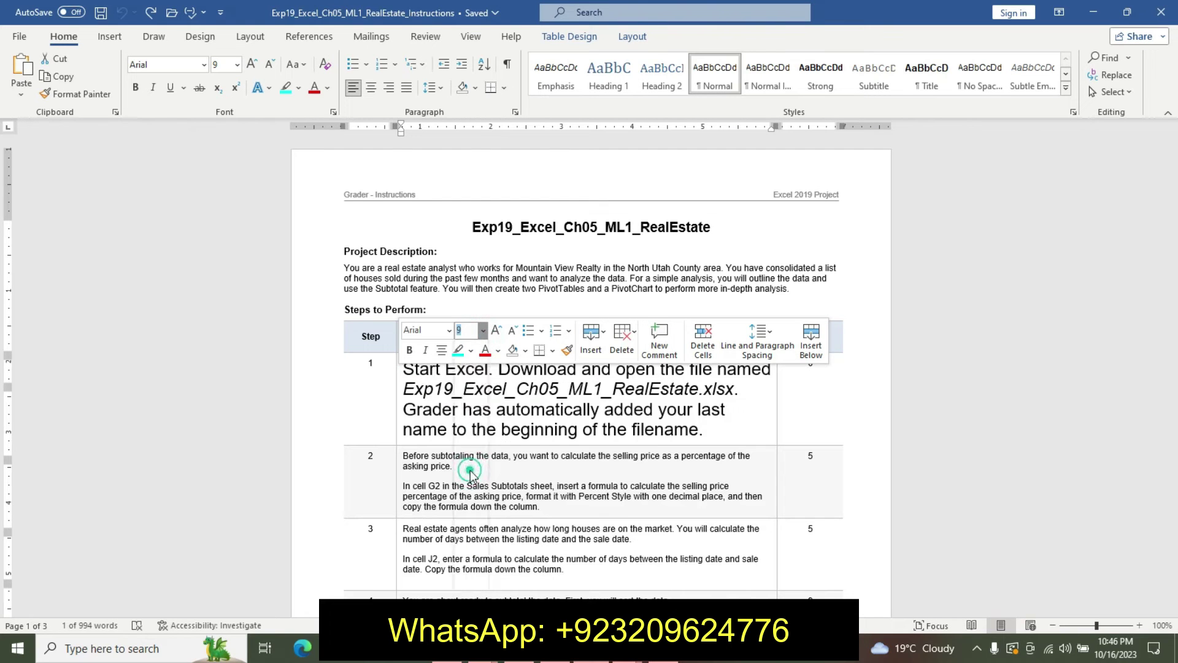
click(484, 332)
click(466, 366)
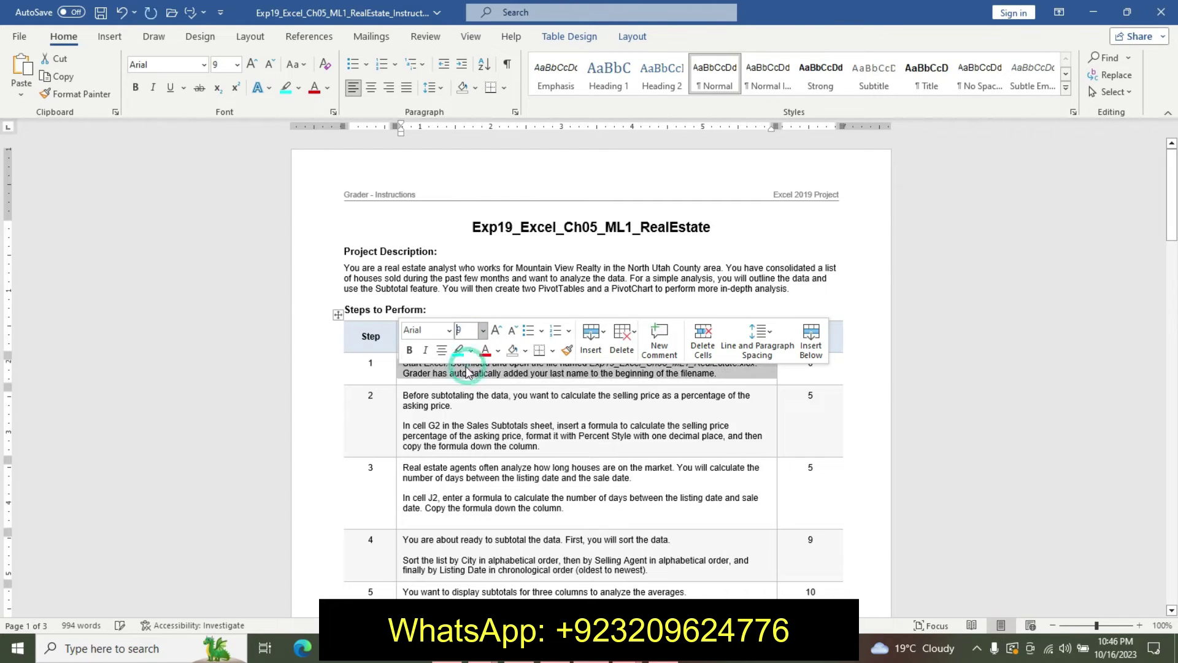
click(460, 353)
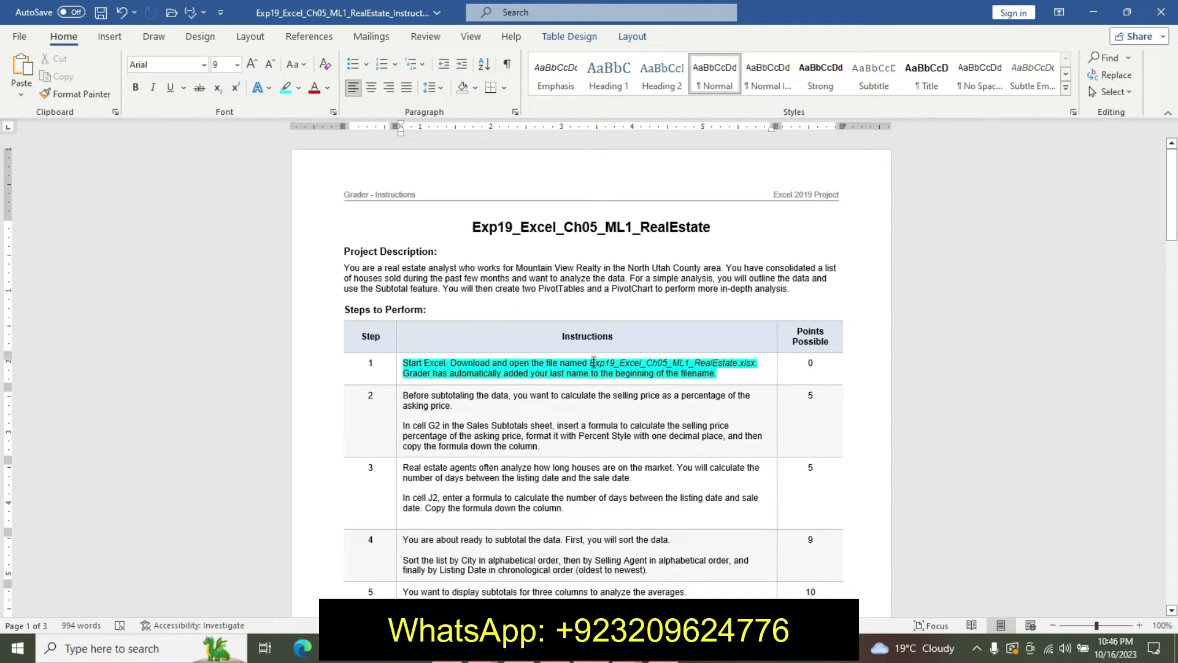
Make the step 1 workbook file name 16 pt bold with yellow highlight
drag(590, 363, 760, 365)
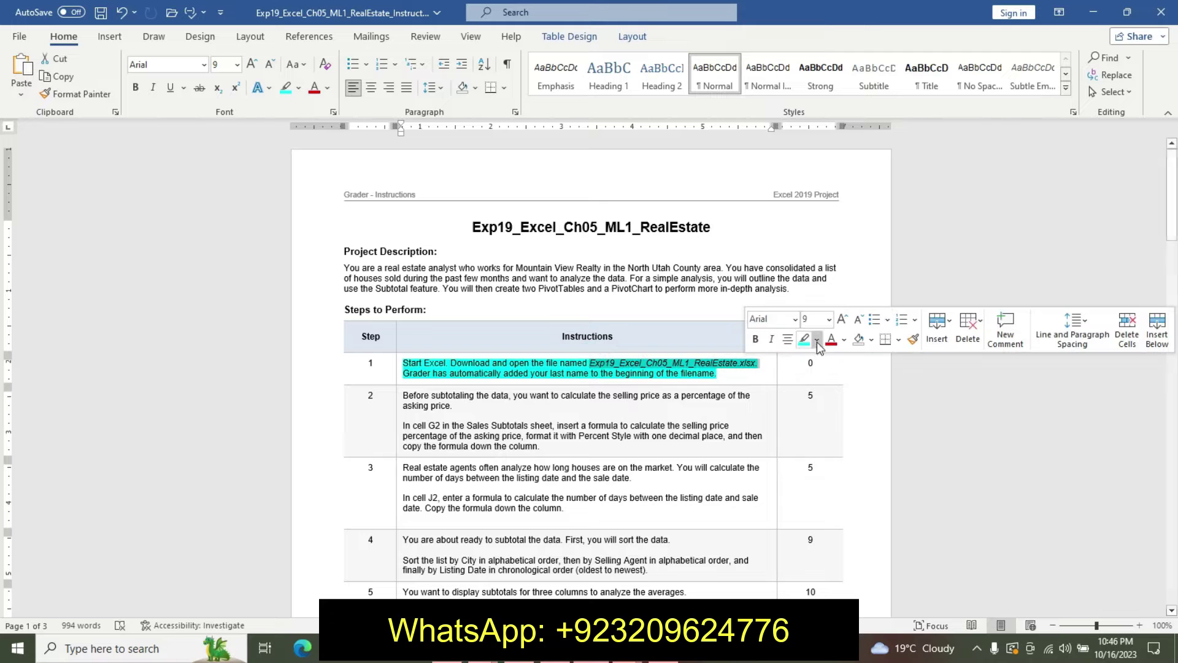
click(828, 318)
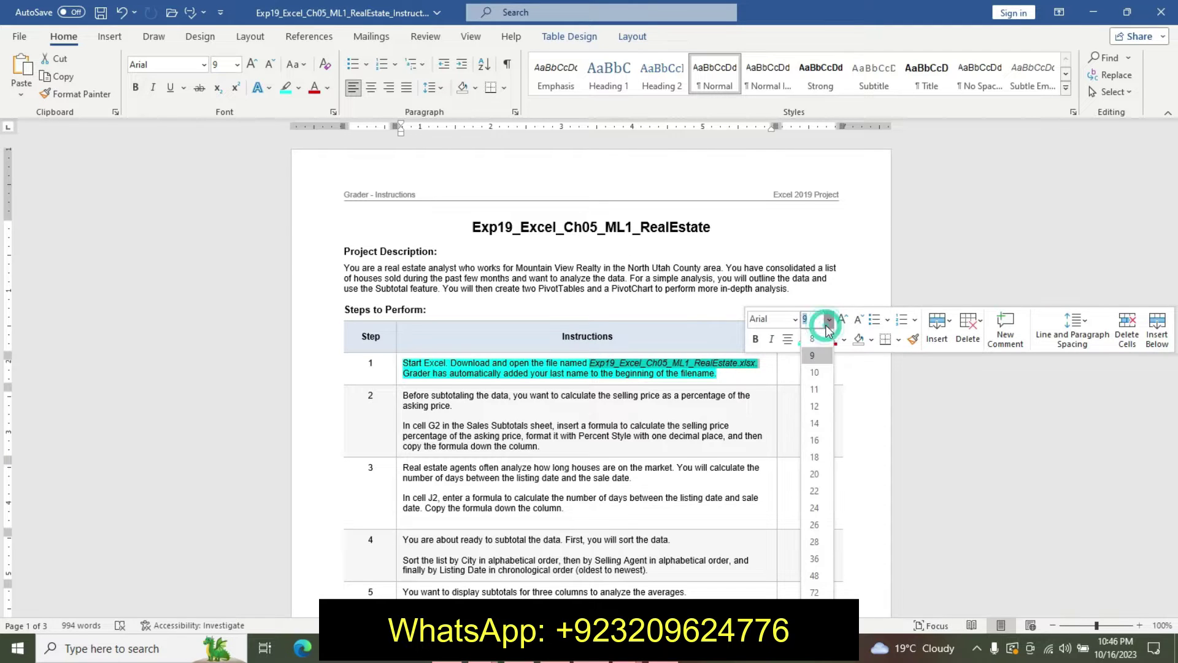
click(814, 439)
click(755, 338)
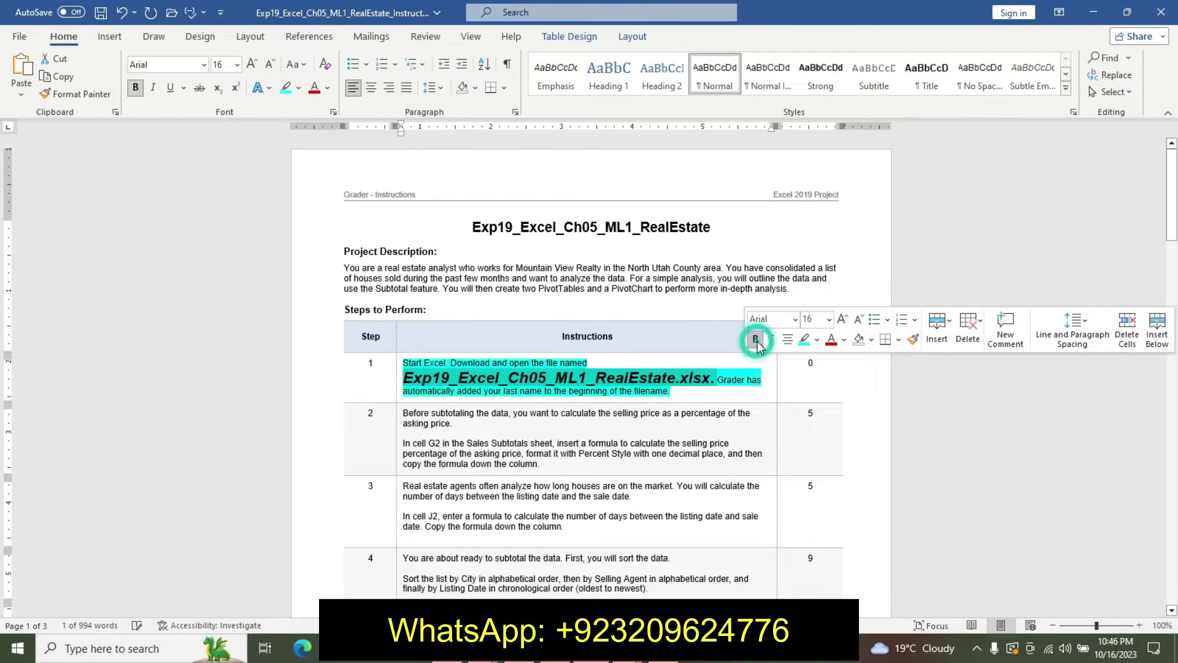
click(817, 339)
click(806, 359)
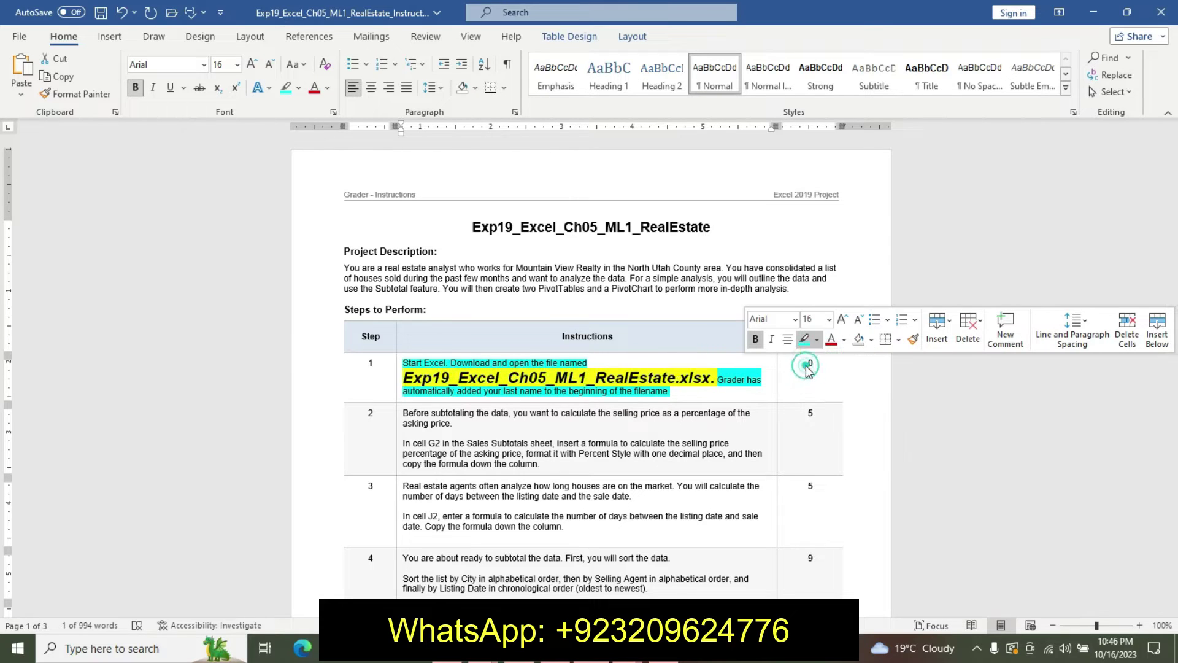
click(678, 380)
Check the sale date in cell I12 of the workbook, then undo the step 1 formatting
mouse_move(472, 356)
mouse_down()
mouse_move(627, 345)
mouse_move(622, 336)
mouse_move(622, 354)
mouse_move(622, 340)
mouse_up()
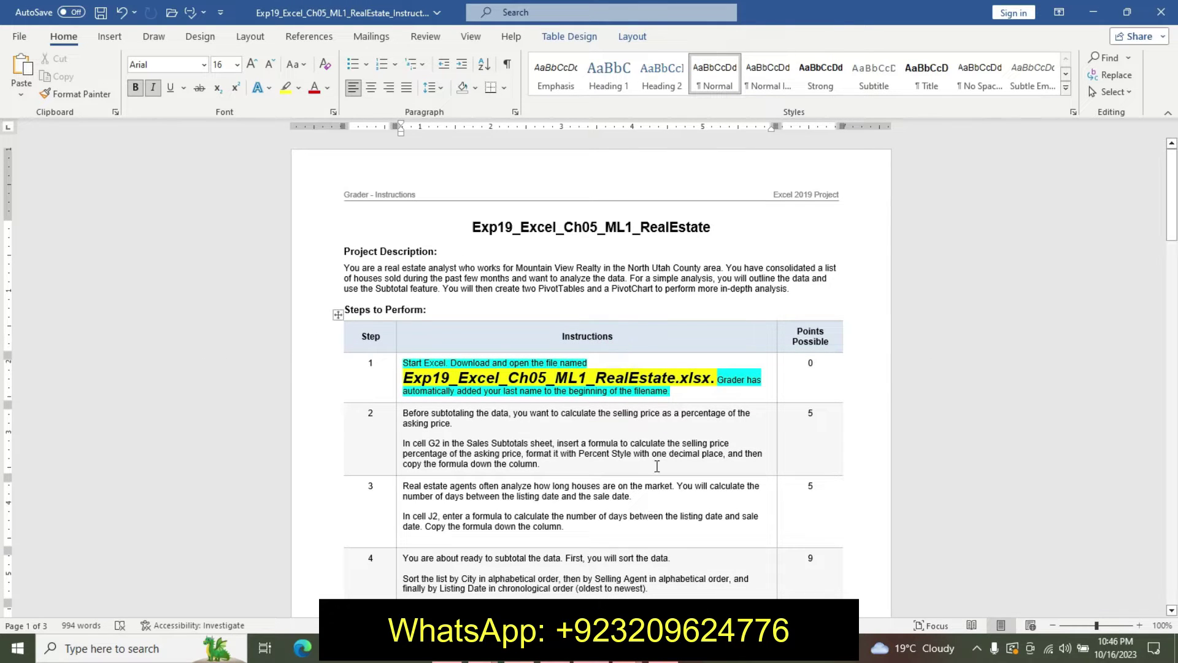
click(481, 433)
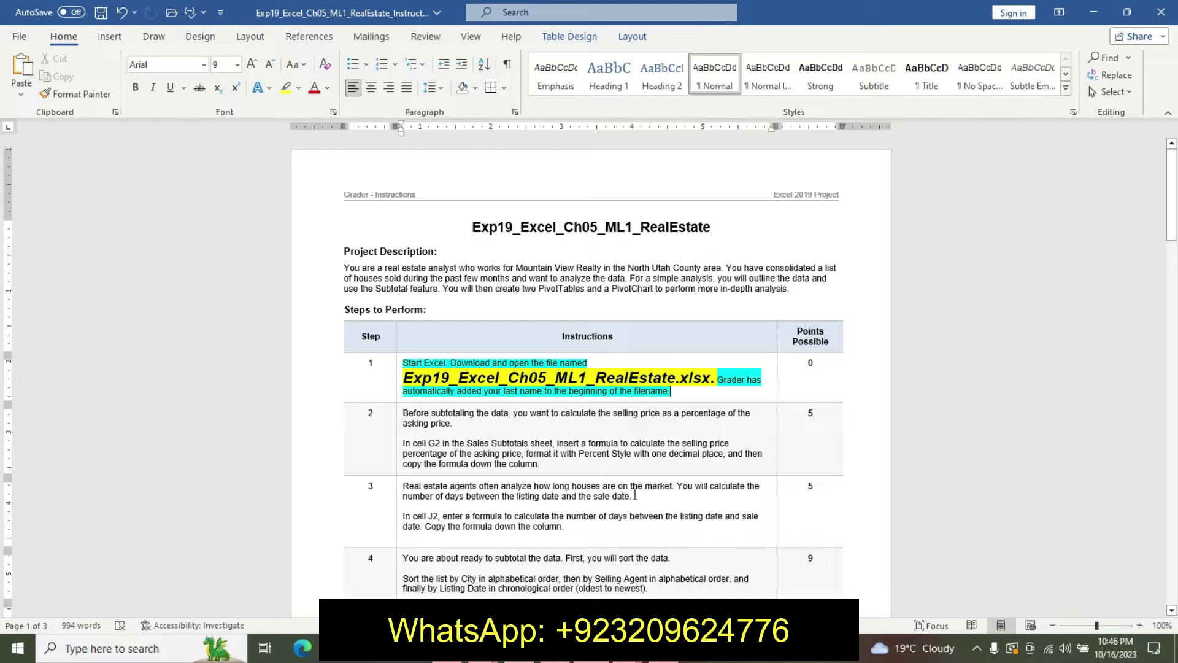
mouse_move(481, 648)
click(552, 571)
click(621, 305)
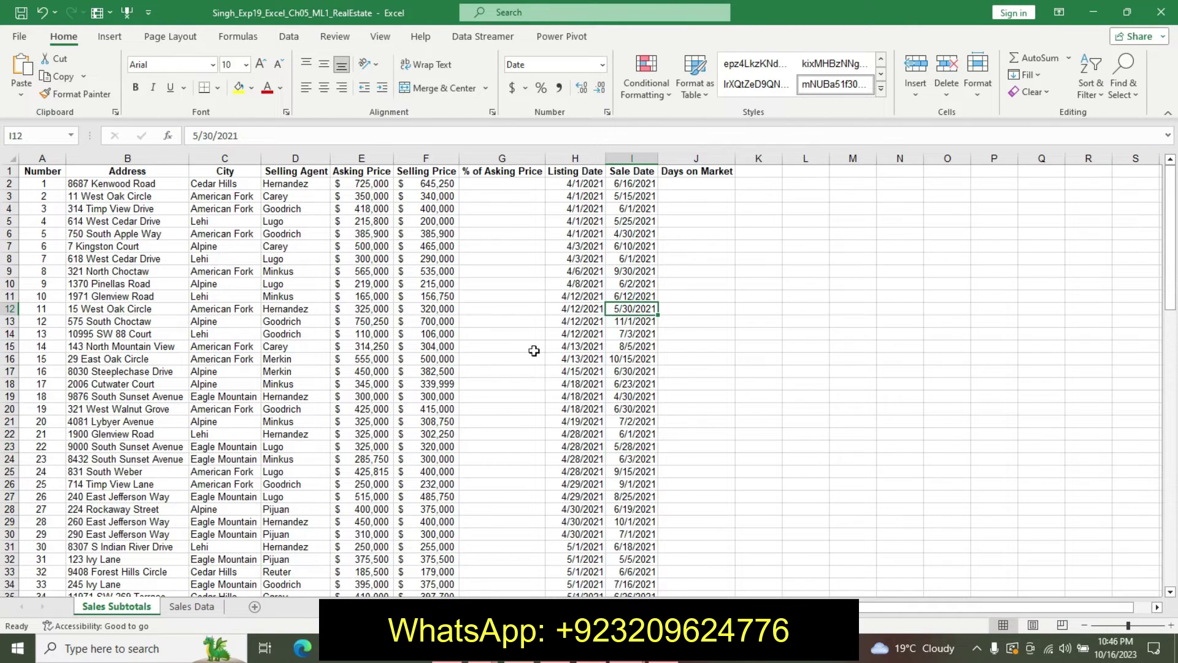
click(566, 648)
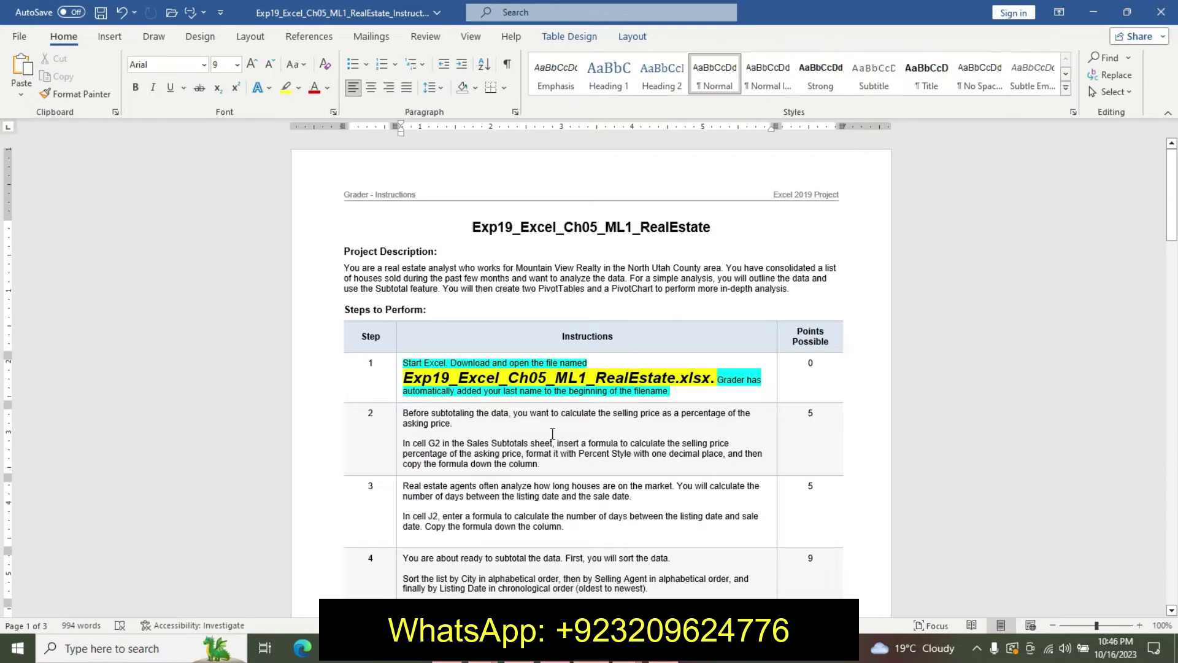
key(ctrl+z)
key(ctrl+z)
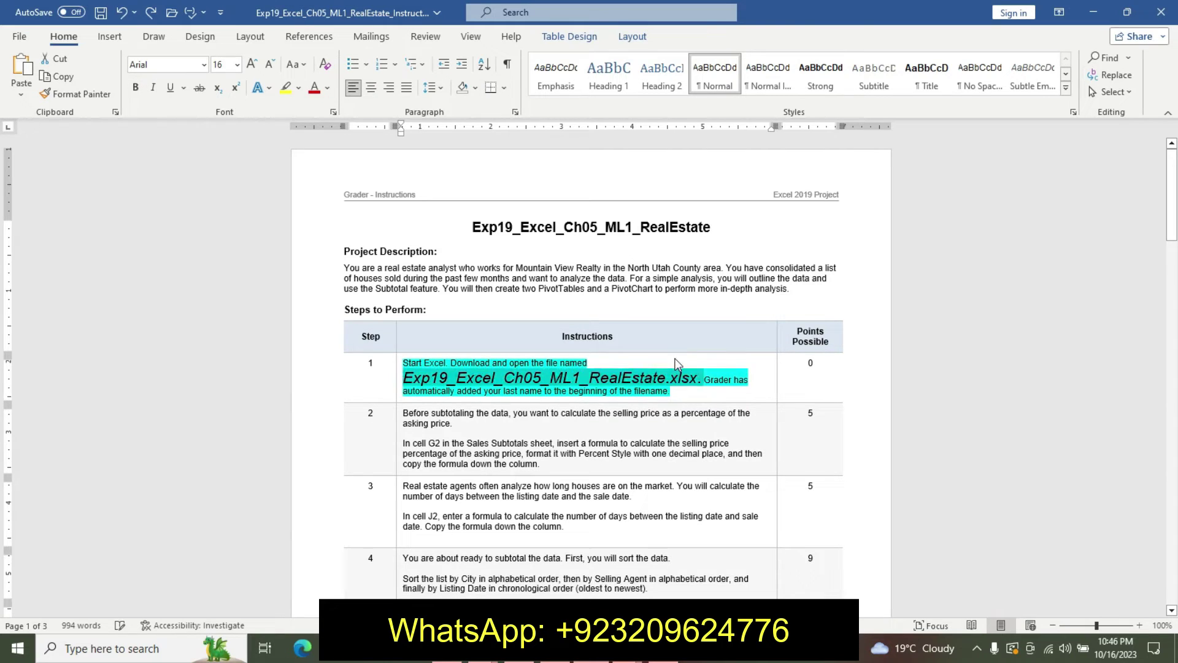
key(ctrl+z)
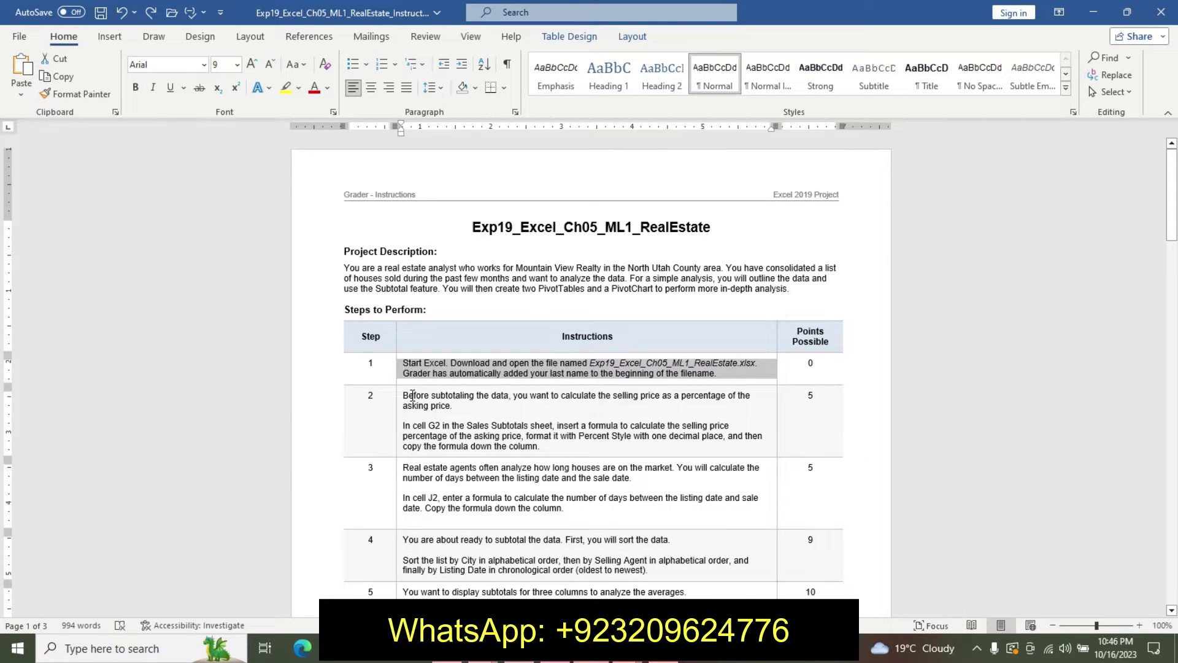
Highlight the first paragraph of step 2 in yellow
drag(408, 393, 457, 407)
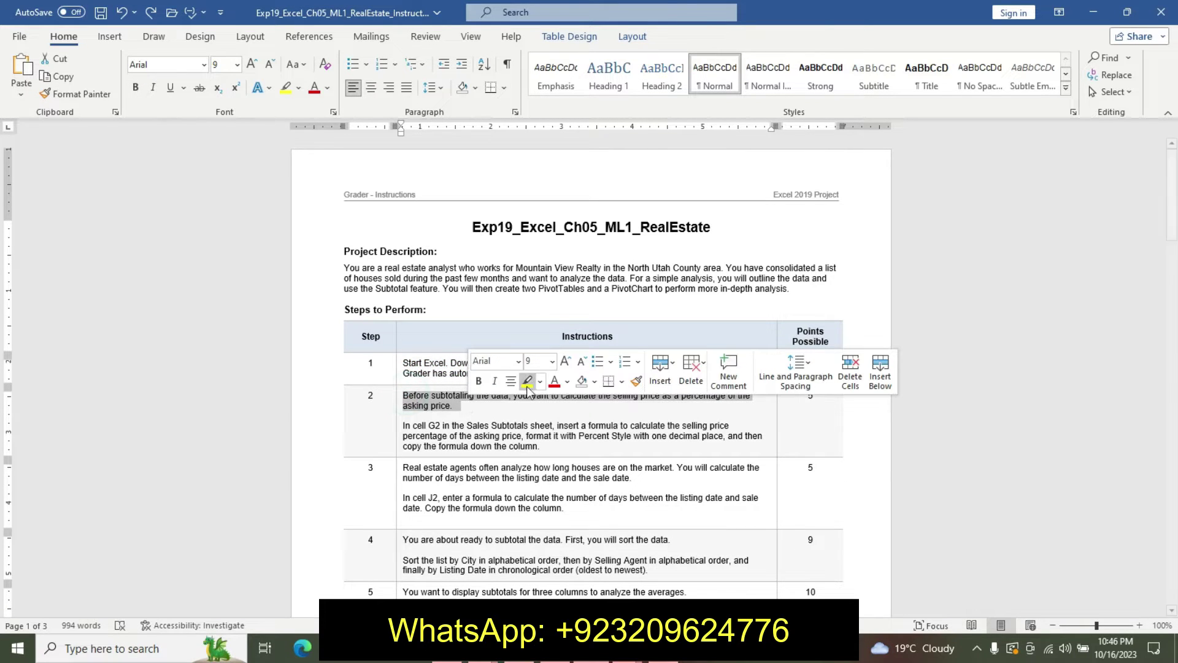
click(528, 381)
click(451, 406)
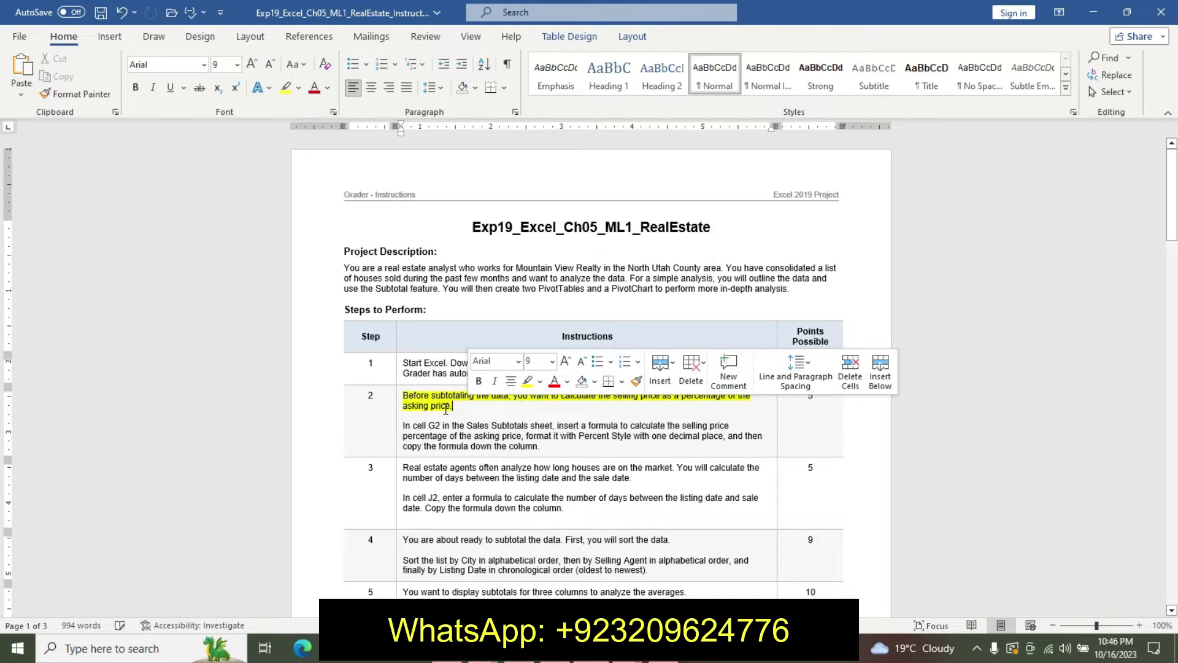
click(400, 425)
click(412, 425)
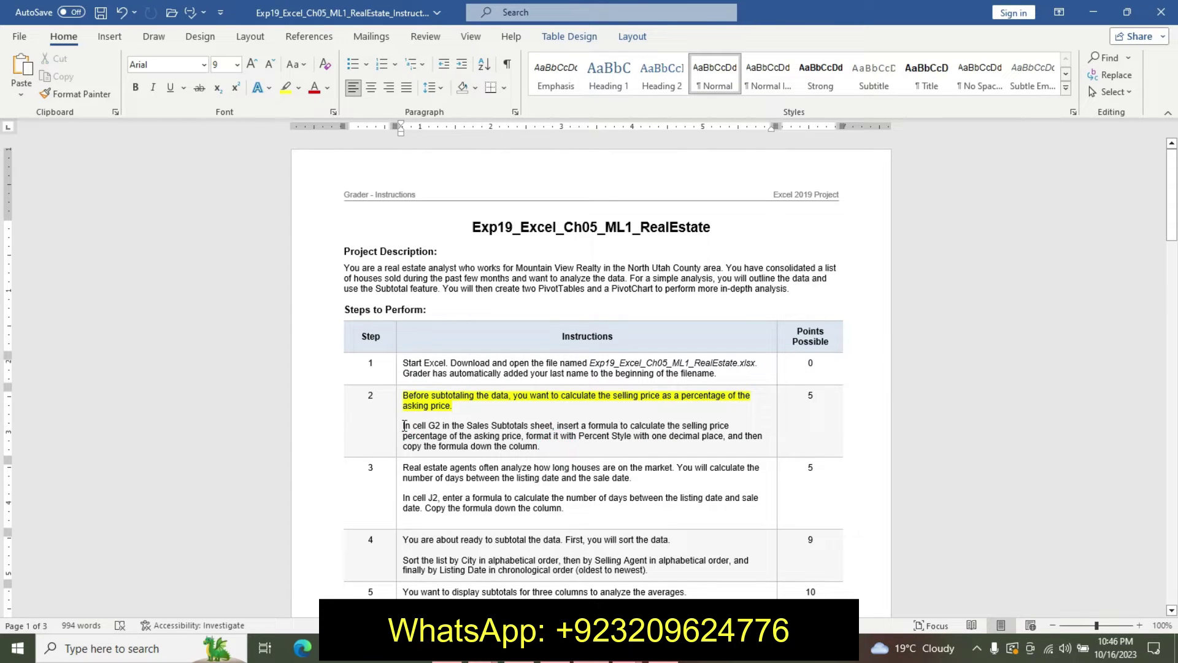
Make step 2's cell G2 paragraph 16 pt bold with turquoise highlight
drag(405, 425, 541, 446)
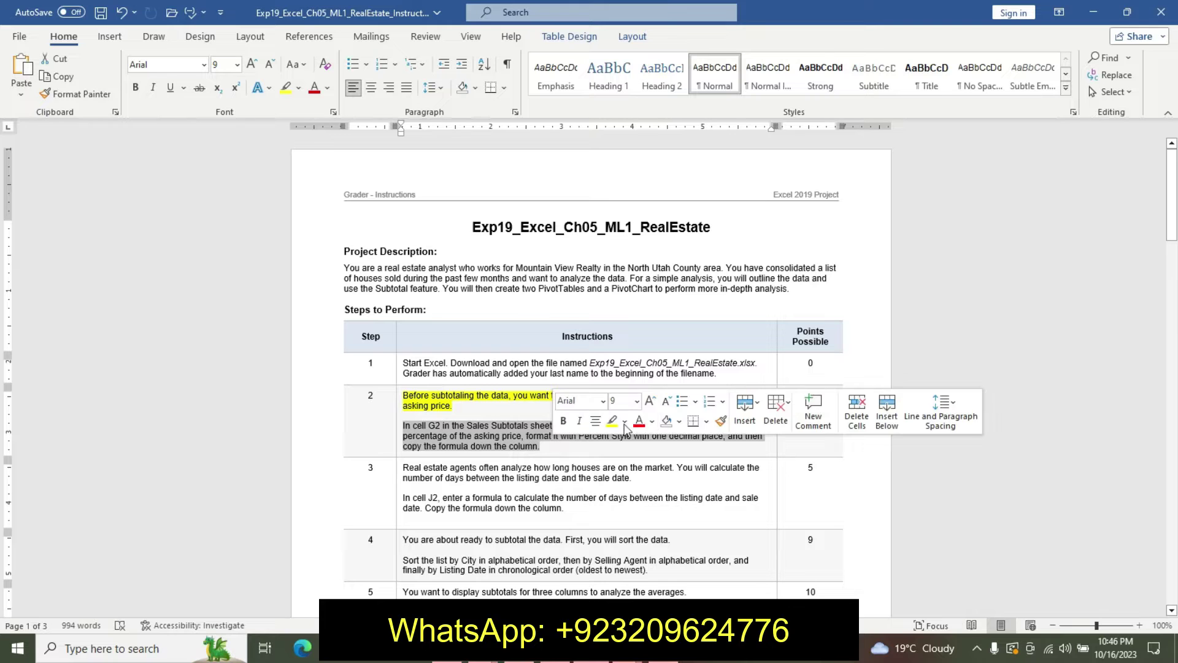
click(637, 400)
click(619, 227)
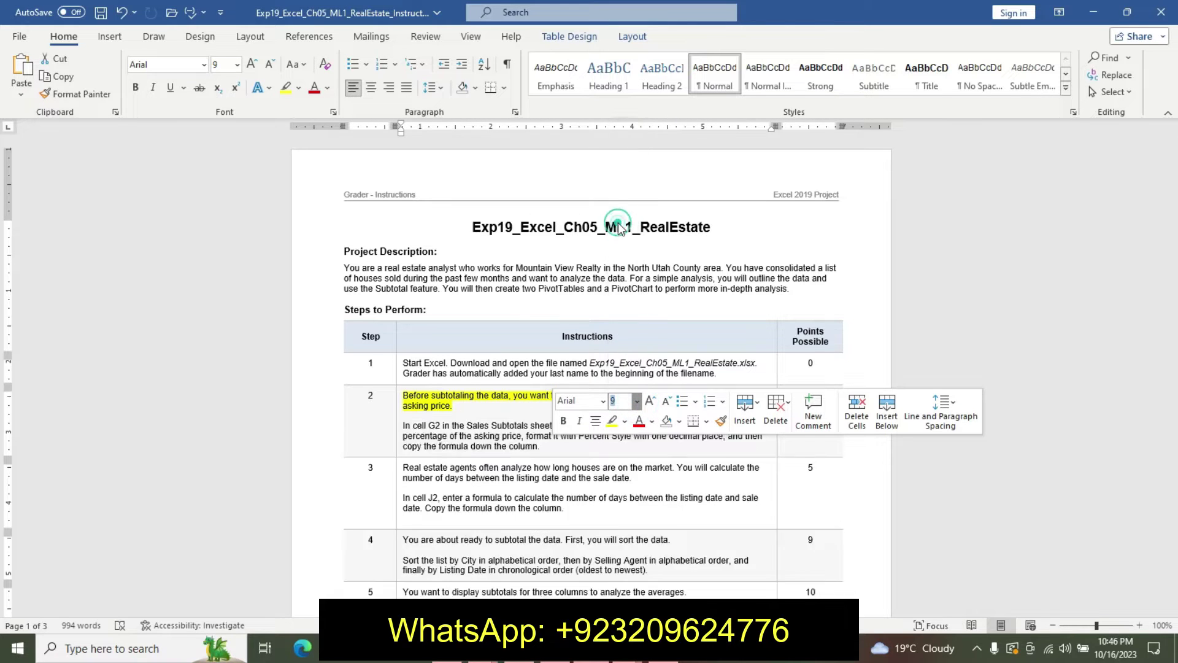
text(16)
key(Return)
click(563, 420)
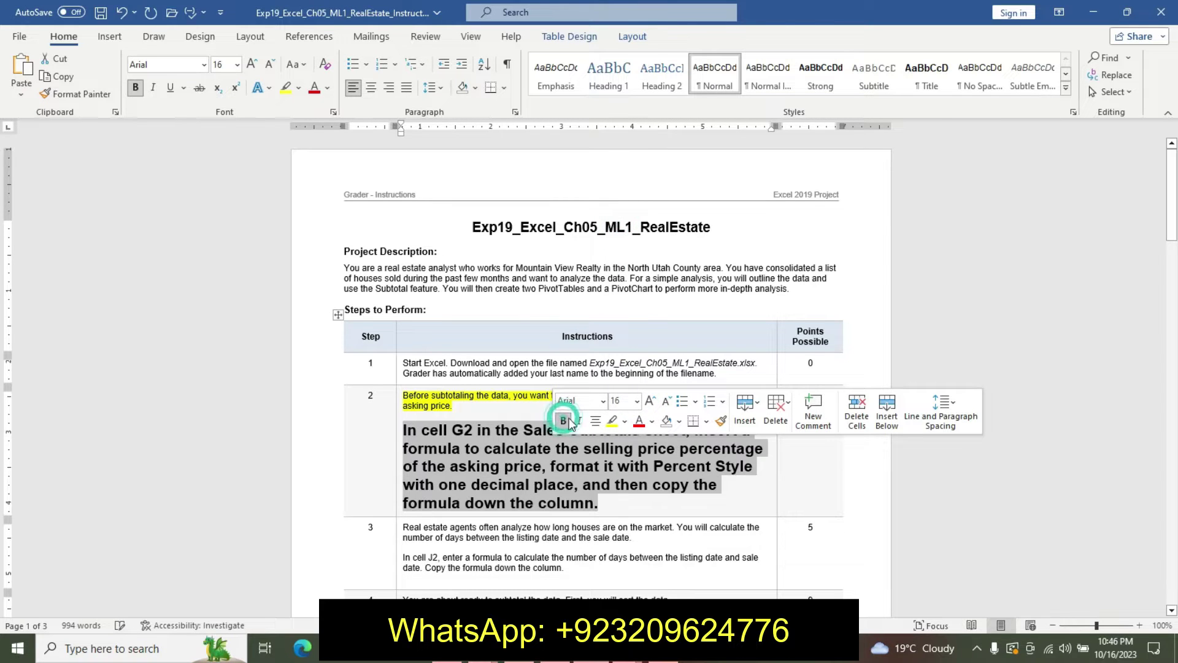
click(627, 422)
click(661, 442)
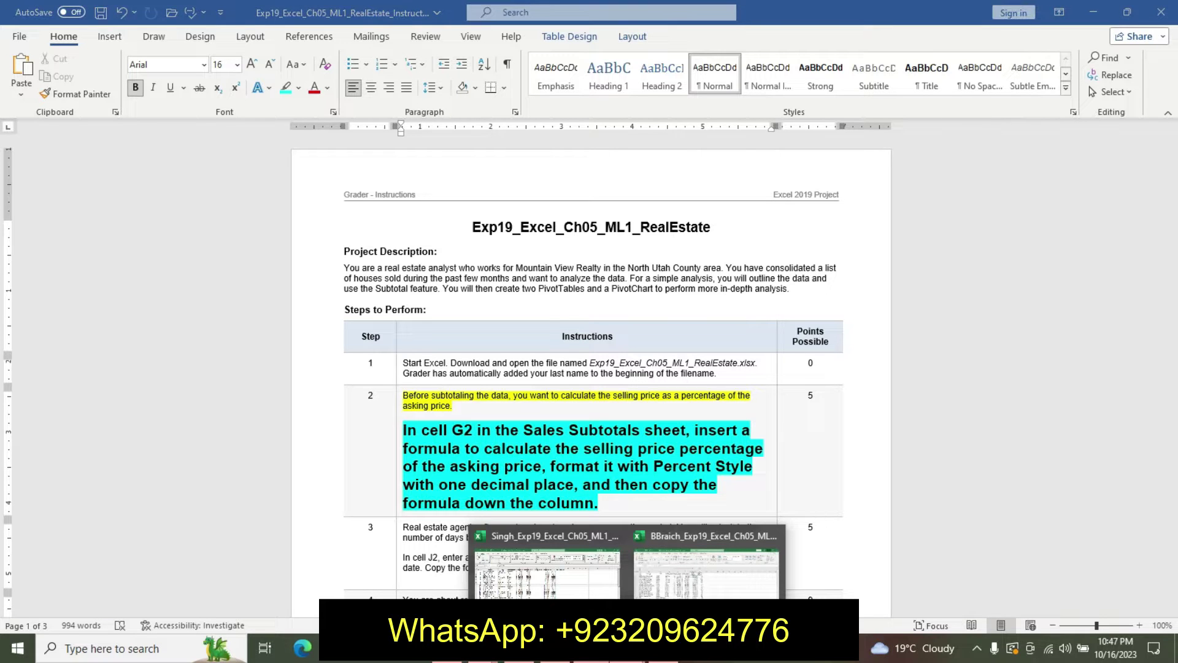
Enter =F2/E2 in cell G2 of the Sales Subtotals sheet
click(546, 564)
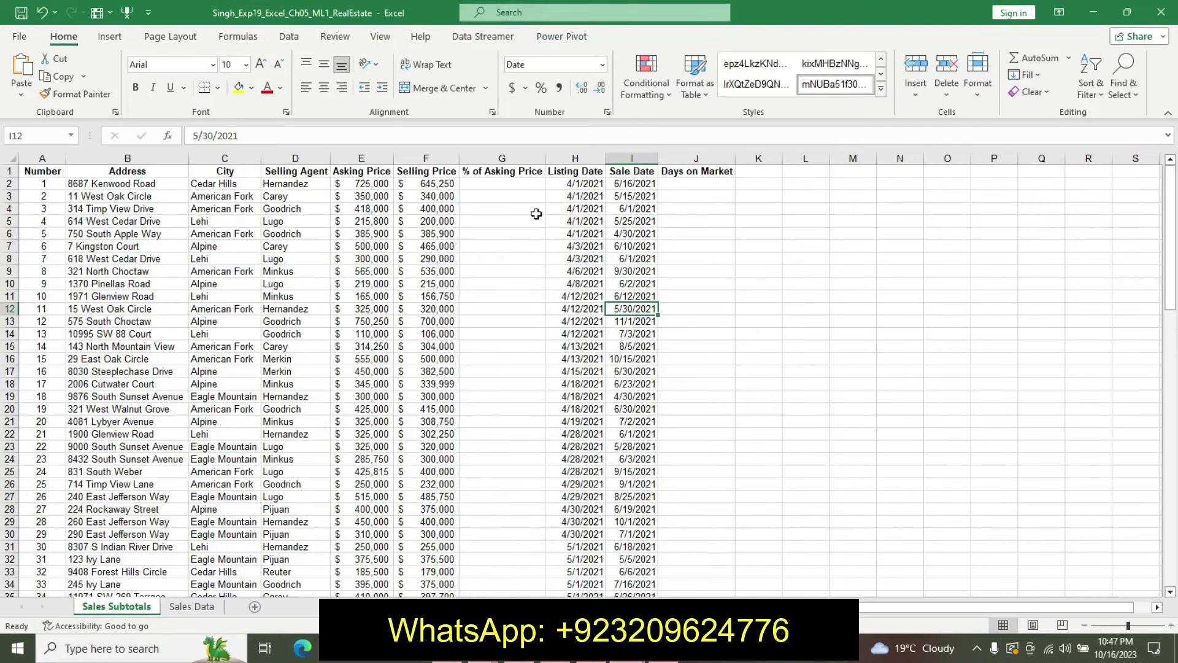
click(499, 182)
text(=)
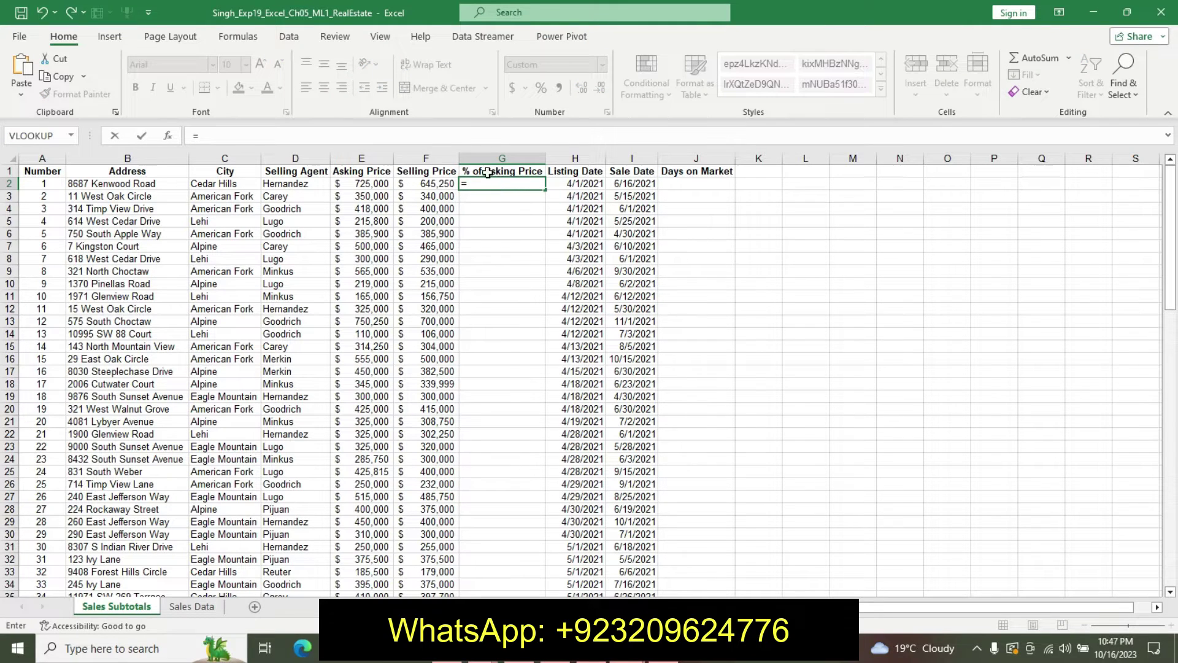
click(422, 184)
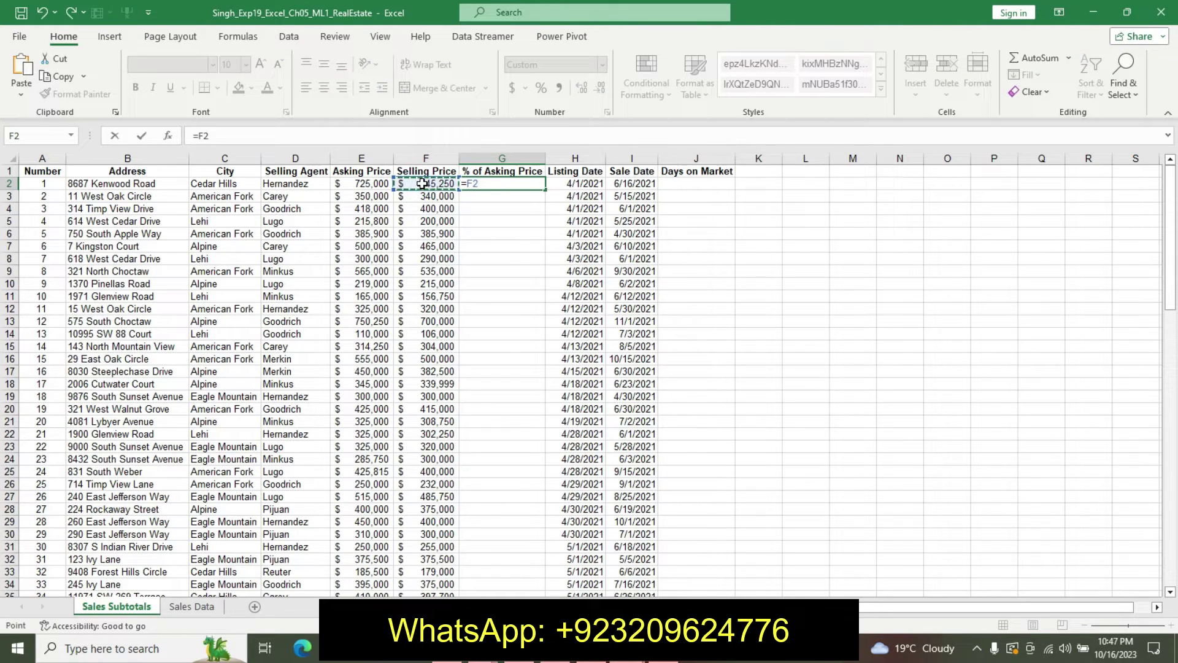
text(/)
click(356, 183)
key(Return)
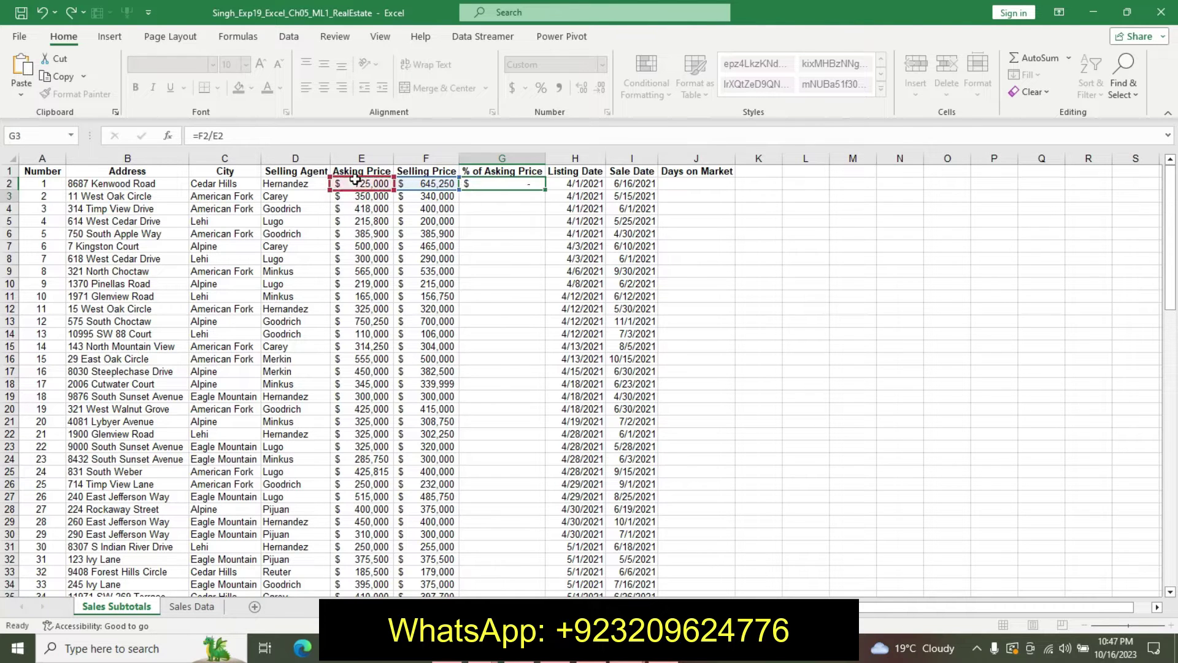
Format cell G2 as a percentage with one decimal place
click(502, 184)
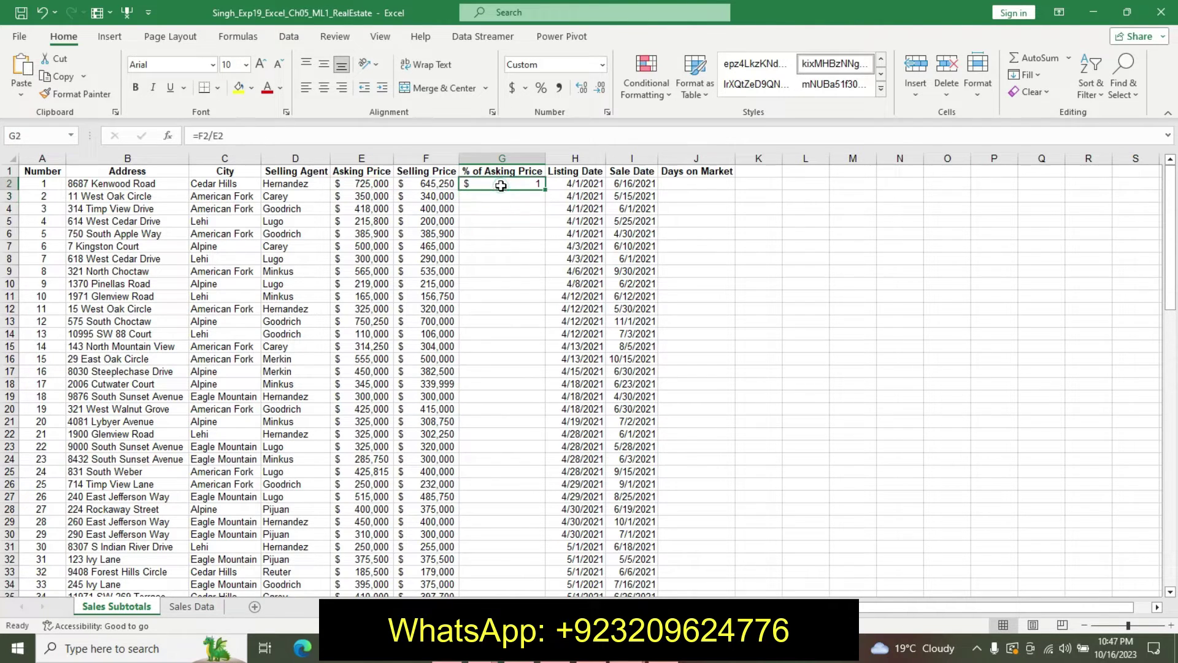
click(591, 648)
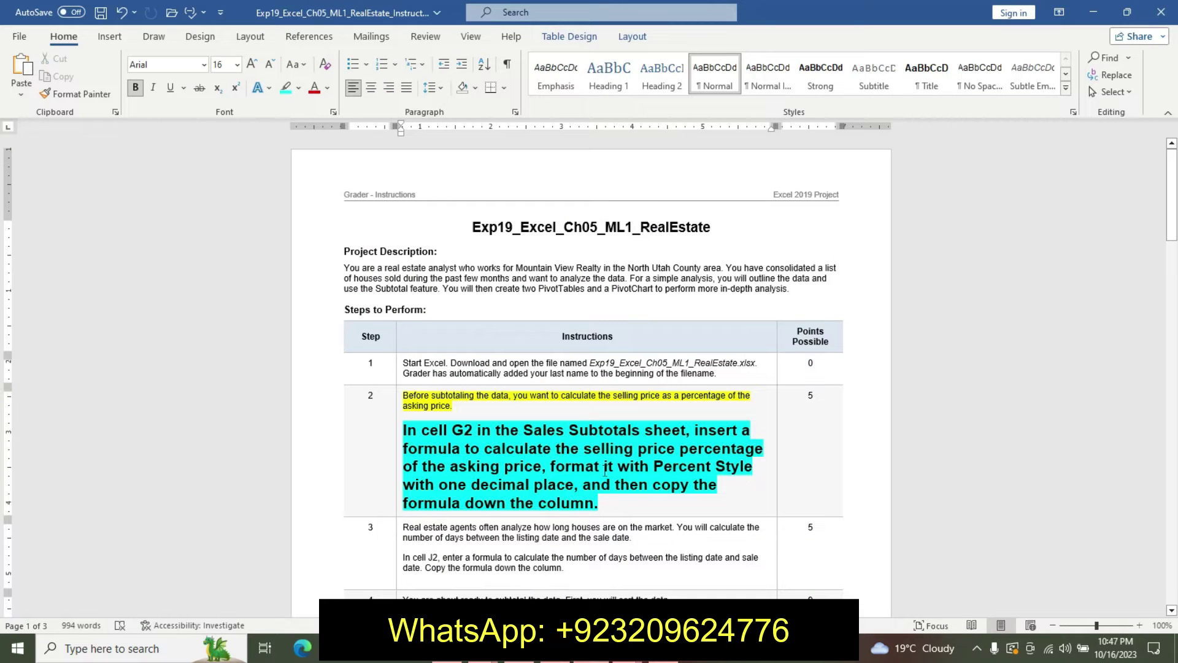
drag(605, 471, 675, 498)
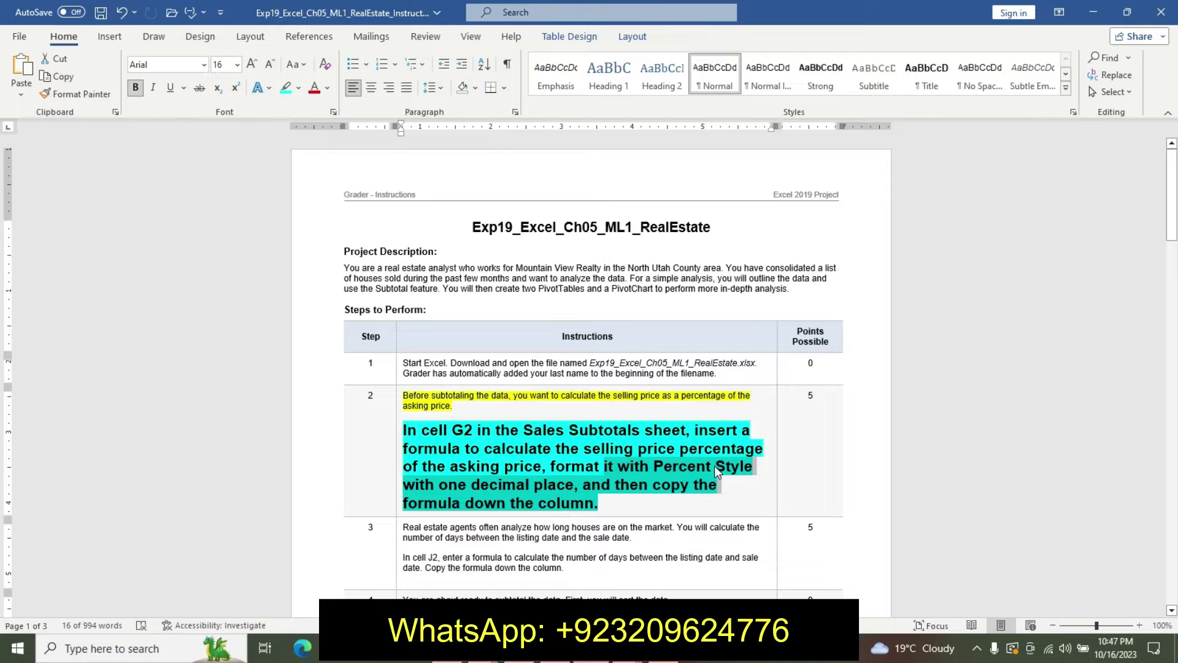
click(614, 651)
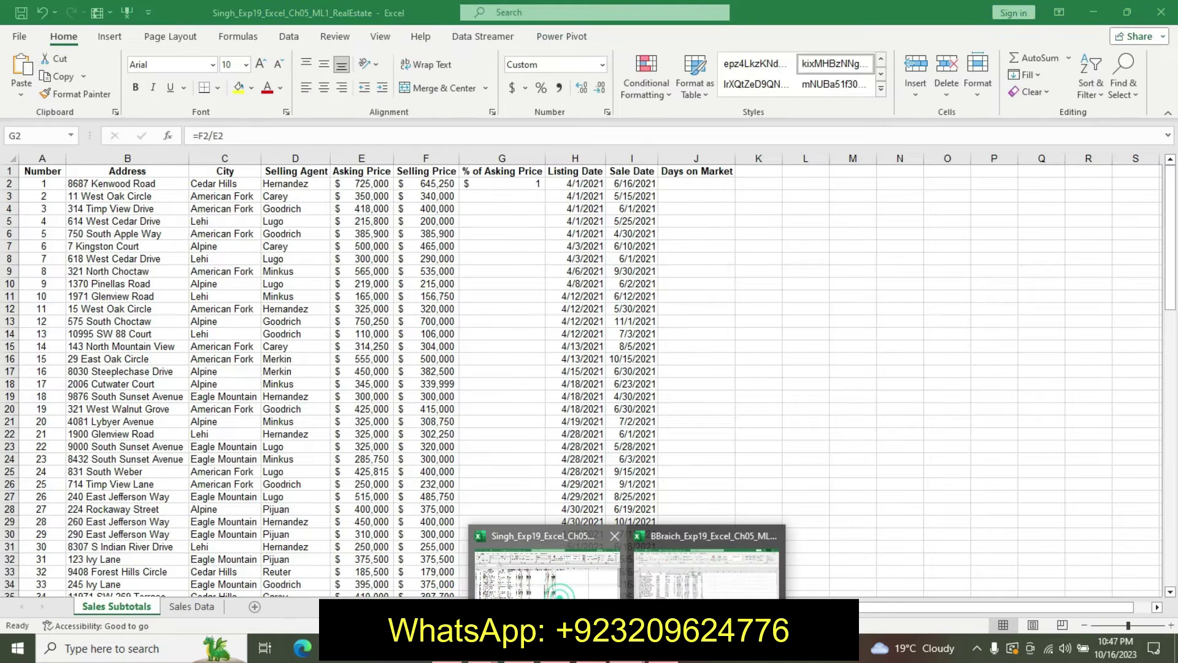
click(595, 578)
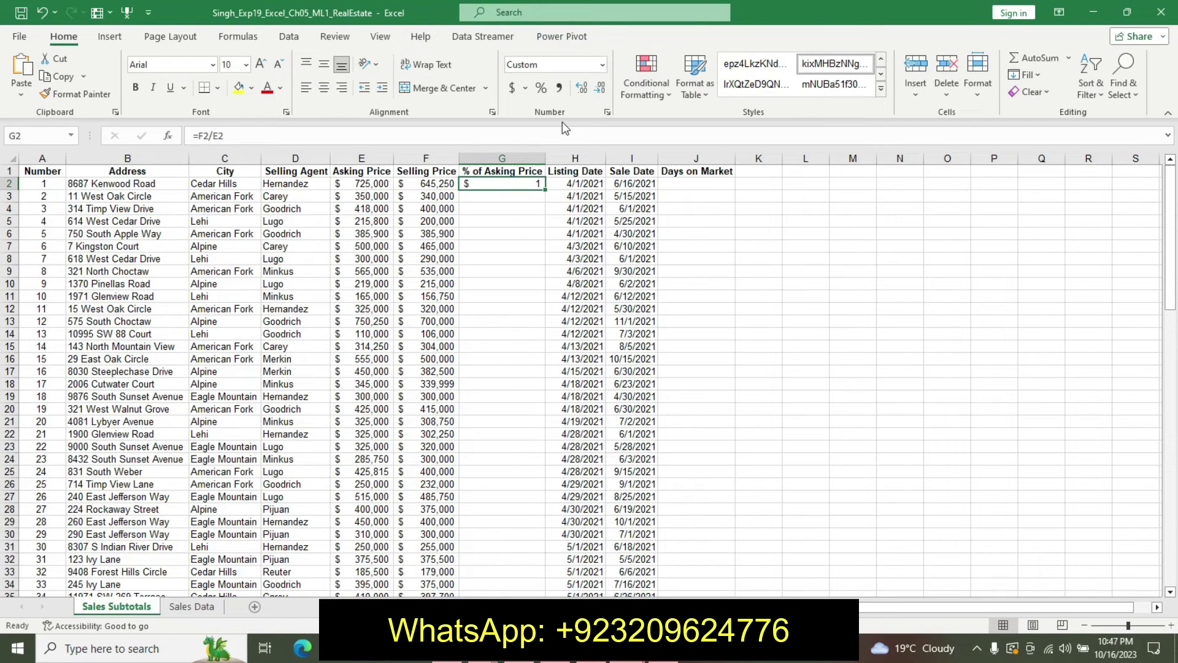
click(542, 90)
click(577, 89)
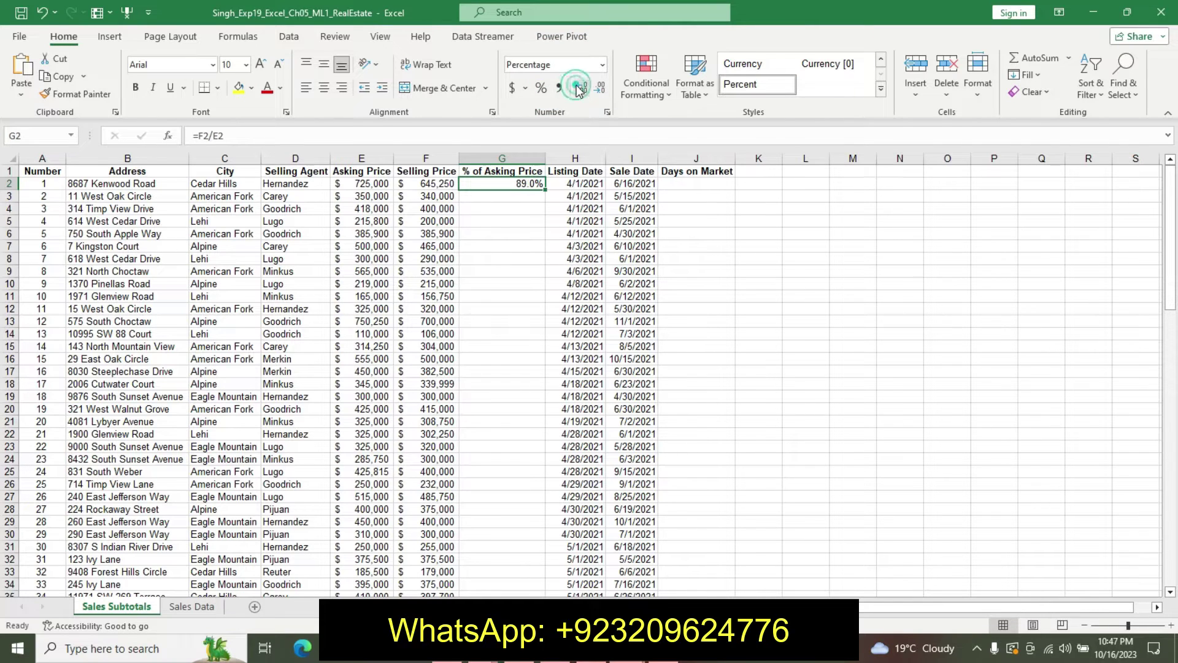
Fill the G2 formula down the % of Asking Price column through G82
mouse_move(545, 189)
mouse_down()
mouse_move(544, 596)
mouse_move(492, 435)
mouse_up()
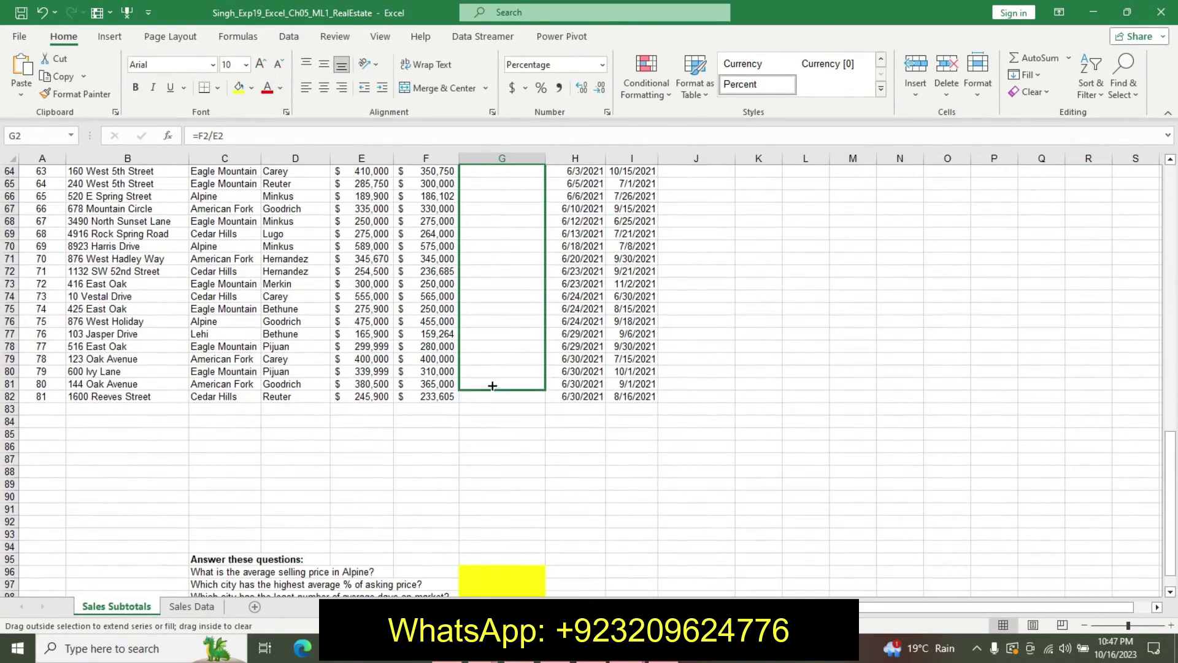
drag(492, 436, 494, 399)
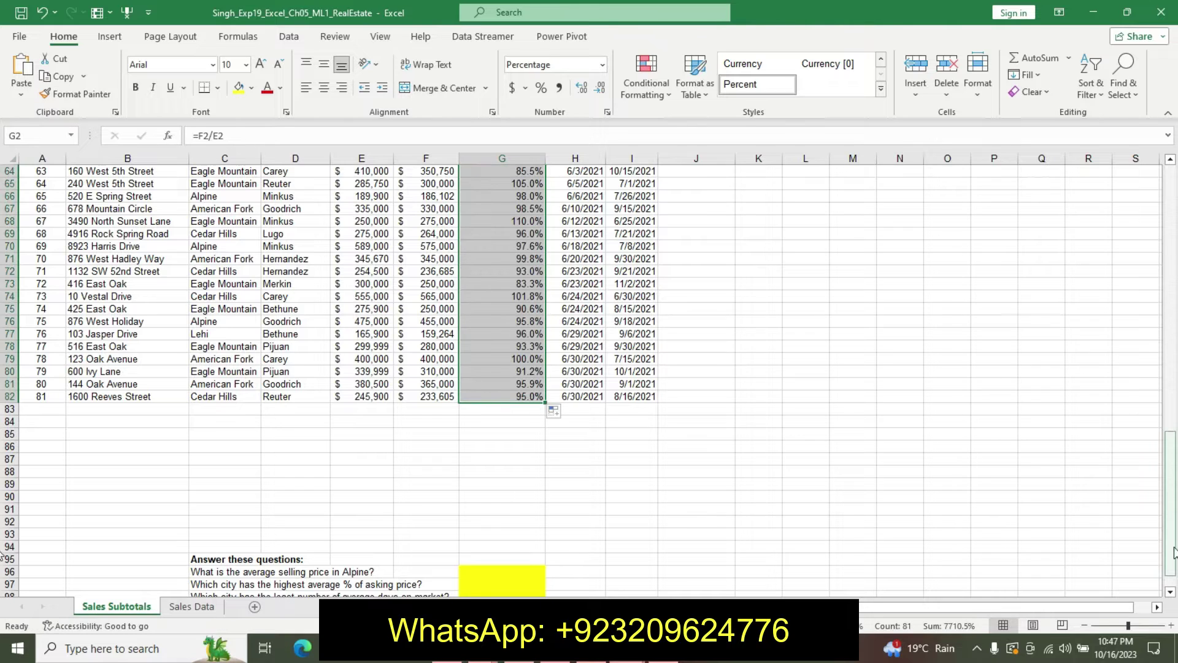
drag(1171, 559, 1173, 310)
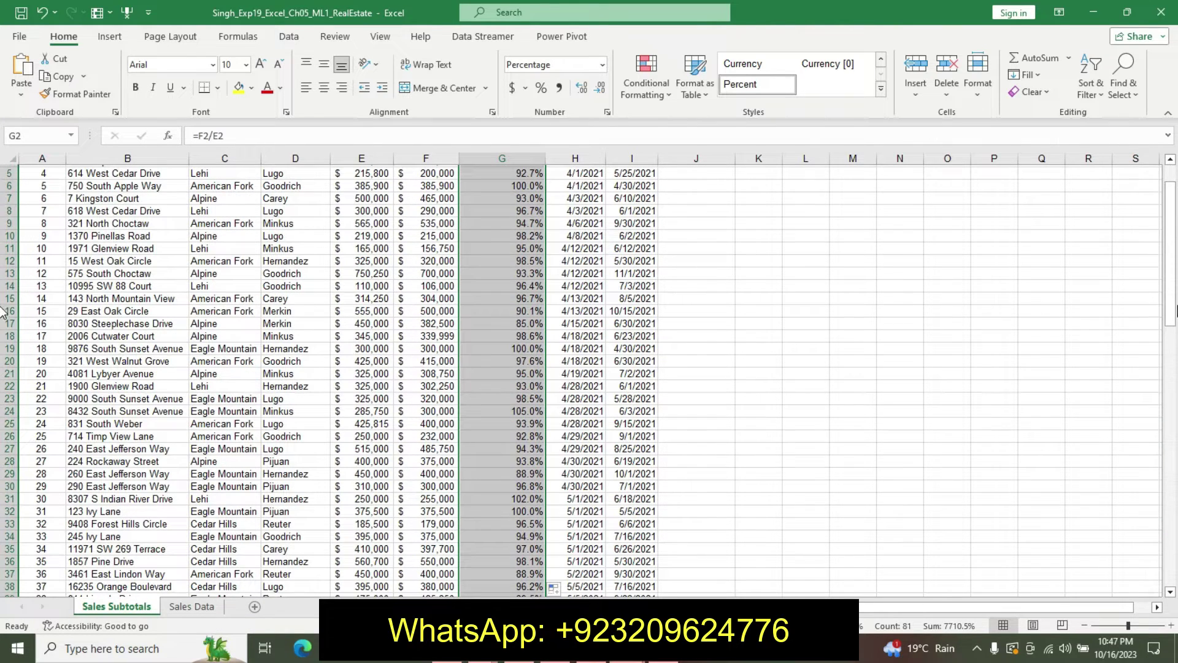
scroll(3, 222, up, 2)
click(853, 371)
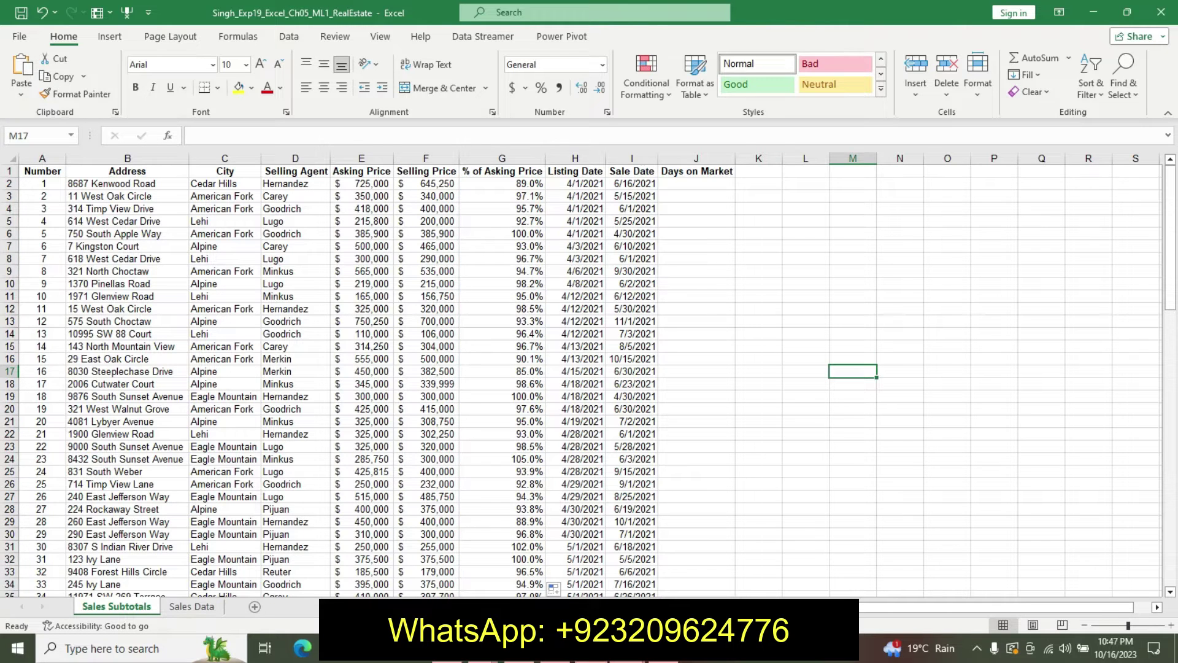
key(alt+Tab)
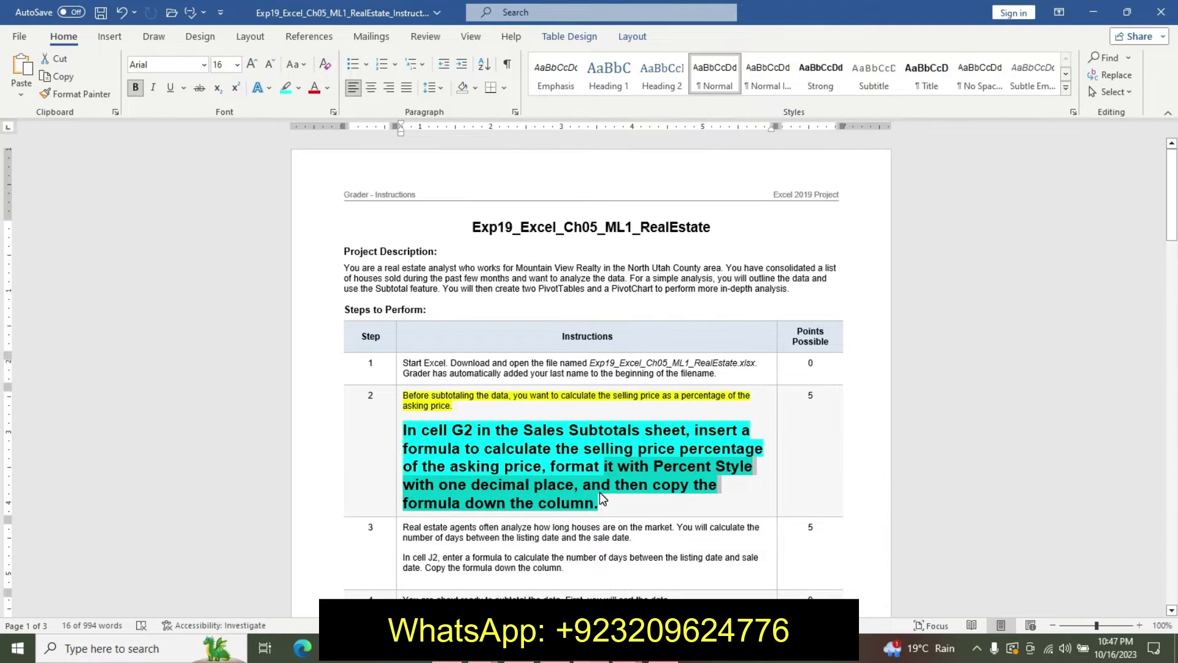
Undo step 2's emphasis and highlight step 3's first paragraph in yellow
key(ctrl+z)
key(ctrl+z)
key(ctrl+z)
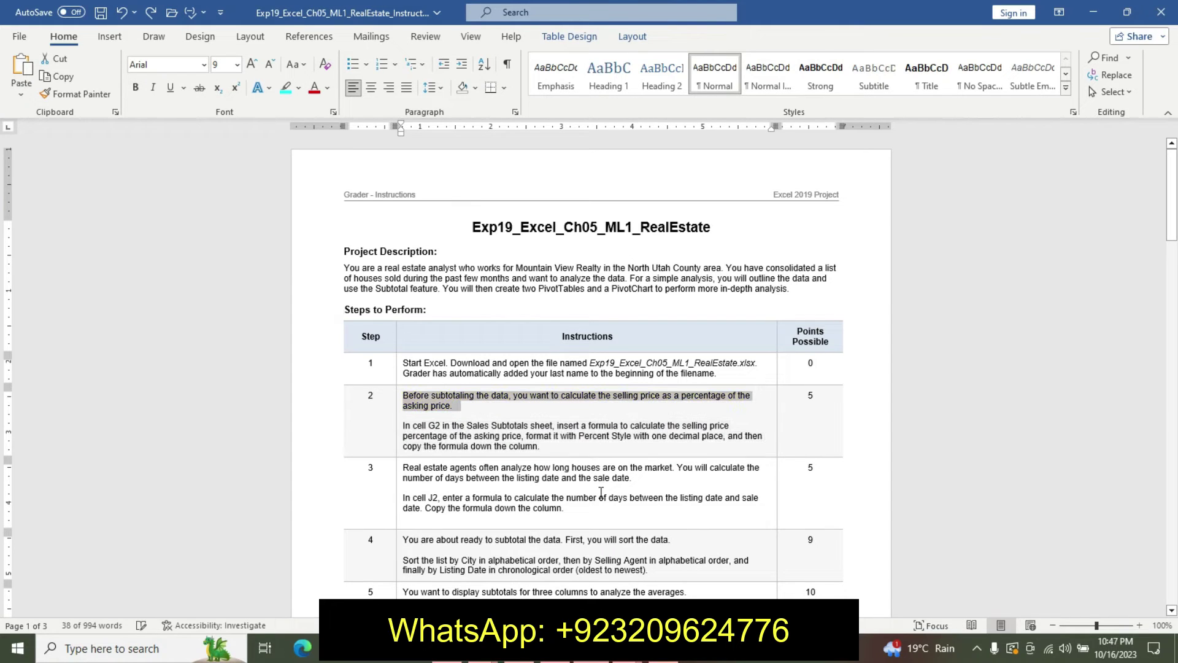
click(399, 468)
click(411, 467)
drag(1171, 196, 1174, 207)
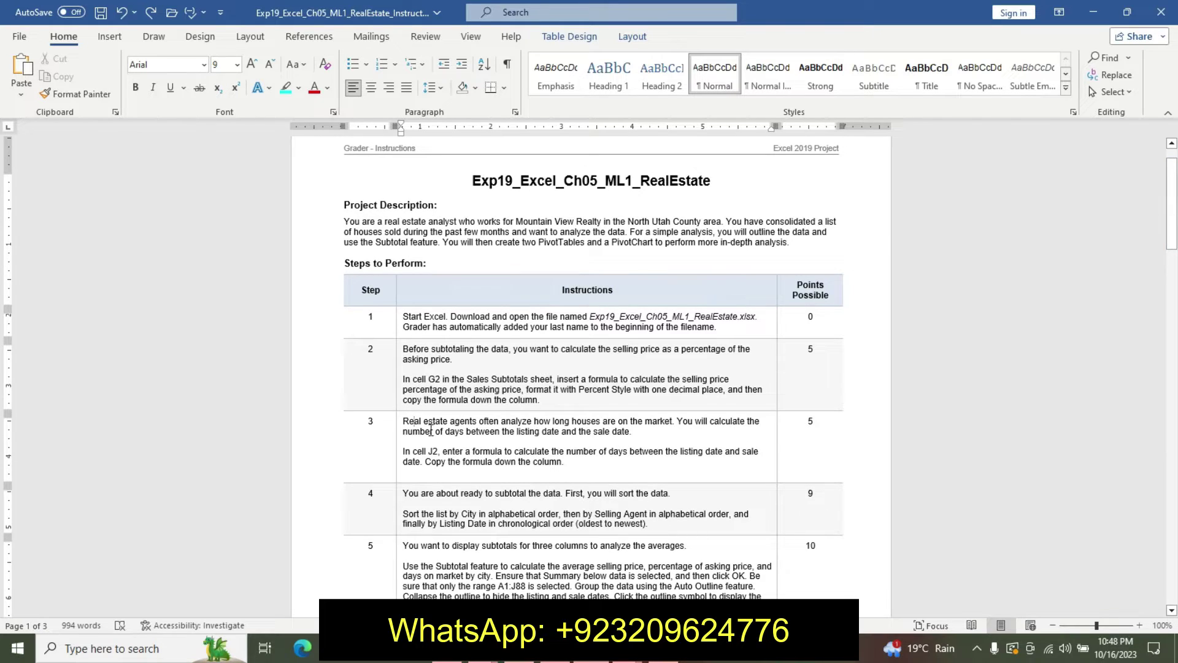
drag(404, 422, 614, 438)
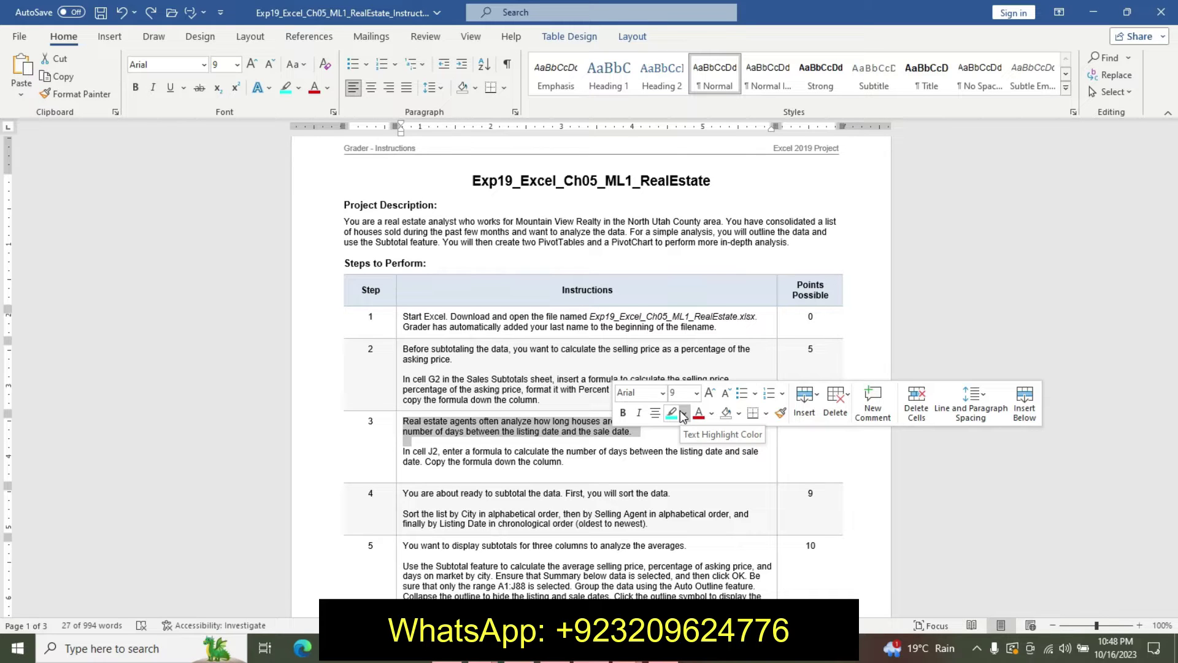
click(688, 415)
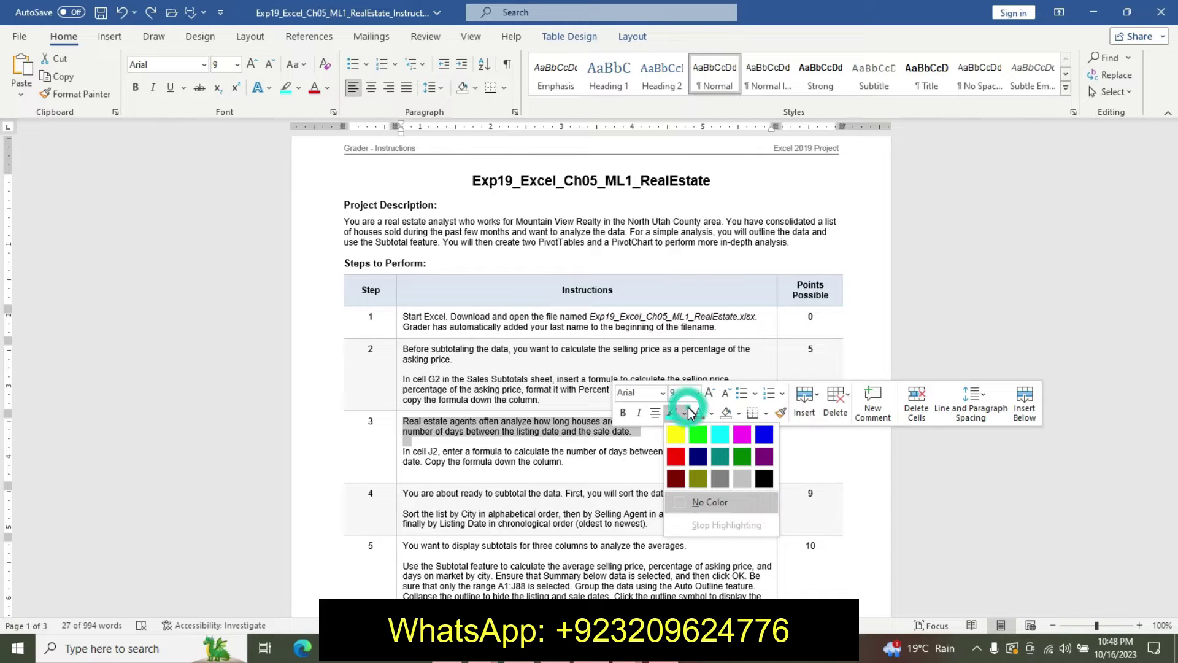
click(675, 433)
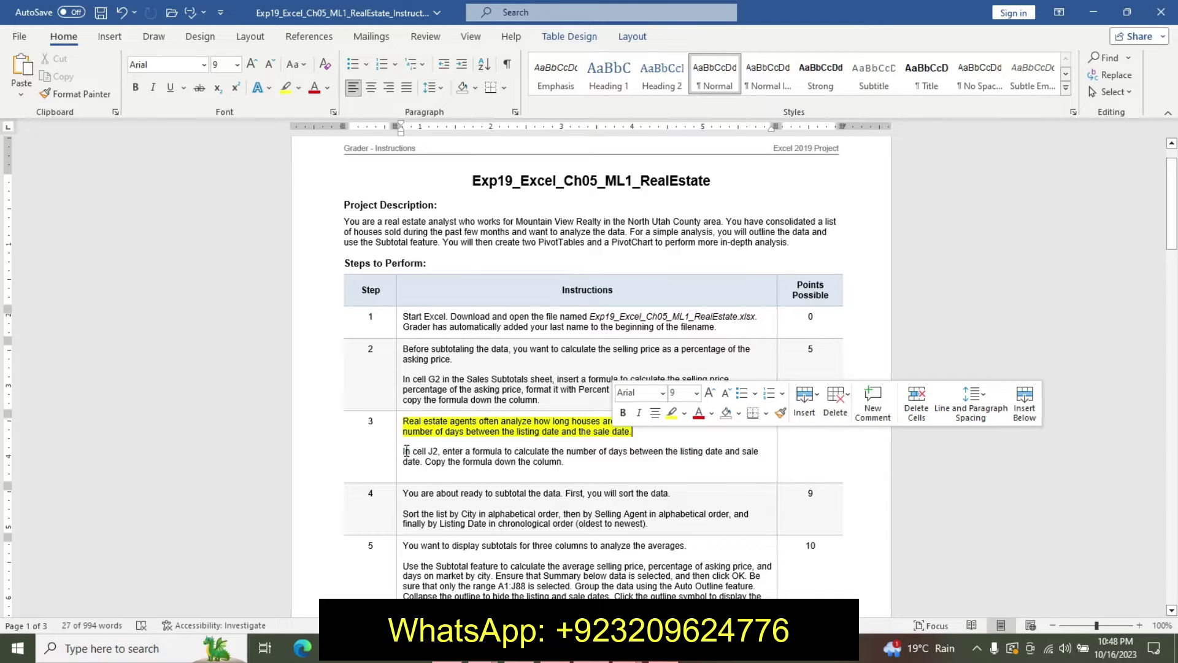
Make step 3's cell J2 paragraph 14 pt bold with turquoise highlight
drag(406, 451, 542, 475)
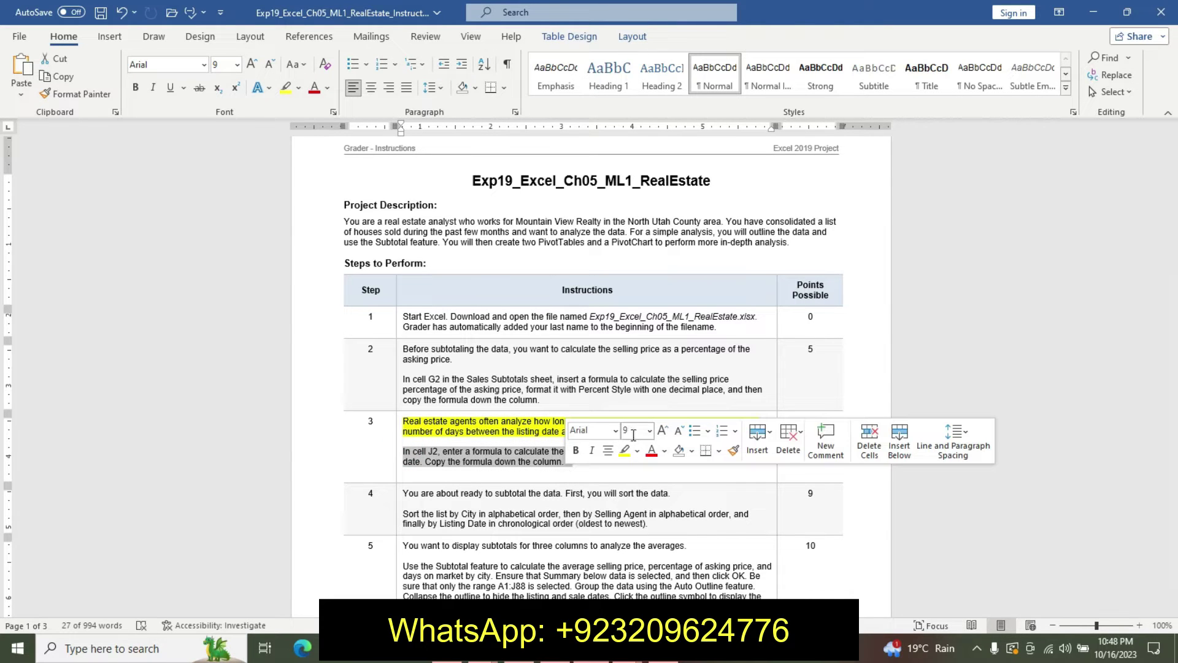
click(649, 431)
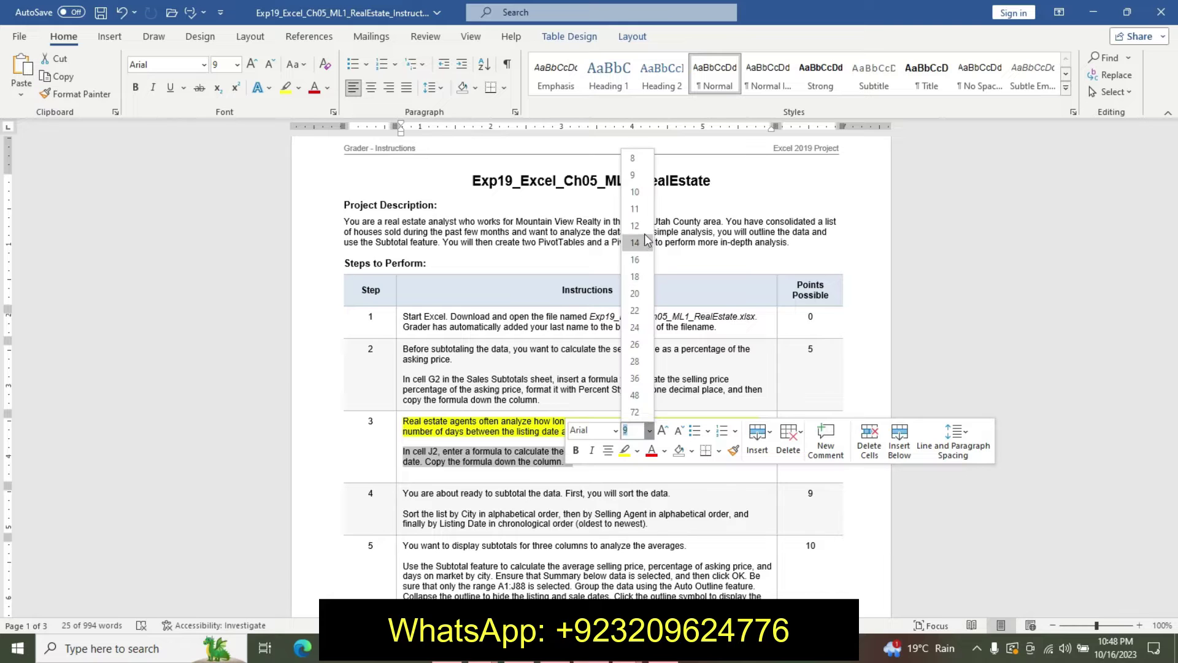
click(639, 244)
click(576, 449)
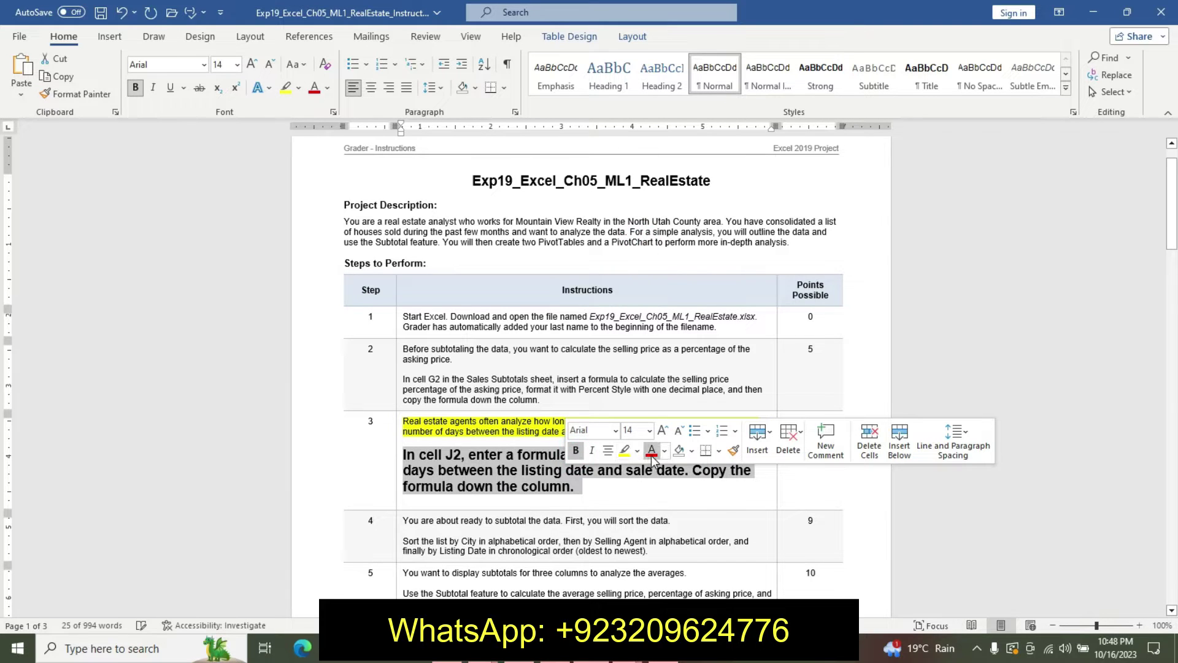
click(638, 454)
click(659, 473)
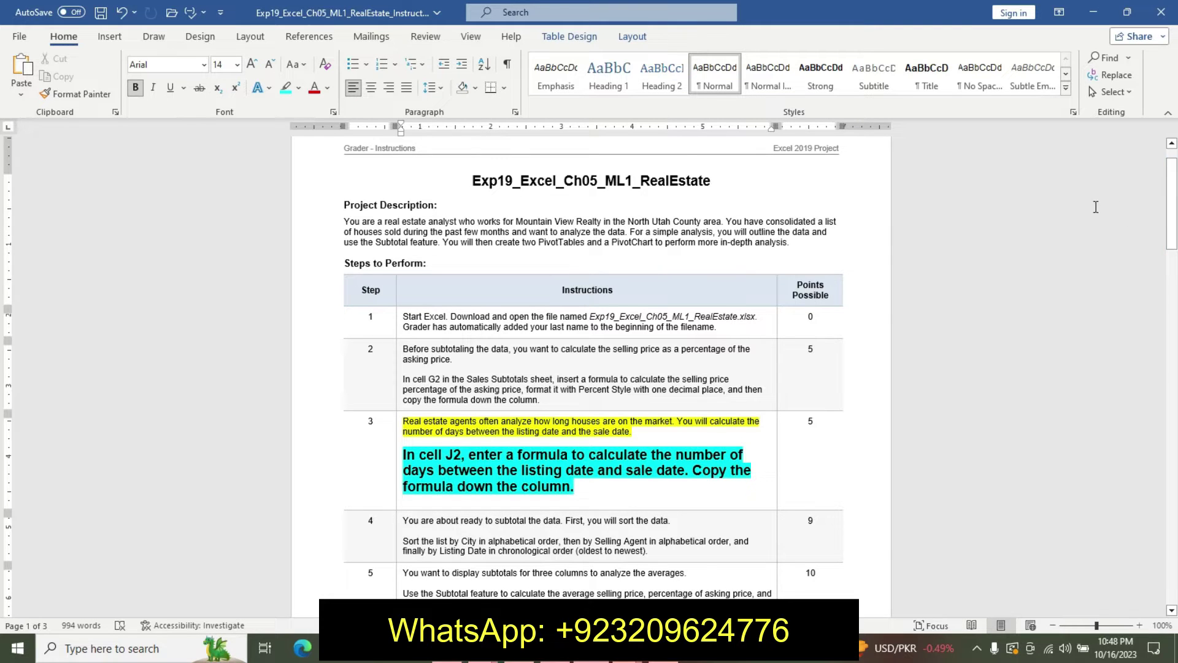
drag(1172, 225, 1173, 254)
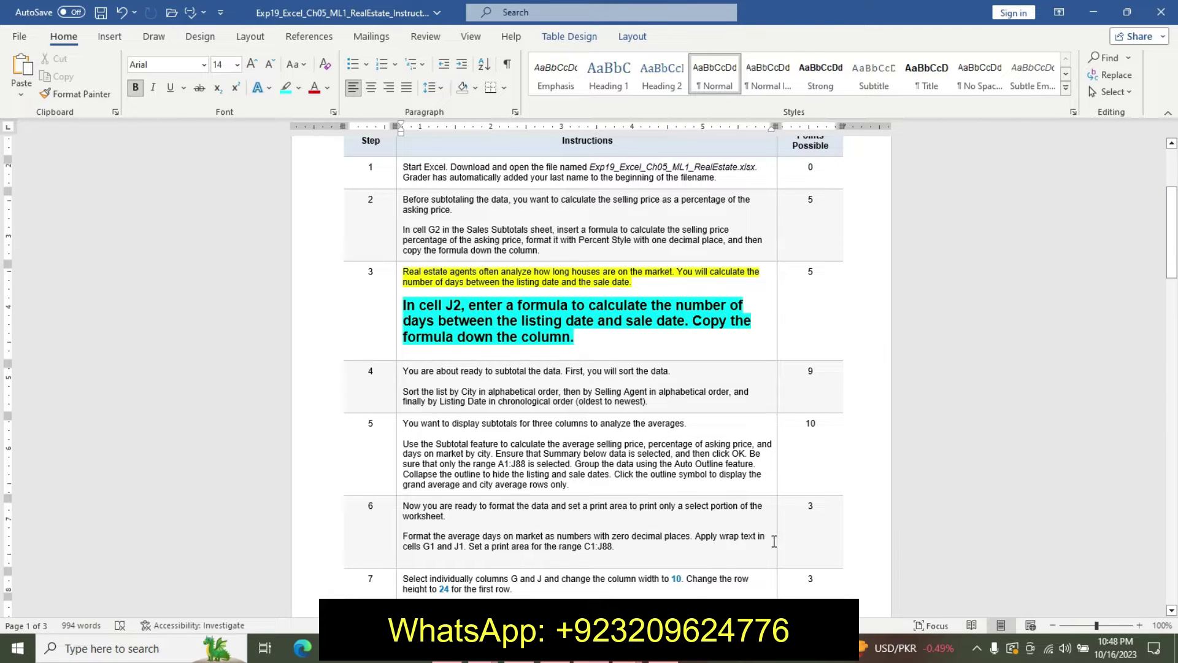
Enter =I2-H2 in cell J2 to compute days on market
click(546, 570)
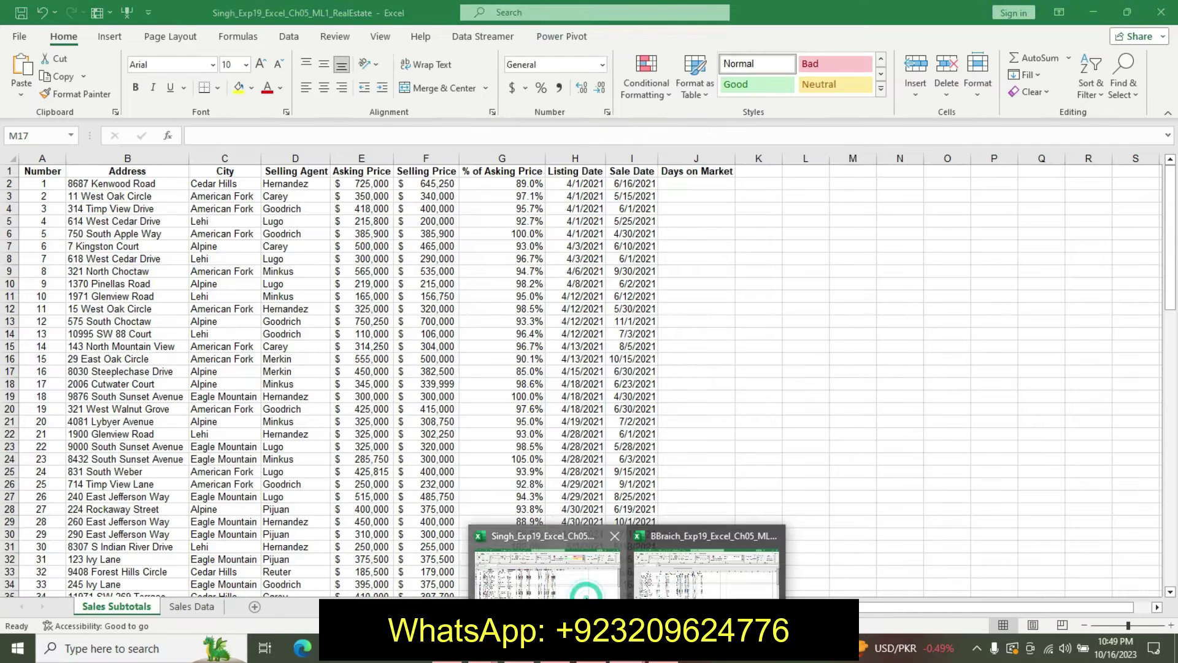
click(692, 185)
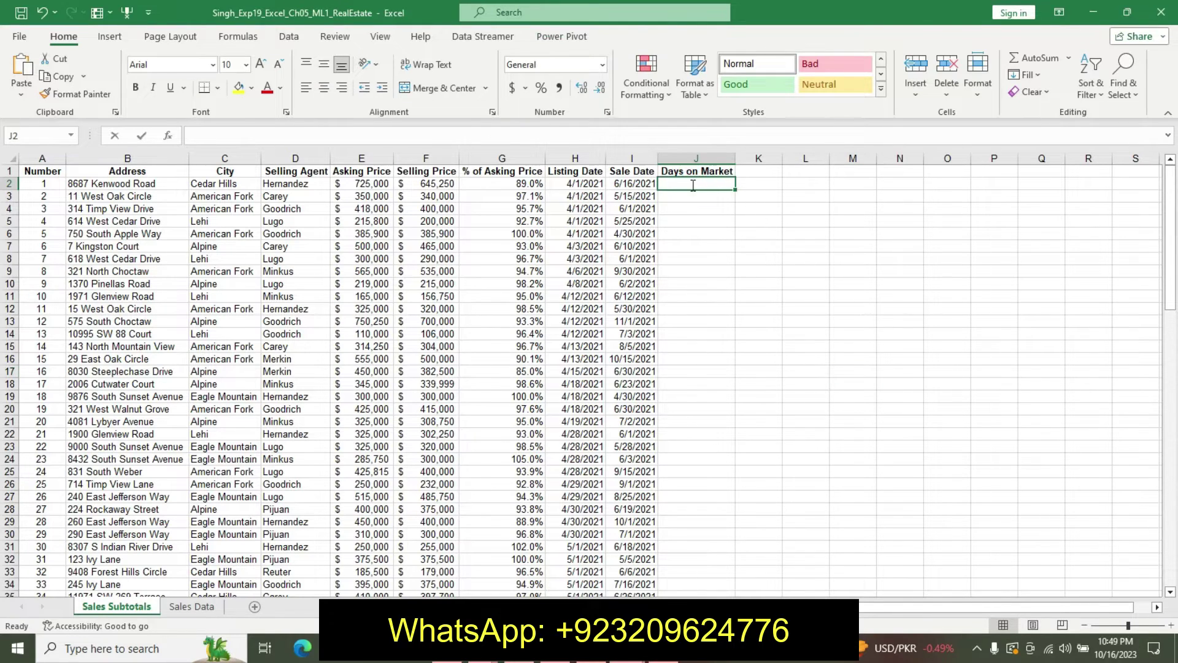
text(=)
click(627, 185)
text(-)
click(588, 183)
key(Return)
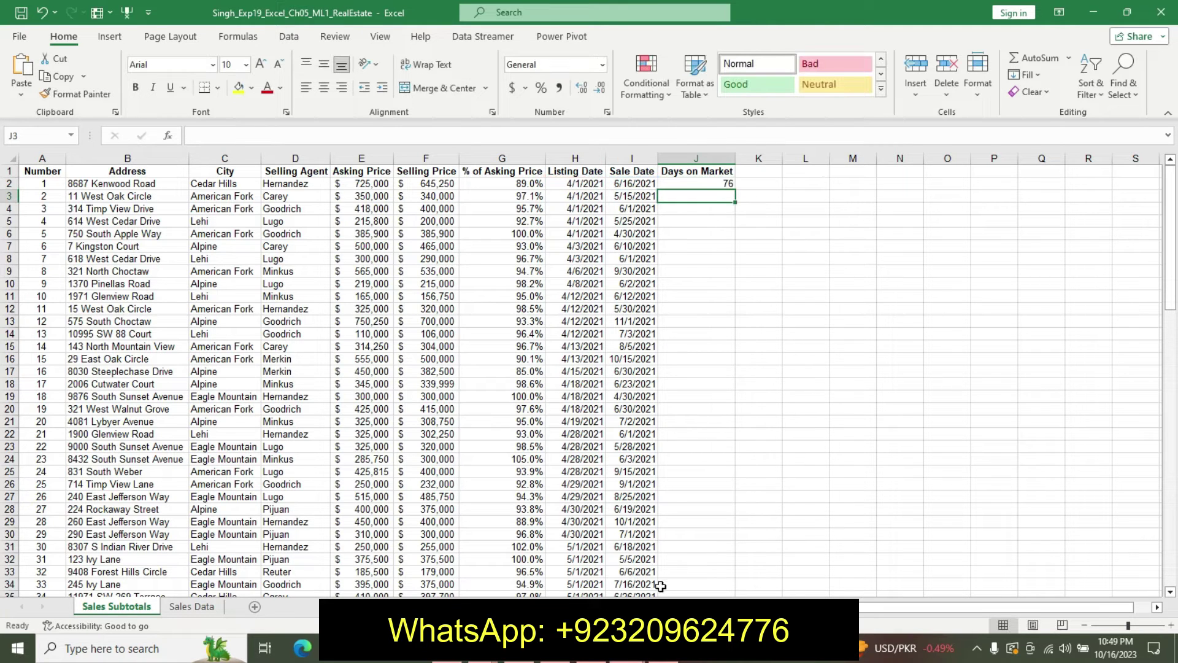
Fill the J2 formula down through J82 and return to the instructions
key(alt+Tab)
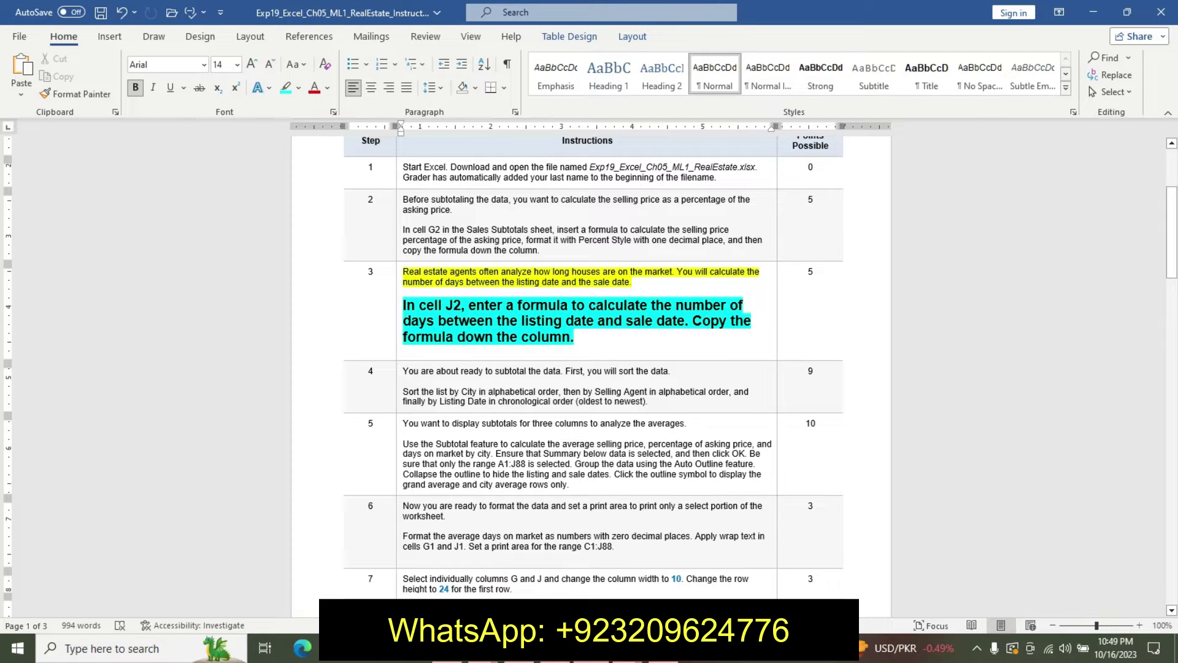
mouse_move(518, 648)
click(518, 586)
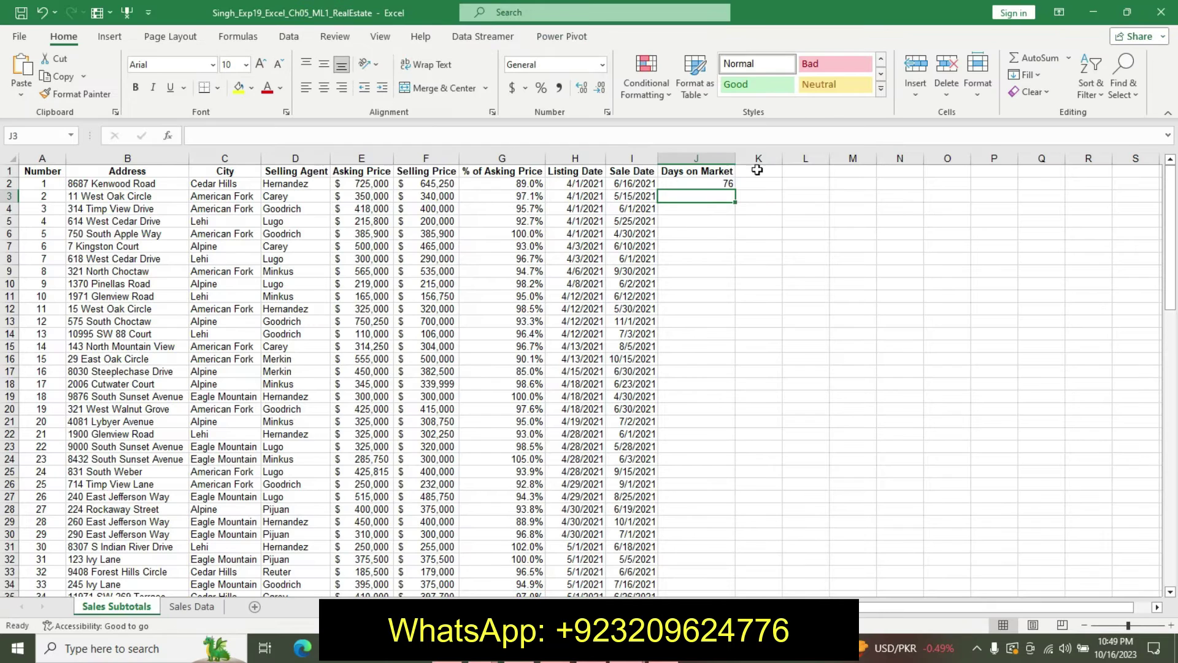
click(717, 183)
mouse_move(737, 190)
mouse_down()
mouse_move(749, 579)
mouse_move(720, 511)
mouse_up()
drag(1169, 478, 1170, 184)
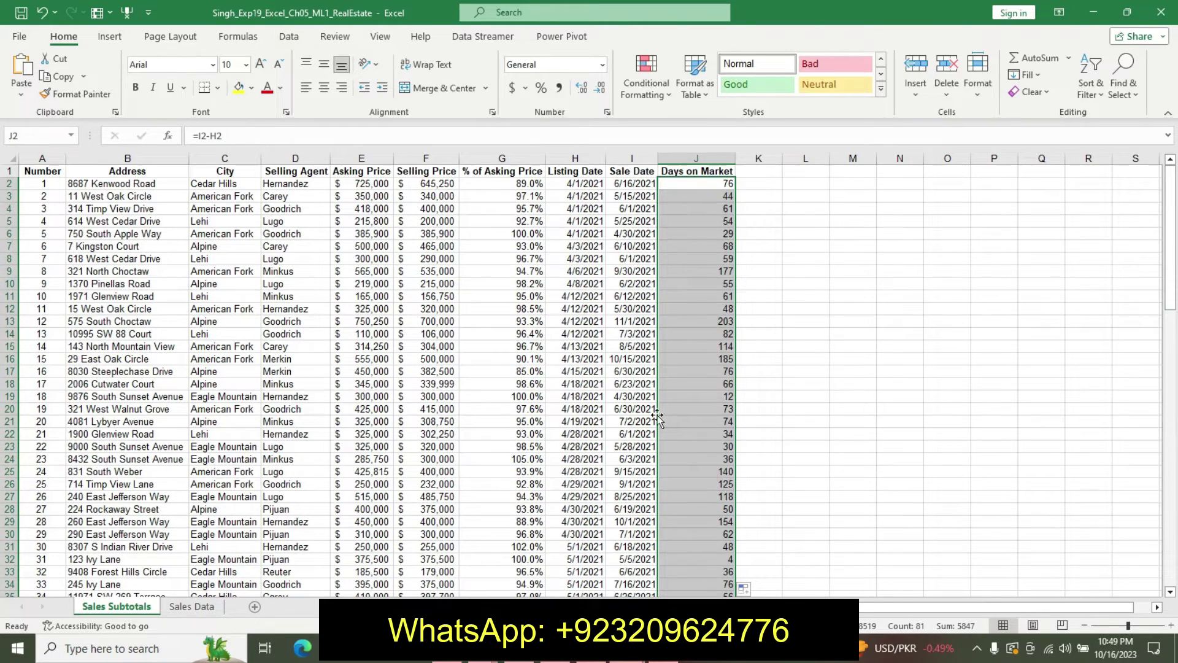
click(581, 651)
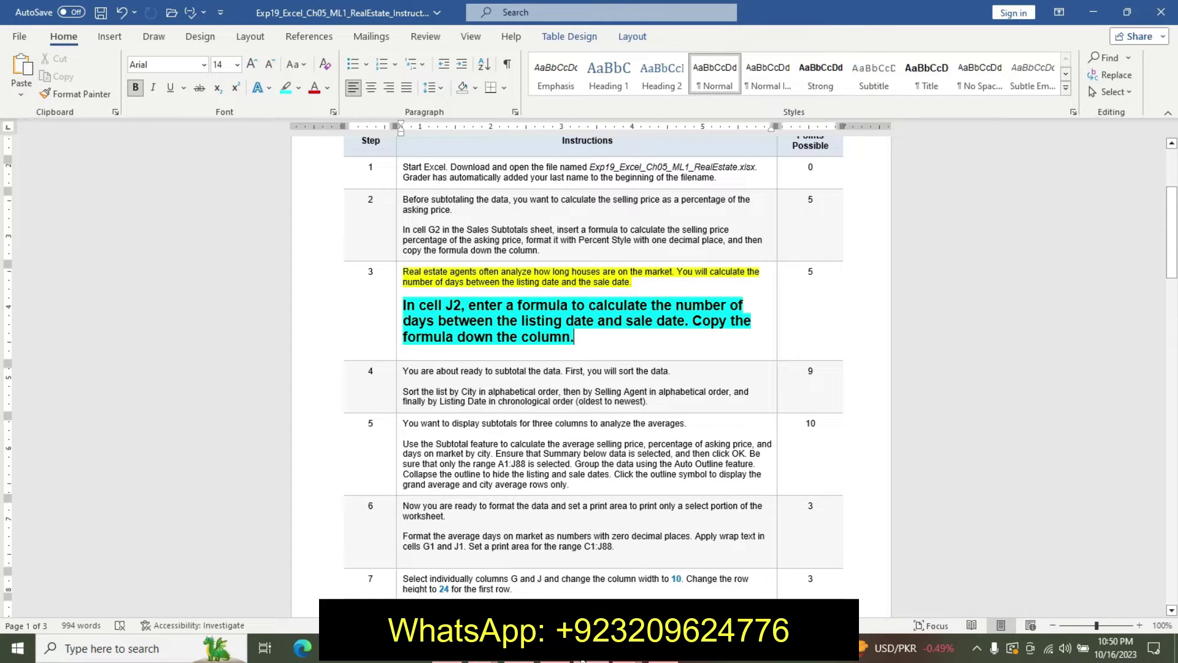
Undo step 3's emphasis and highlight step 4's first sentence in yellow
key(ctrl+z)
key(ctrl+z)
key(ctrl+z)
key(ctrl+z)
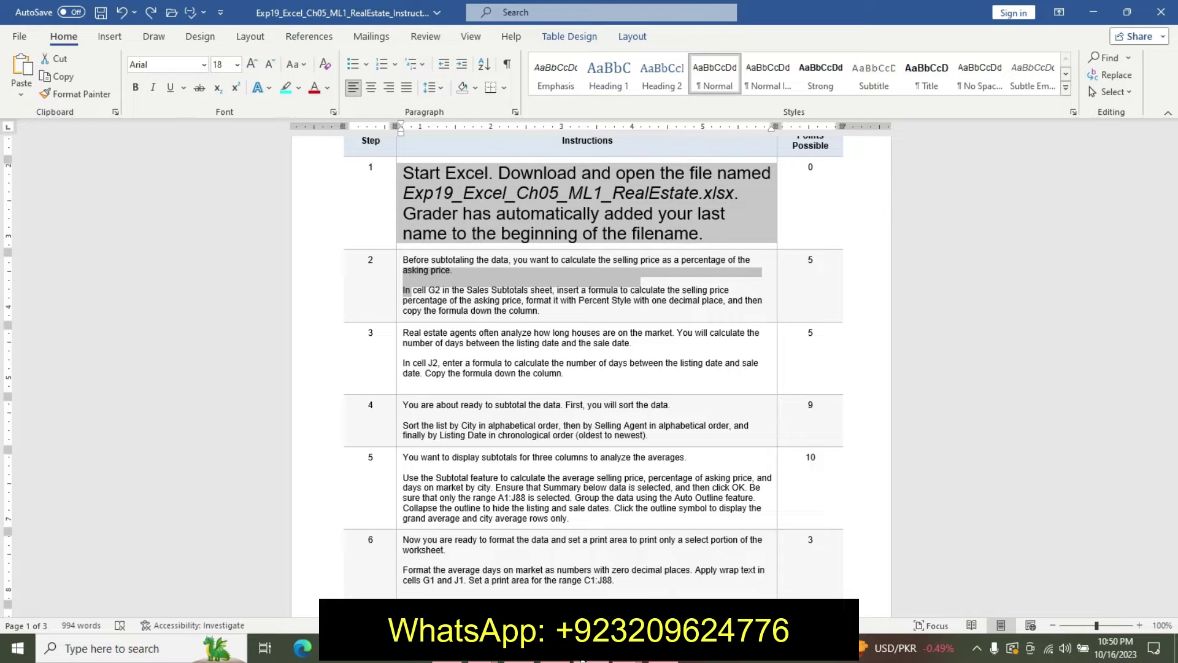
key(ctrl+z)
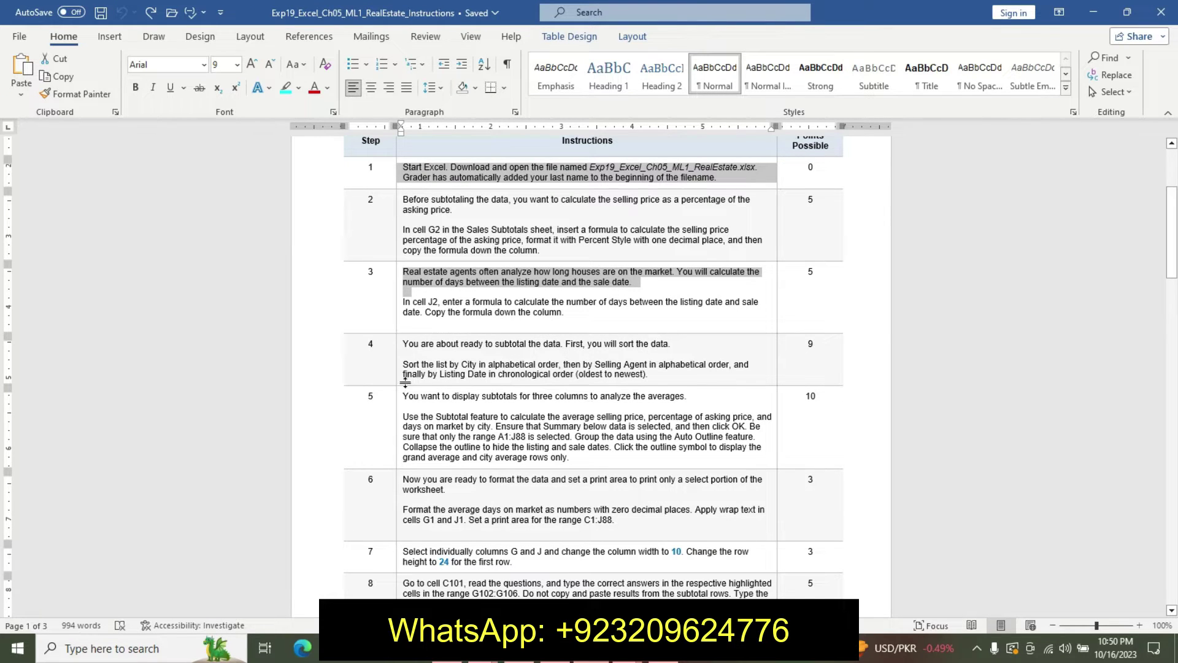
drag(411, 343, 640, 336)
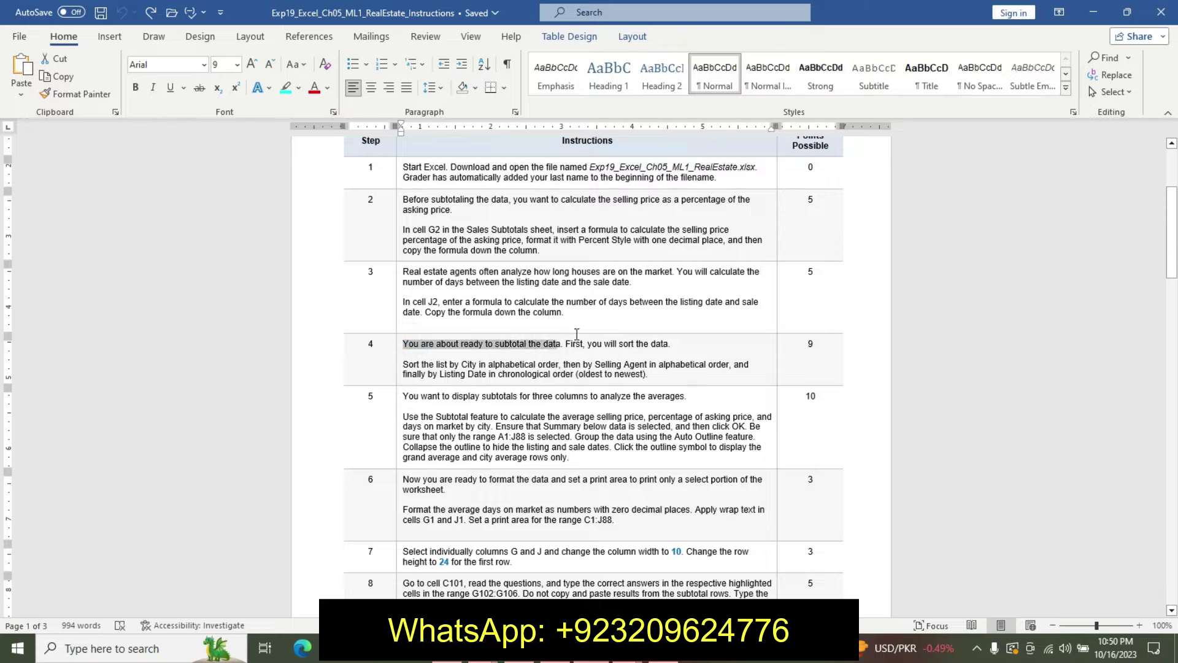
click(638, 341)
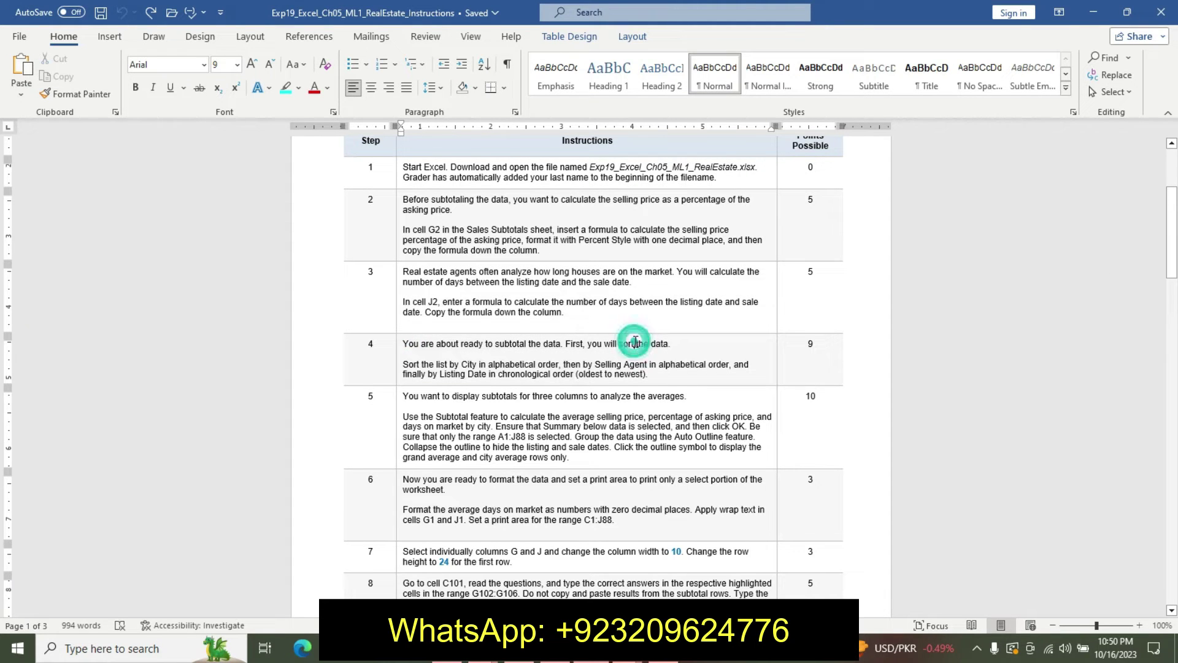
drag(406, 345, 542, 344)
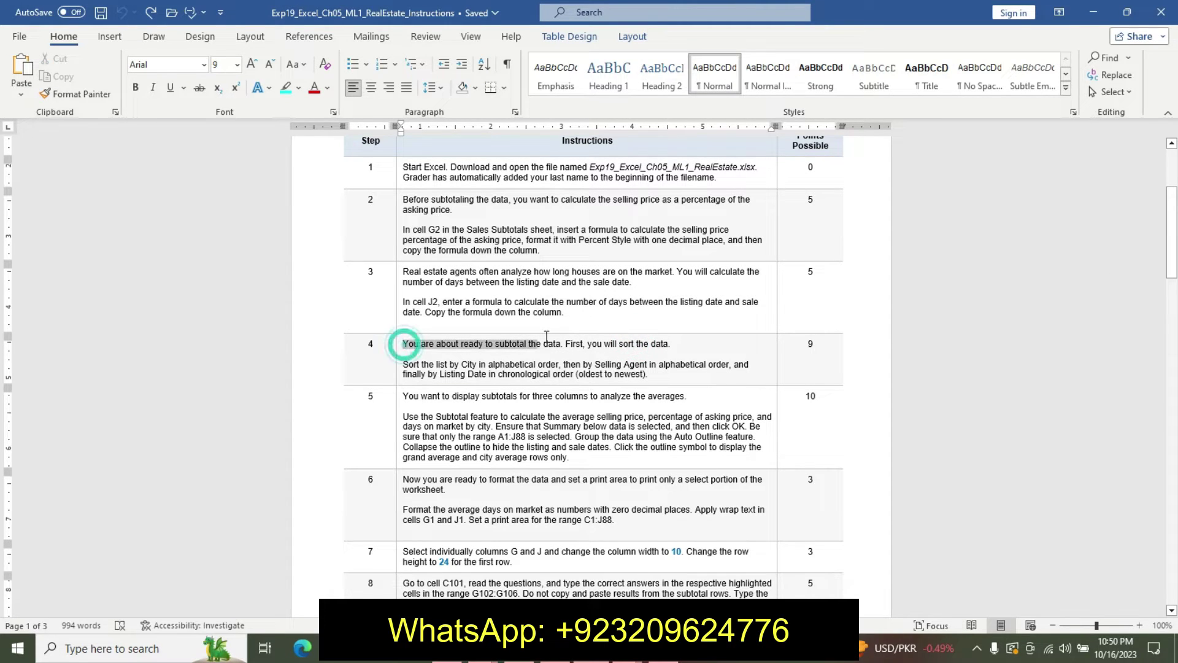
click(502, 337)
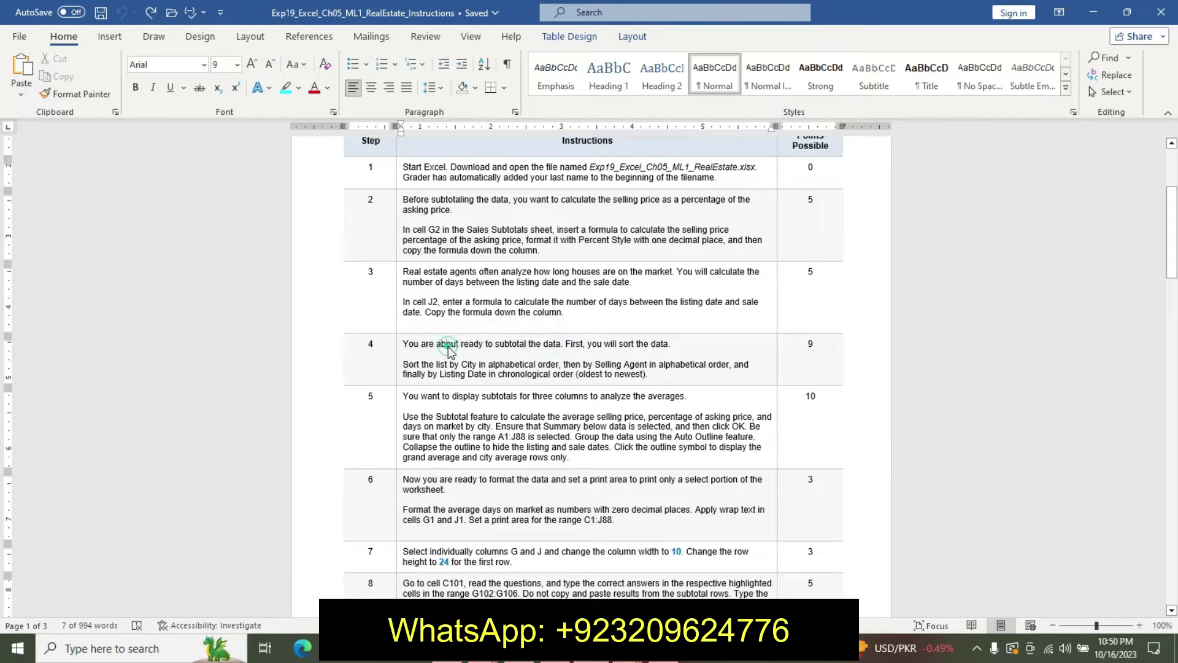
drag(408, 343, 672, 344)
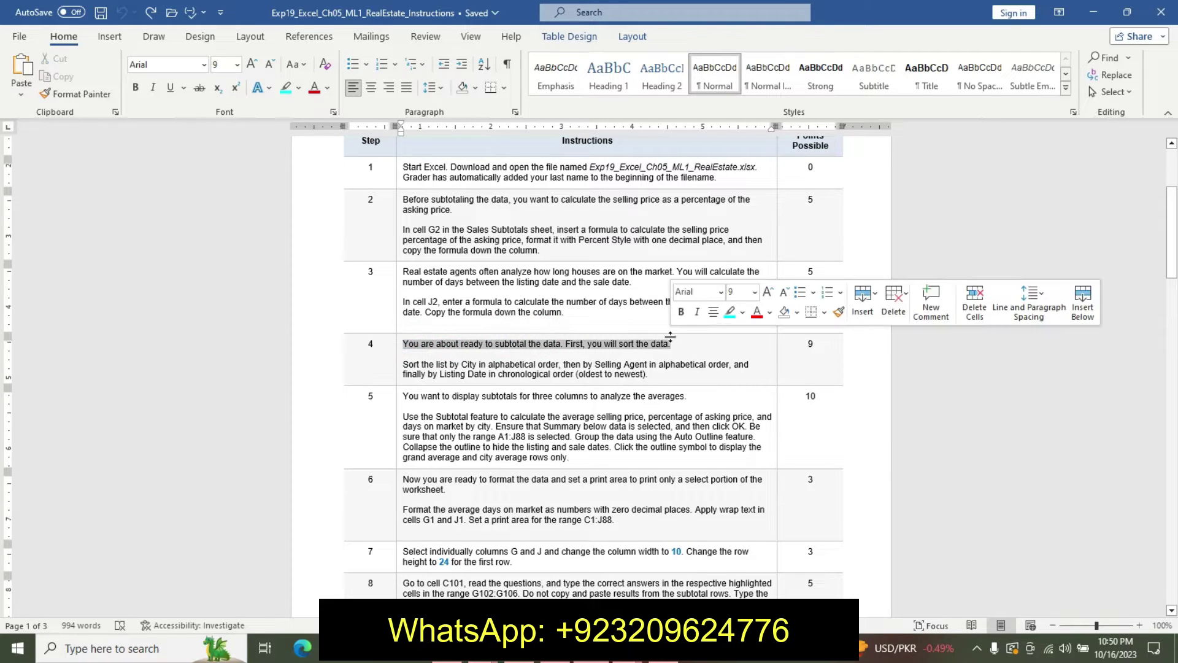
click(742, 312)
click(734, 327)
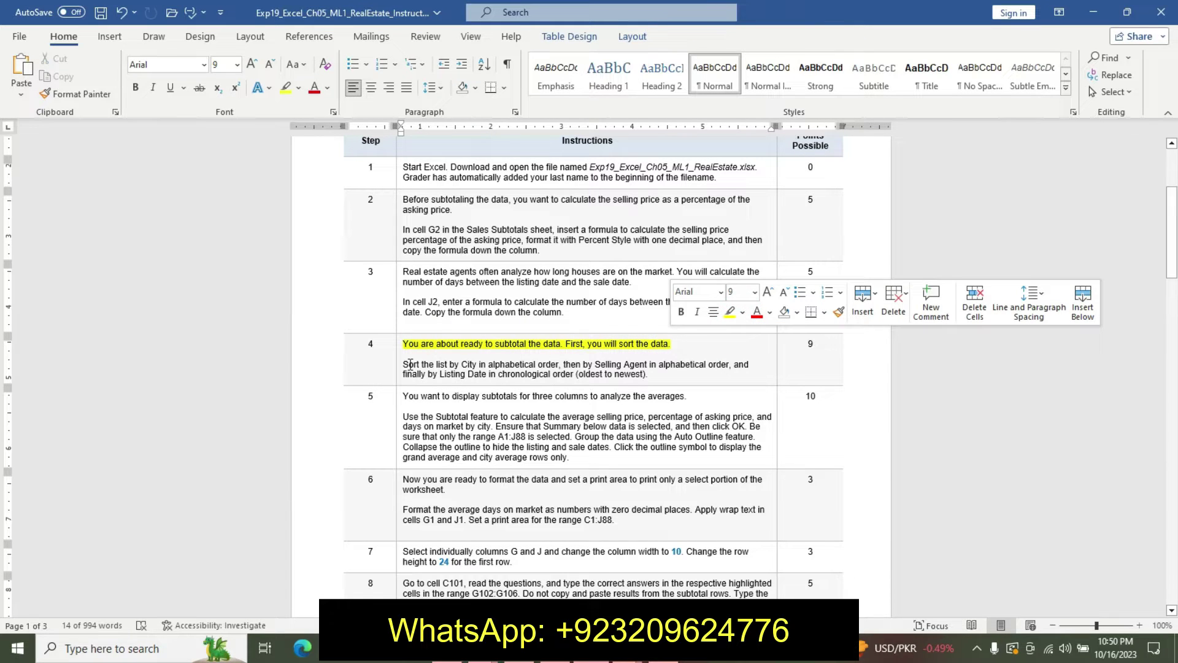
Make step 4's sorting instructions 14 pt bold with turquoise highlight
drag(403, 364, 670, 372)
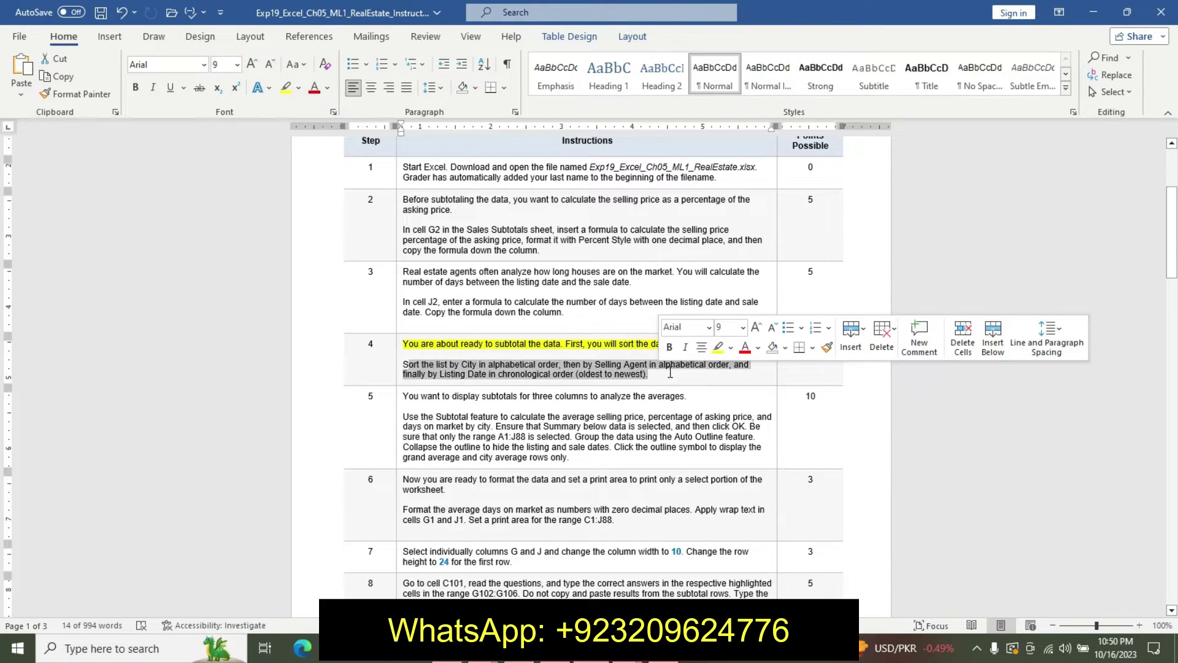
click(742, 327)
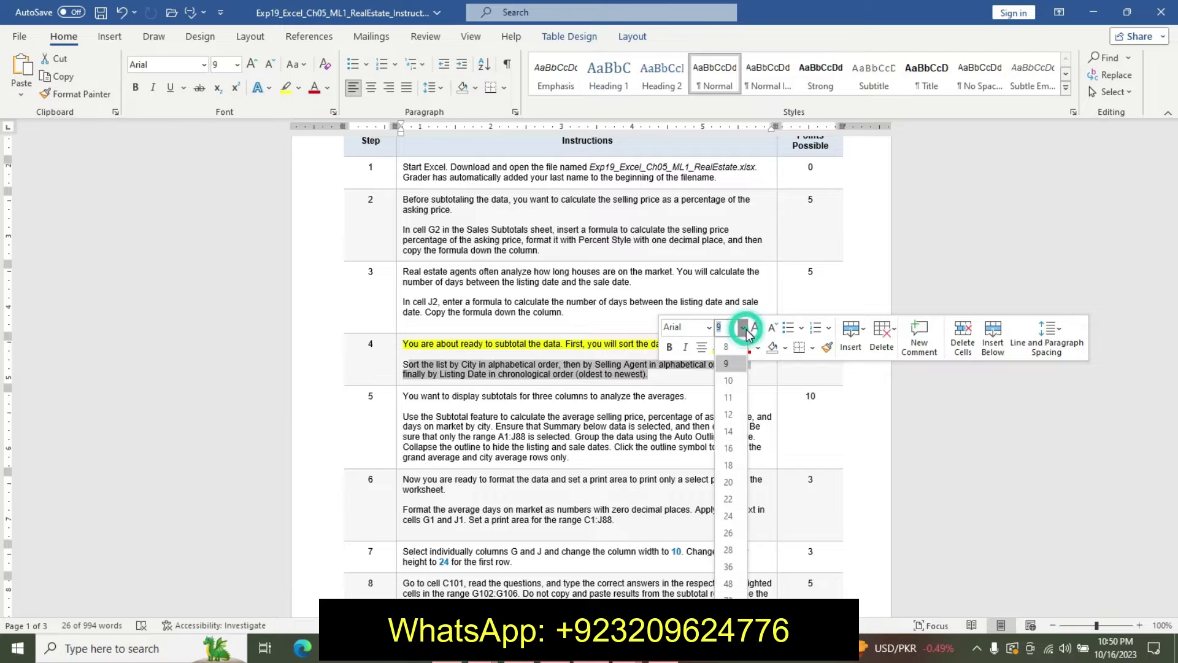
click(728, 432)
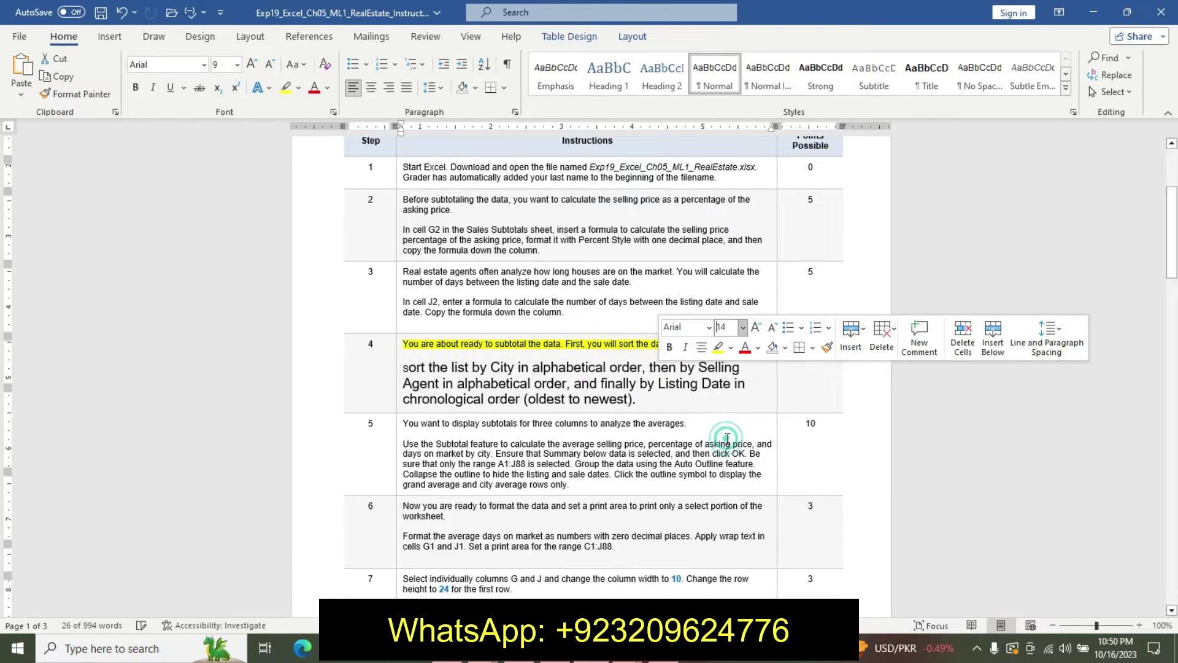
click(670, 349)
click(731, 348)
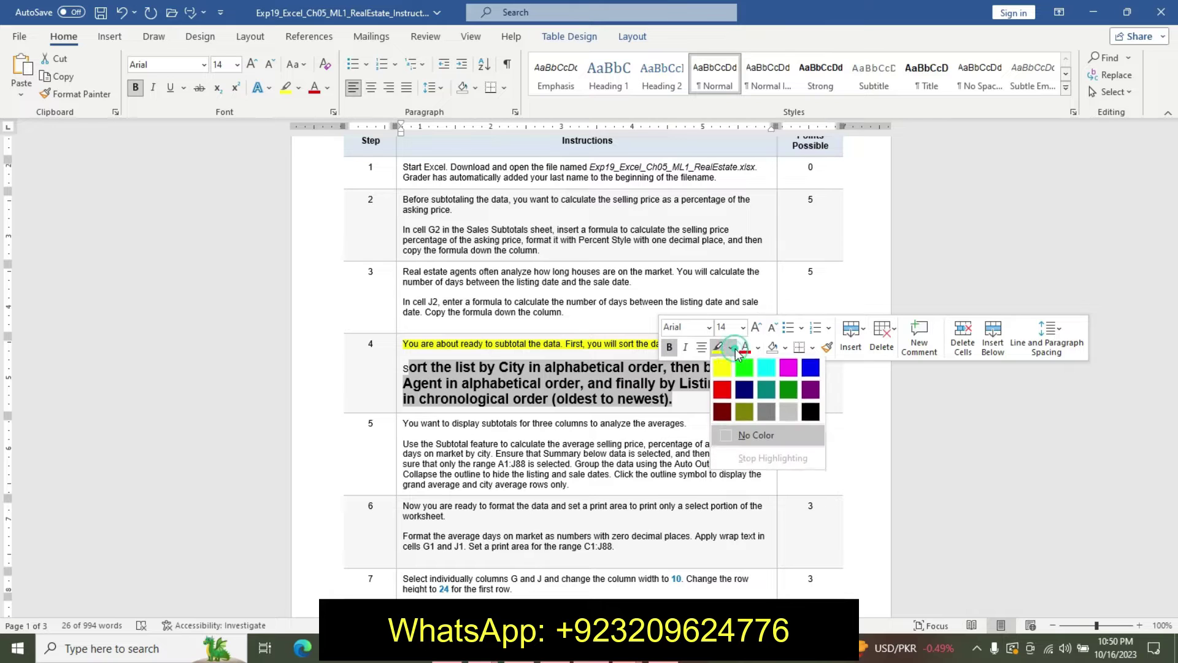
click(766, 367)
click(652, 399)
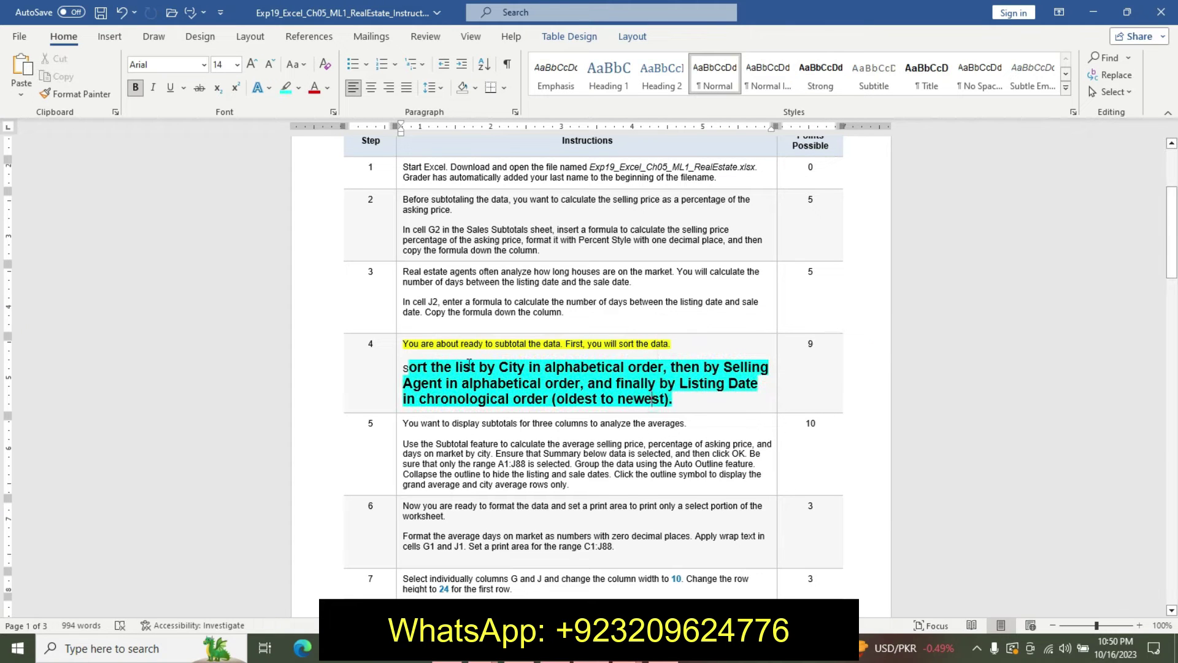
drag(433, 367, 662, 368)
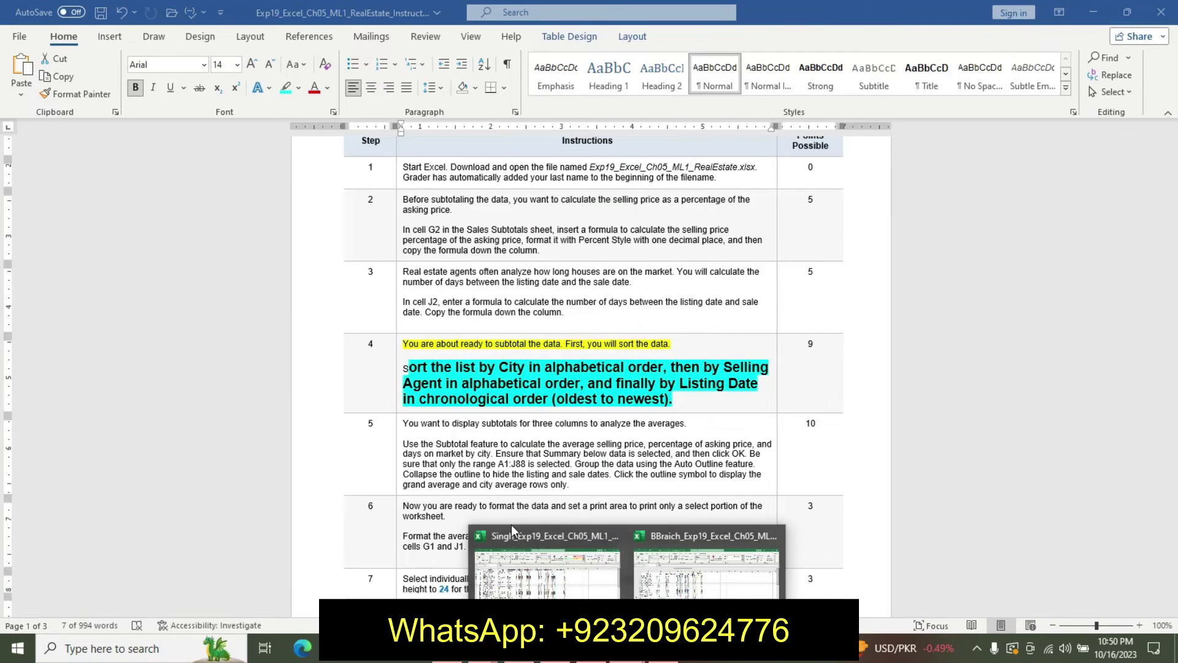
click(515, 551)
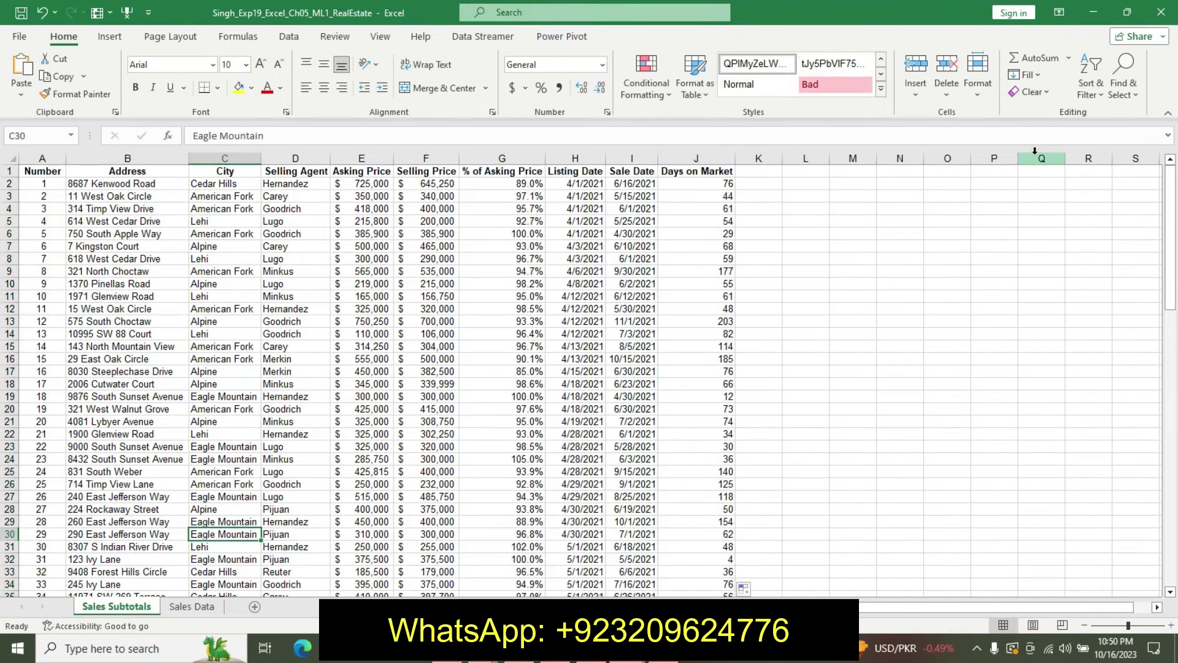
Start a custom sort with City as the first level
click(1091, 86)
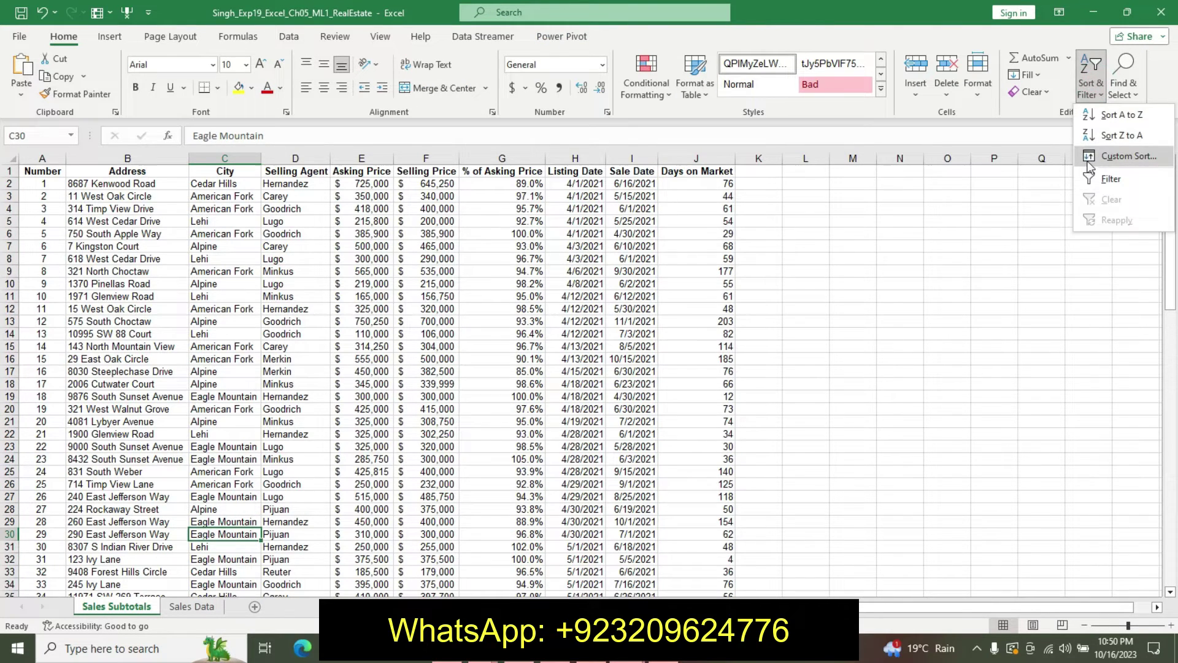
click(1087, 158)
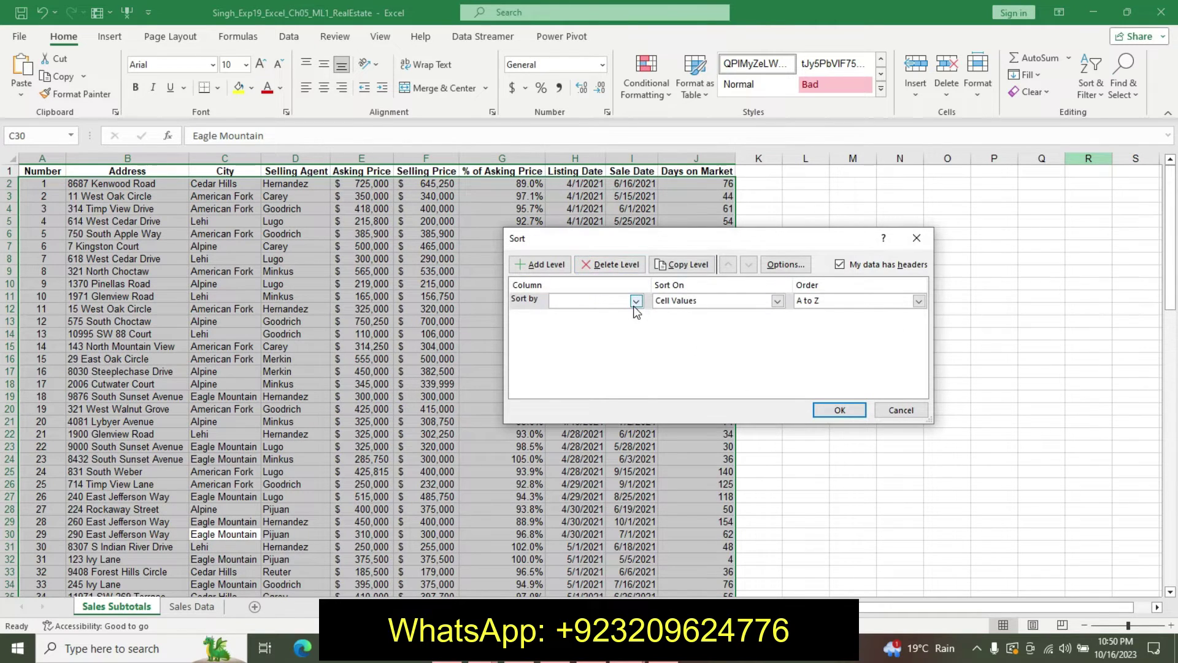
click(635, 302)
click(558, 333)
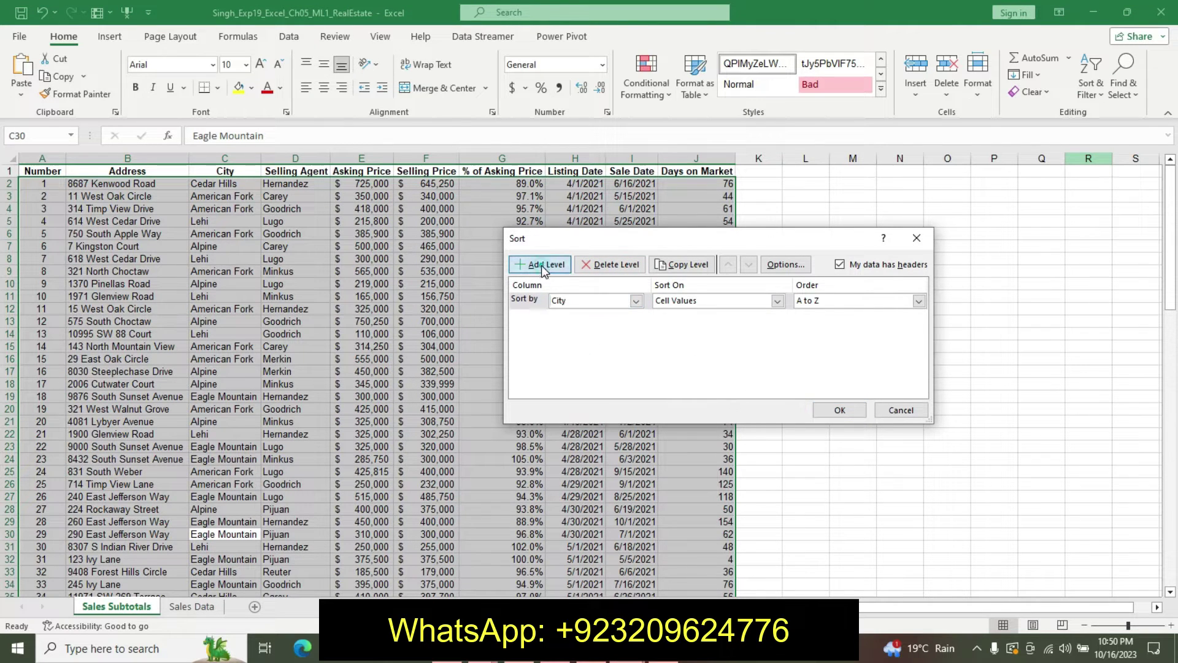
click(540, 264)
Add Selling Agent as the second sort level
key(alt+Tab)
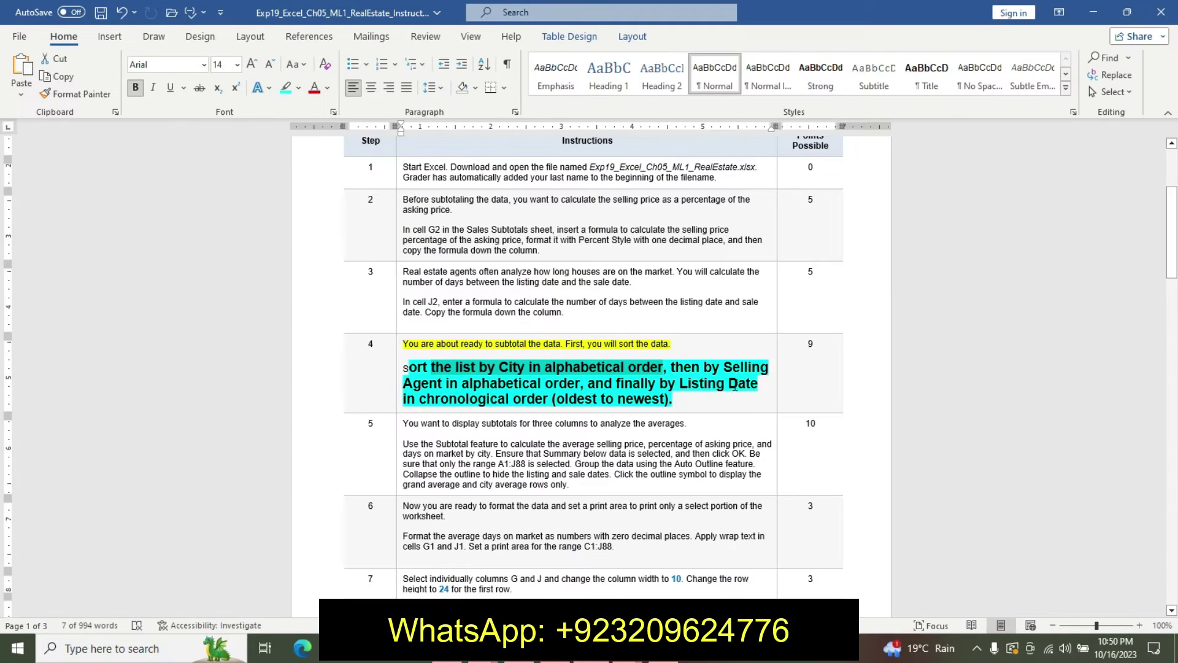
drag(727, 366, 580, 383)
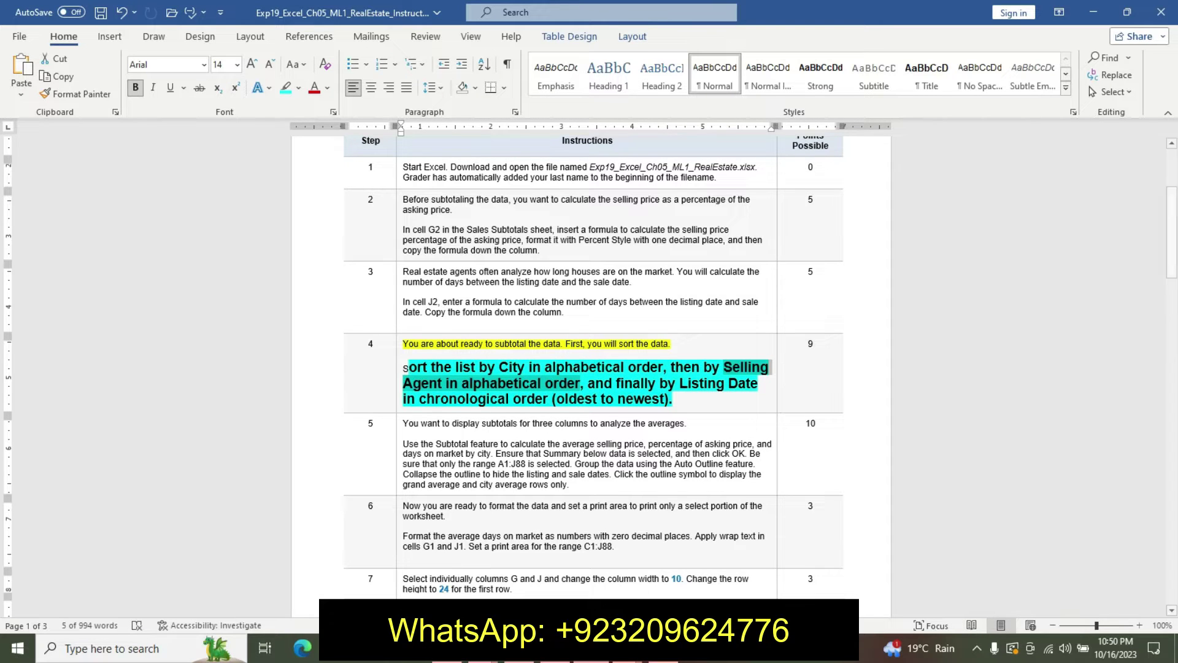
click(627, 648)
click(547, 574)
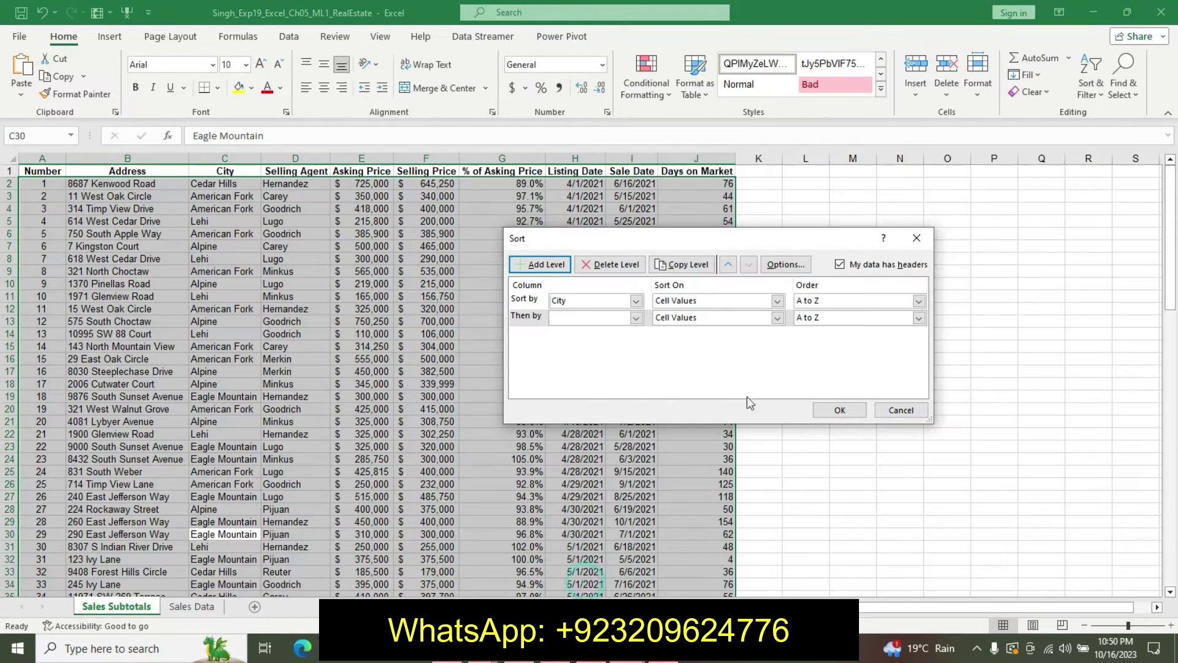
click(635, 317)
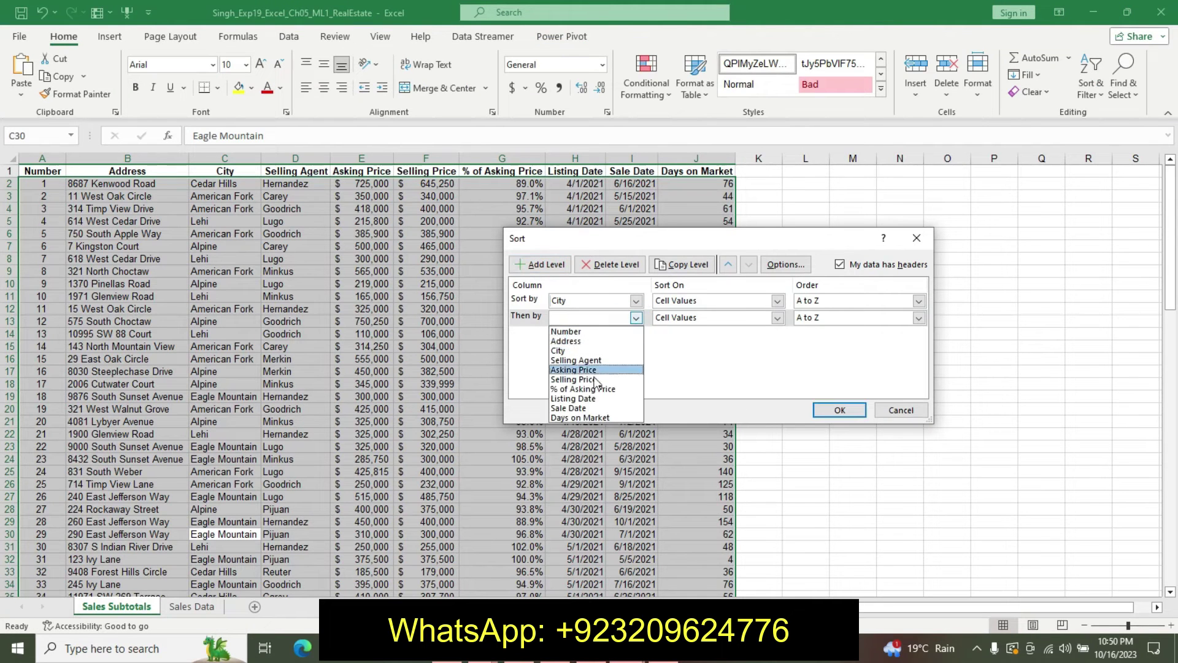
click(588, 358)
Add Listing Date, oldest first, as the third level and apply the sort
click(540, 264)
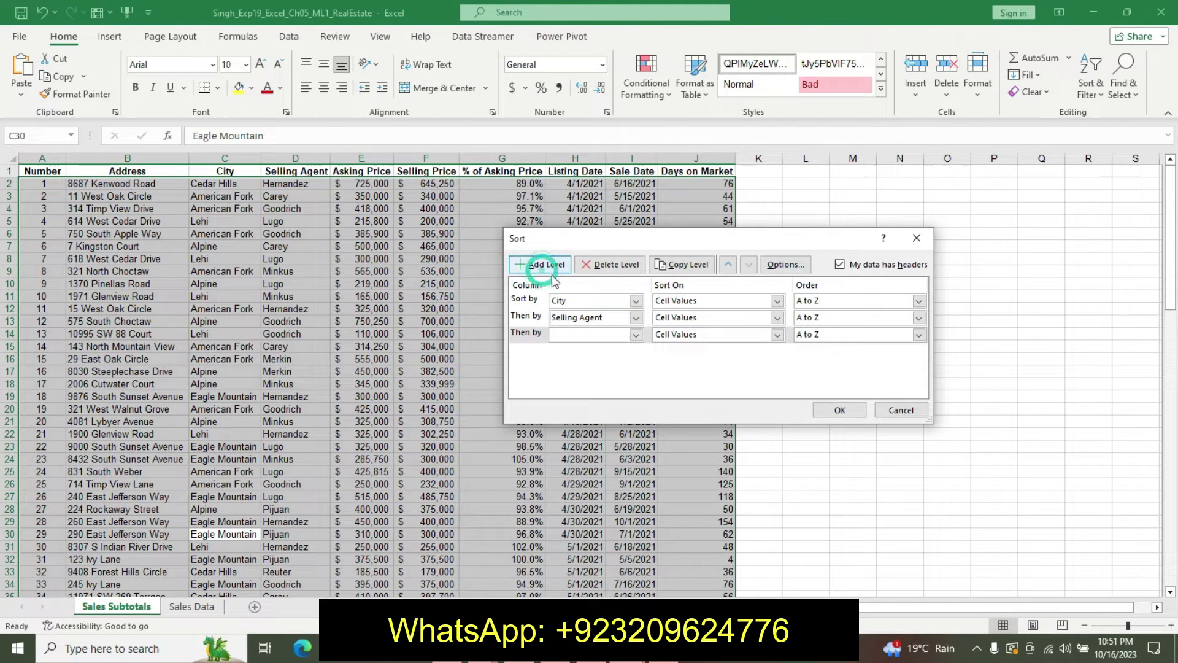
click(638, 334)
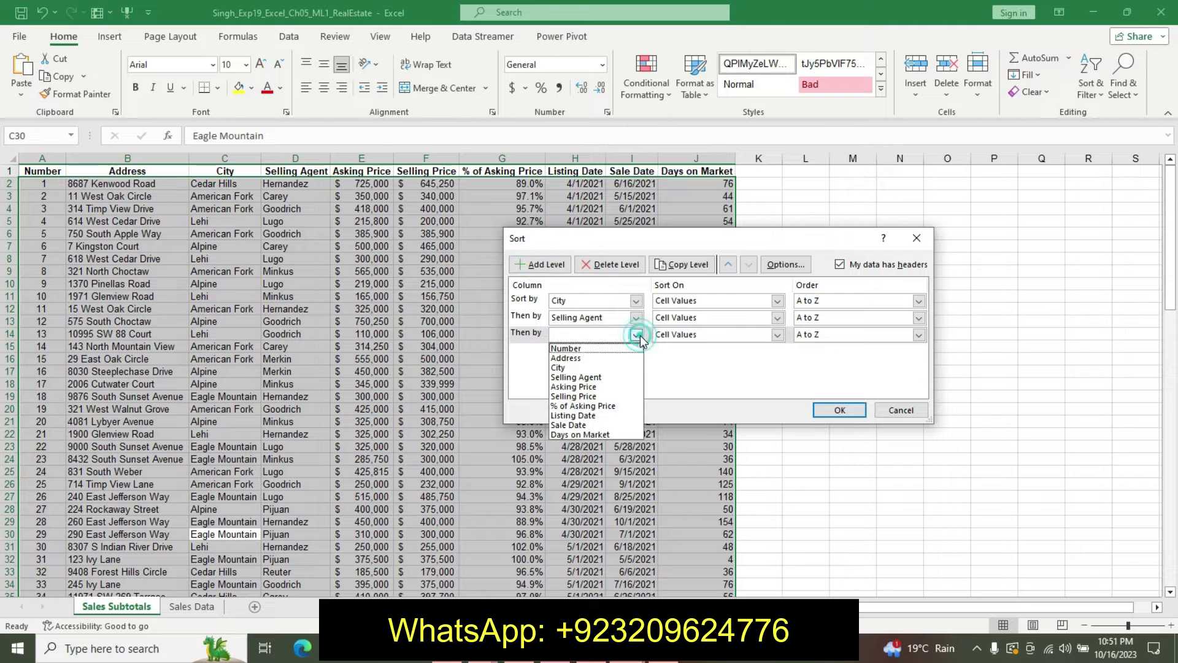
click(573, 415)
key(alt+Tab)
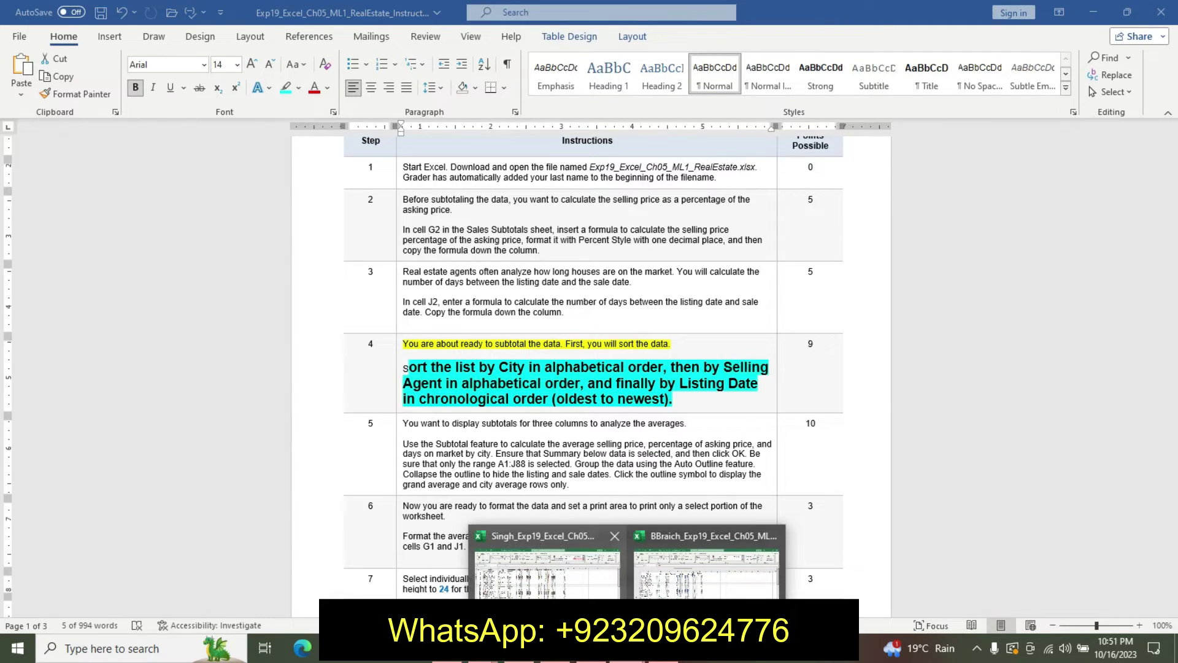
mouse_move(220, 648)
click(853, 556)
click(839, 410)
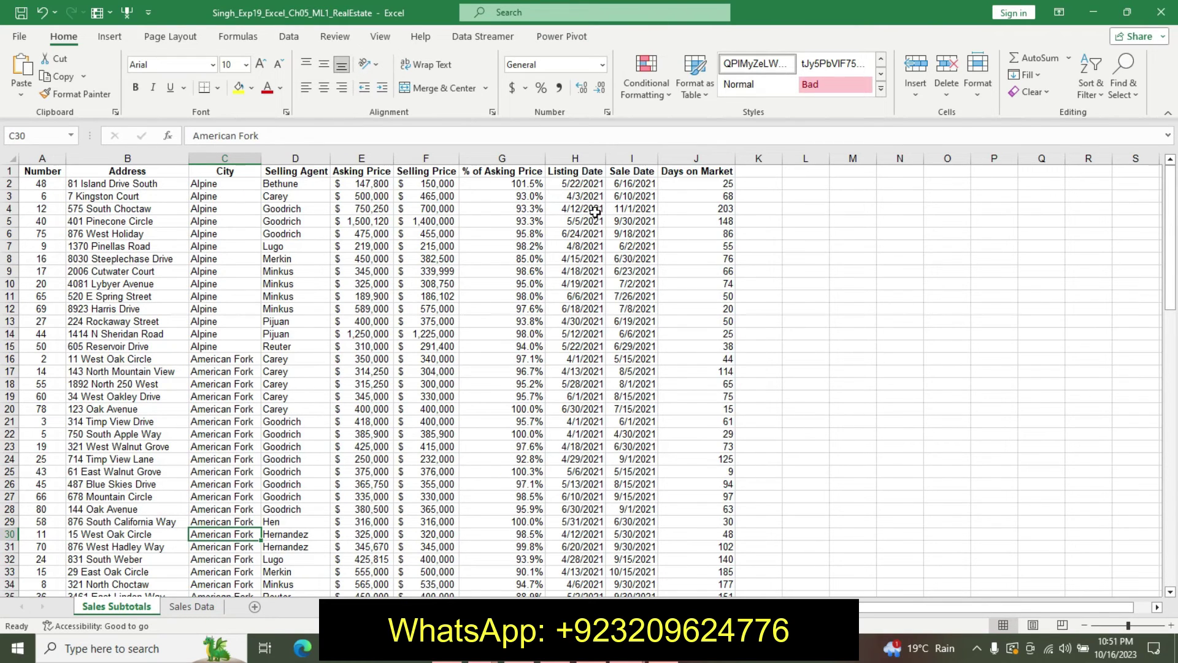
Undo the enlarged formatting on step 4 of the instructions document
click(594, 659)
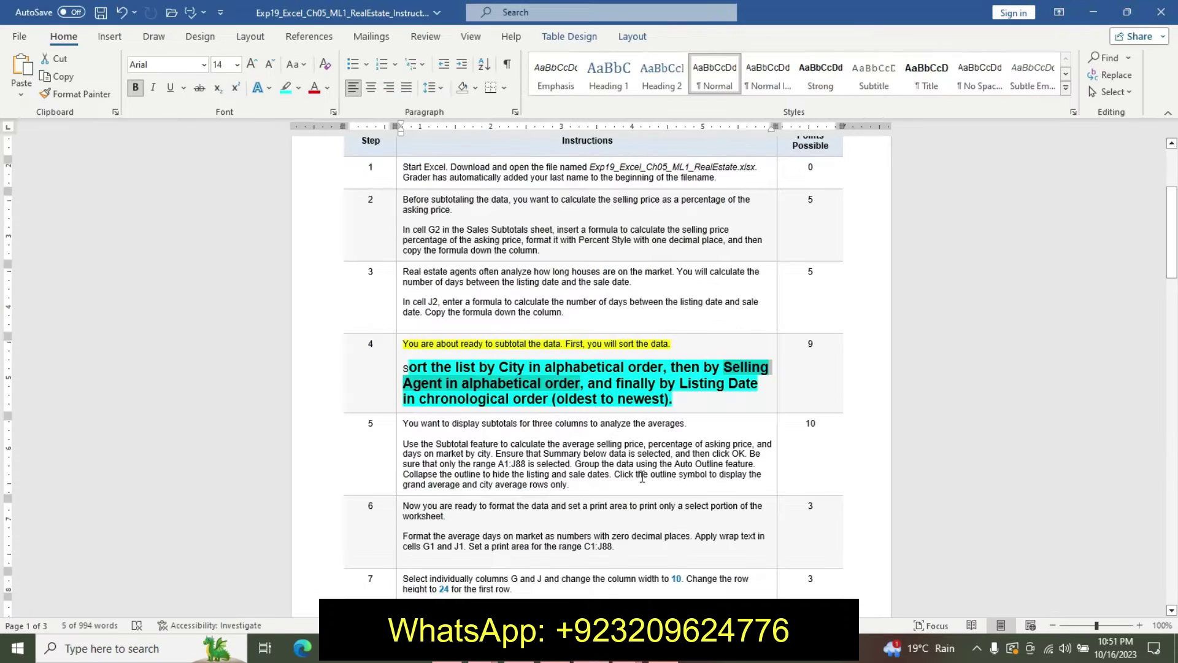
key(ctrl+z)
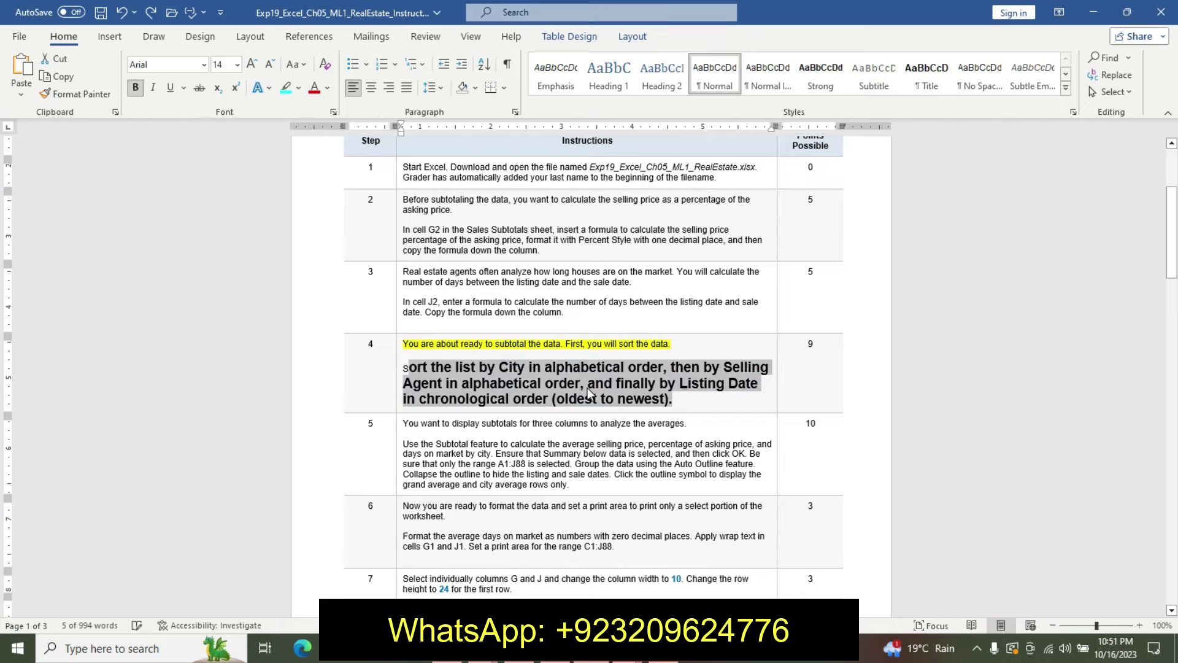
key(ctrl+z)
key(ctrl+z)
key(ctrl+z)
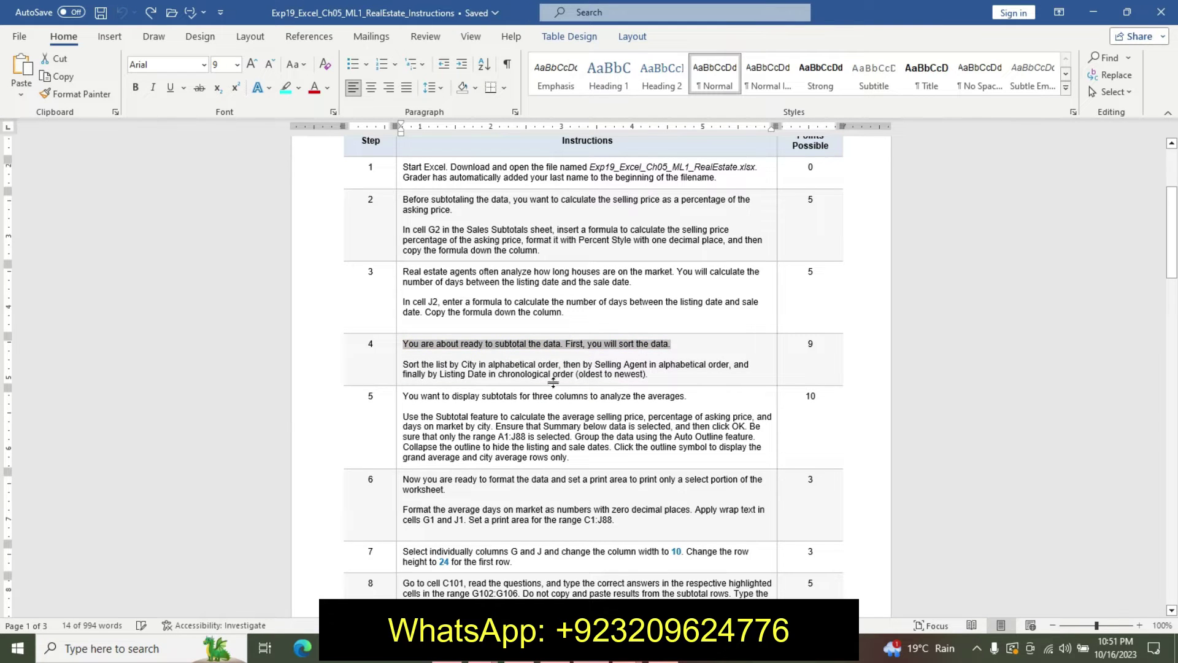
Highlight the first sentence of step 5 in yellow
drag(404, 396, 696, 395)
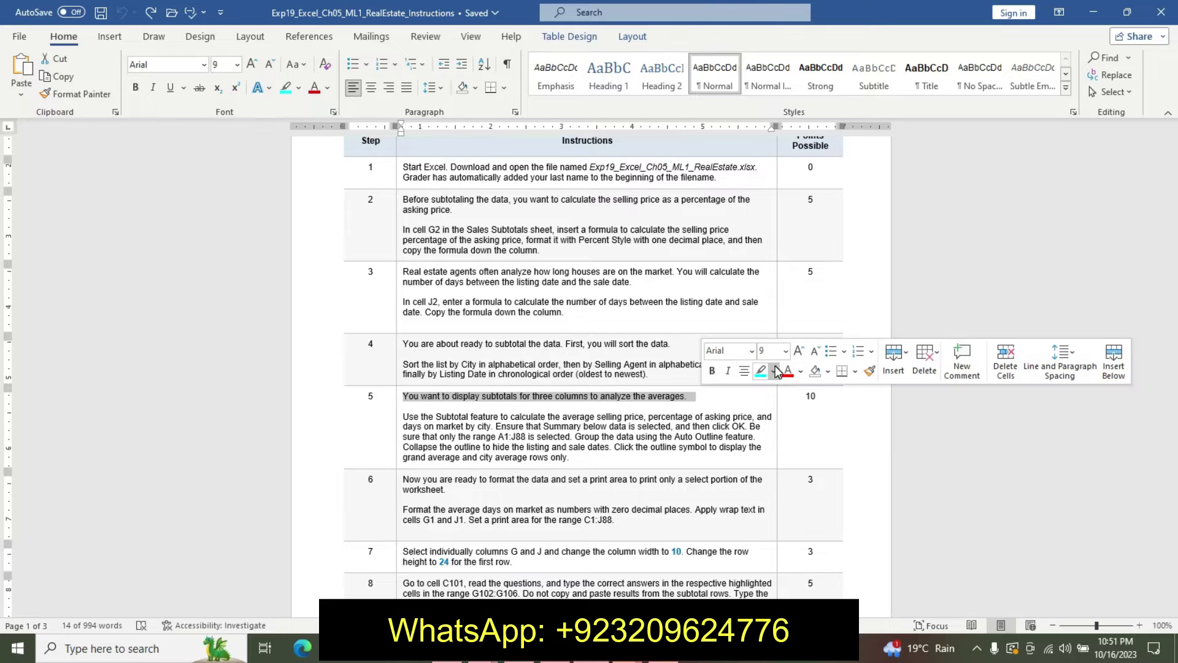
click(774, 371)
click(760, 387)
click(460, 411)
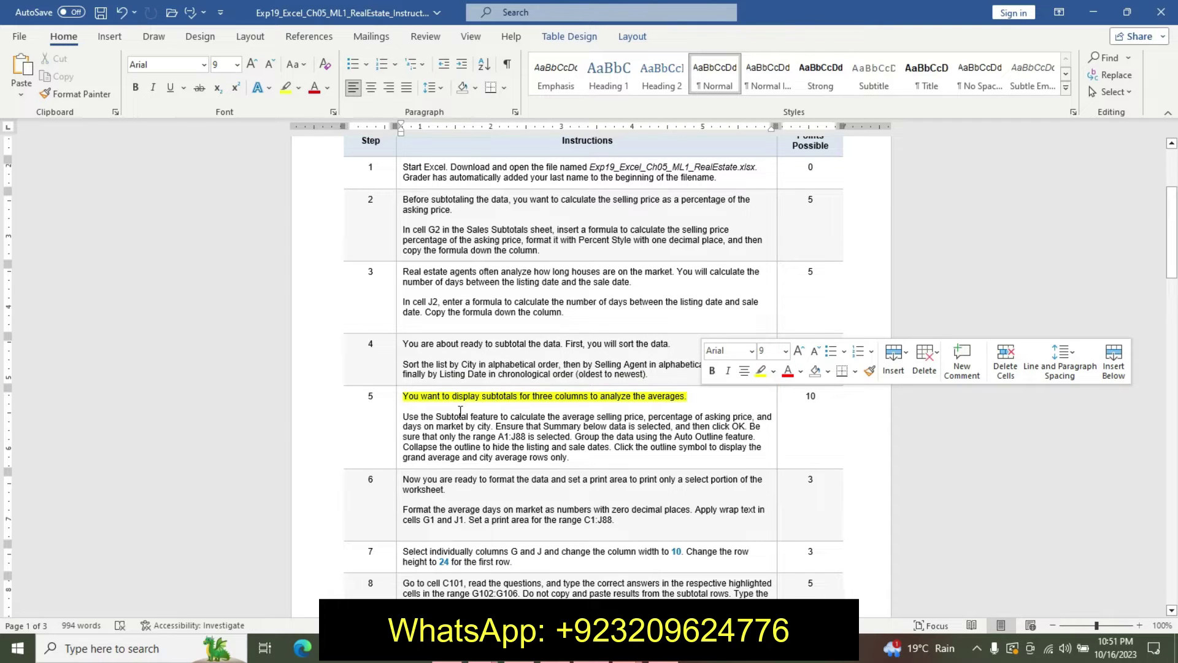
Make step 5's instructions bold with cyan highlight at 12 pt
triple_click(407, 418)
drag(405, 416, 549, 446)
drag(610, 469, 417, 424)
click(450, 437)
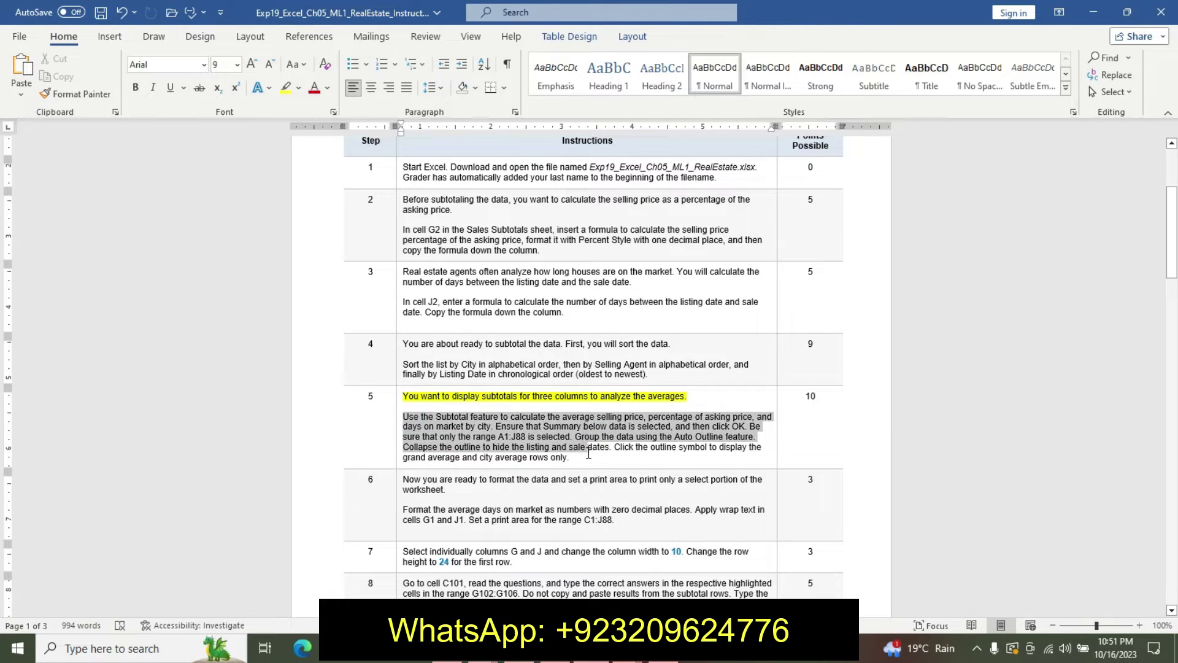
drag(405, 416, 571, 458)
click(671, 410)
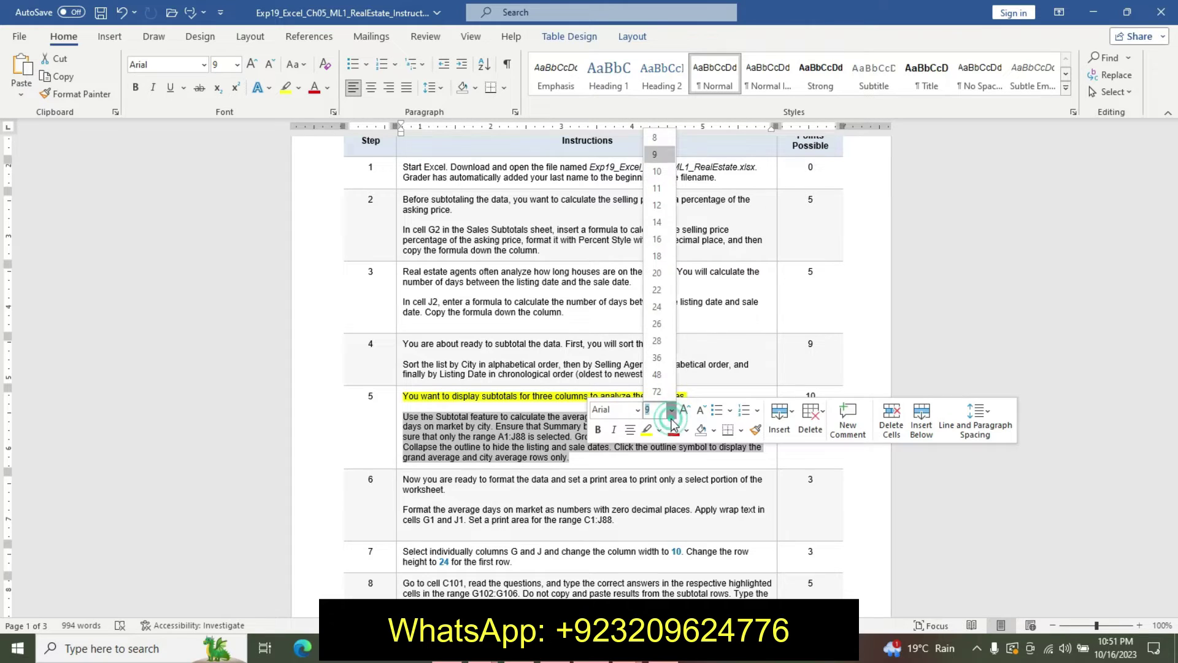
click(657, 224)
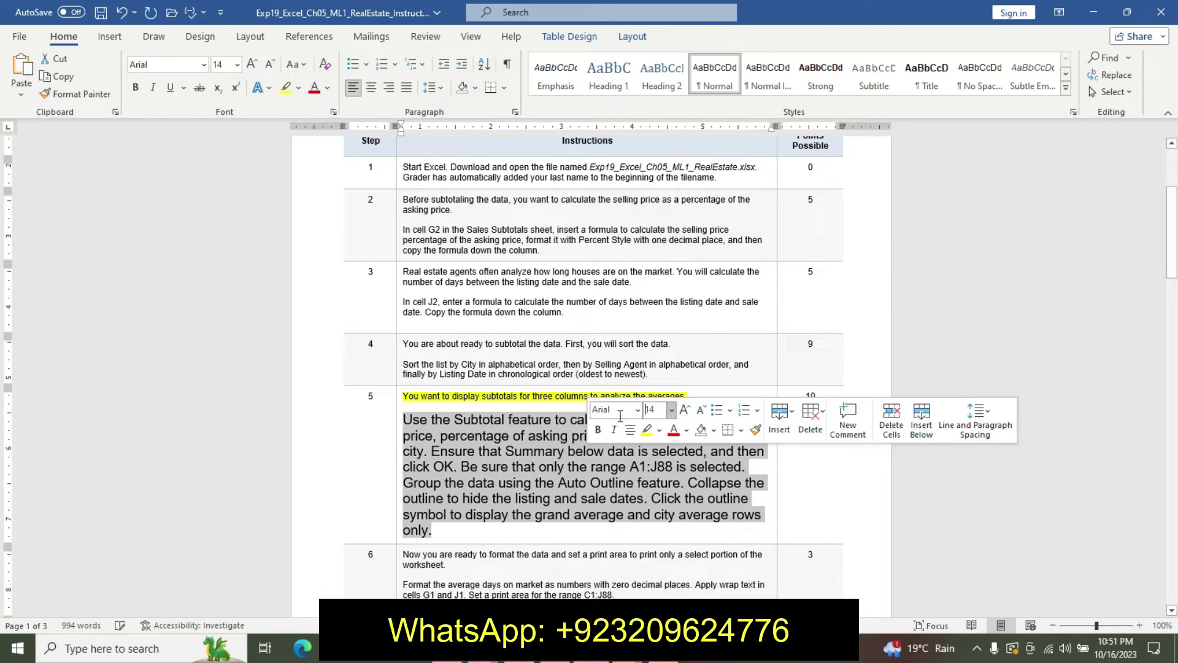
click(598, 430)
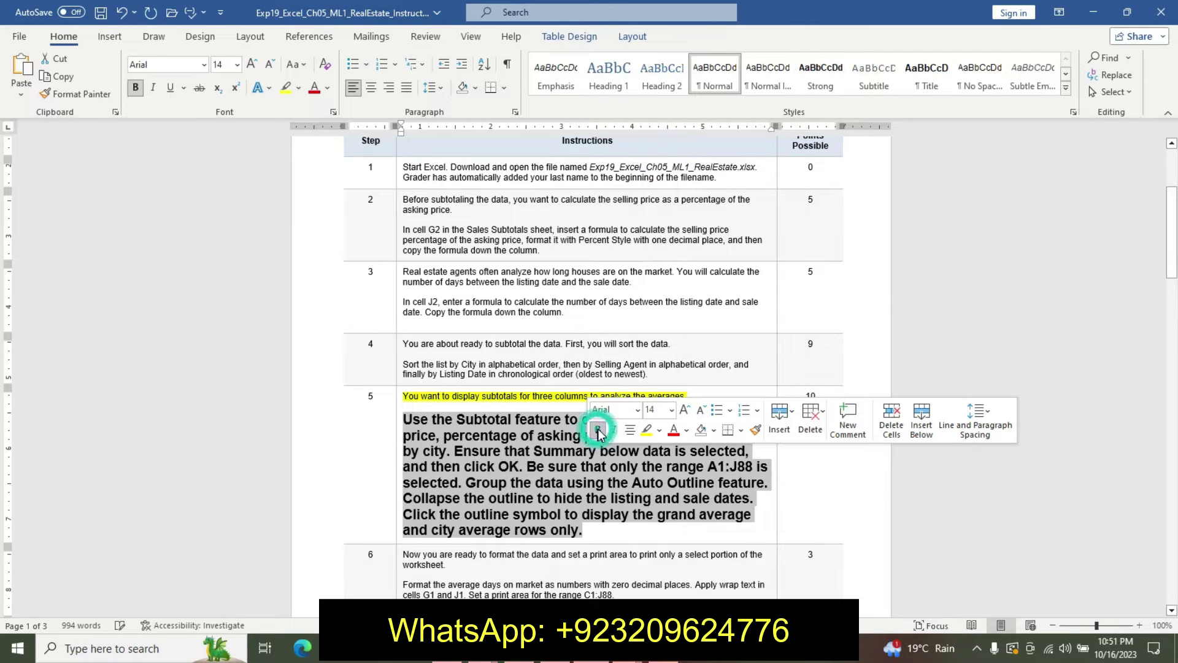
click(659, 430)
click(693, 451)
click(398, 431)
mouse_move(404, 420)
mouse_down()
mouse_move(581, 507)
mouse_move(582, 531)
mouse_up()
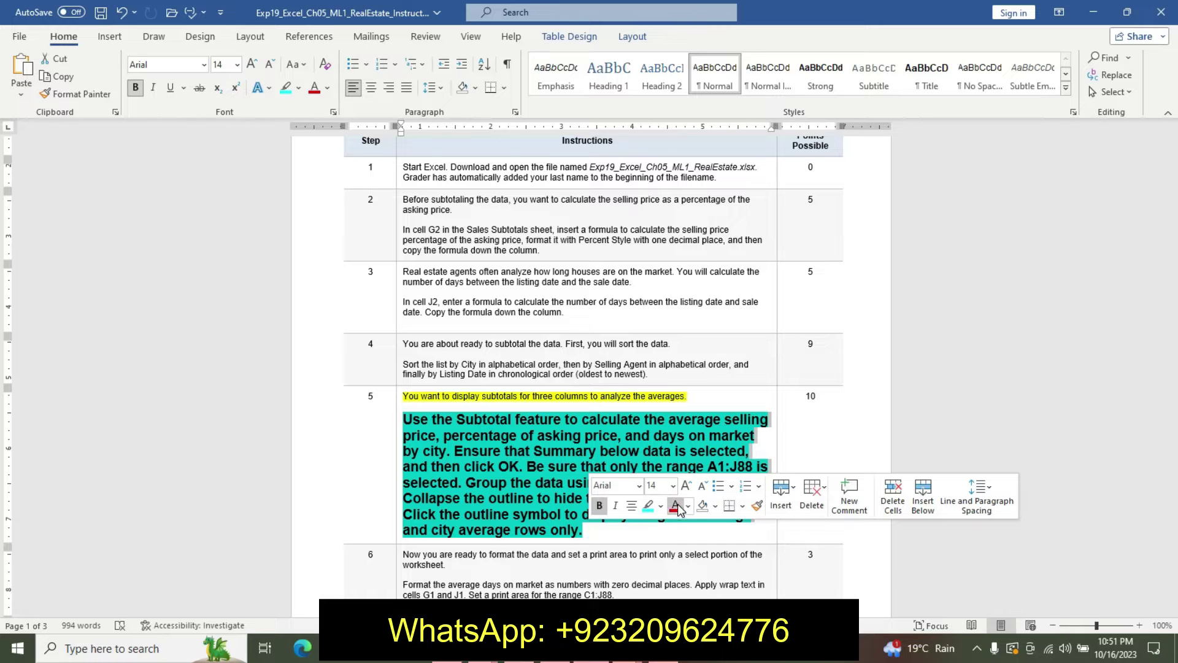
click(673, 488)
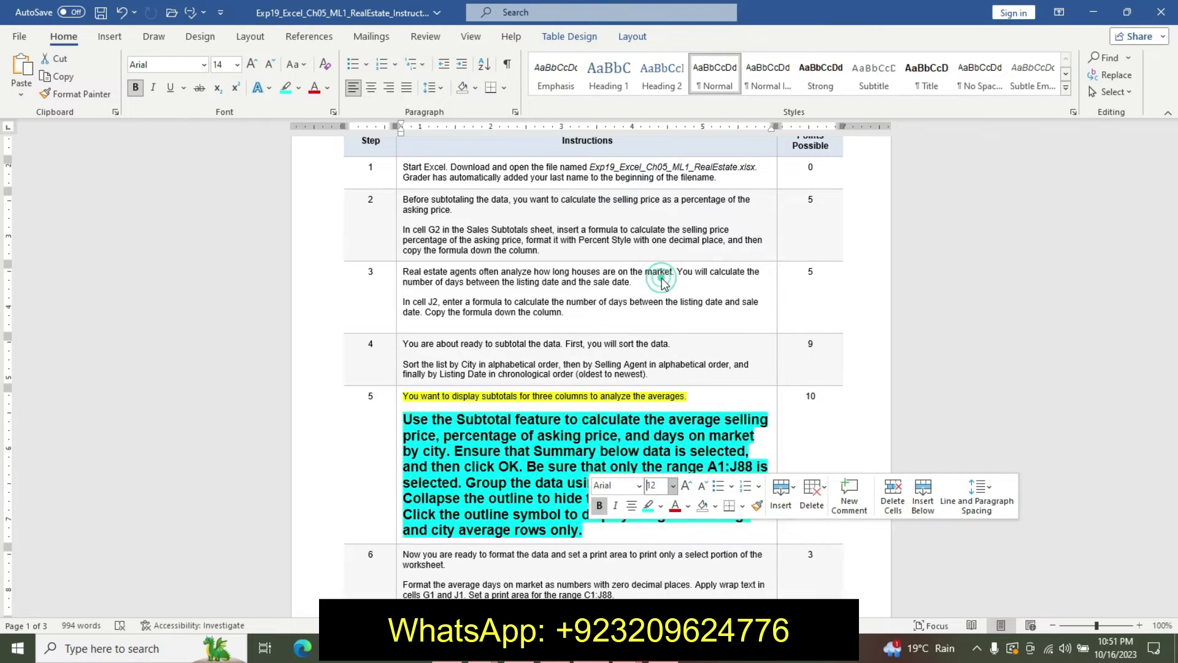
click(567, 397)
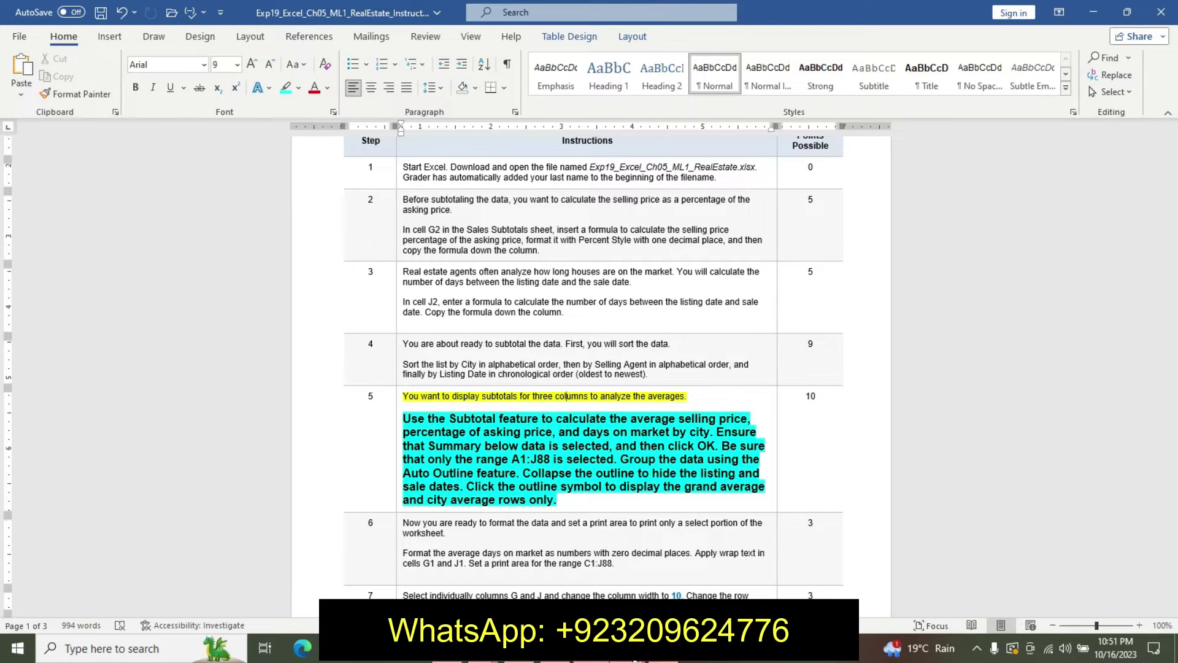
click(629, 648)
In the Subtotal dialog, group at each change in City using the Average function
click(546, 558)
click(632, 221)
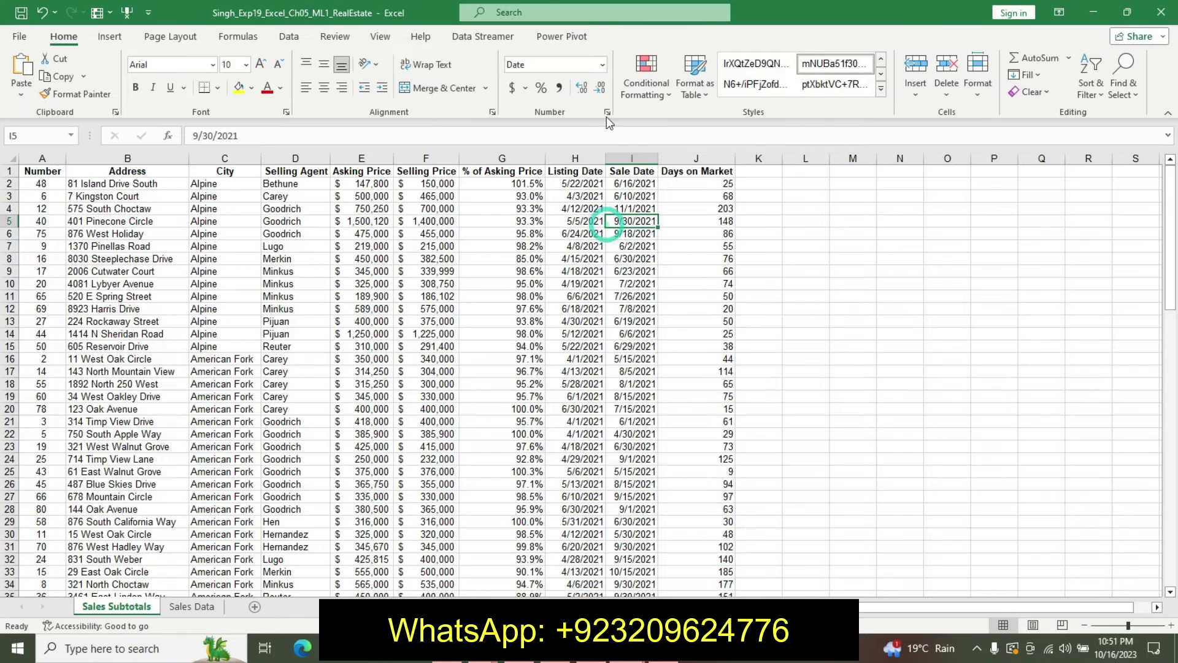
click(335, 37)
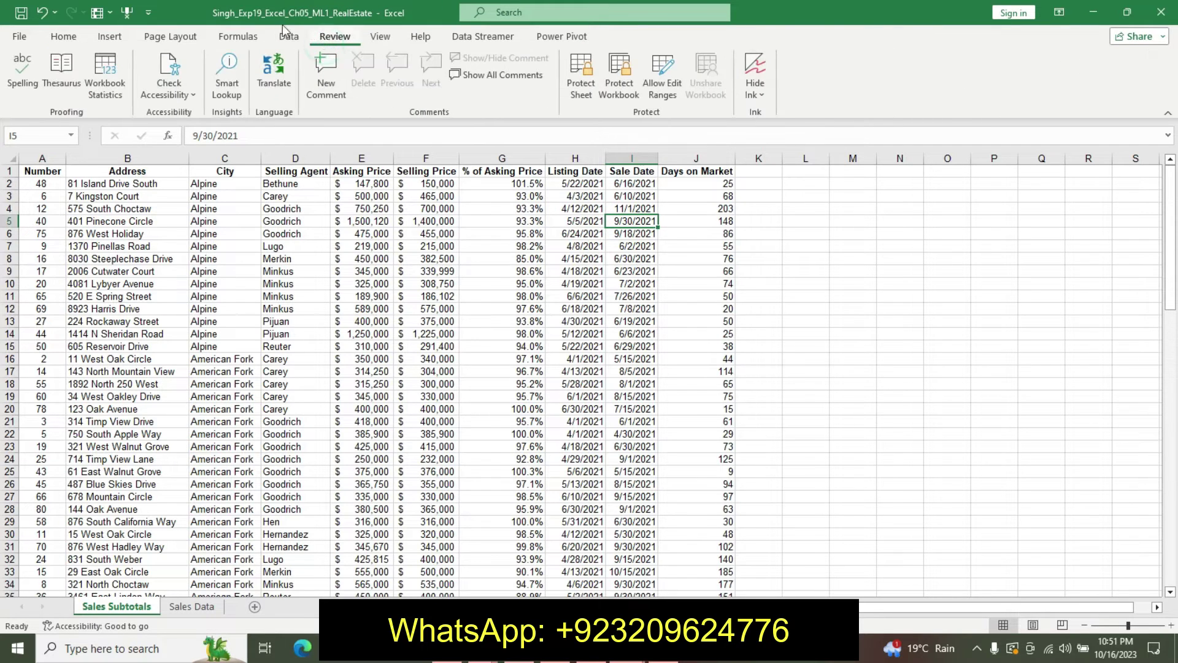
click(289, 36)
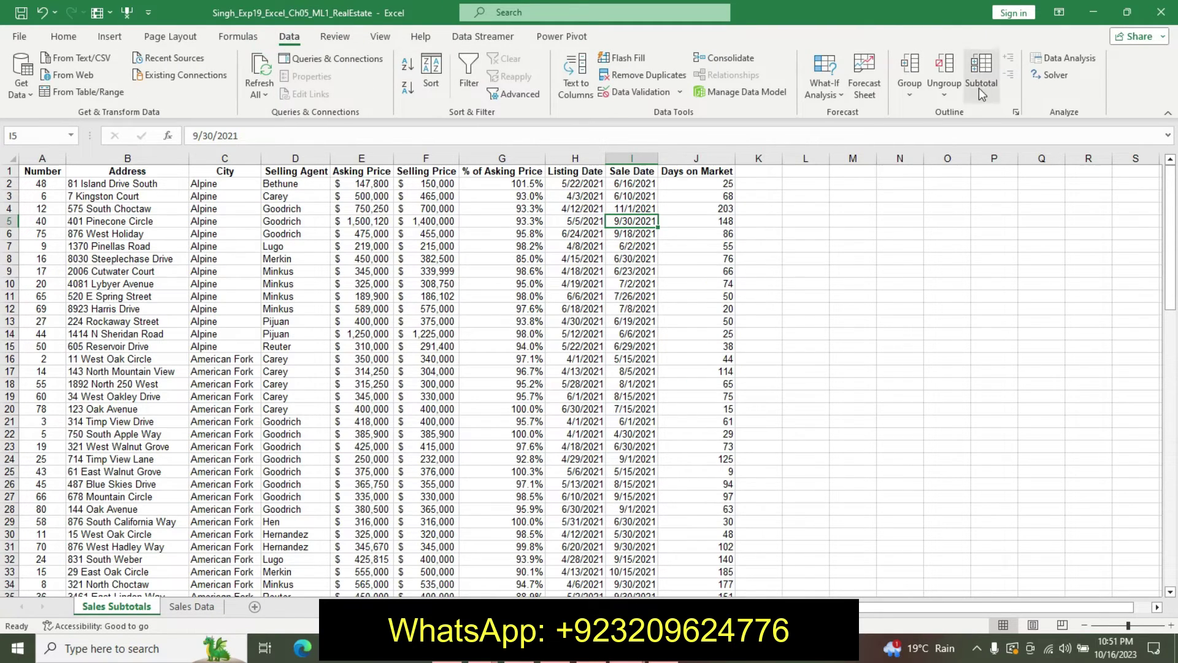
click(981, 76)
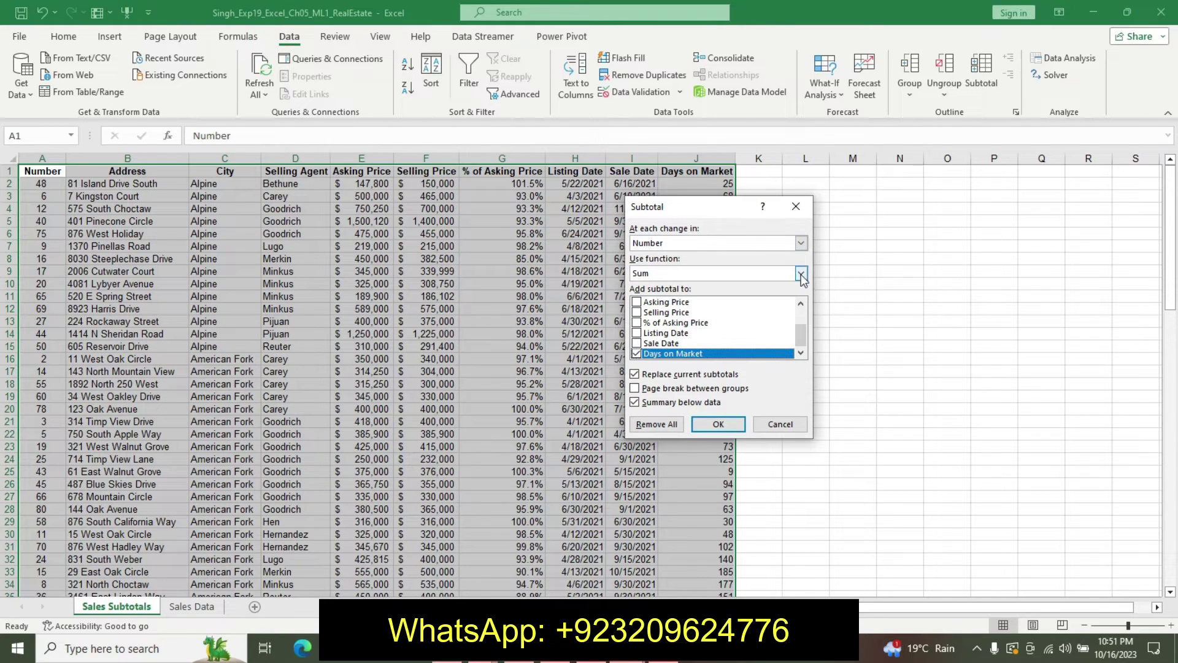
click(801, 243)
click(736, 276)
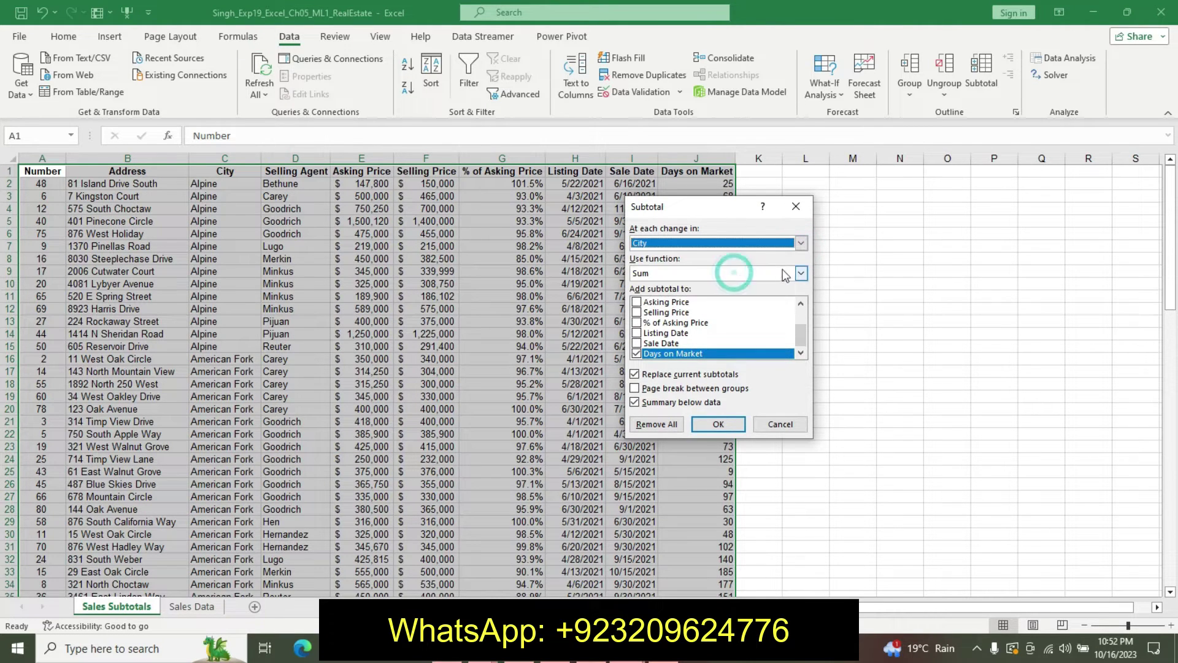
click(801, 273)
click(740, 305)
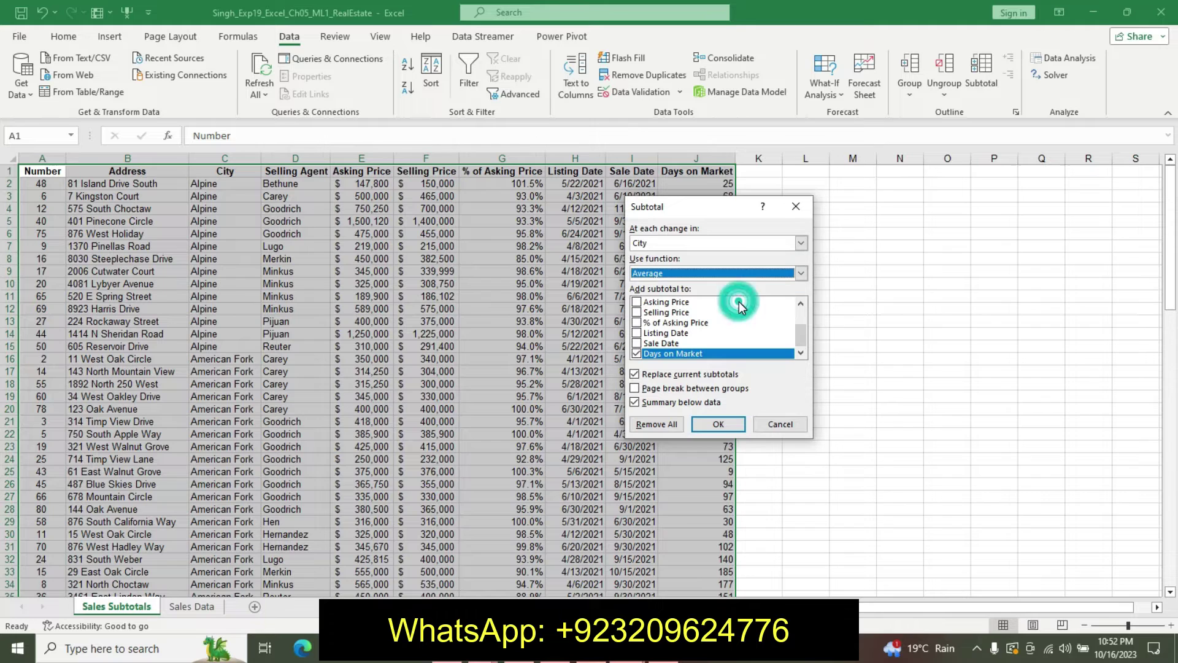
Include Selling Price and % of Asking Price in the subtotals and apply them
click(636, 323)
click(636, 312)
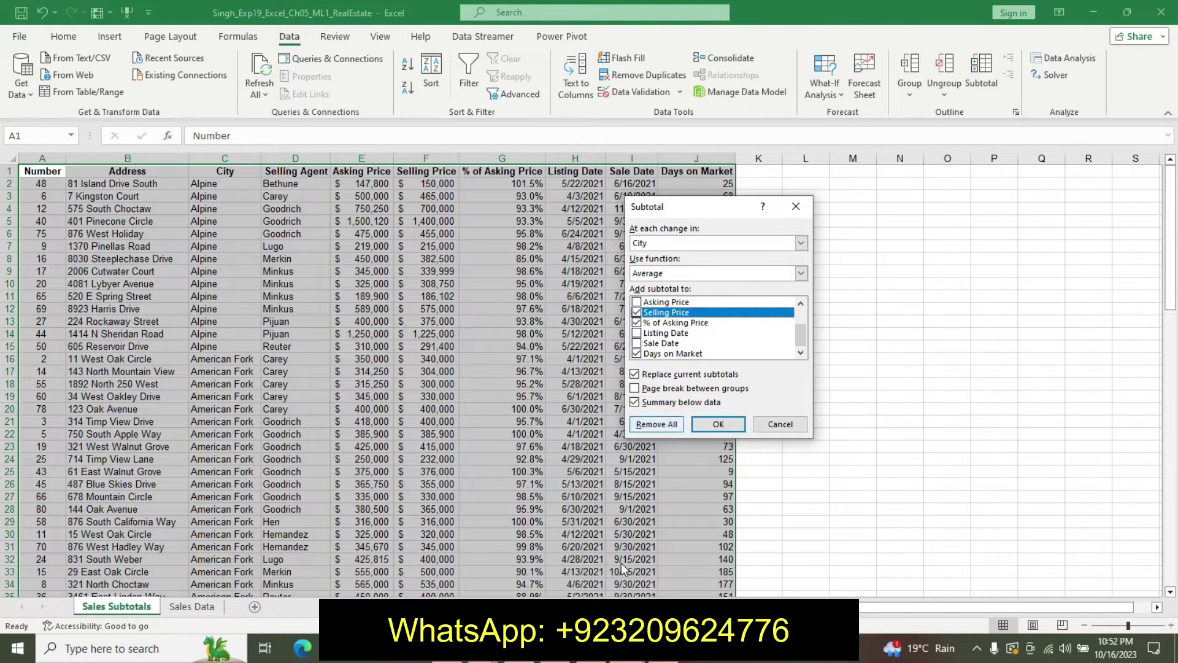
click(577, 659)
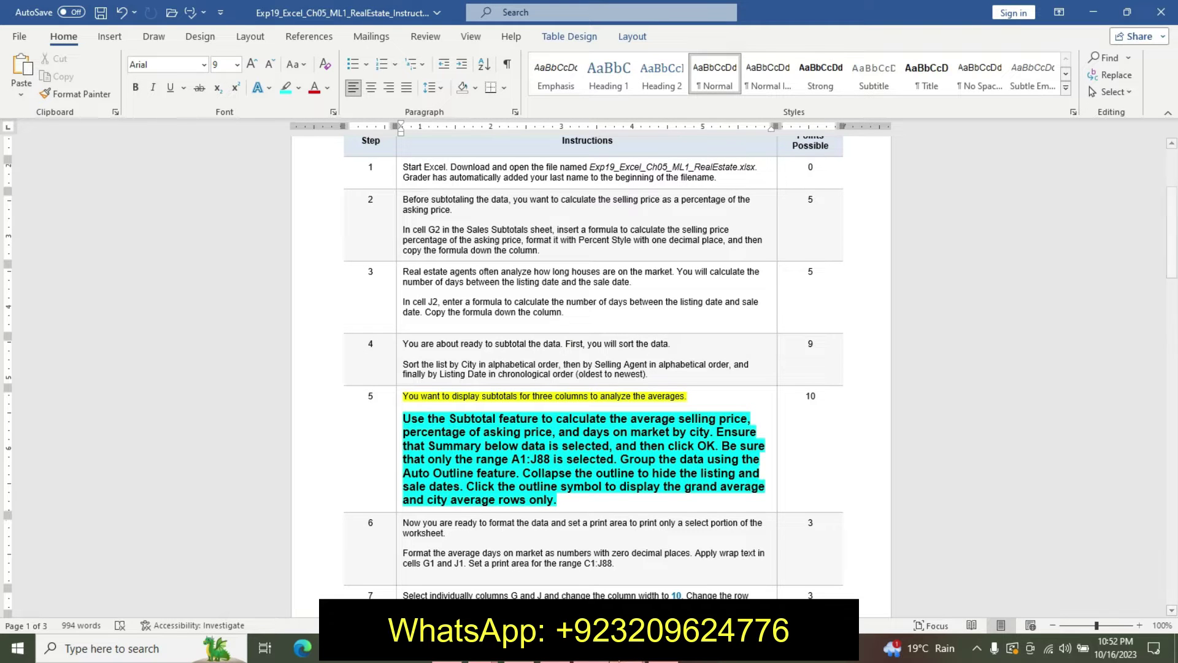
mouse_move(577, 649)
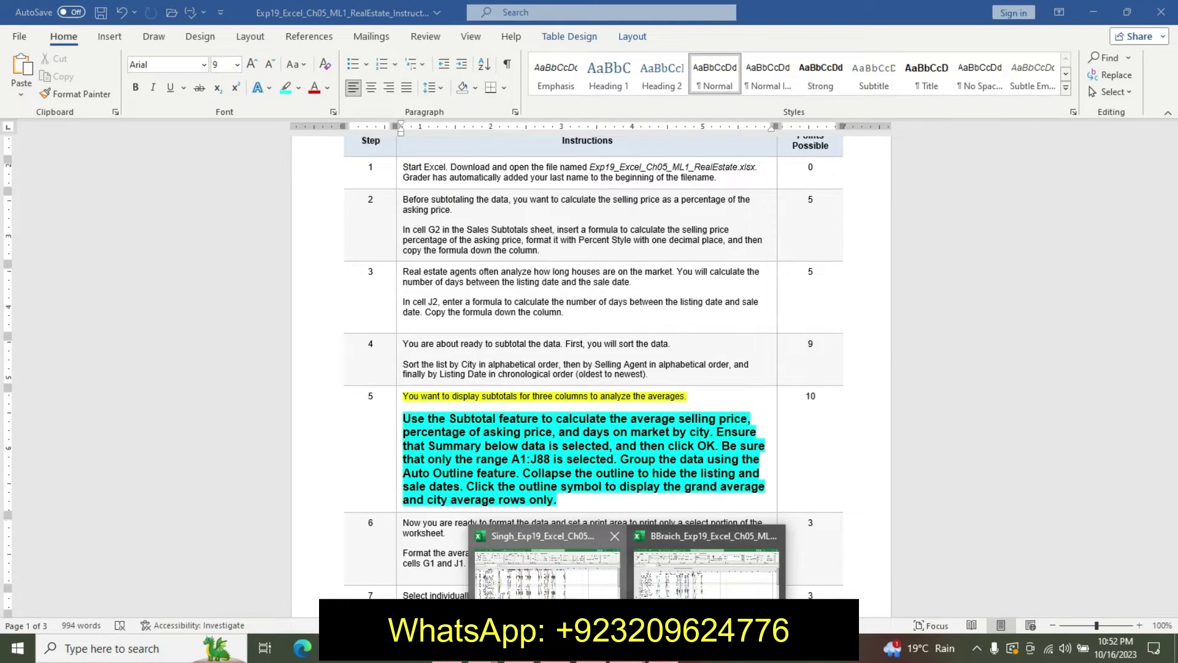
click(546, 570)
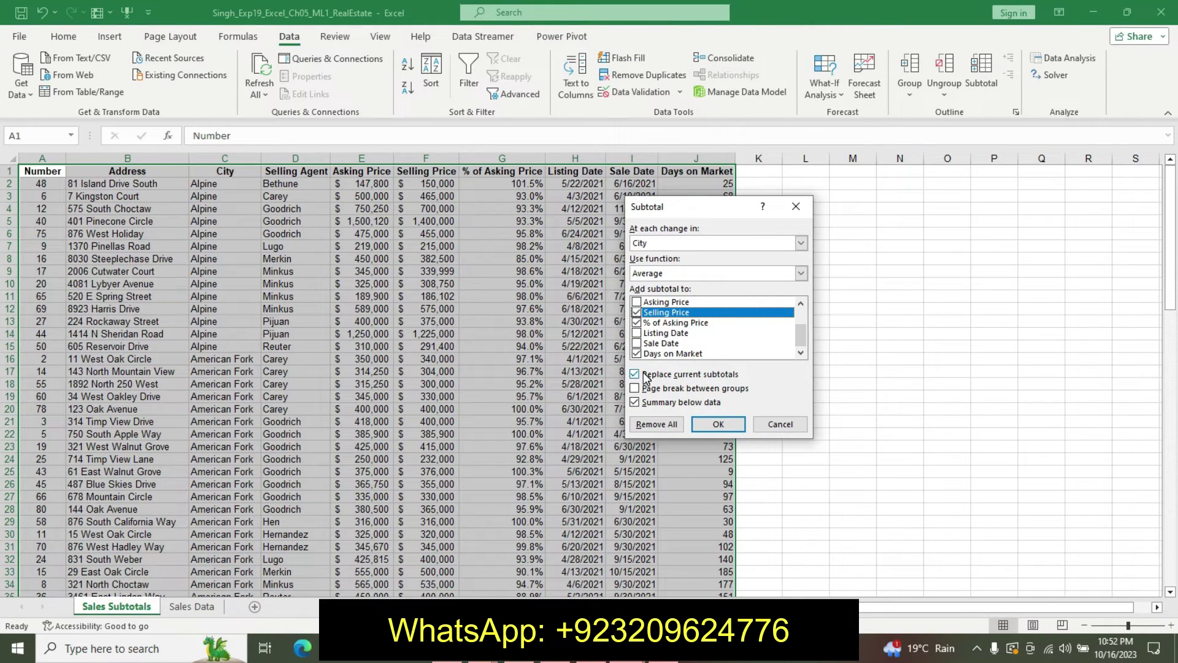
click(693, 428)
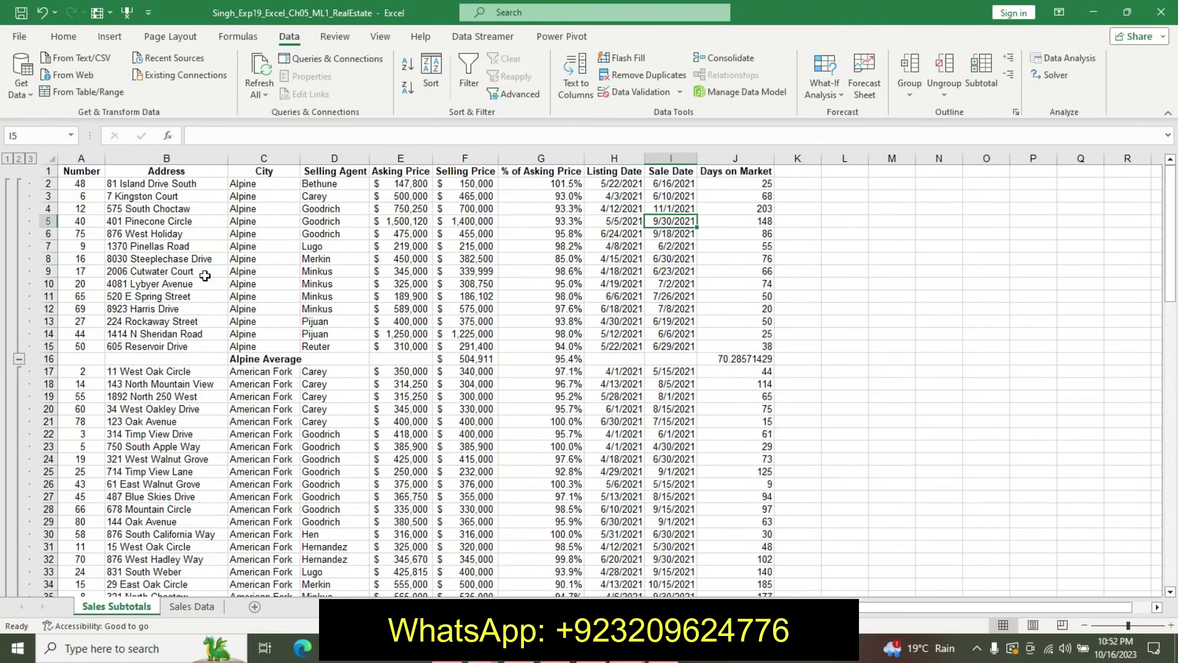
click(609, 661)
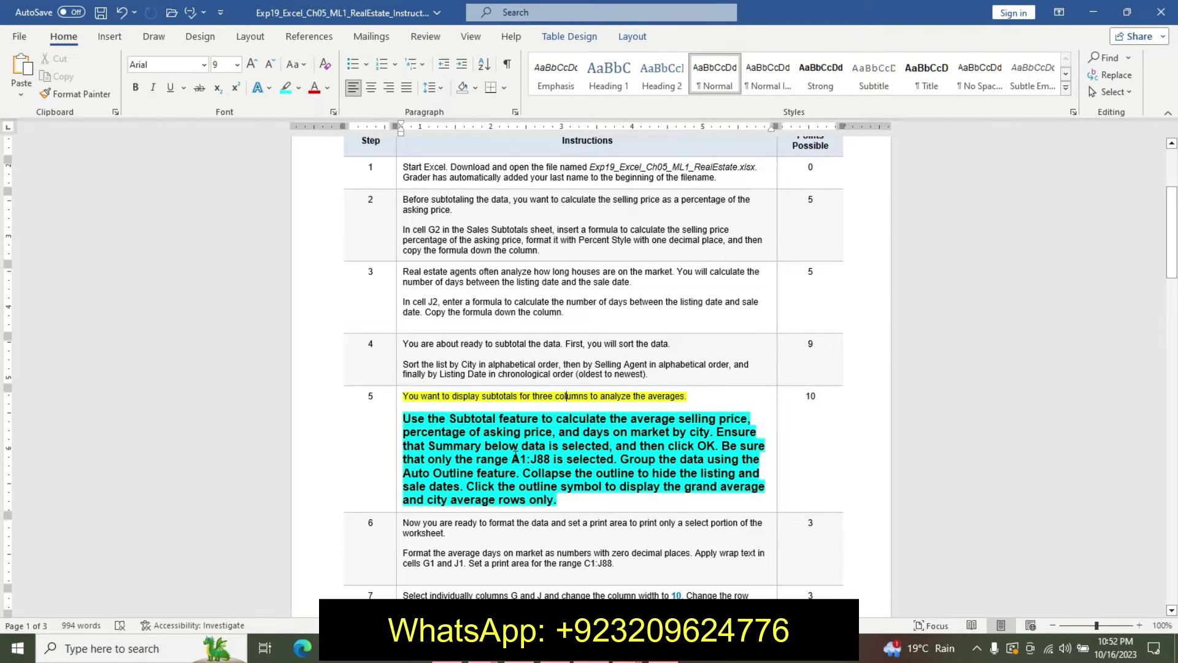
drag(512, 459, 544, 459)
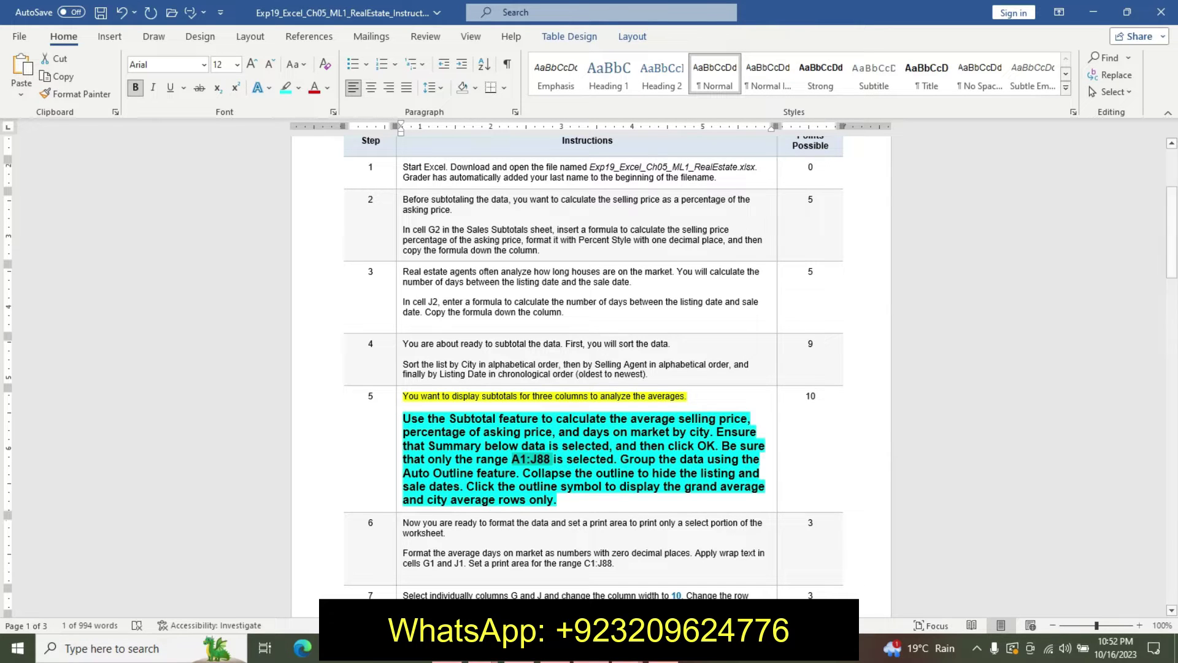
click(626, 649)
click(484, 538)
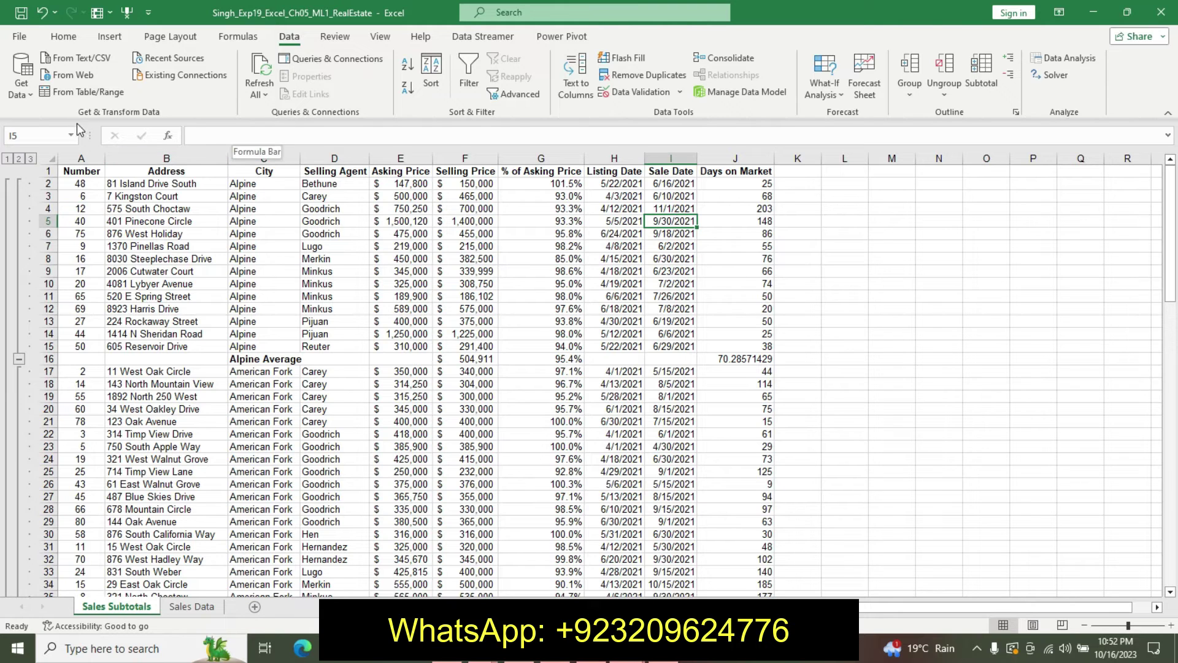
Select A1:J88 and create an automatic outline, replacing the existing one
click(28, 136)
key(BackSpace)
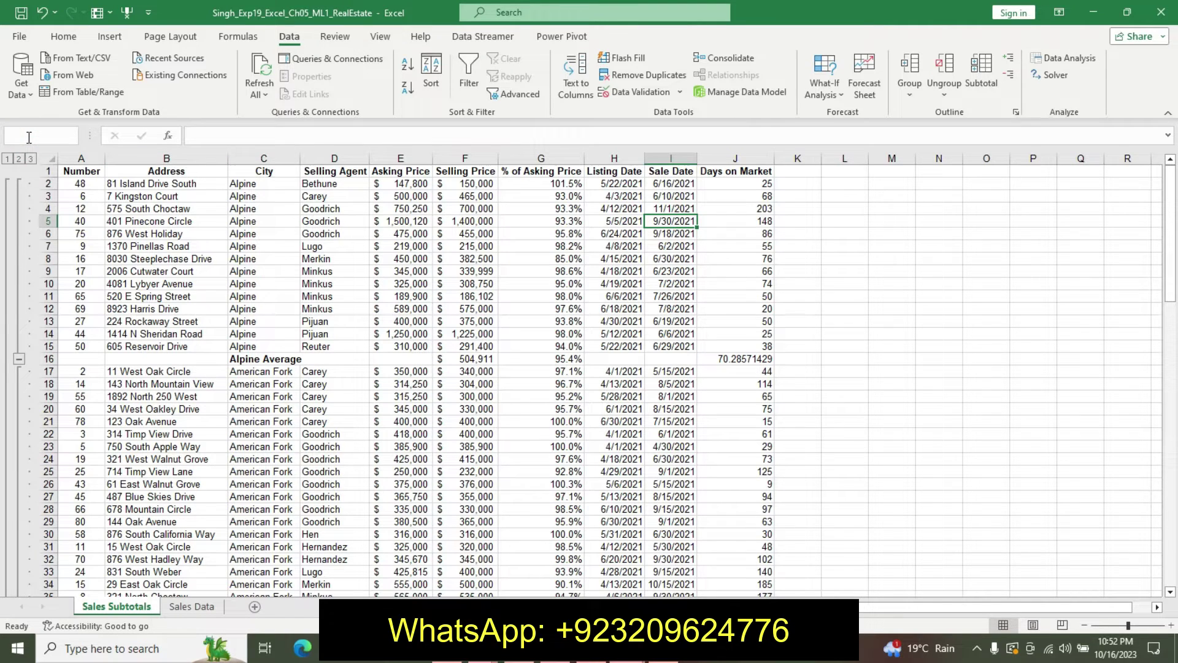
text(A1:J88)
key(Return)
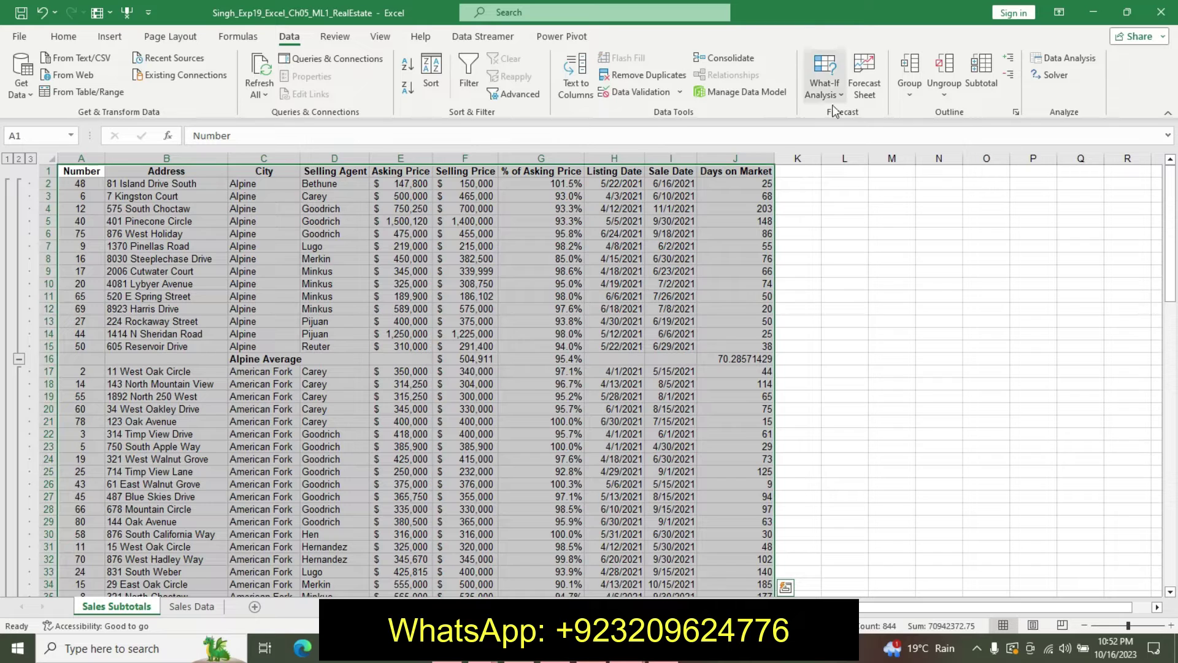
click(914, 97)
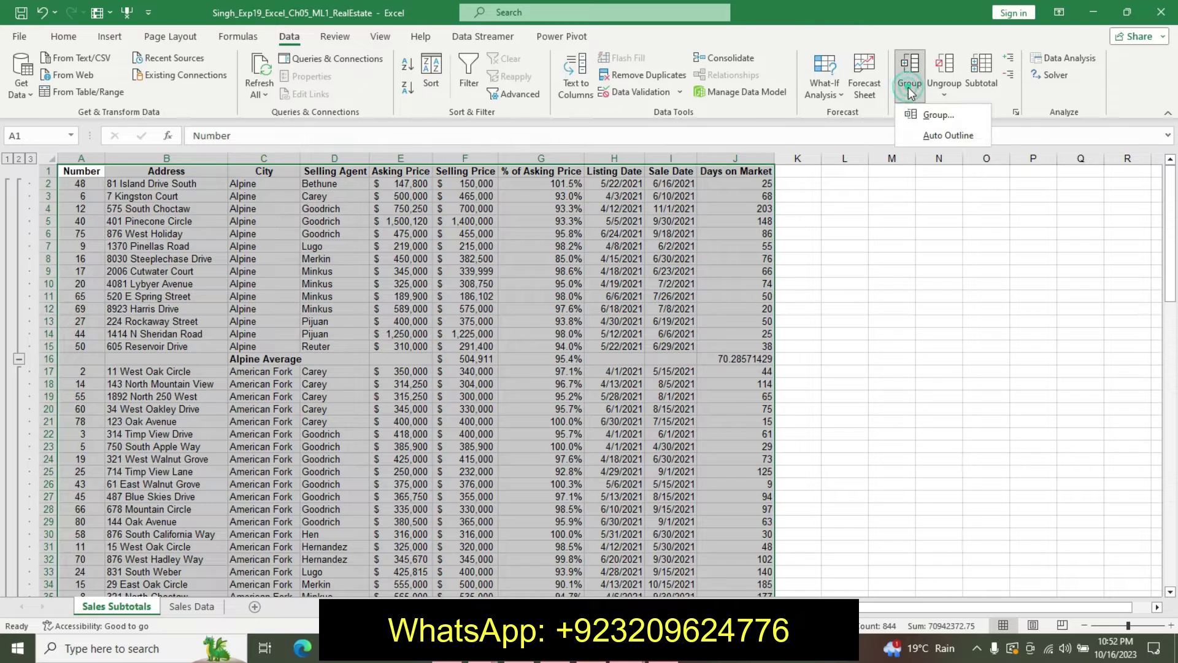
click(923, 135)
click(564, 366)
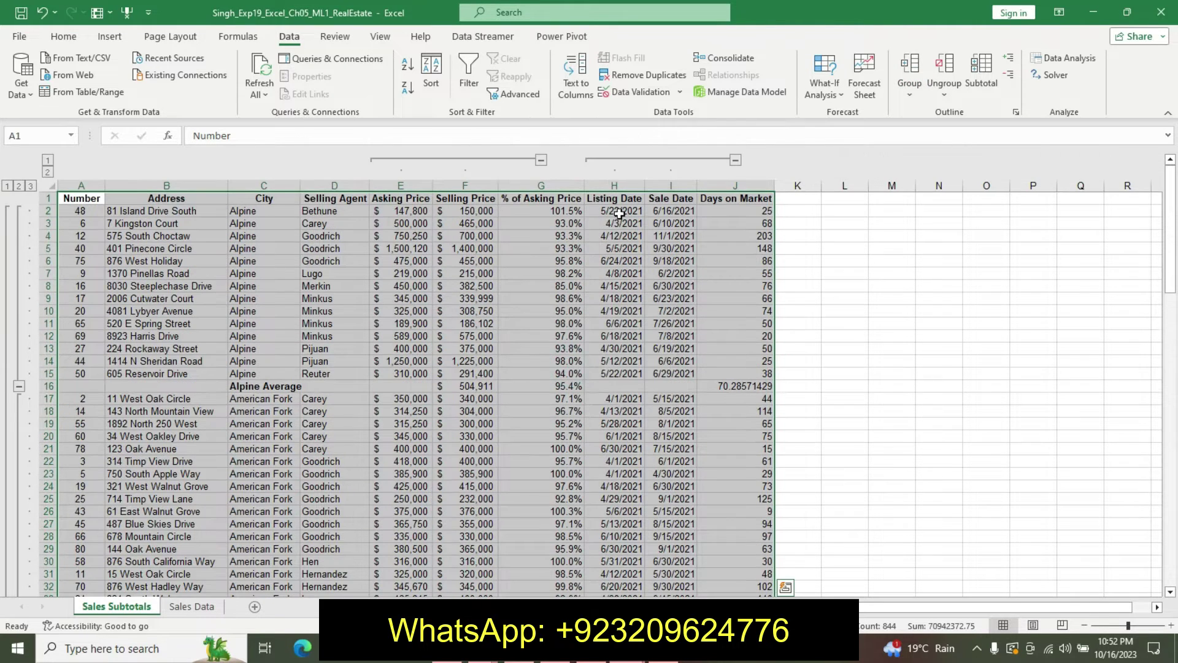
Collapse the date columns H:I and show only city averages and the Grand Average
click(735, 161)
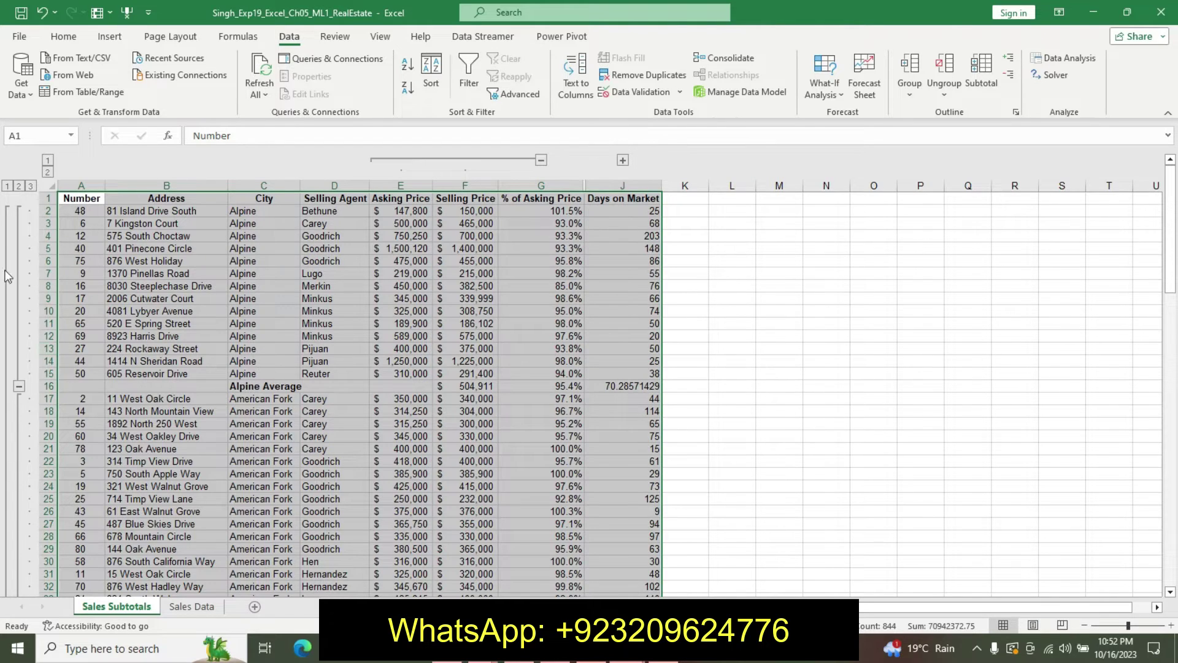
click(19, 186)
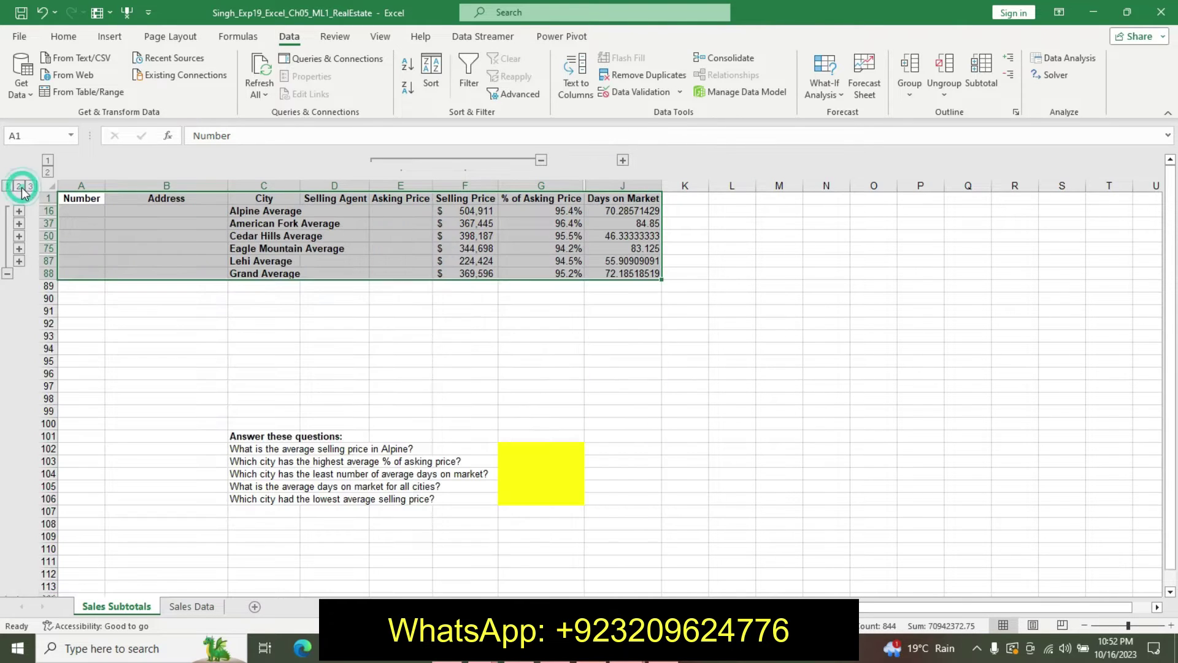
click(129, 322)
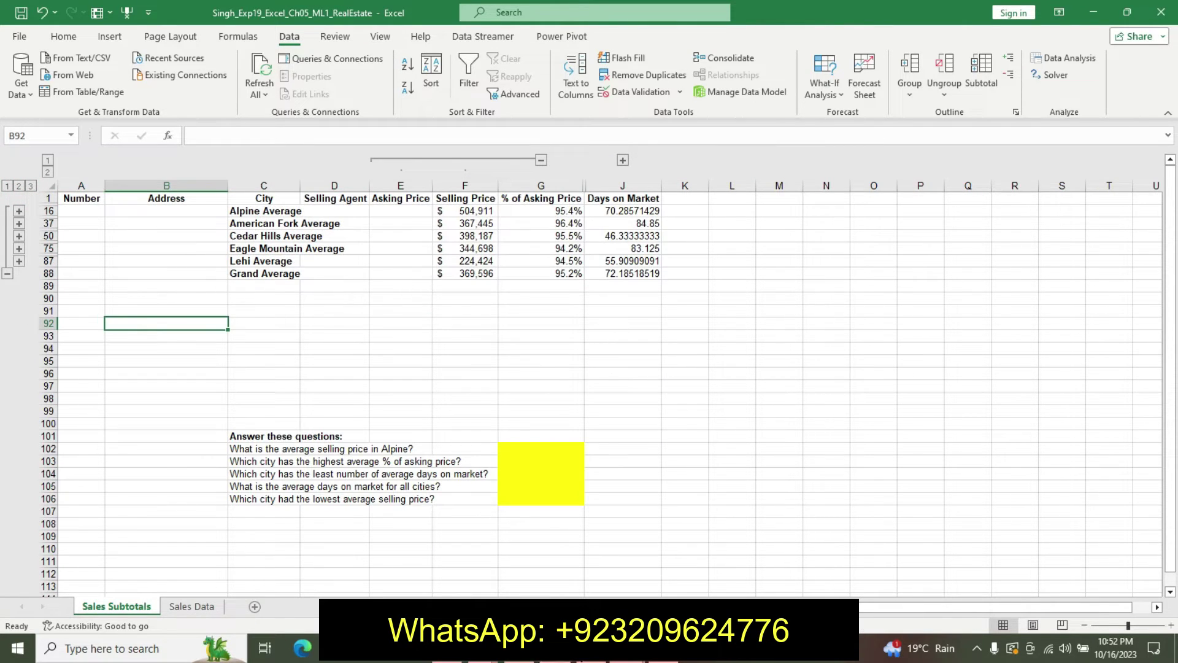
key(alt+Tab)
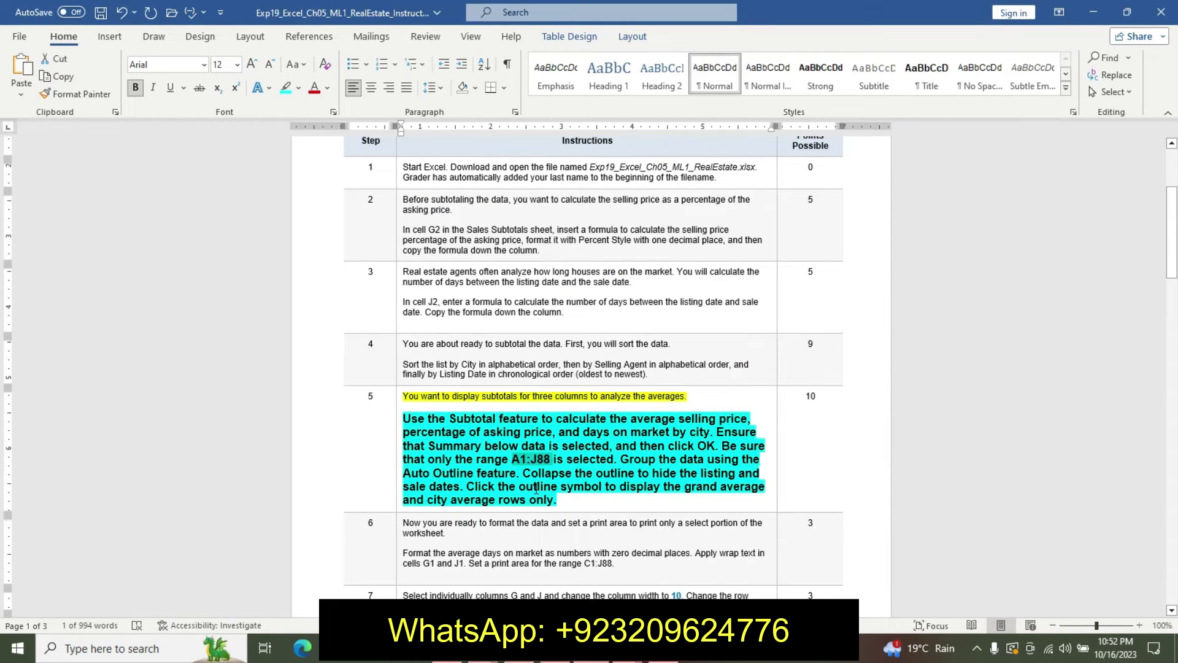
Undo the formatting applied to step 5 in the instructions
key(ctrl+z)
key(ctrl+z)
key(ctrl+z)
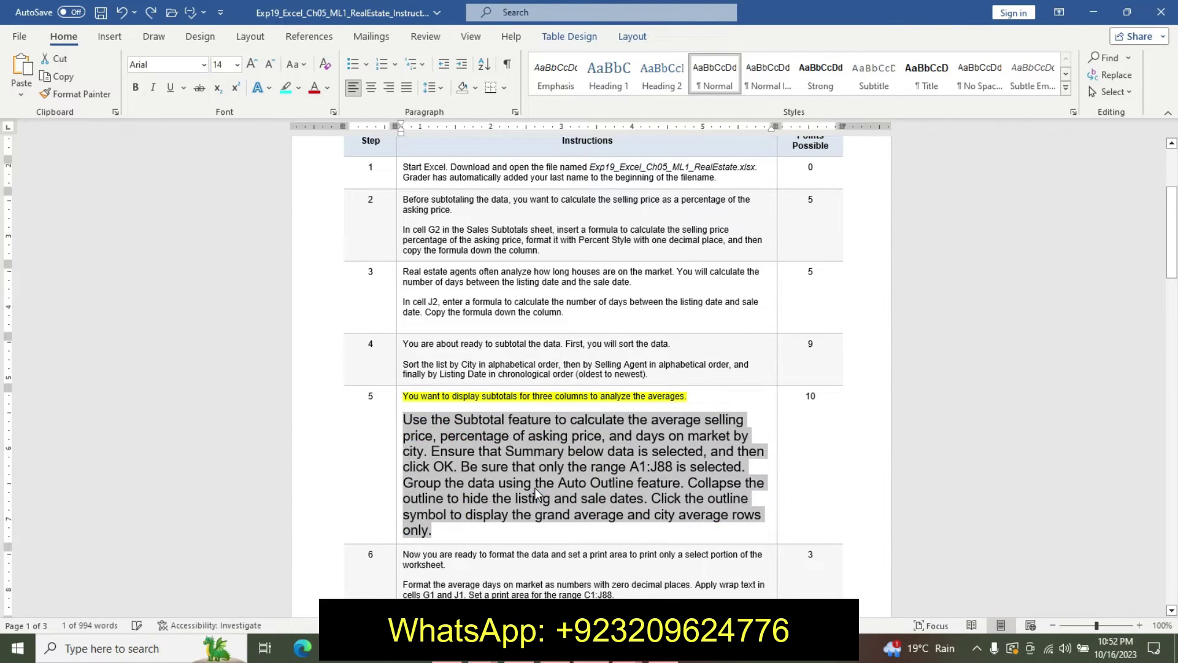
key(ctrl+z)
key(ctrl+z)
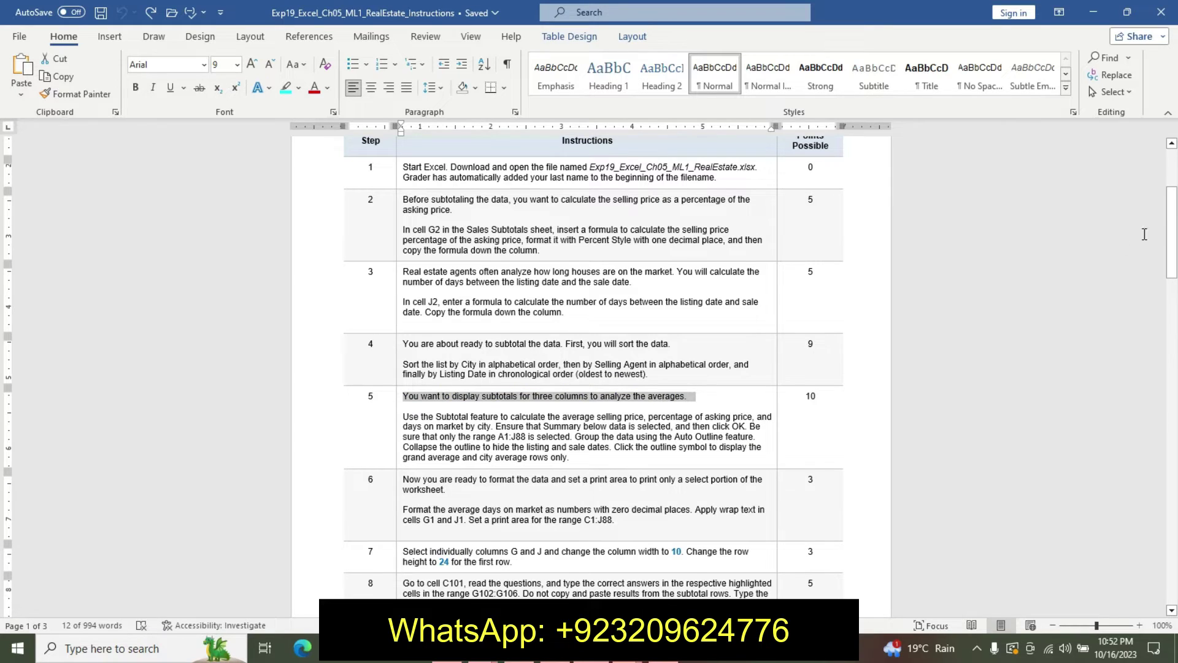
drag(1172, 233, 1172, 405)
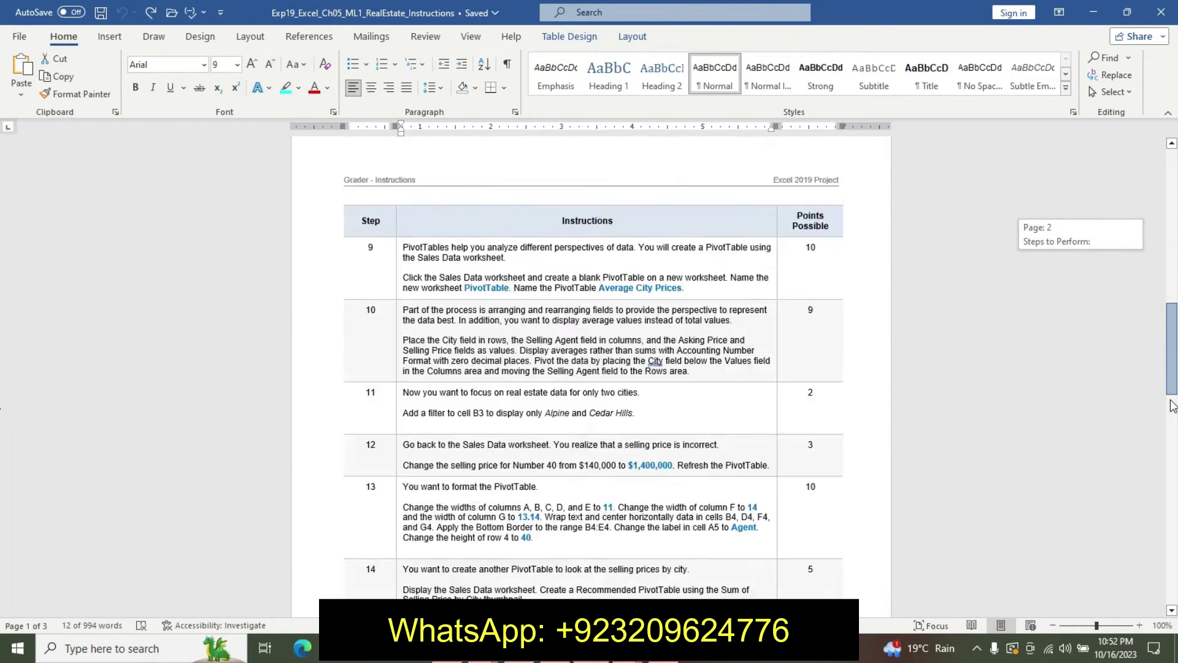
drag(1172, 405, 1132, 241)
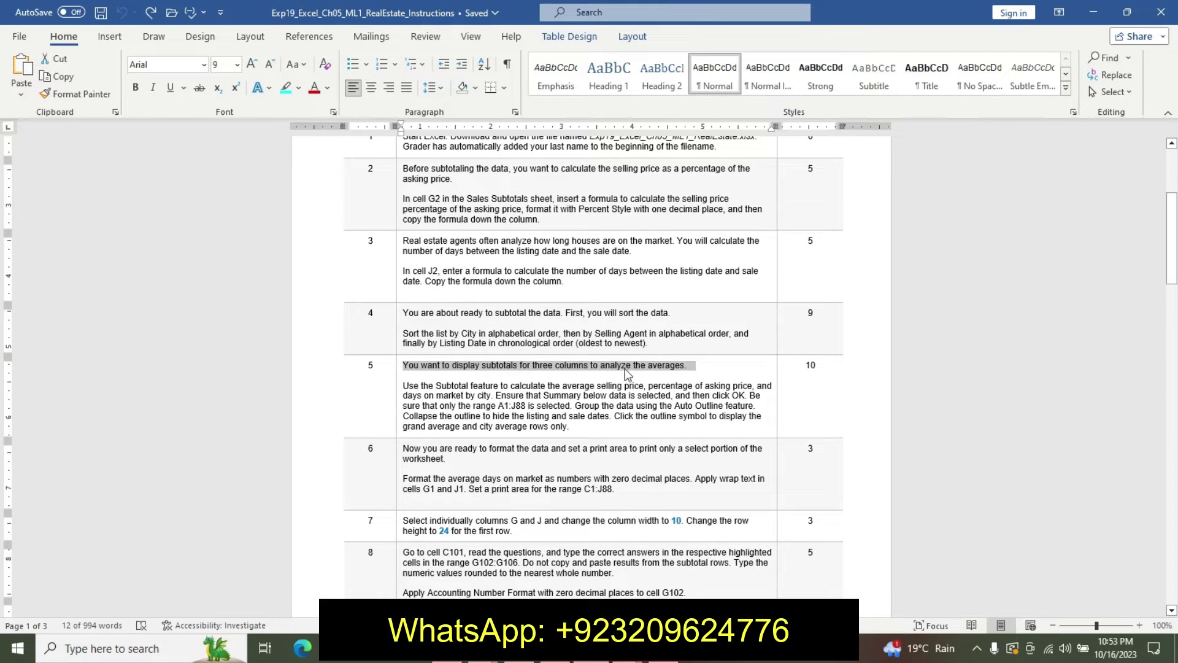
Highlight the first sentence of step 6 in yellow
drag(405, 452, 460, 460)
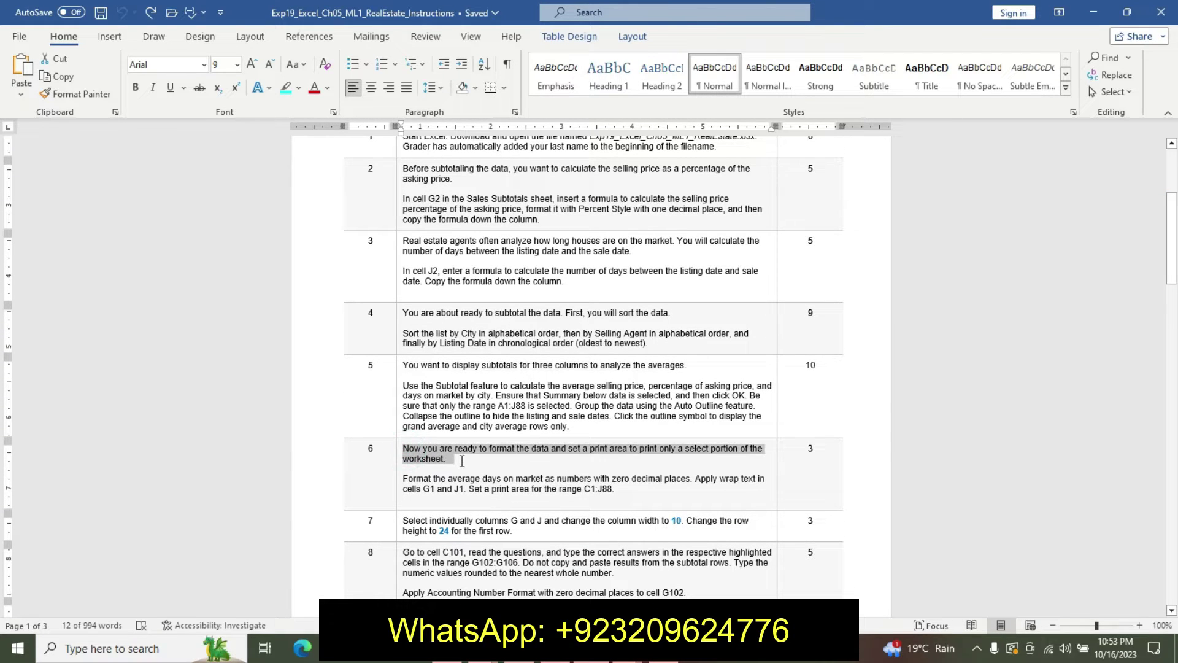
click(535, 440)
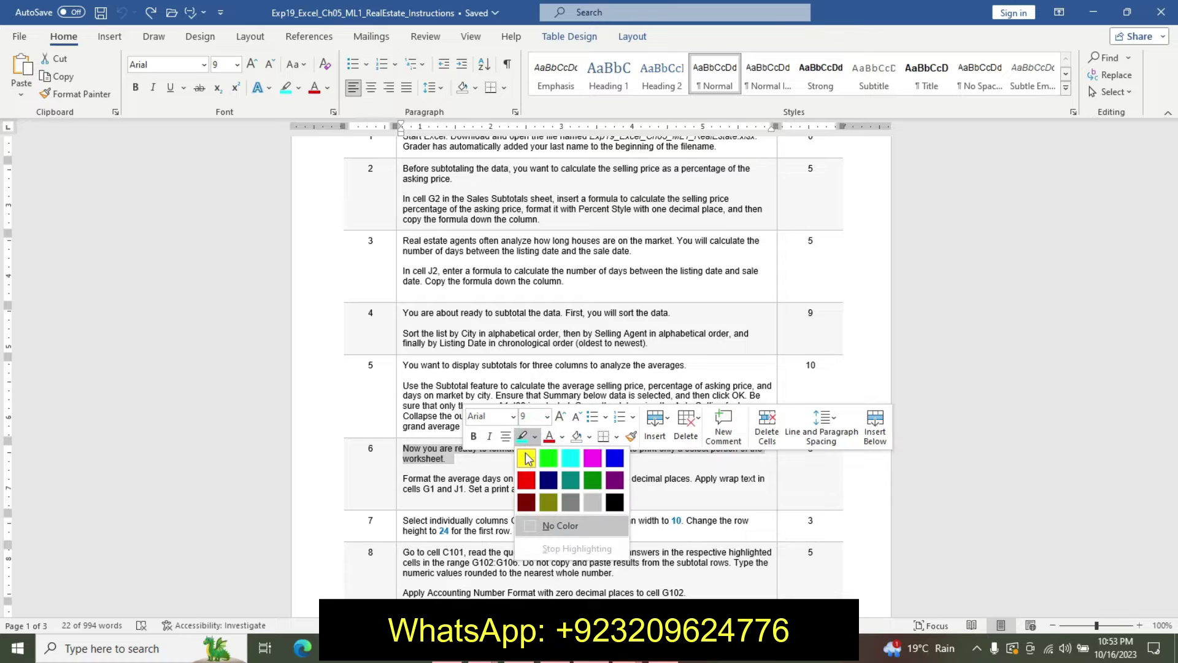
click(523, 457)
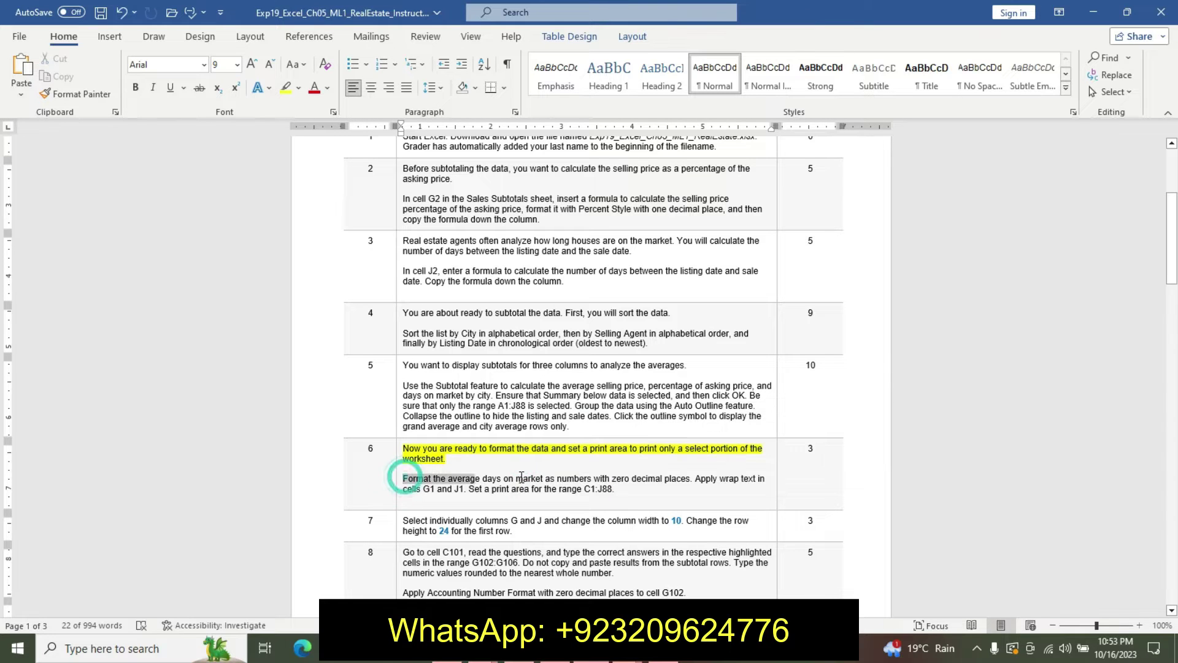
Make step 6's second paragraph 16 pt bold with turquoise highlight
drag(406, 478, 614, 489)
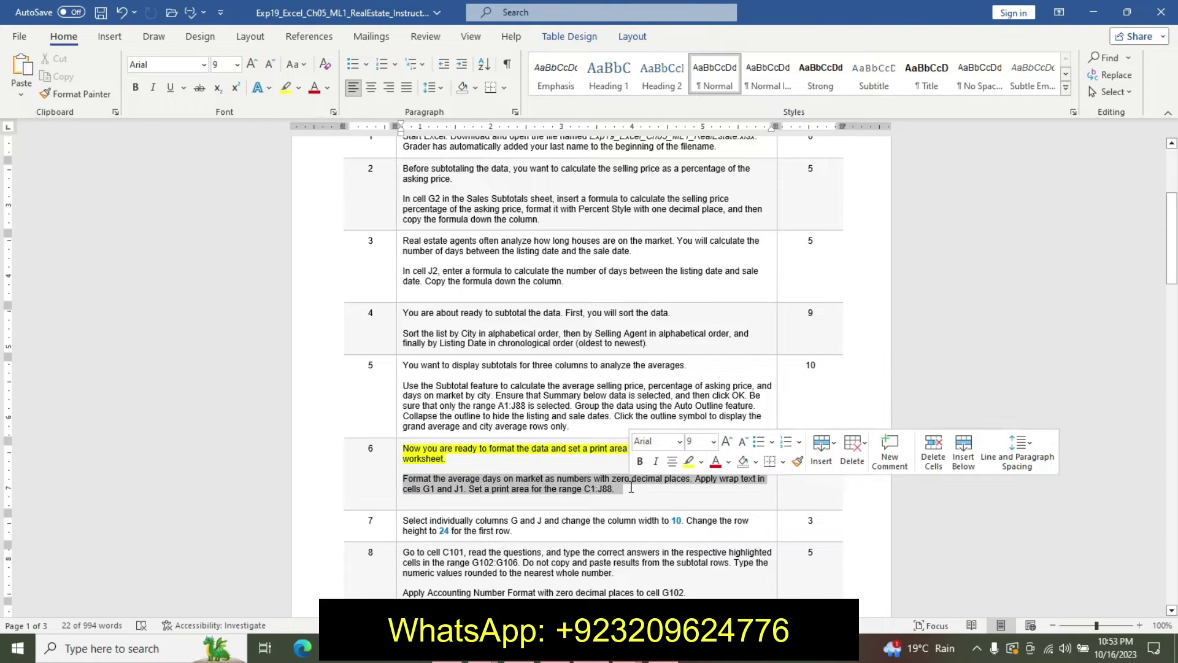
click(714, 441)
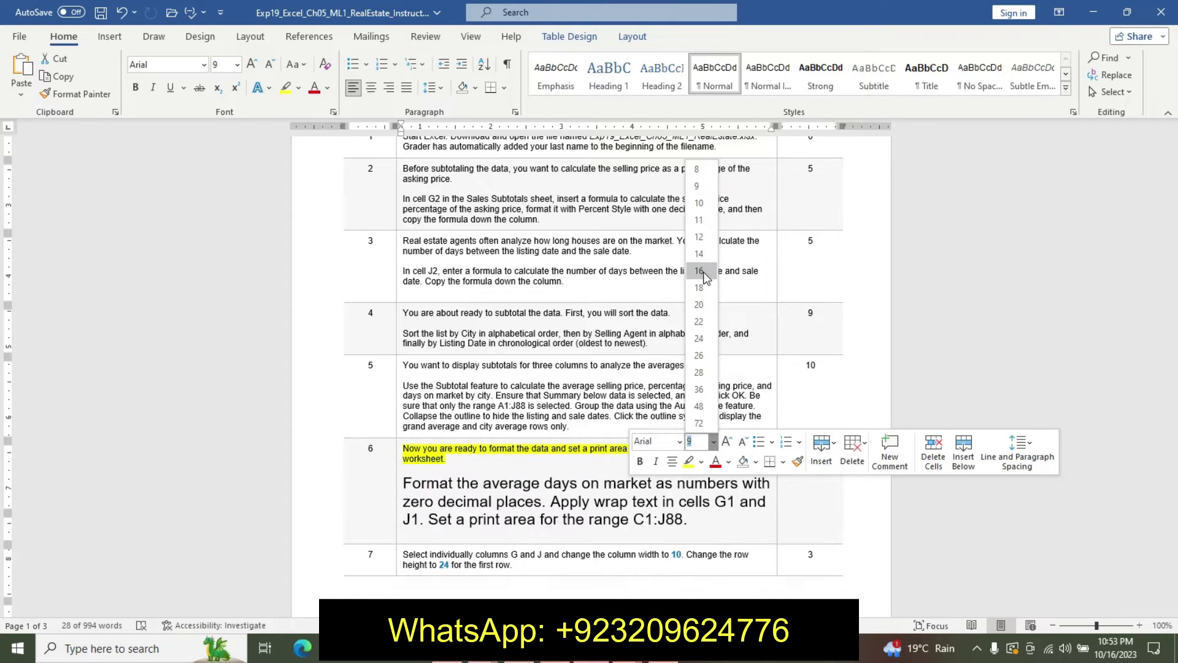
click(699, 270)
click(640, 460)
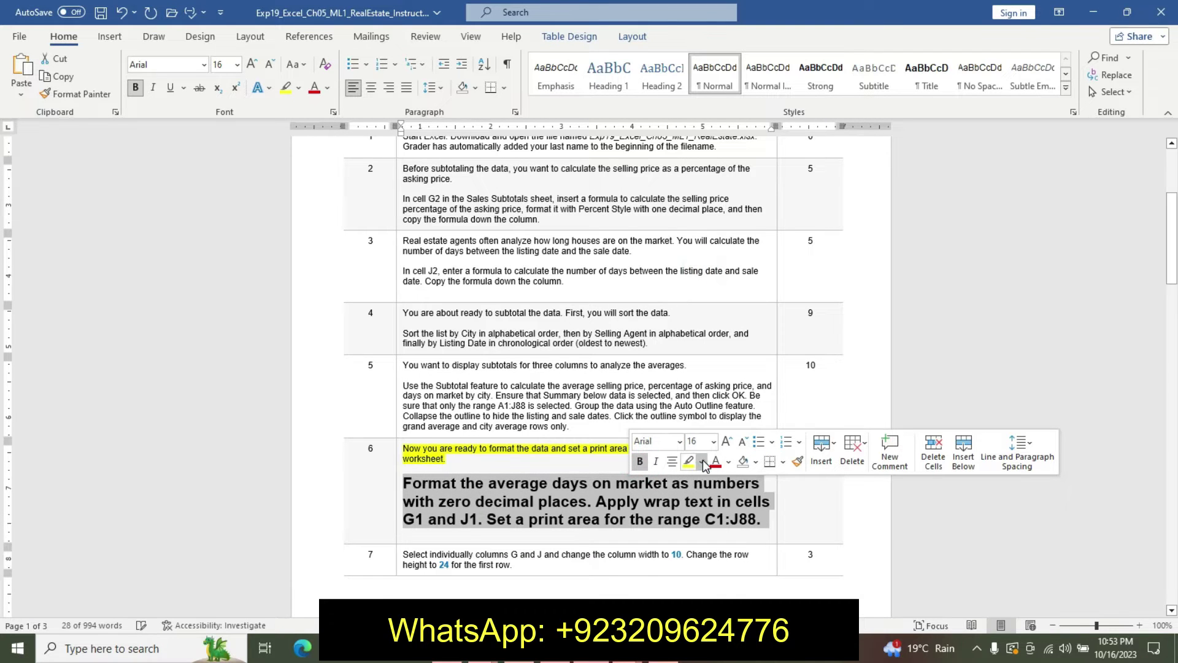
click(702, 461)
click(731, 485)
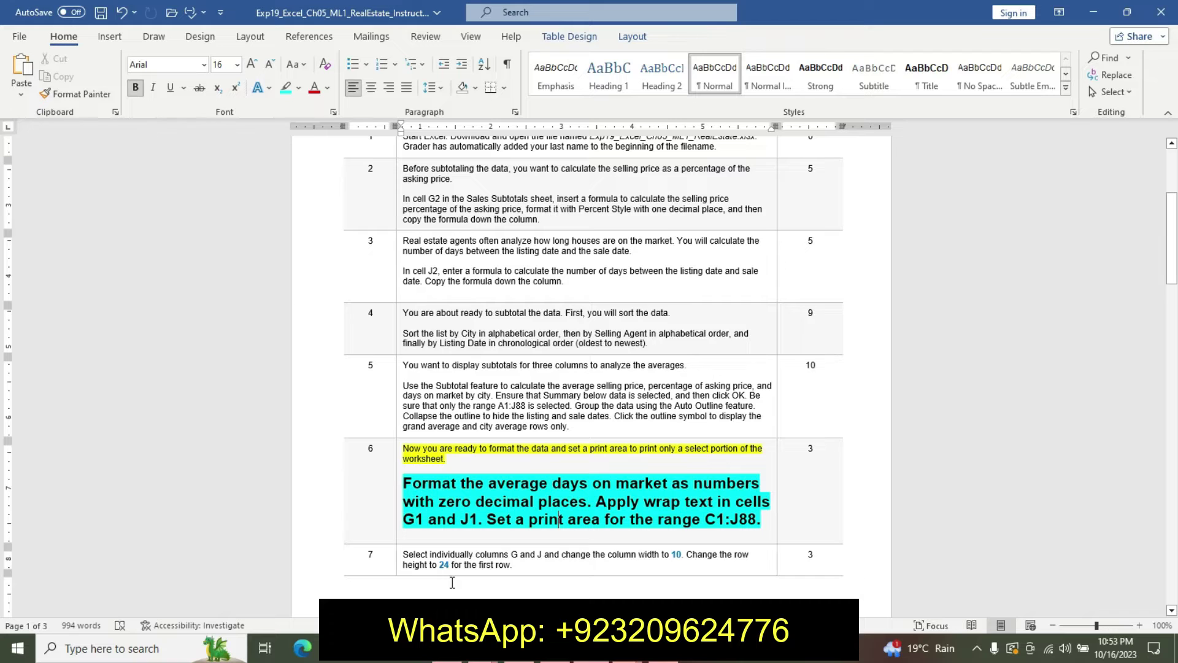
click(626, 647)
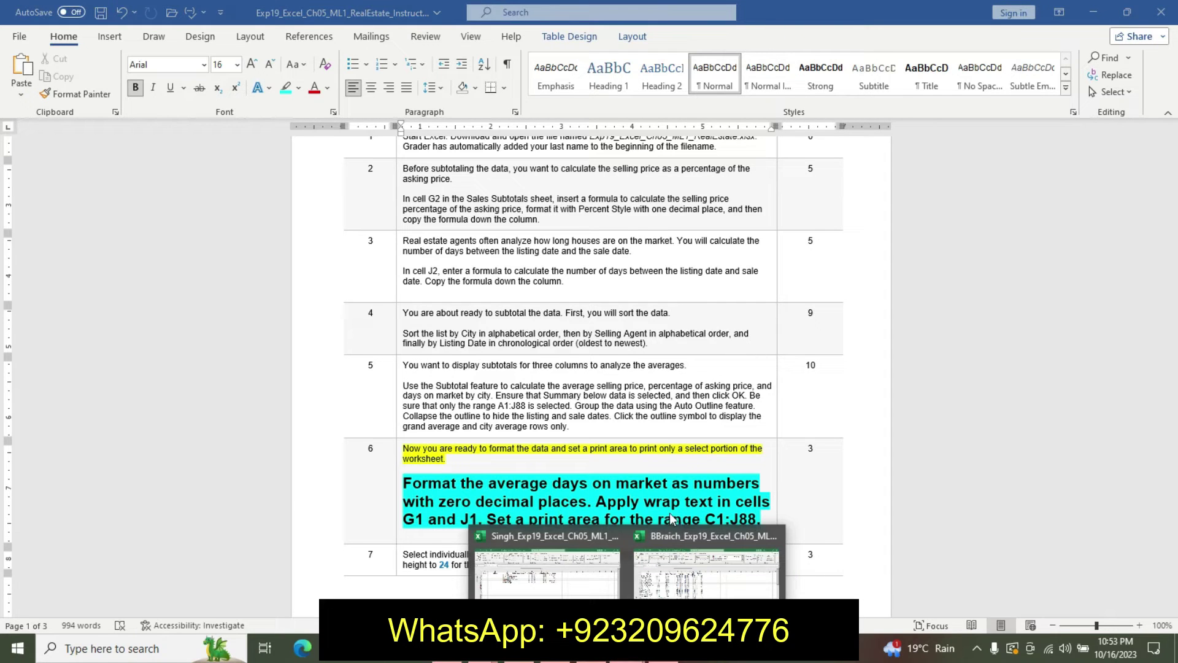
click(578, 555)
Format the Days on Market averages J16:J88 as Number with no decimals
click(627, 212)
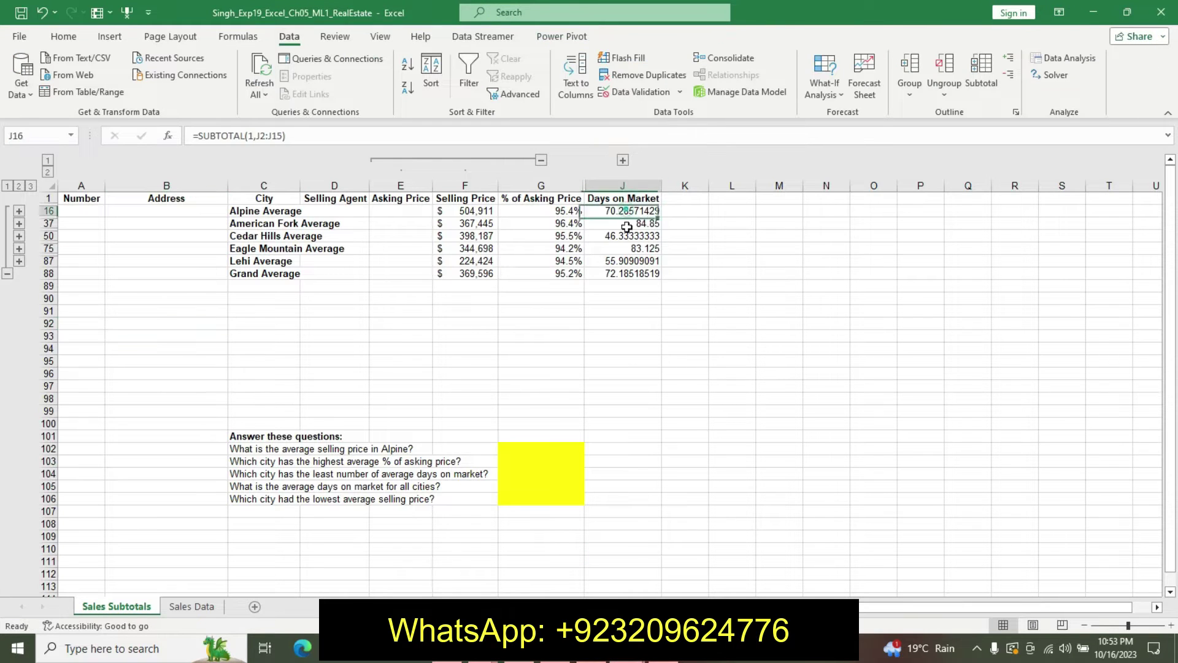
drag(627, 211, 627, 299)
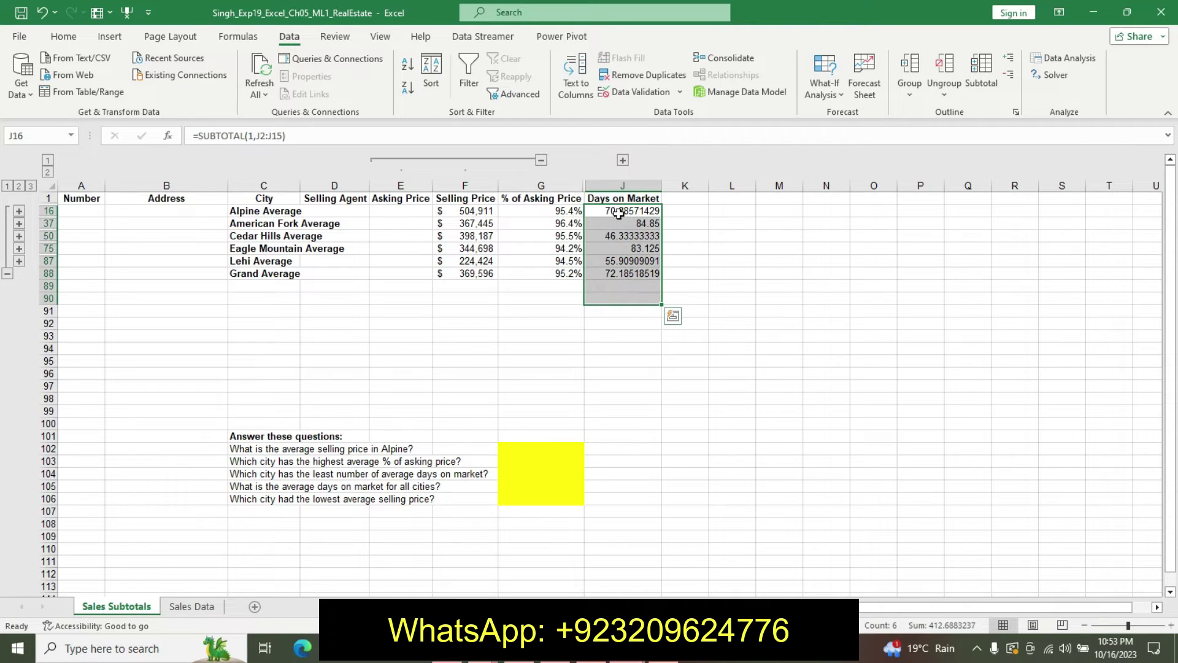
drag(619, 212, 625, 273)
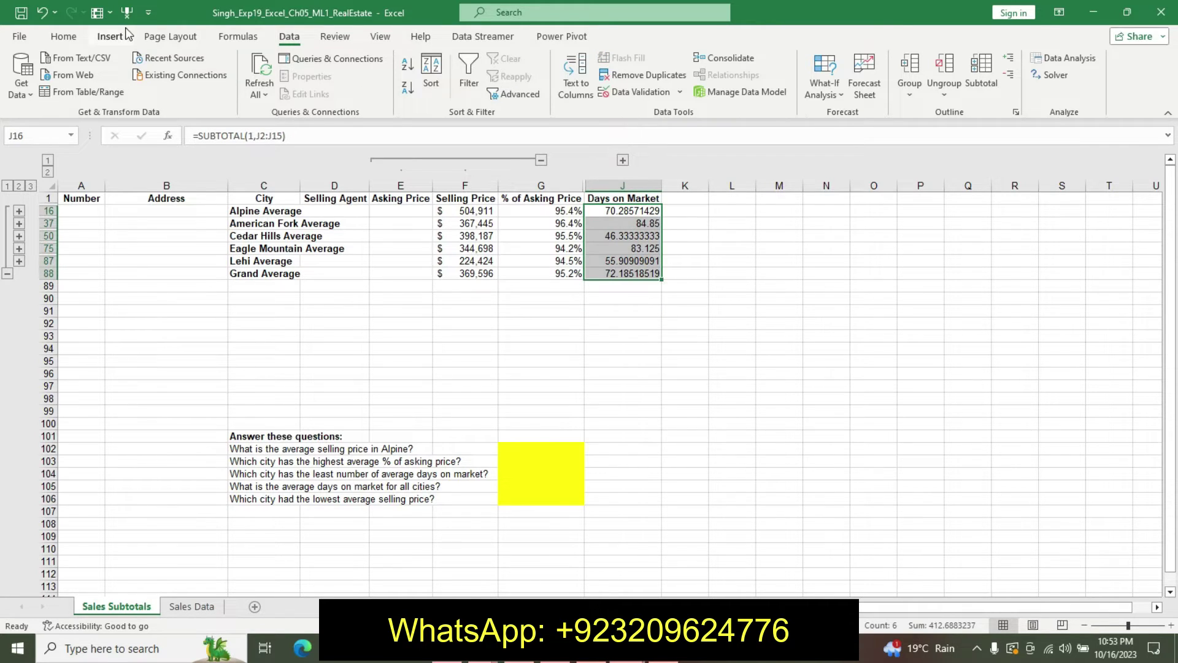
click(64, 36)
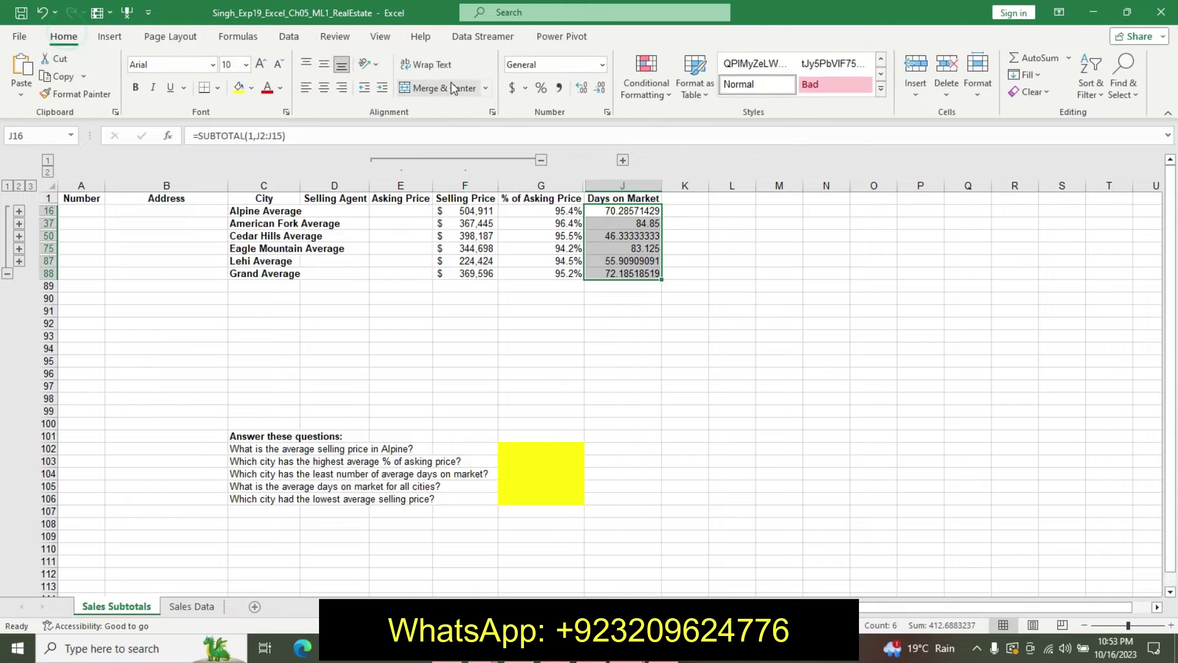
click(602, 64)
click(585, 130)
click(602, 89)
click(603, 89)
key(alt+Tab)
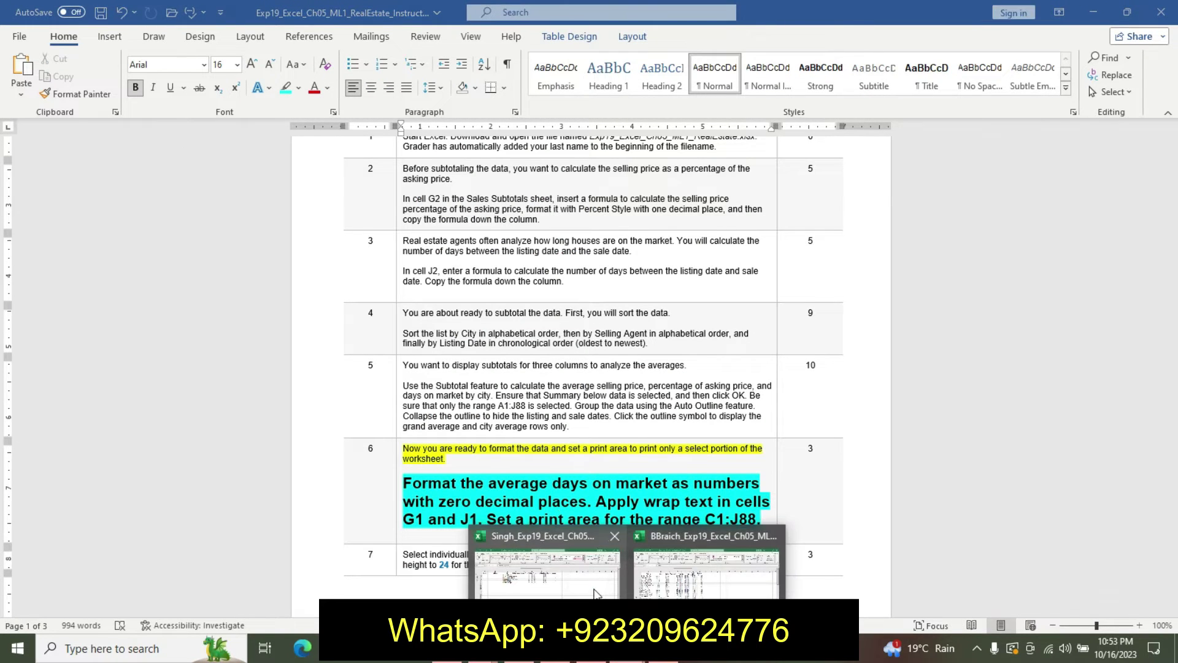
Wrap the text in header cells G1 and J1
mouse_move(588, 647)
click(599, 586)
click(540, 197)
click(428, 64)
click(622, 198)
click(428, 65)
Set C1:J88 as the print area
key(alt+Tab)
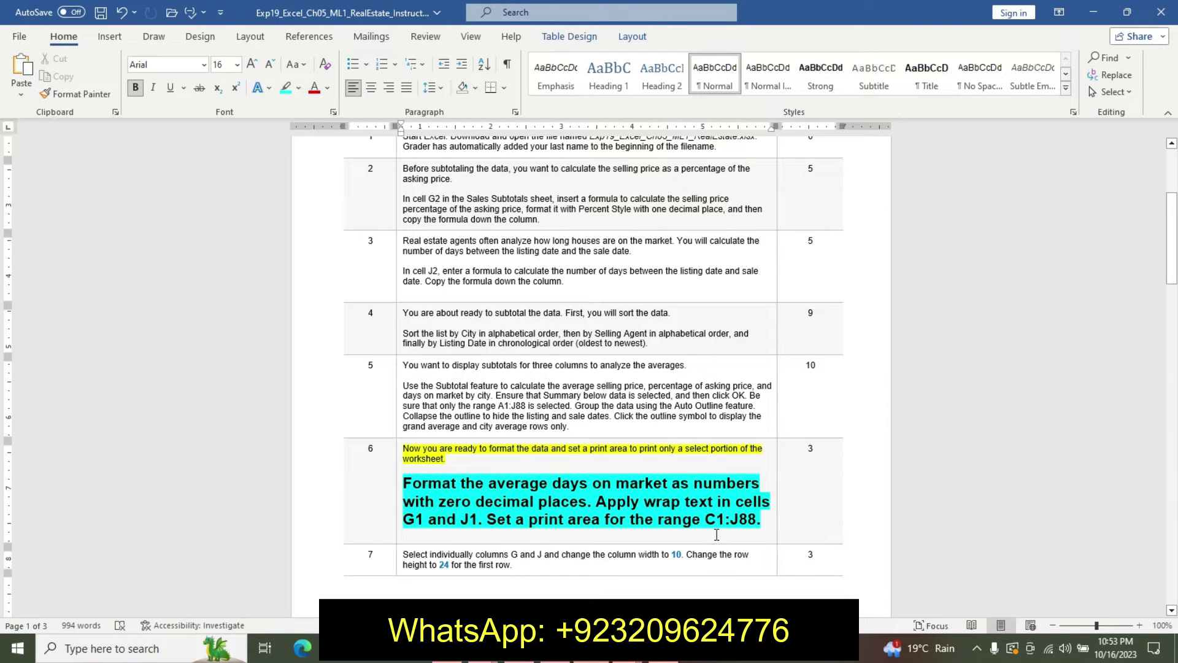
drag(705, 518, 751, 517)
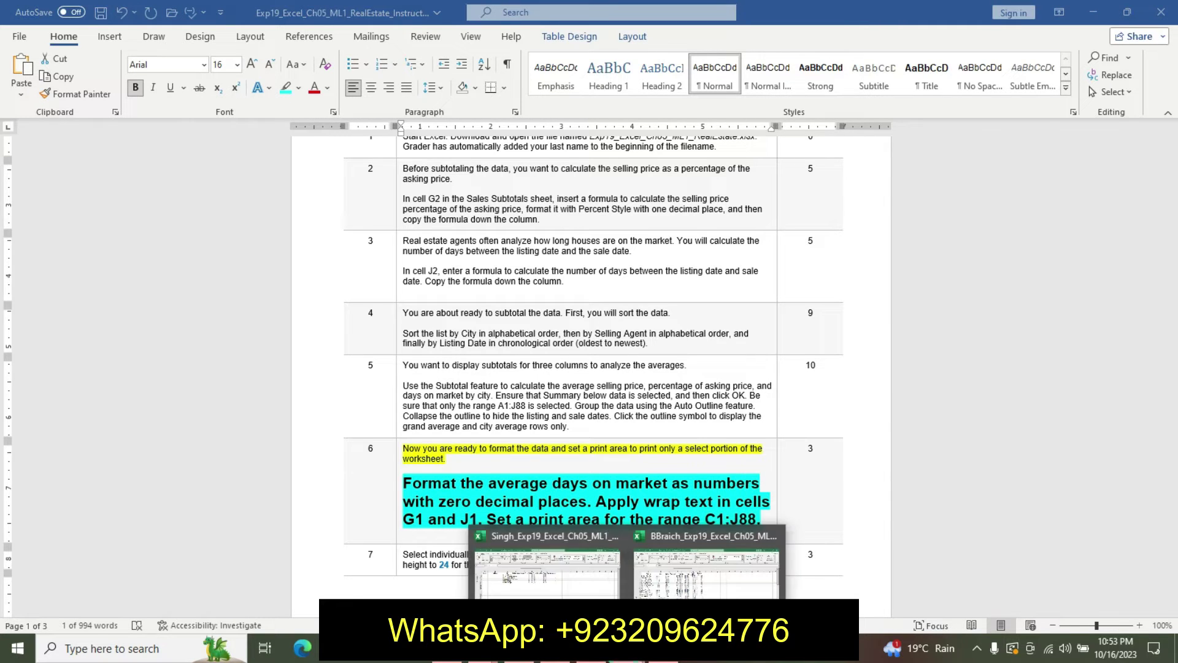
mouse_move(625, 648)
click(567, 583)
click(52, 136)
key(BackSpace)
key(Return)
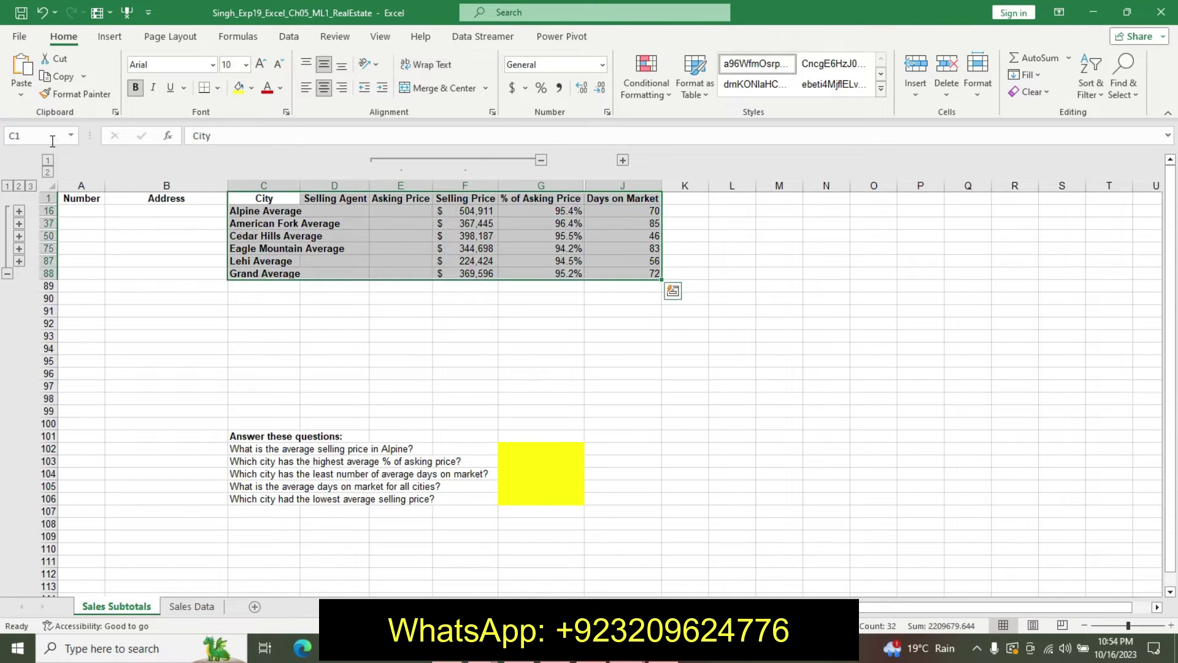
click(170, 36)
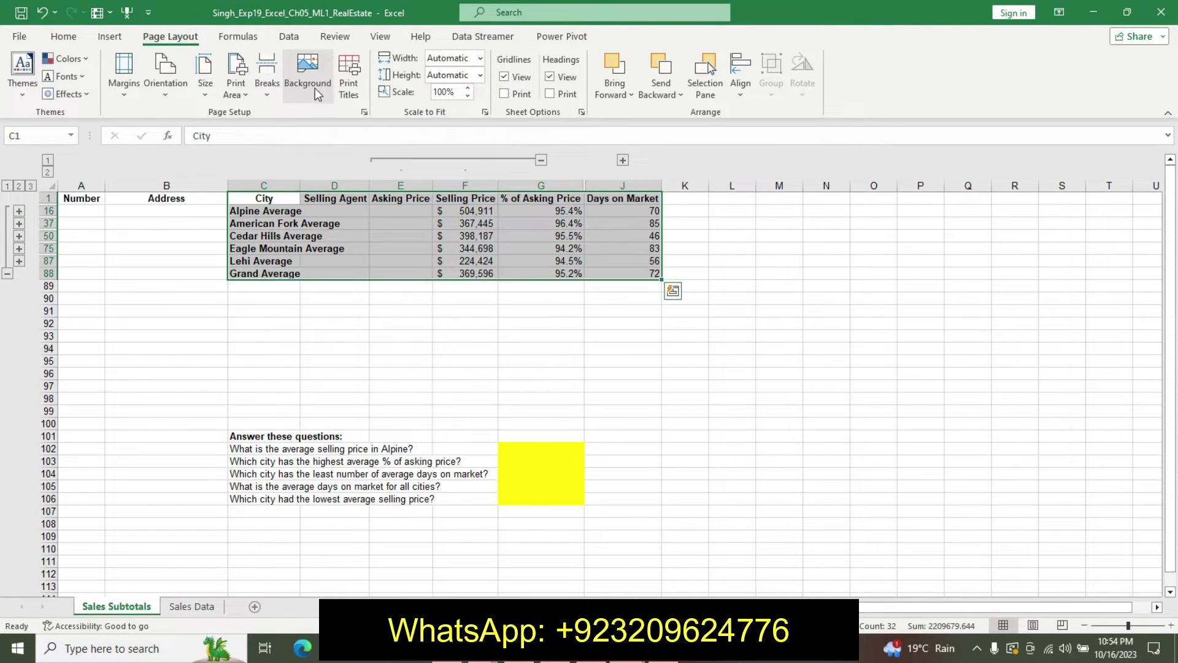
click(244, 92)
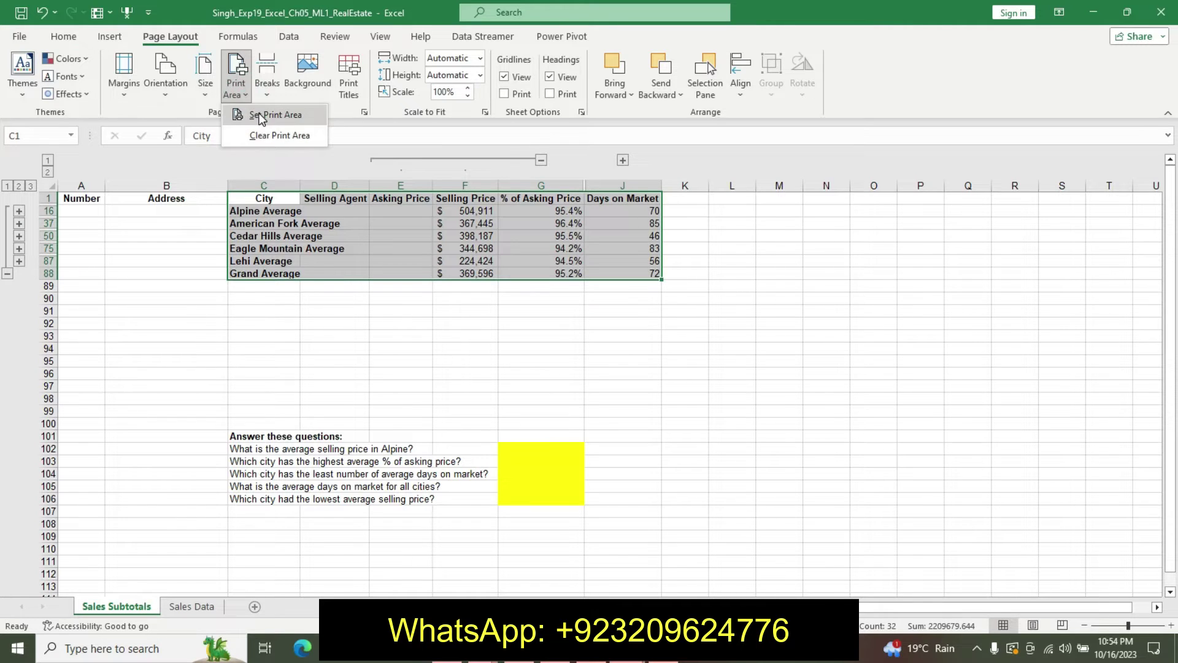
click(258, 109)
click(396, 299)
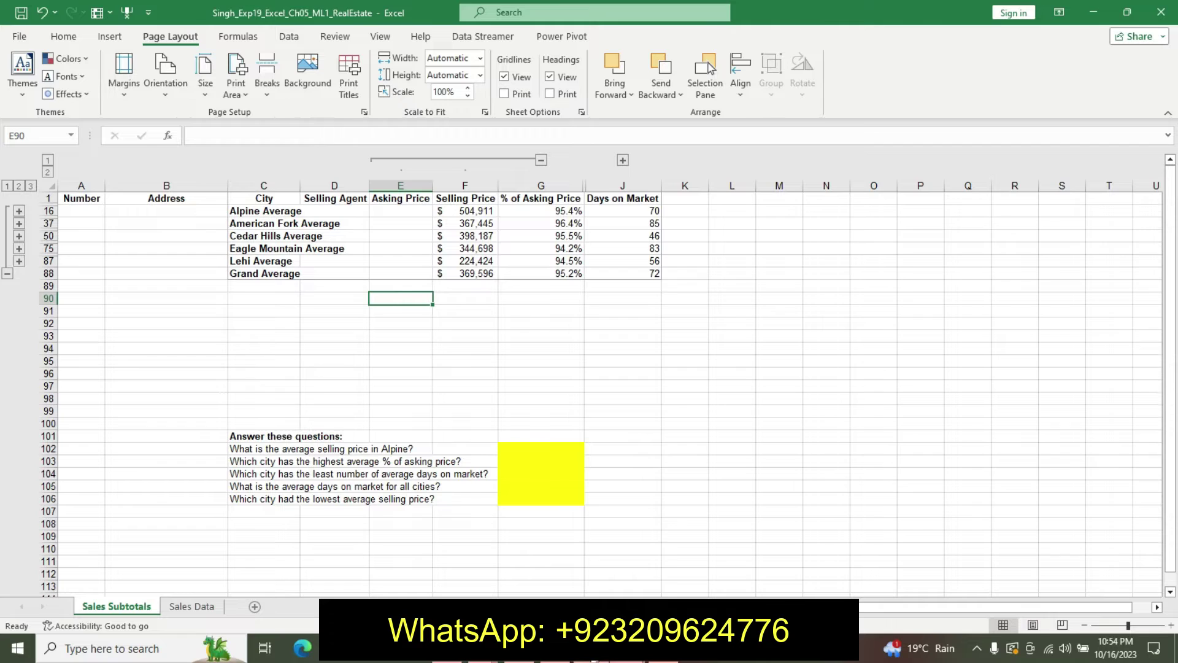
click(592, 567)
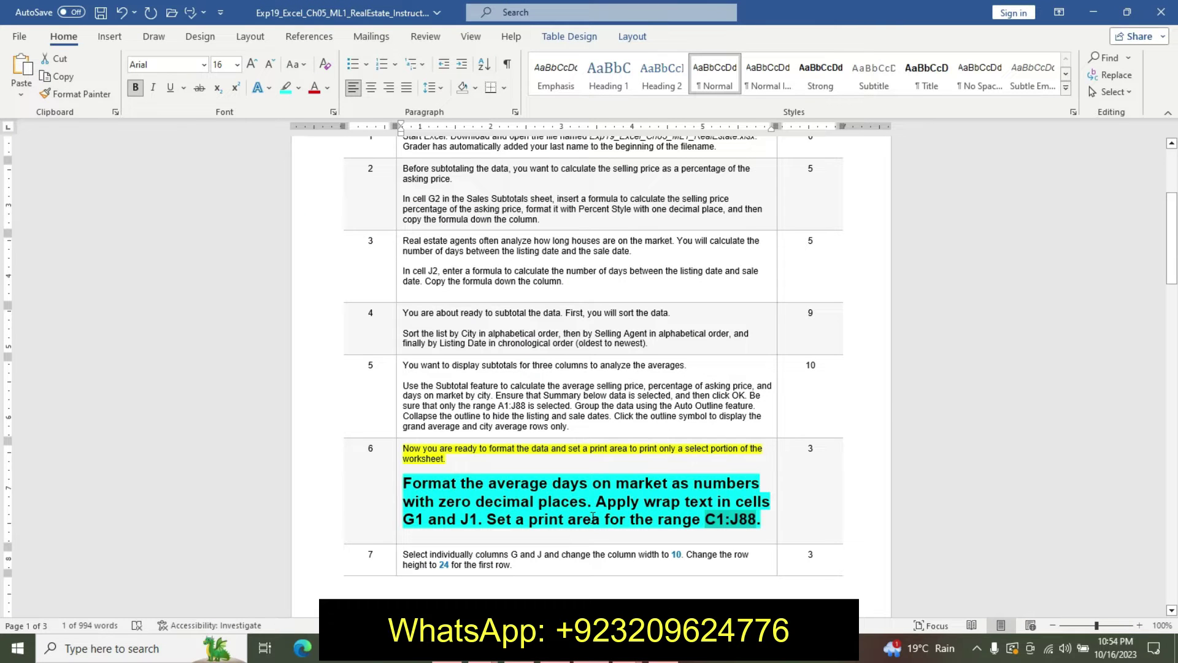
Undo step 6's formatting and make step 7's text 14 pt with cyan highlight
key(ctrl+z)
key(ctrl+z)
key(ctrl+z)
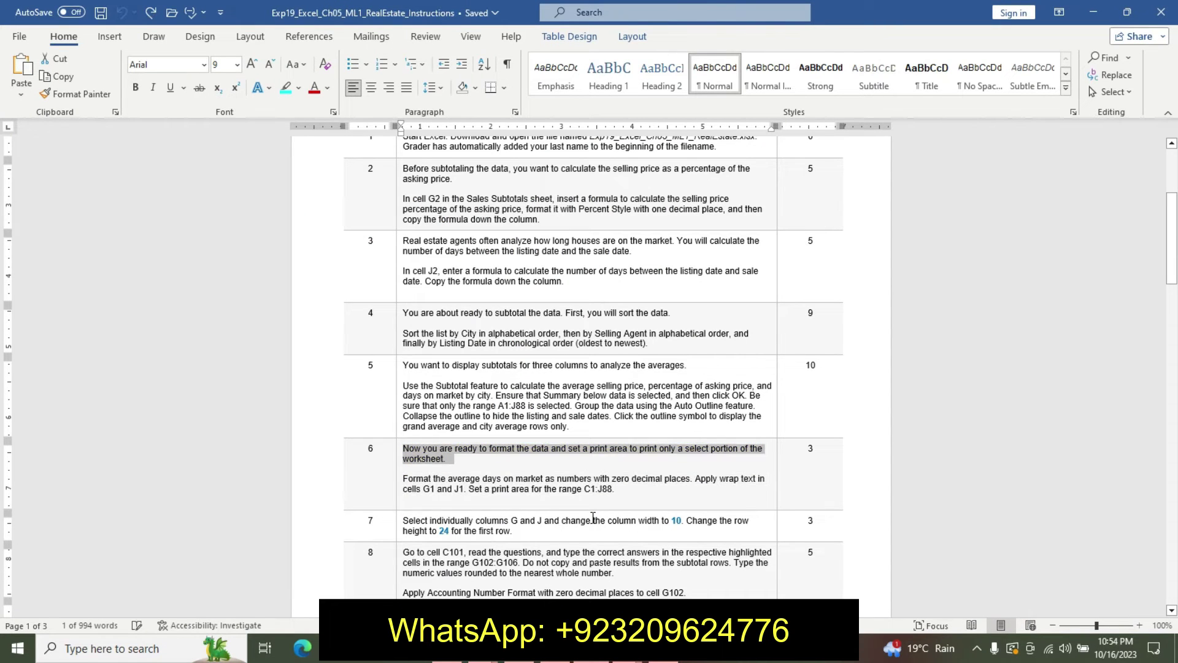
click(398, 522)
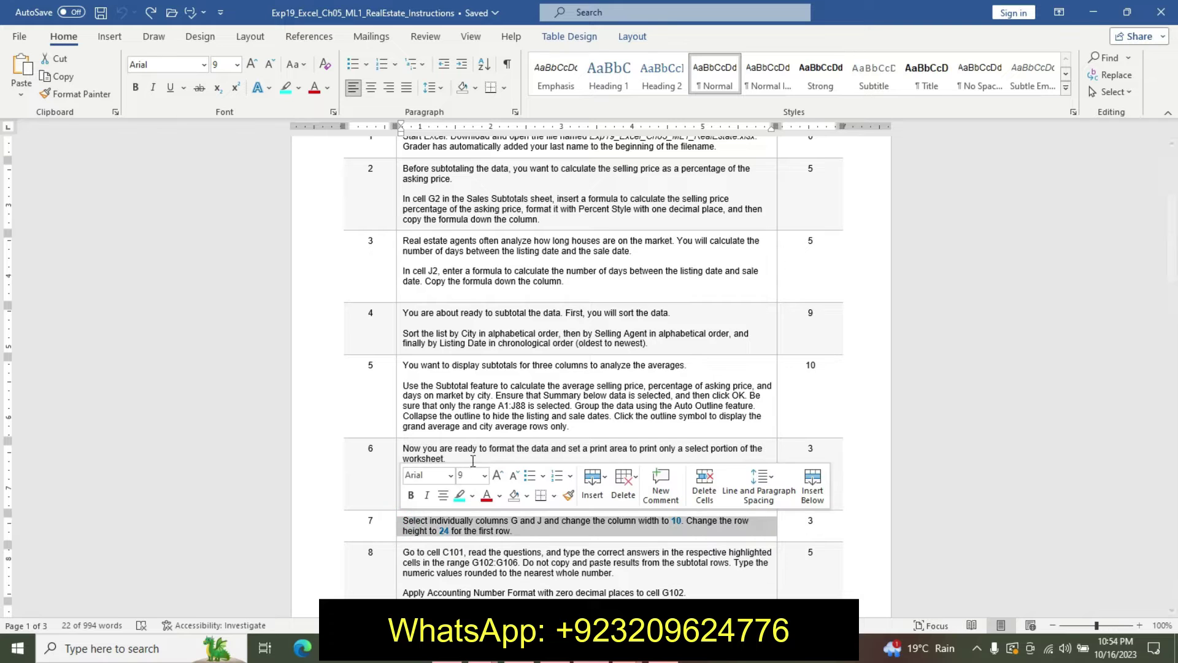
click(484, 476)
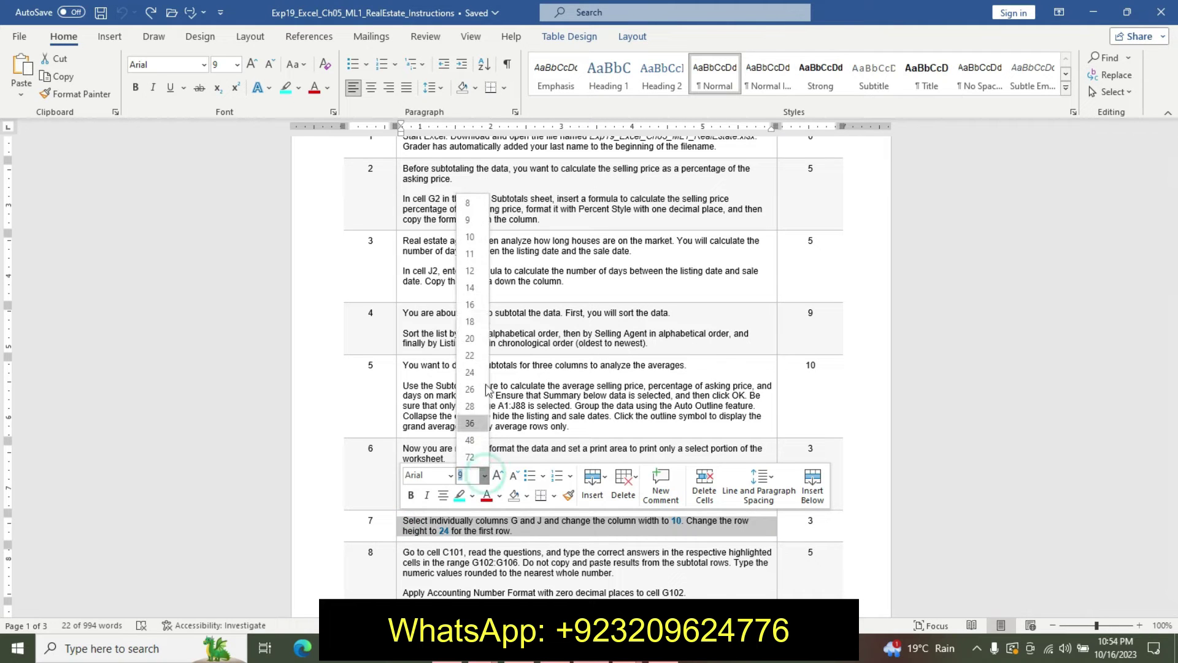
click(469, 288)
click(410, 495)
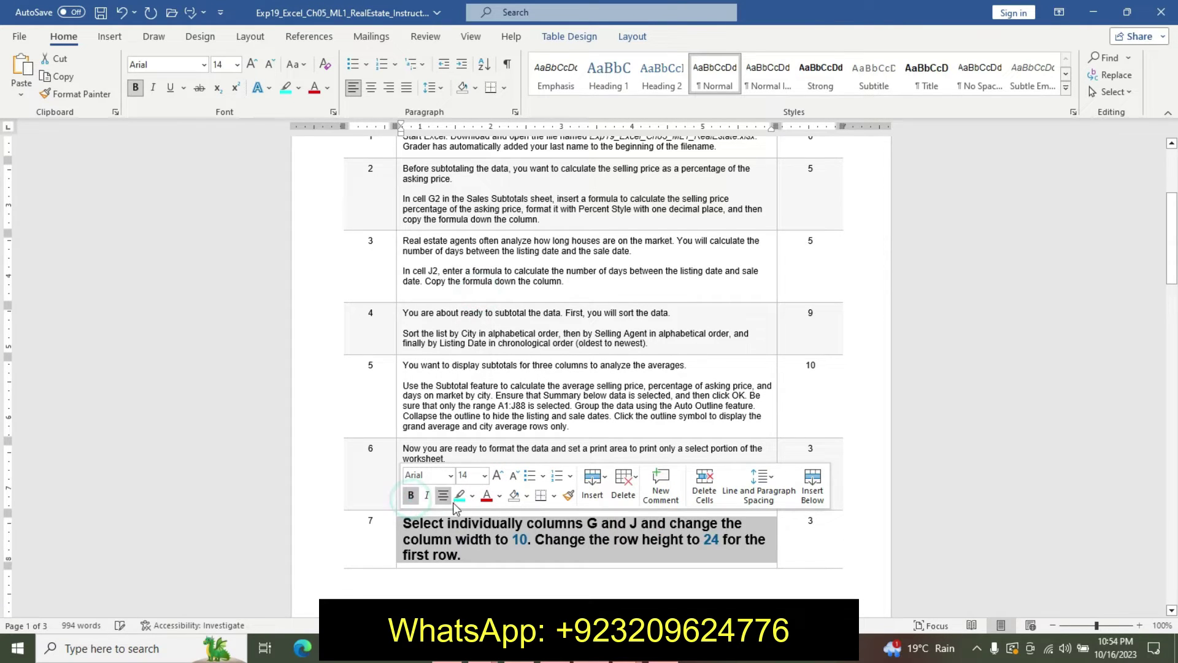
click(463, 499)
click(588, 569)
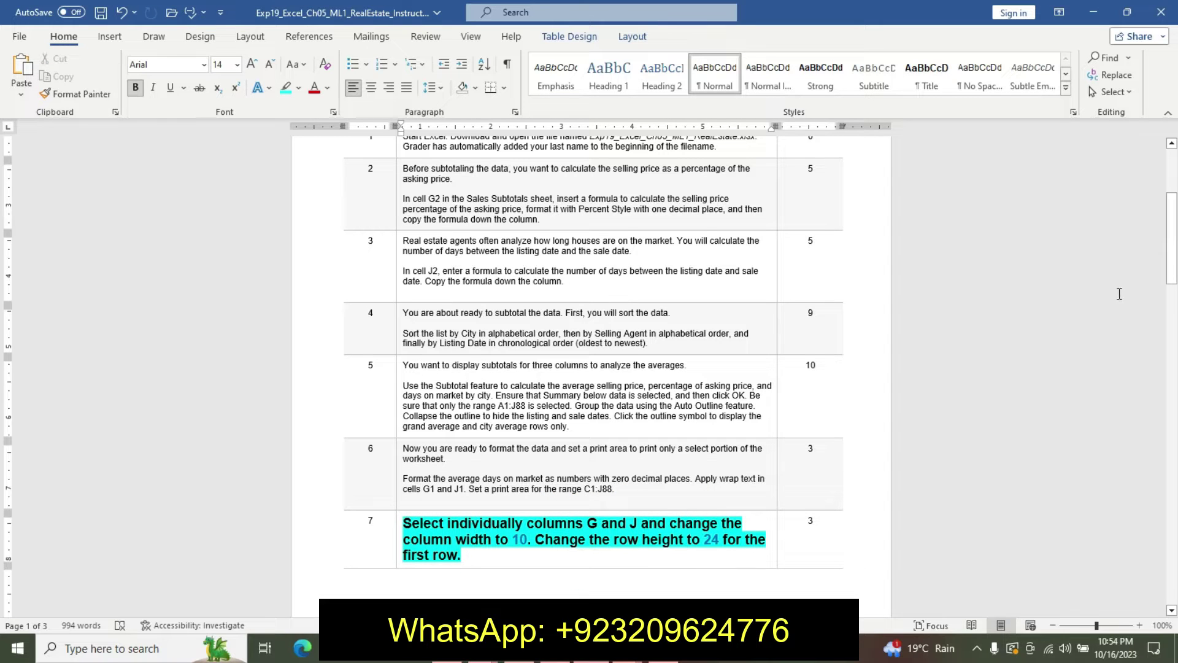
Return to the Excel workbook and select column G
drag(1171, 242, 1172, 246)
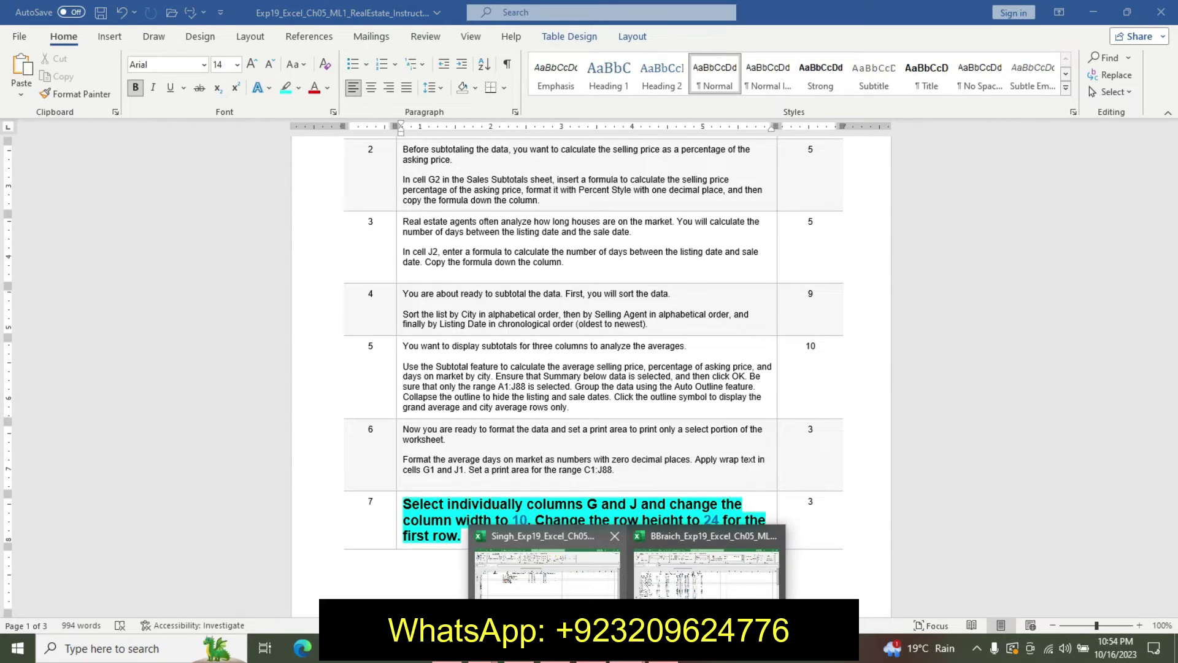
mouse_move(628, 648)
click(534, 588)
click(555, 179)
Set the width of columns G and J to 10
right_click(556, 184)
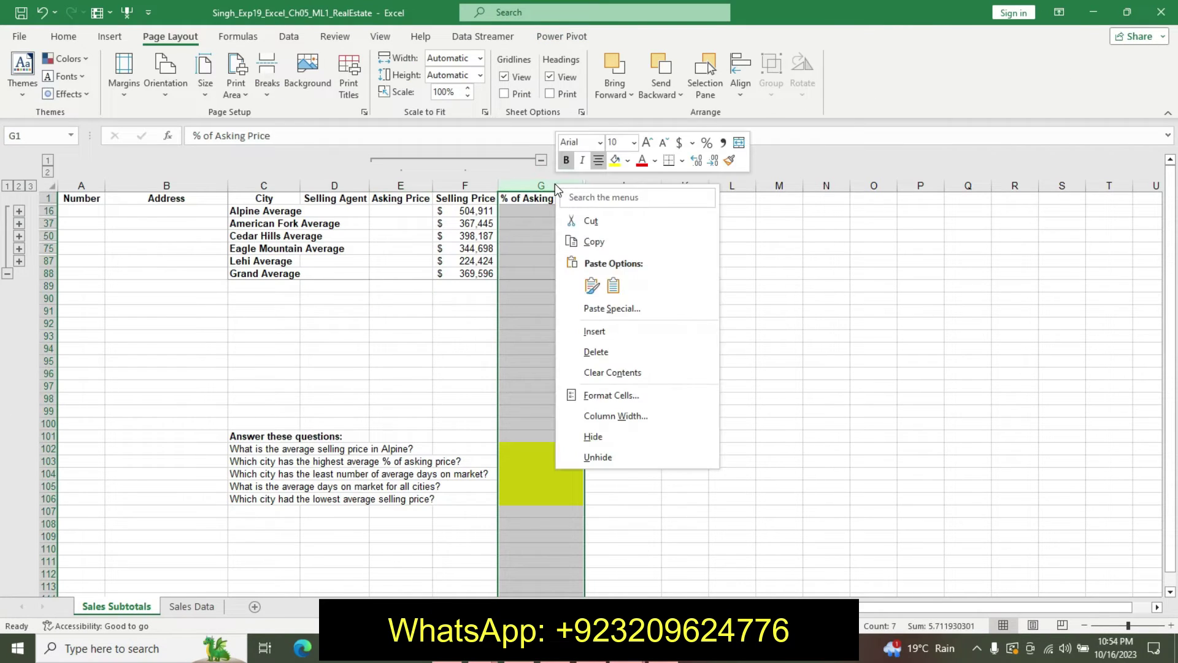
click(592, 415)
text(10)
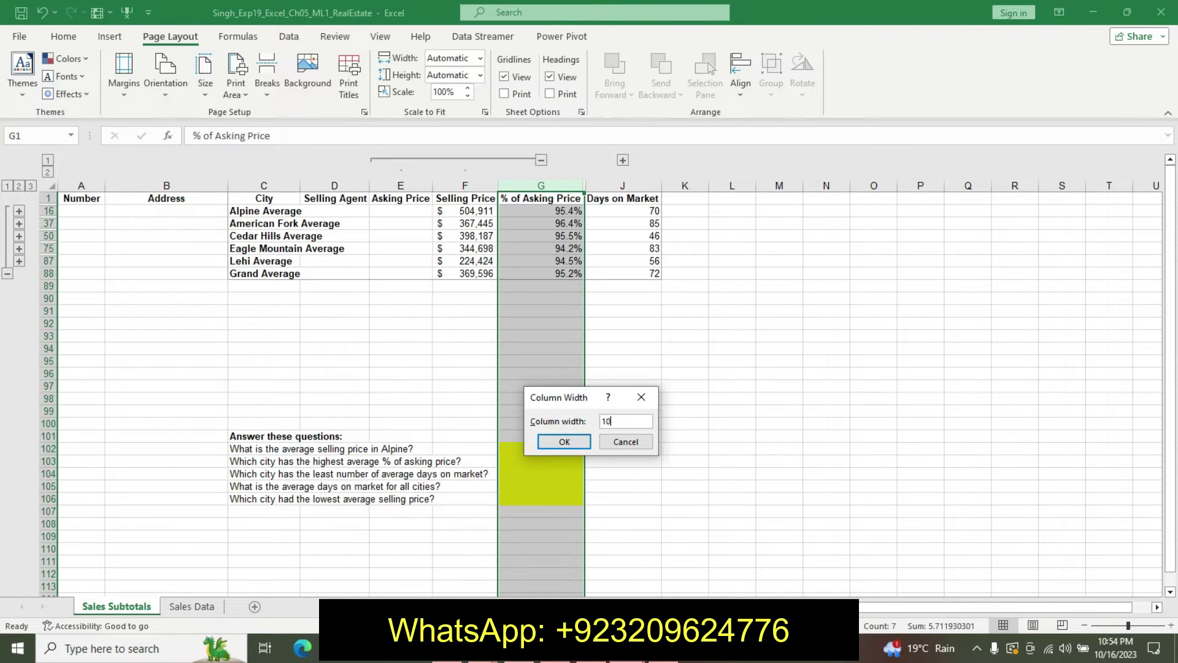
click(555, 442)
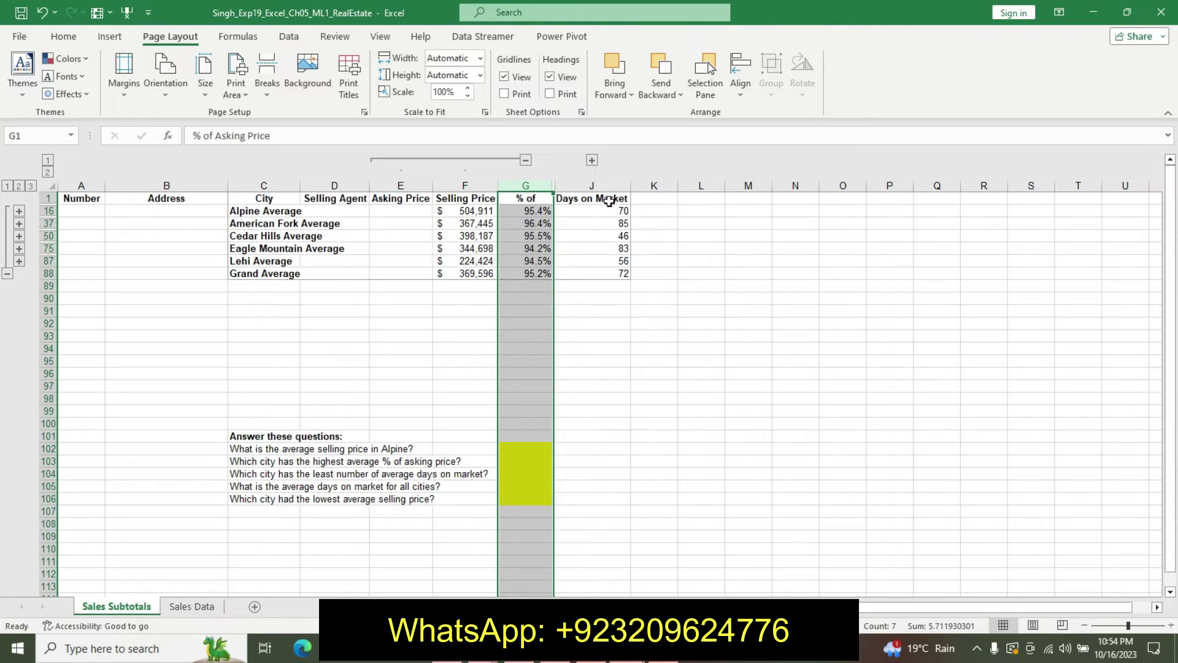
click(599, 184)
right_click(601, 189)
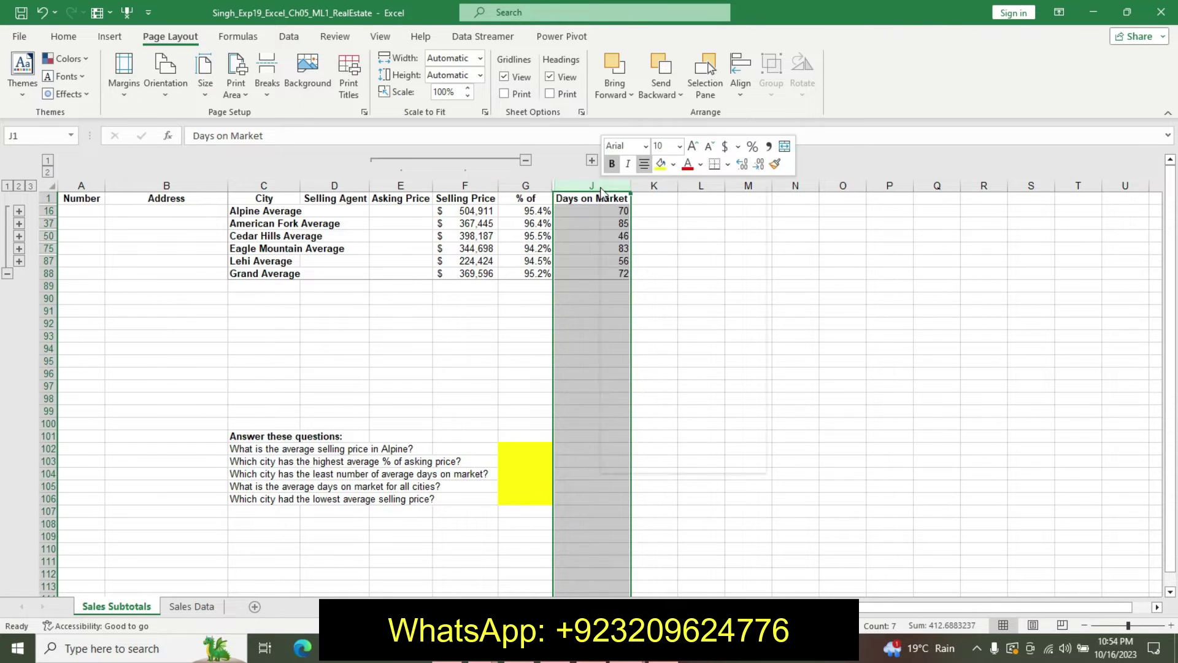
click(657, 424)
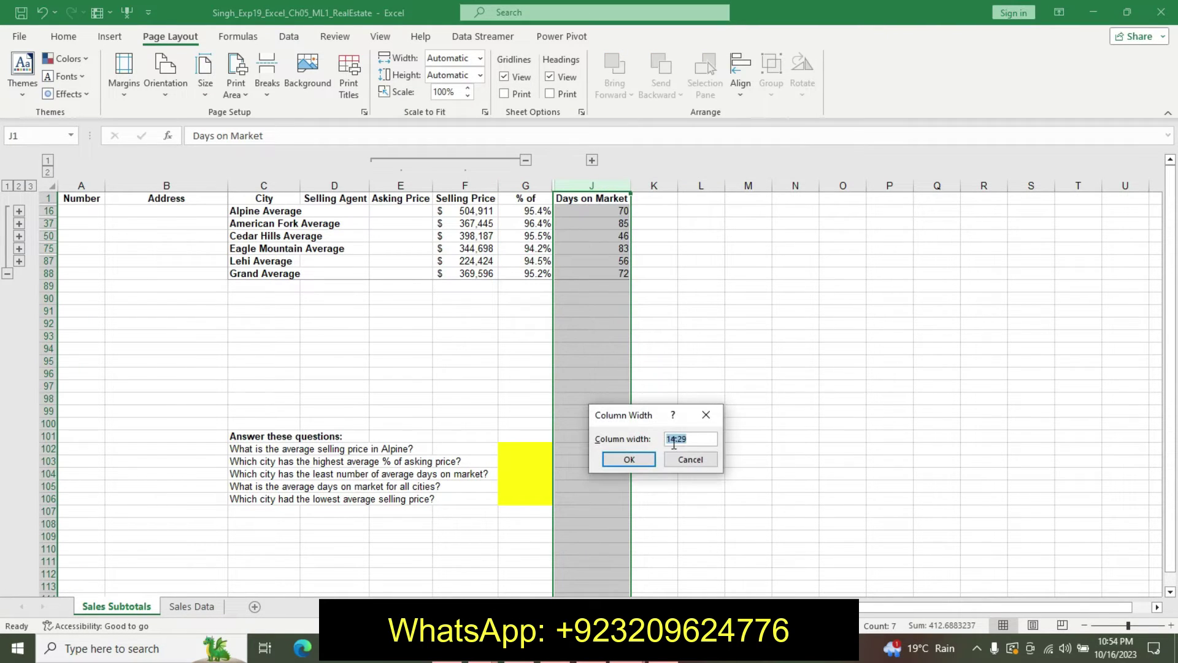
key(BackSpace)
click(629, 461)
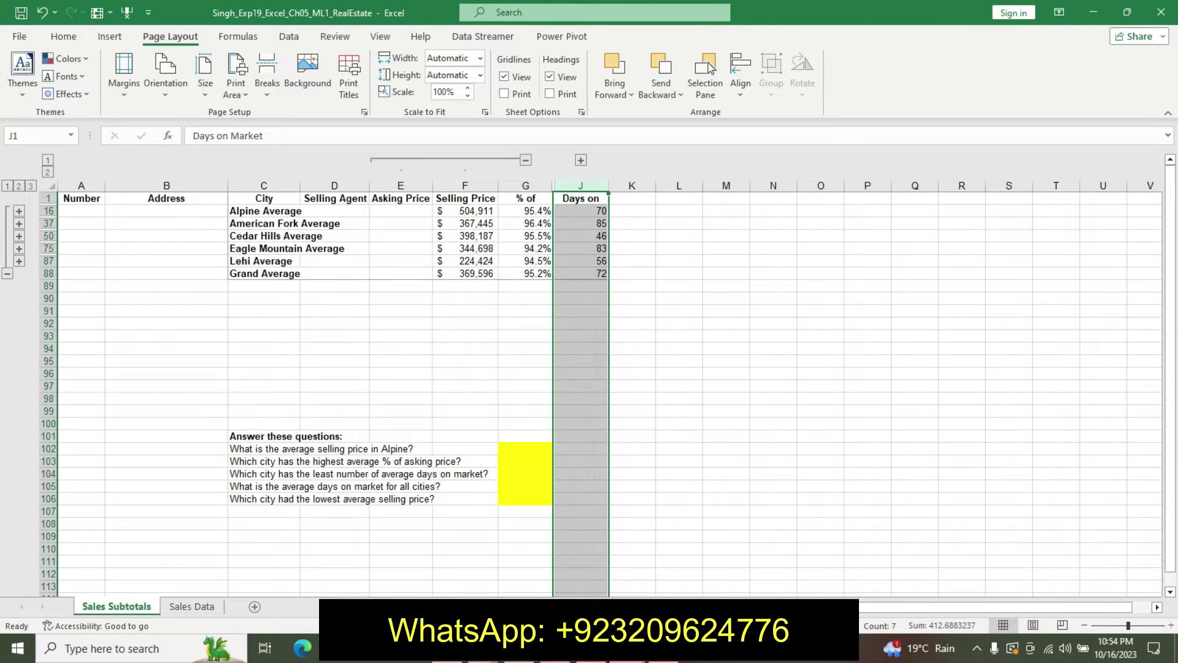
key(alt+Tab)
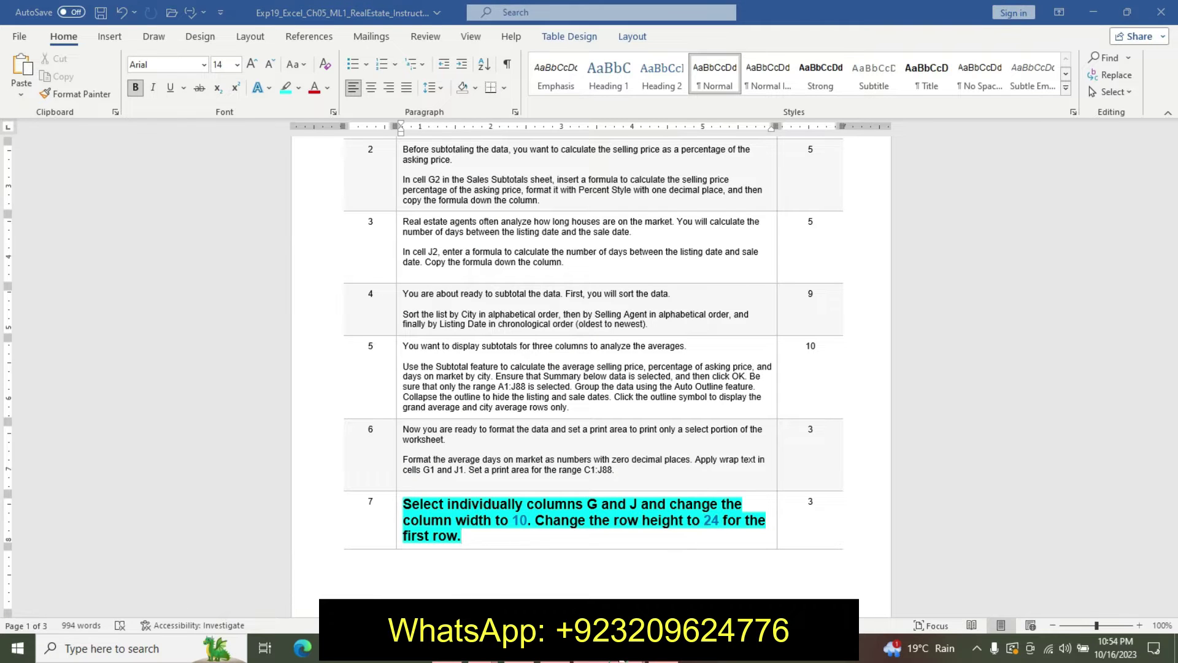
Set row 1's height to 24 so the wrapped headings show fully
click(557, 583)
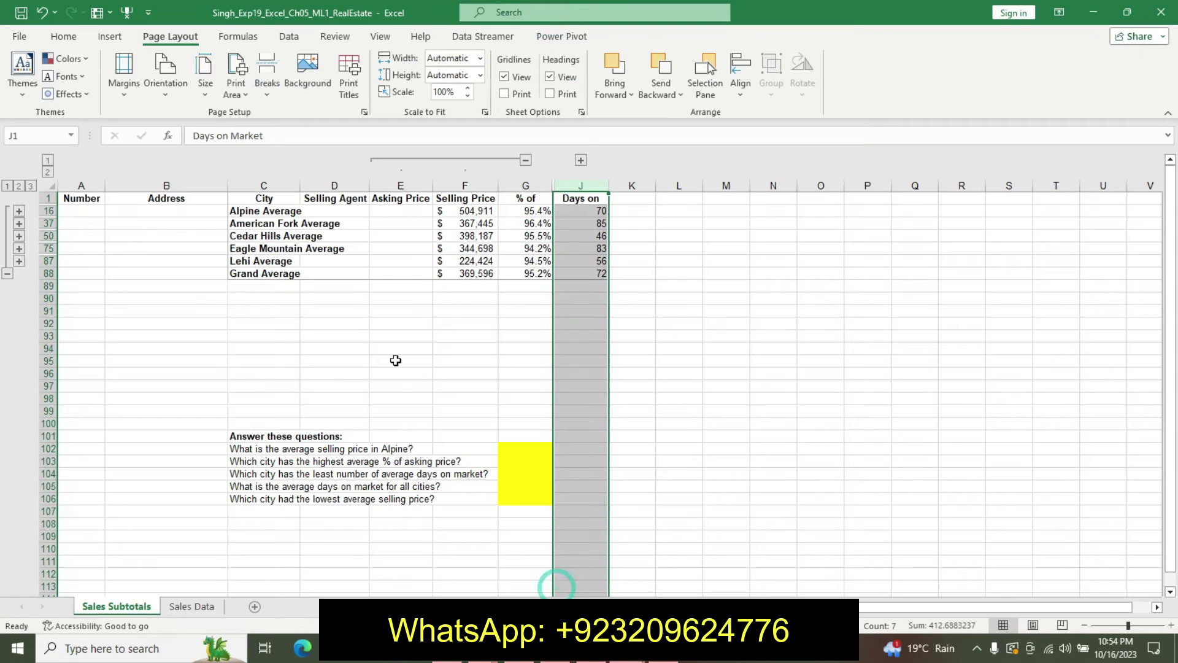
click(35, 192)
right_click(35, 193)
click(110, 427)
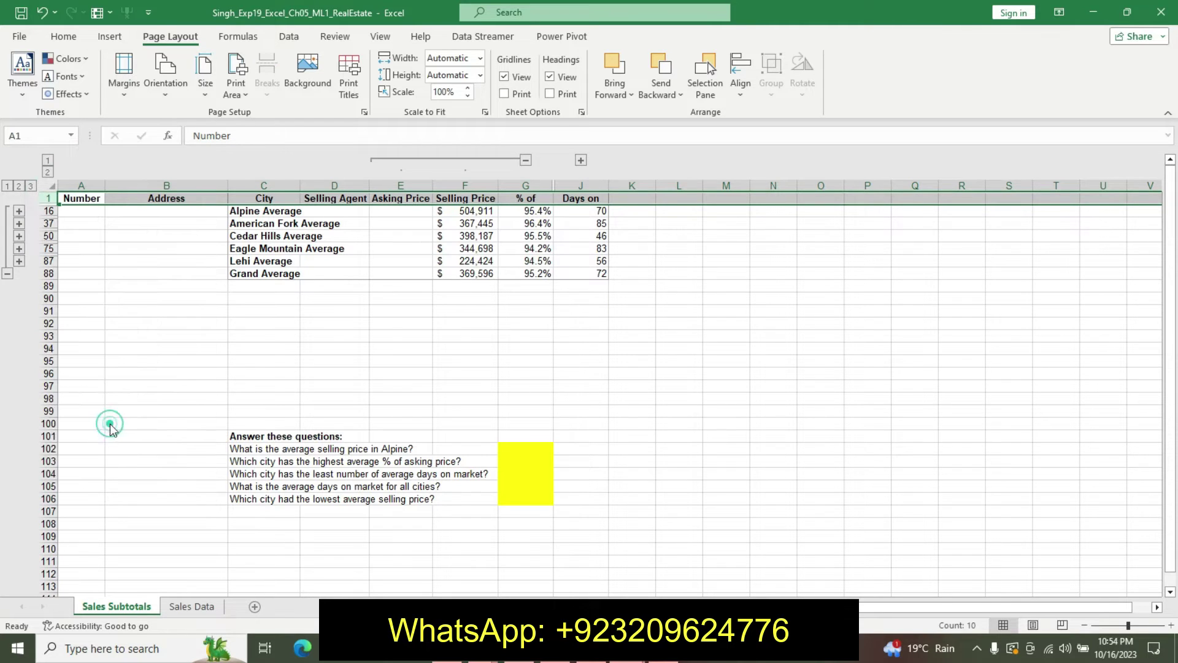
key(BackSpace)
text(4)
click(82, 458)
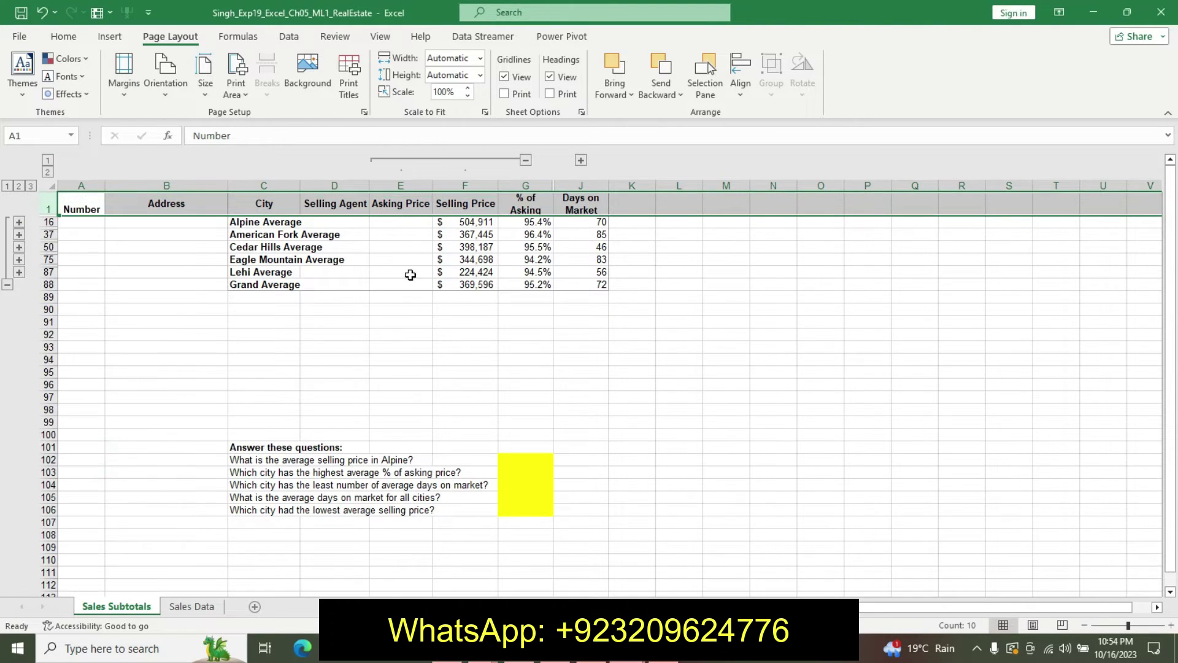
Undo step 7's formatting and make step 8's first paragraph 12 pt bold, highlighted yellow
key(alt+Tab)
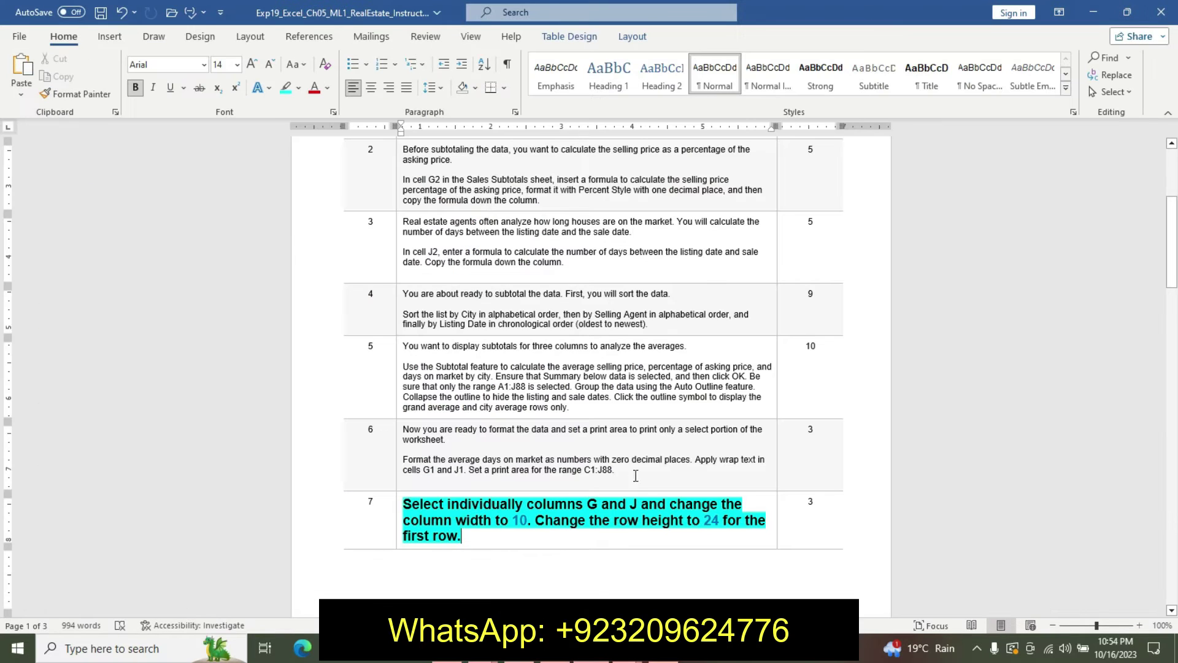
key(ctrl+z)
key(ctrl+z)
key(ctrl+z)
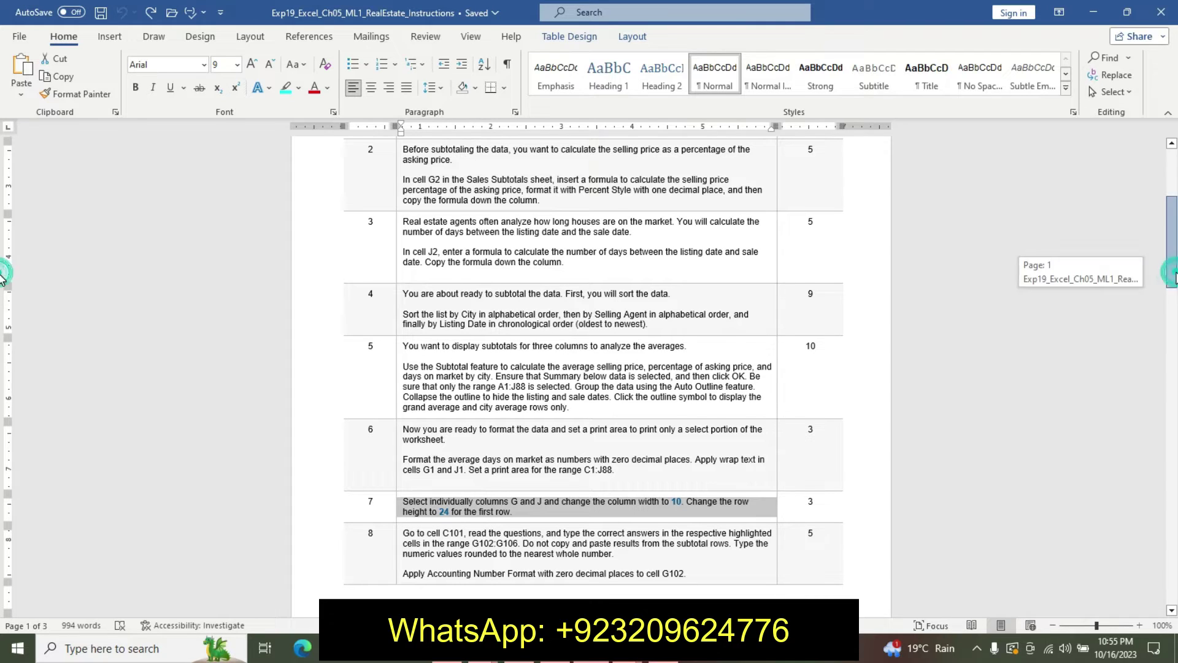
drag(1172, 264, 1171, 266)
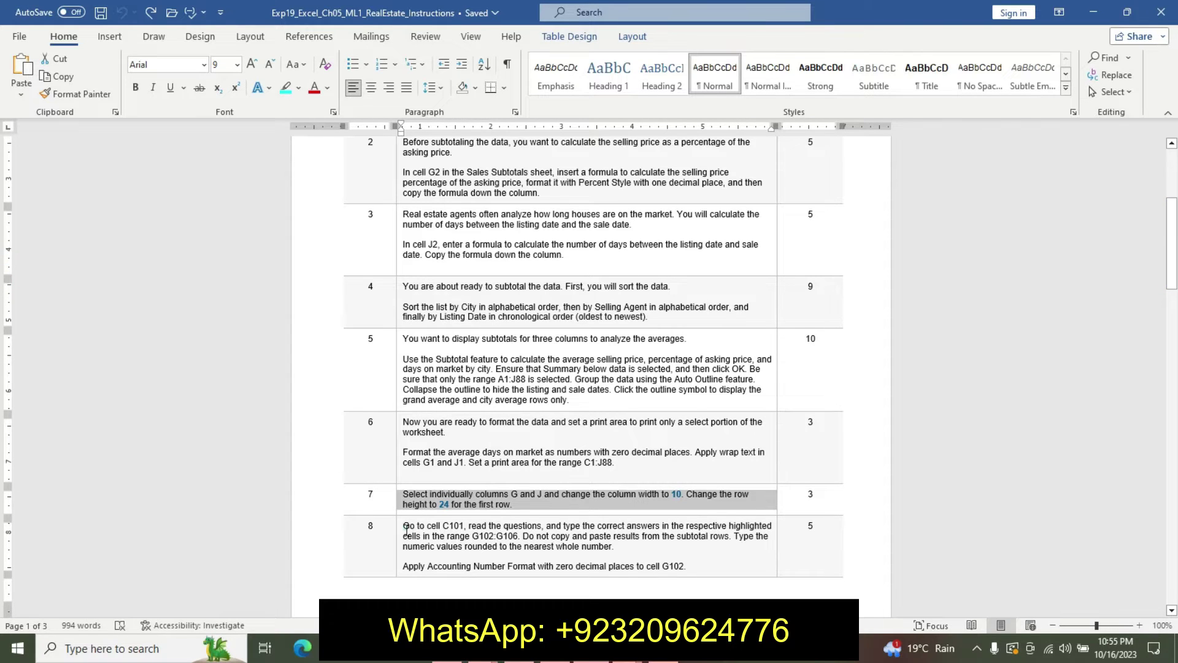
drag(406, 529, 573, 552)
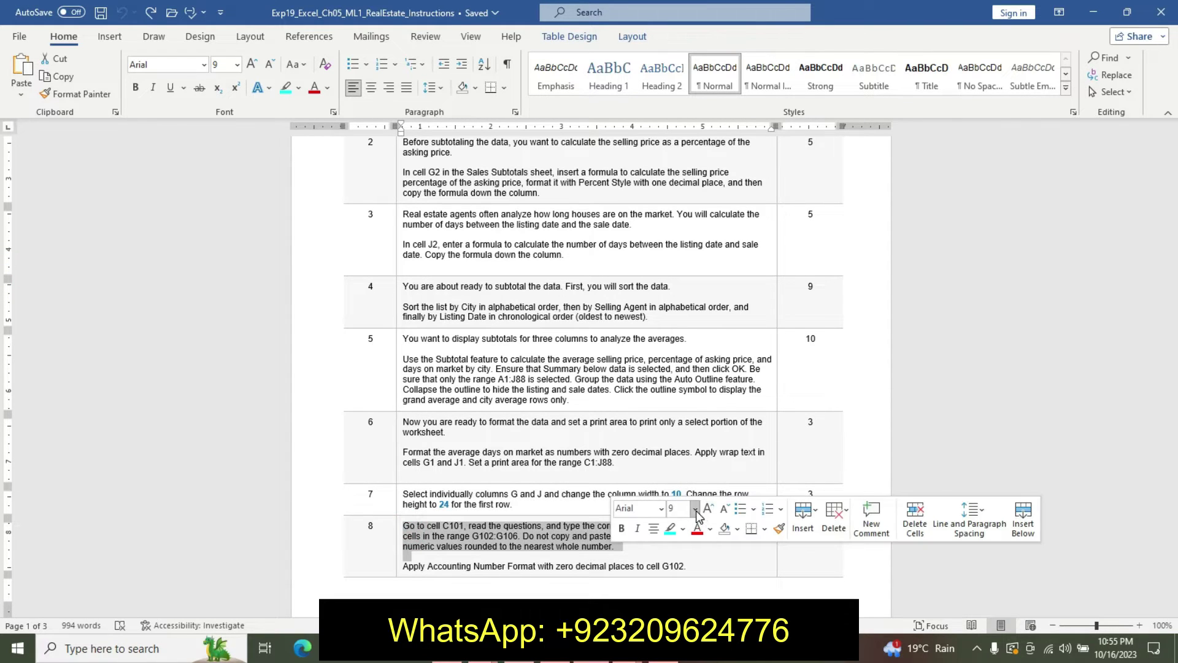
click(694, 508)
click(681, 303)
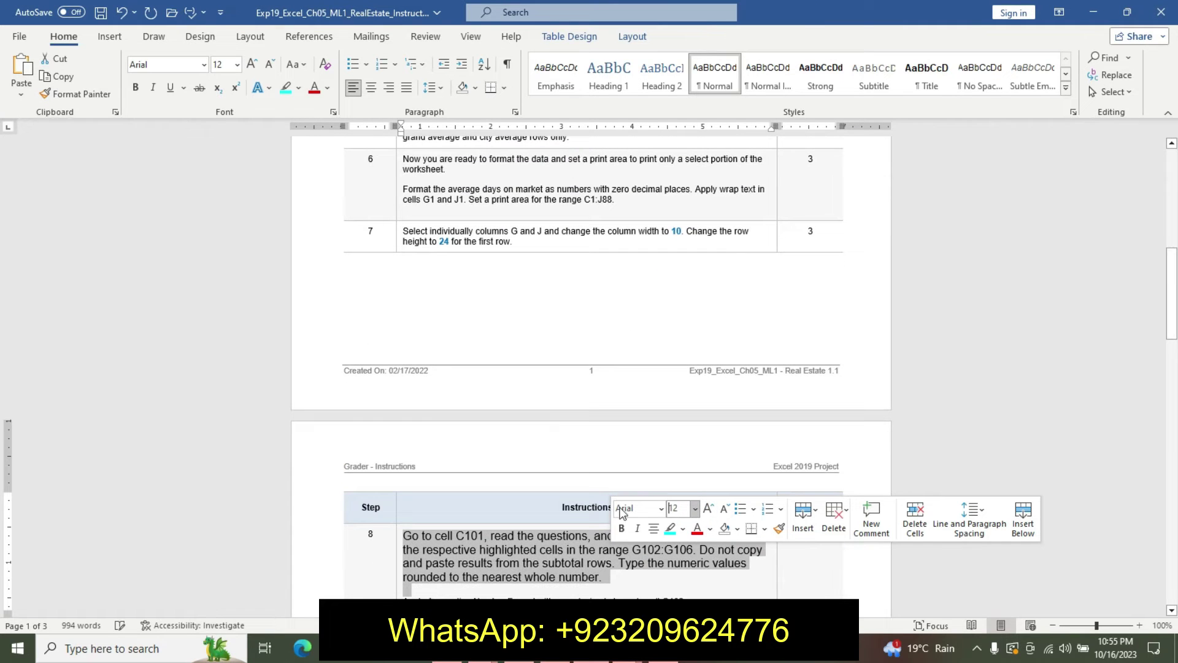
click(621, 528)
click(683, 529)
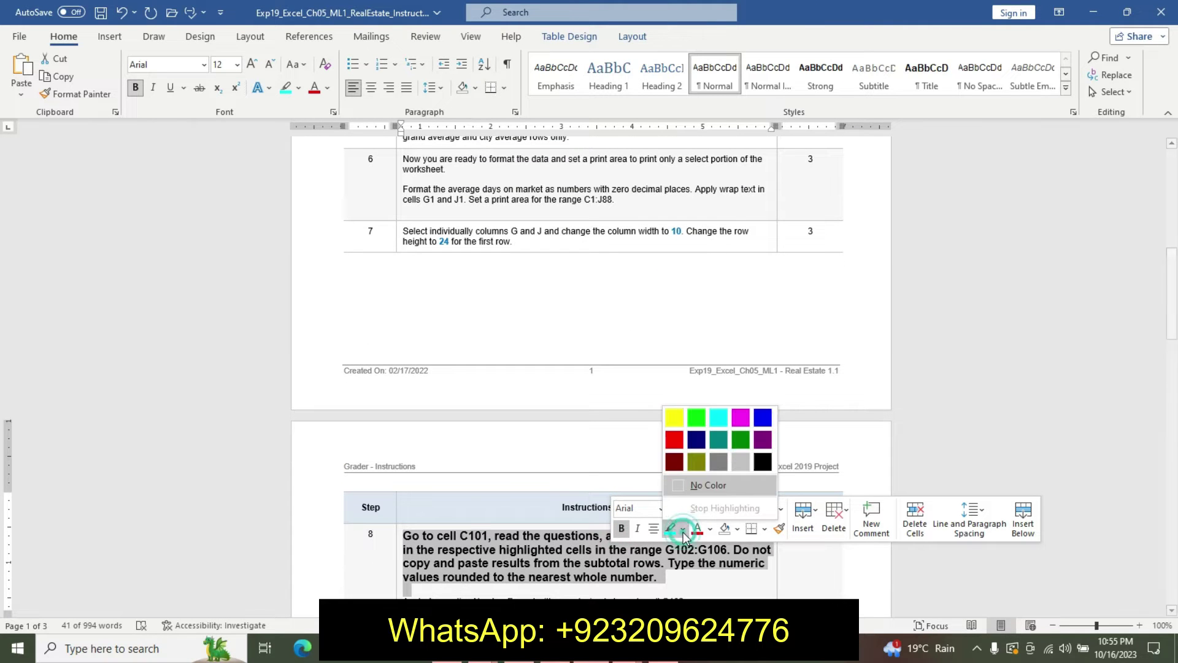
click(675, 419)
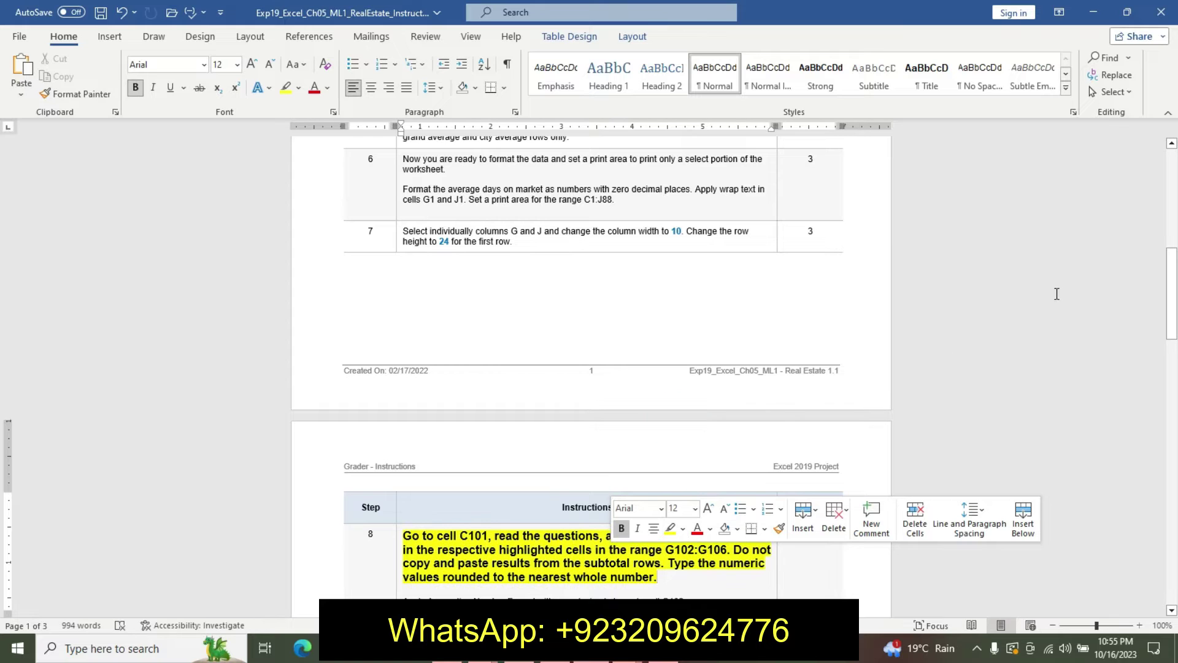
Change the highlight on step 8's paragraph to cyan
drag(1173, 299, 1173, 370)
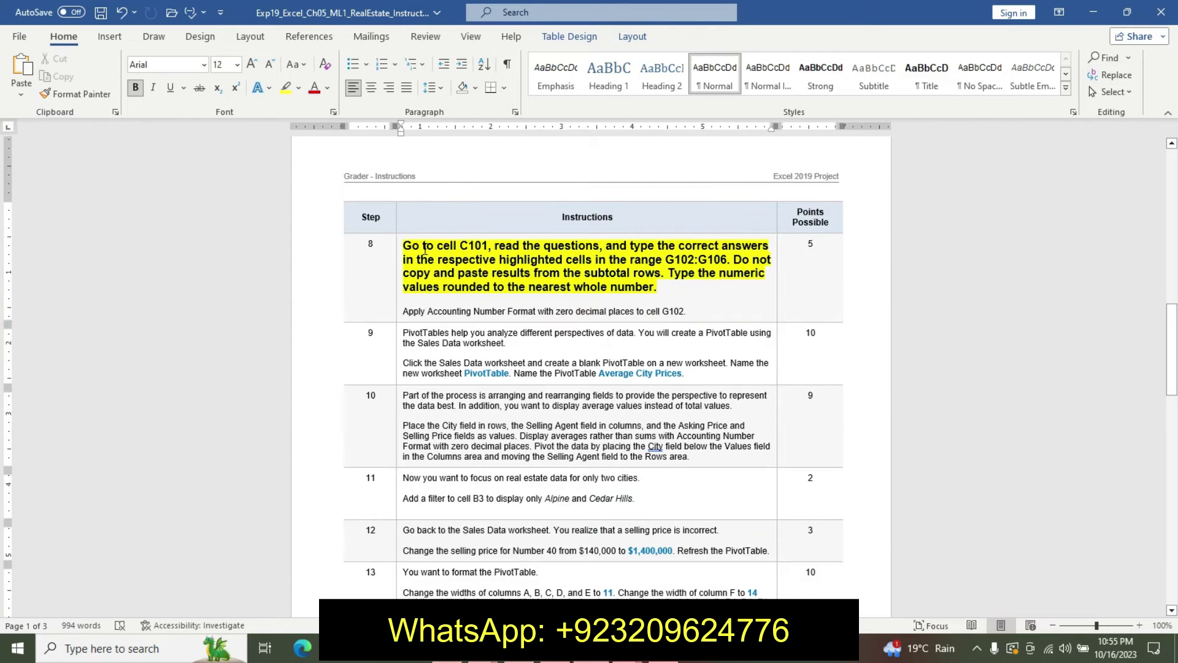
drag(403, 246, 658, 287)
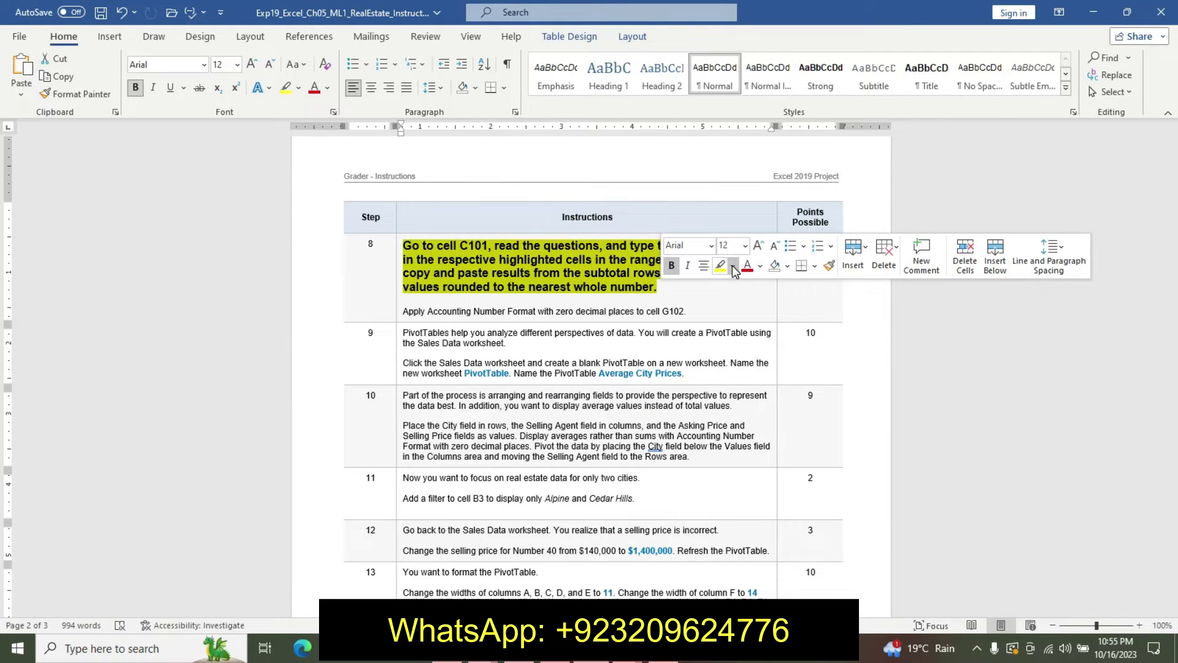
click(734, 268)
click(768, 287)
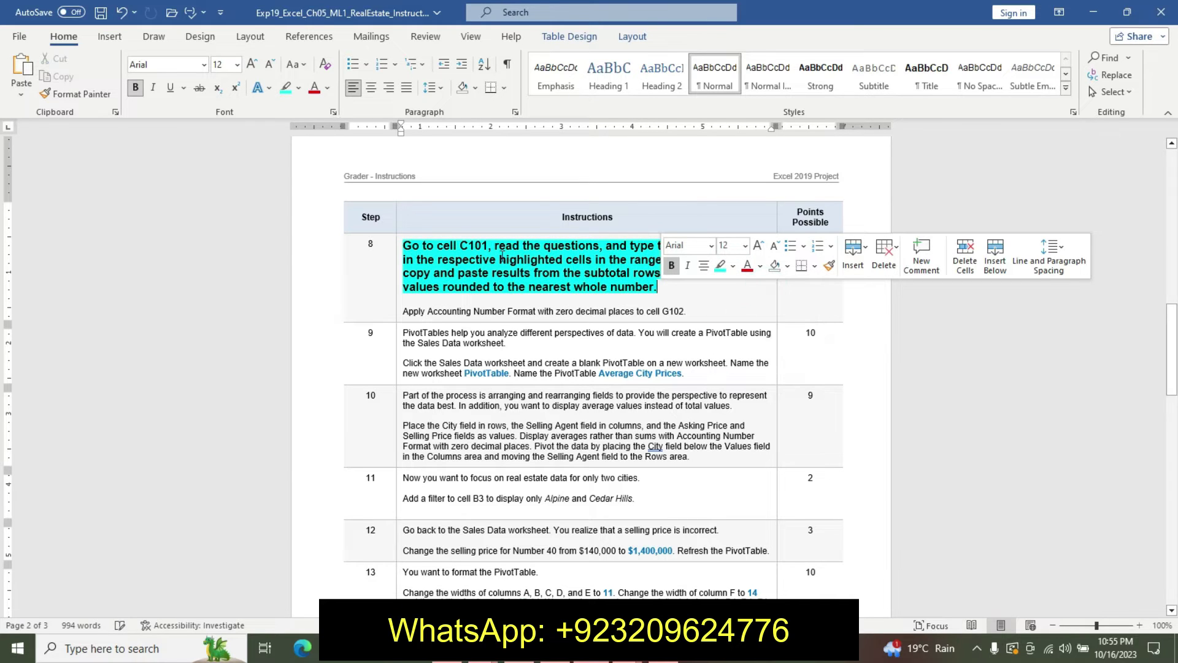
click(407, 310)
Make the G102 Accounting Number Format line bold with yellow highlight
drag(407, 310, 632, 334)
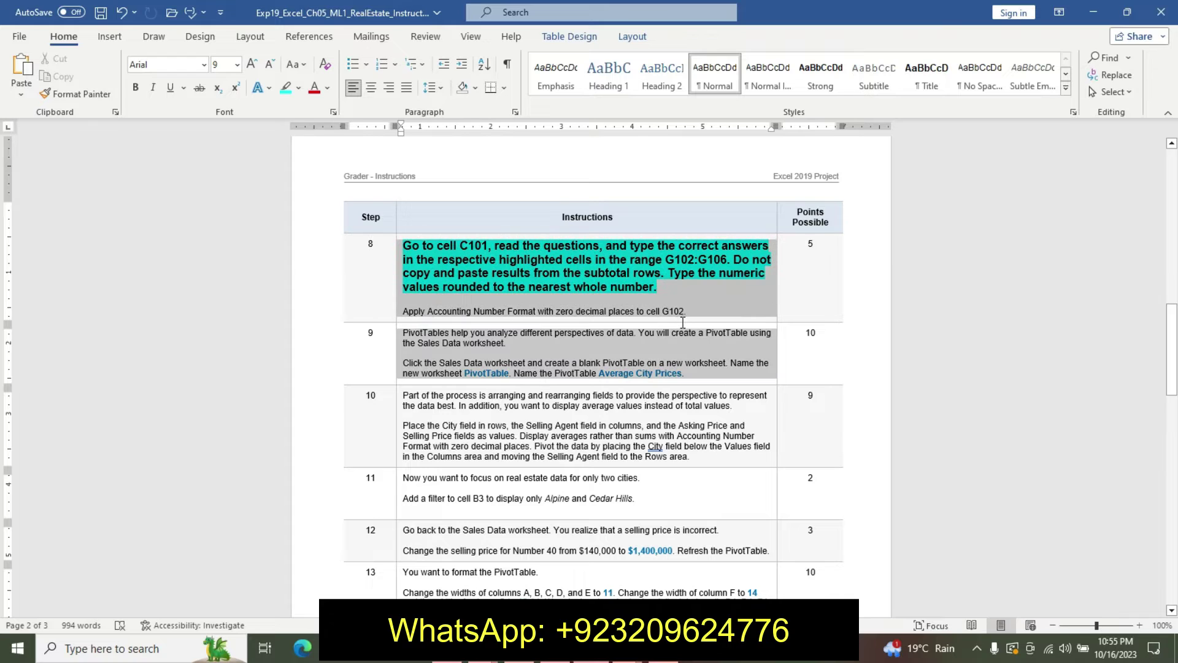
click(503, 319)
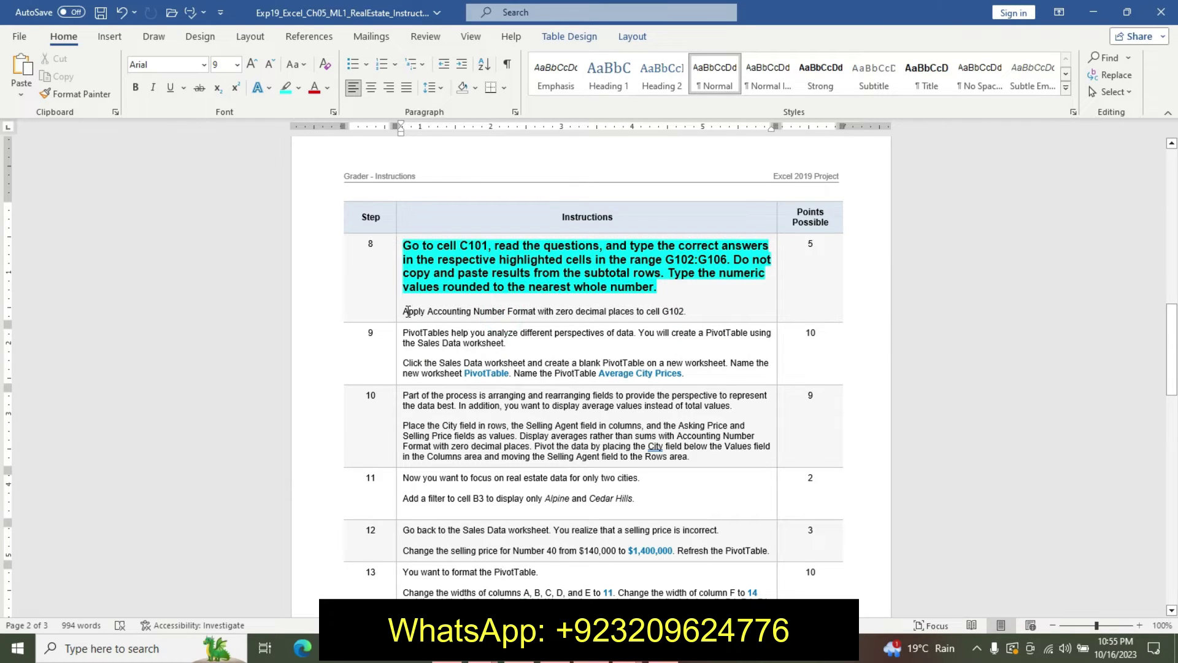
mouse_move(413, 310)
mouse_down()
mouse_move(675, 319)
mouse_move(396, 314)
mouse_move(684, 313)
mouse_up()
click(675, 311)
click(408, 314)
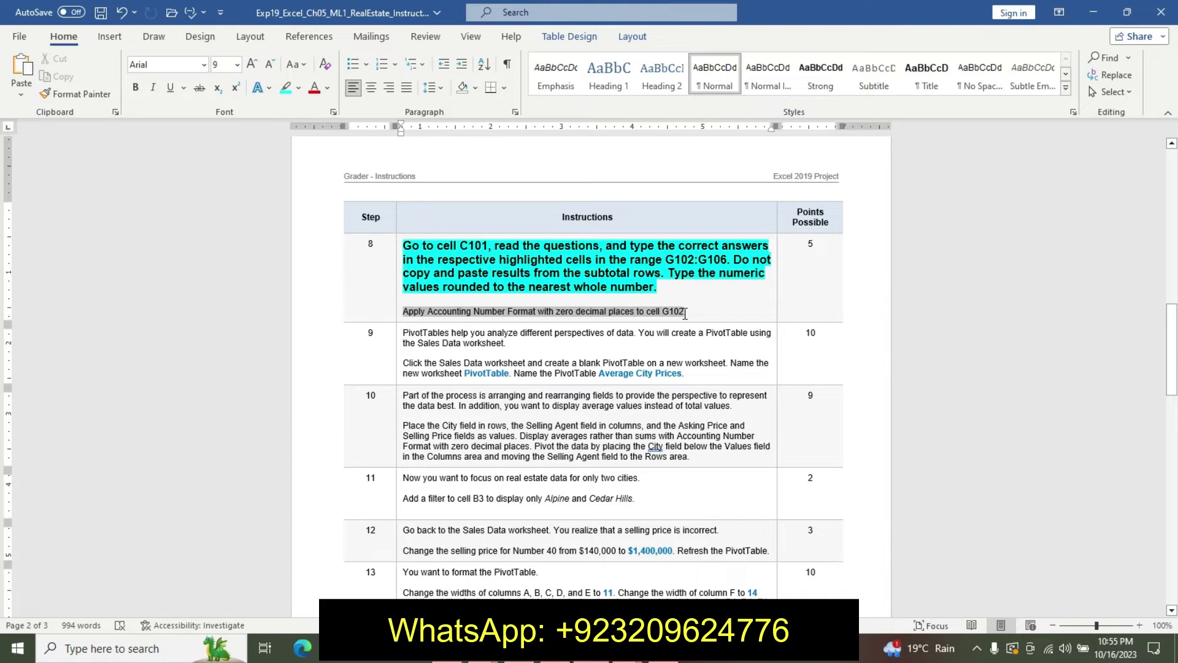
click(757, 288)
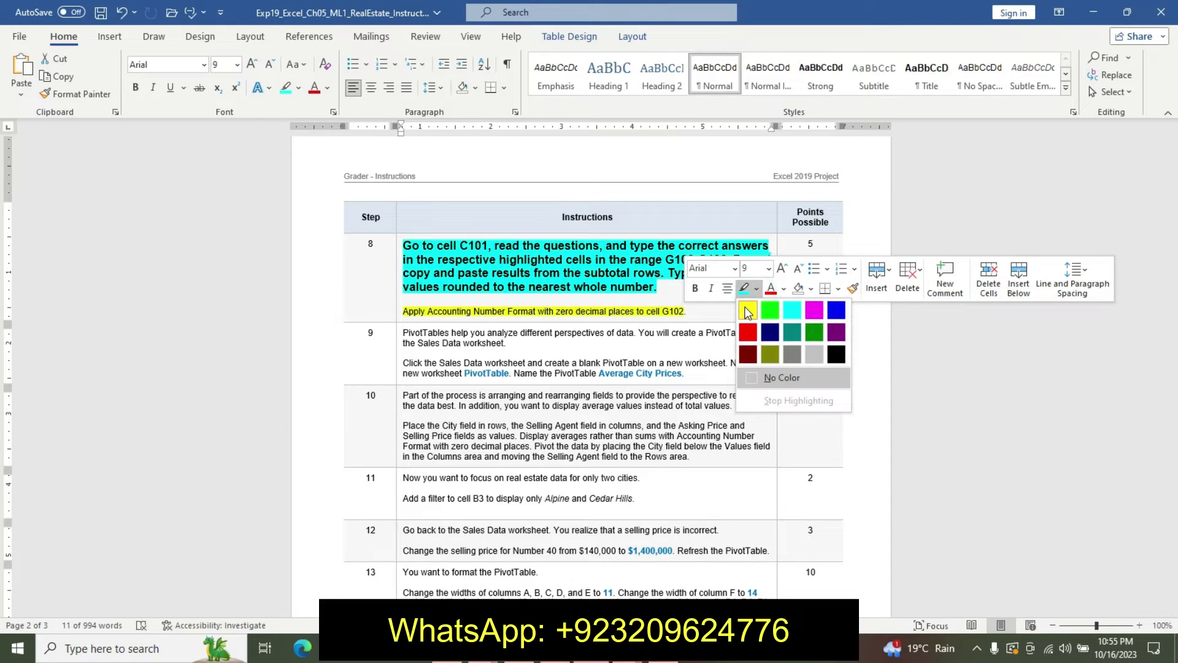
click(747, 312)
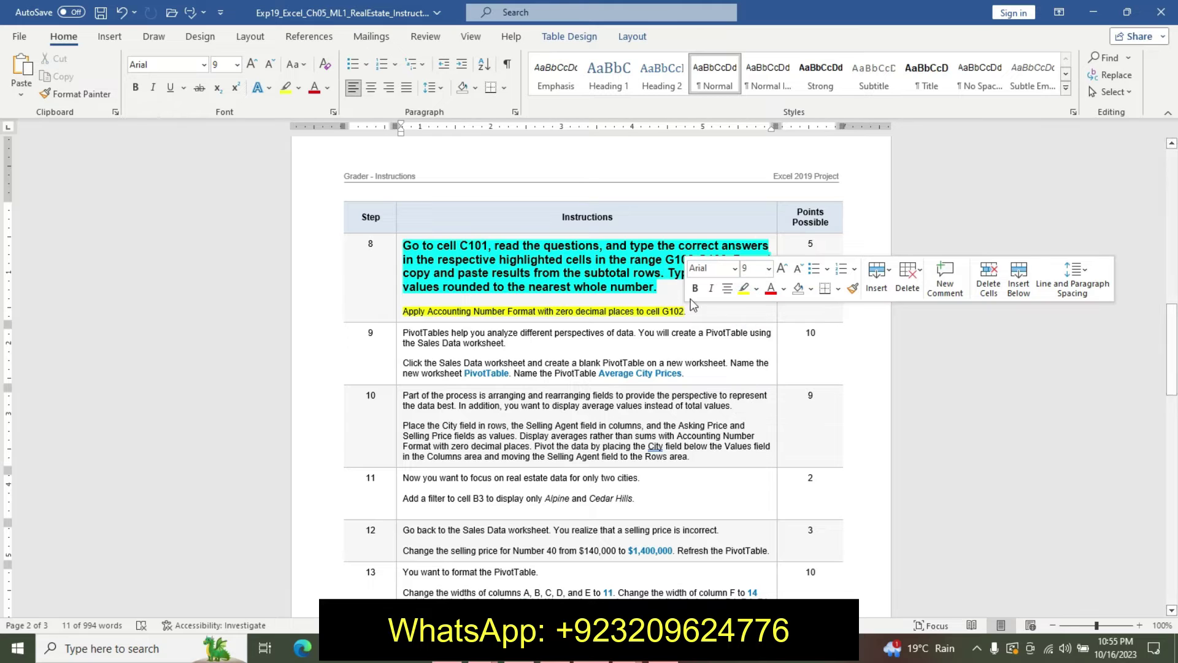
drag(404, 311, 705, 314)
click(712, 292)
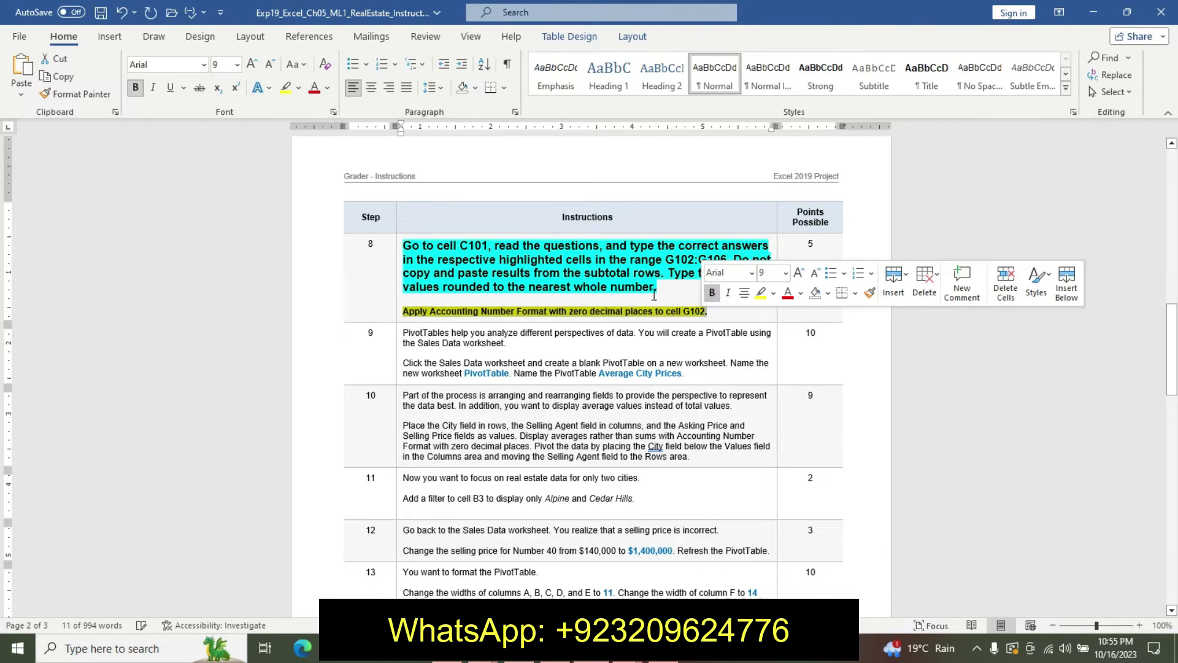
click(654, 295)
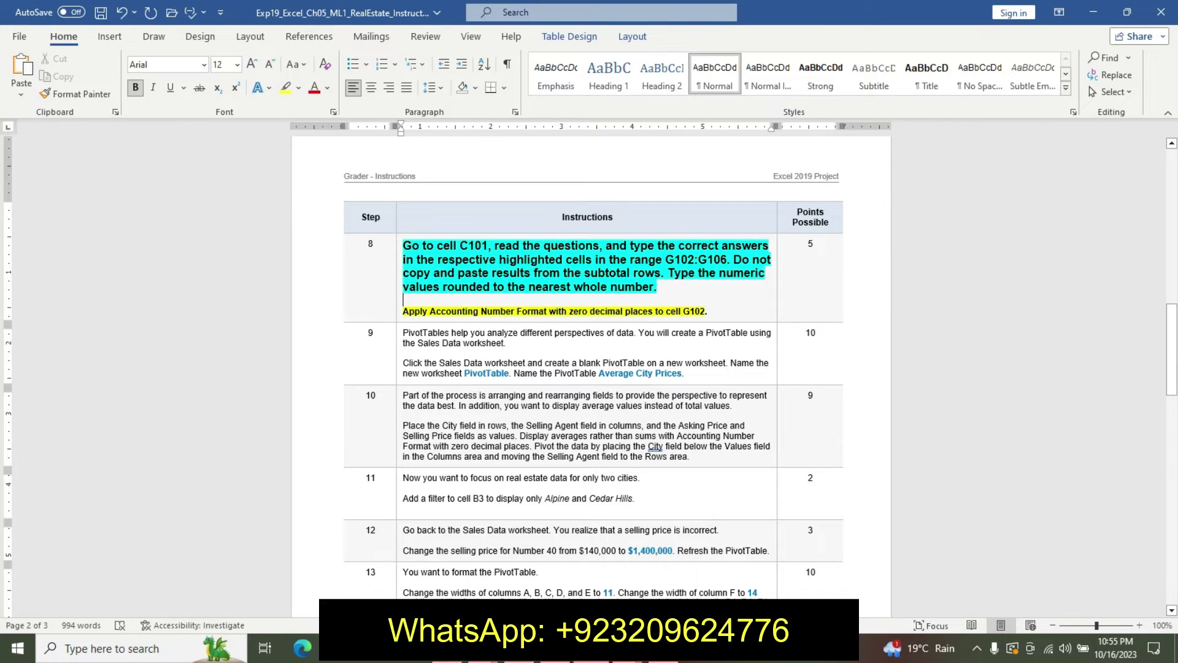
scroll(610, 433, down, 2)
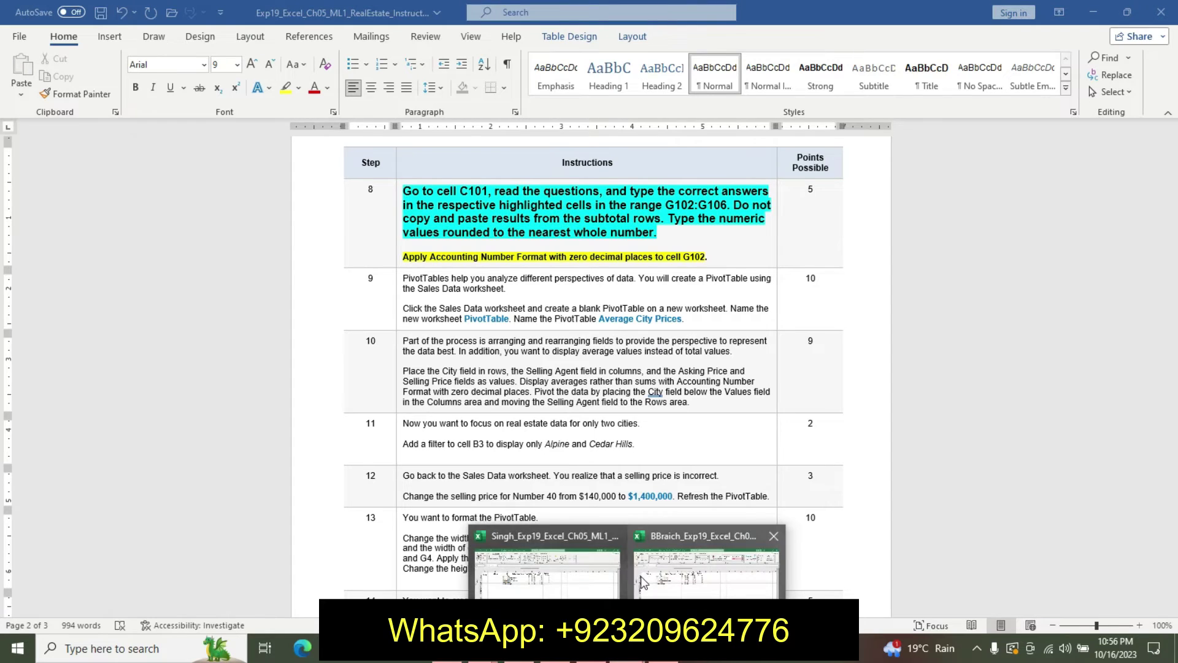
mouse_move(585, 649)
click(552, 561)
Enter 504911 in G102 as Alpine's average selling price
click(515, 460)
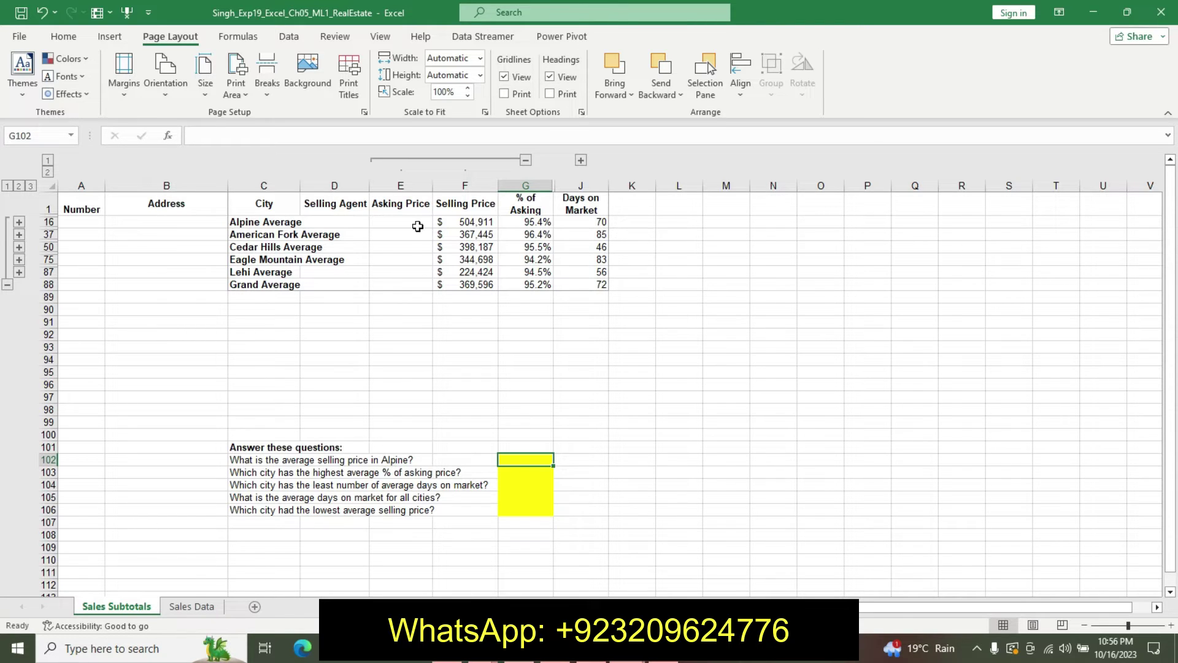
click(354, 131)
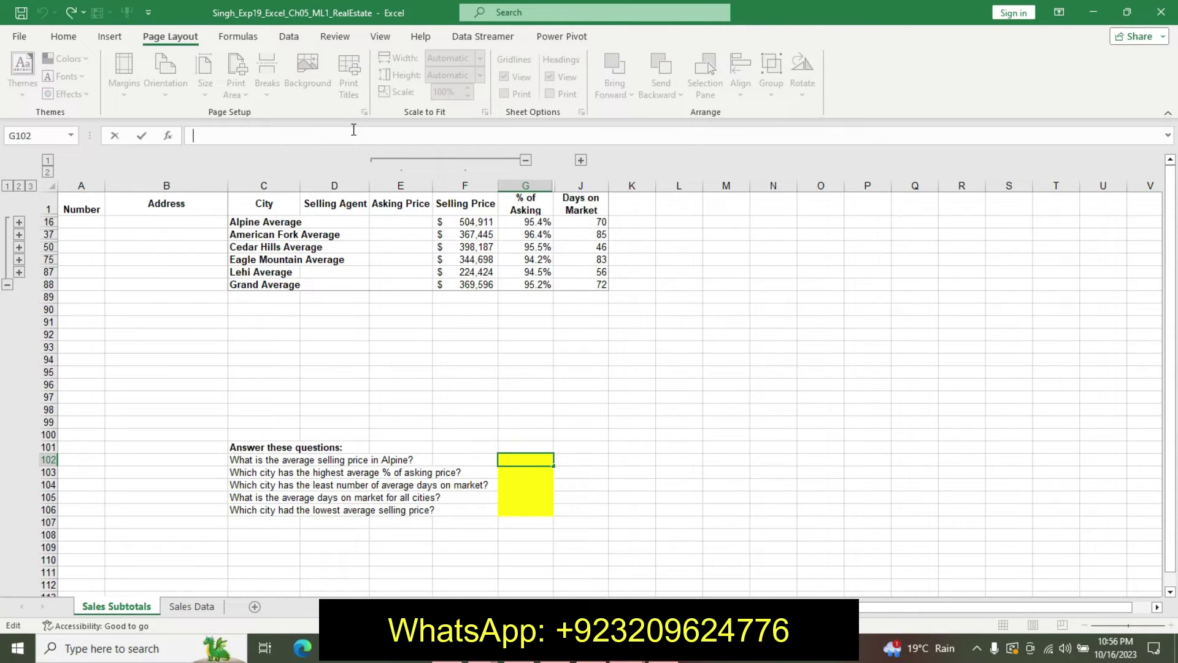
text(504911)
key(Return)
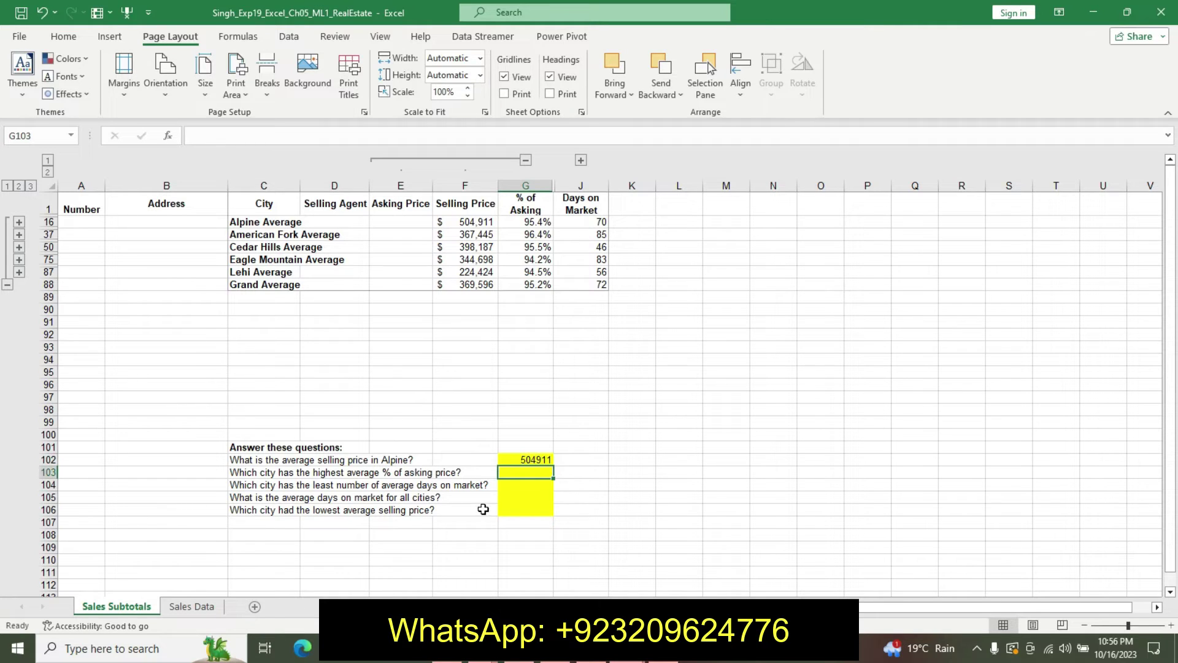
Check the Word instructions, then return to the real estate workbook
key(alt+Tab)
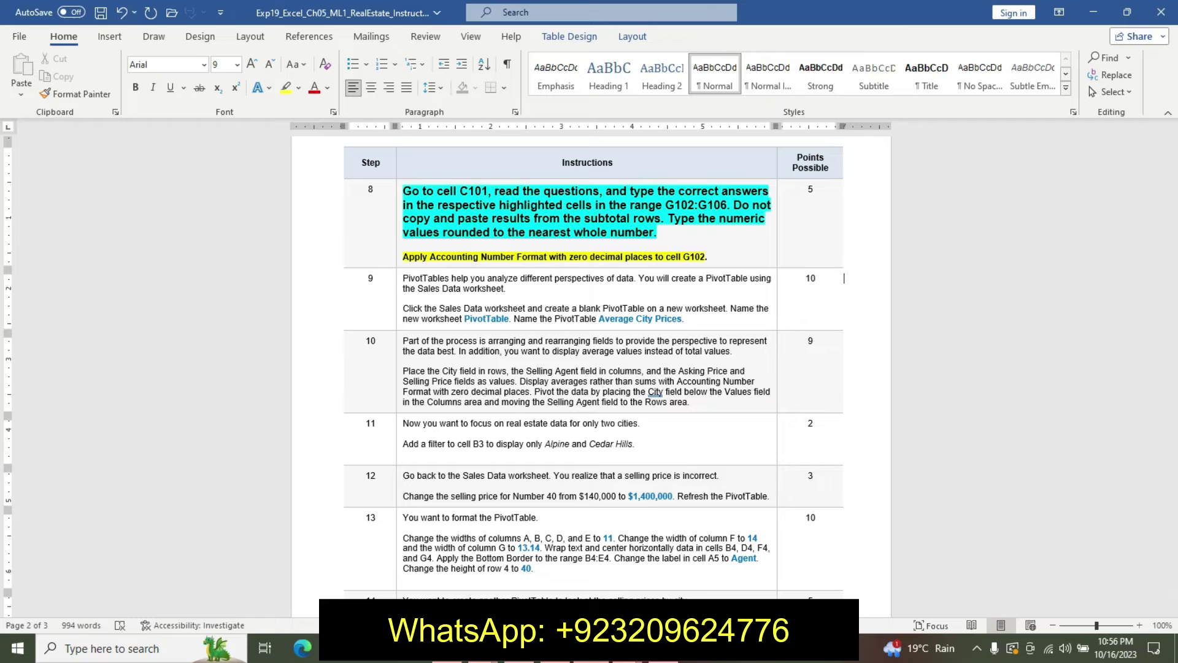
click(626, 648)
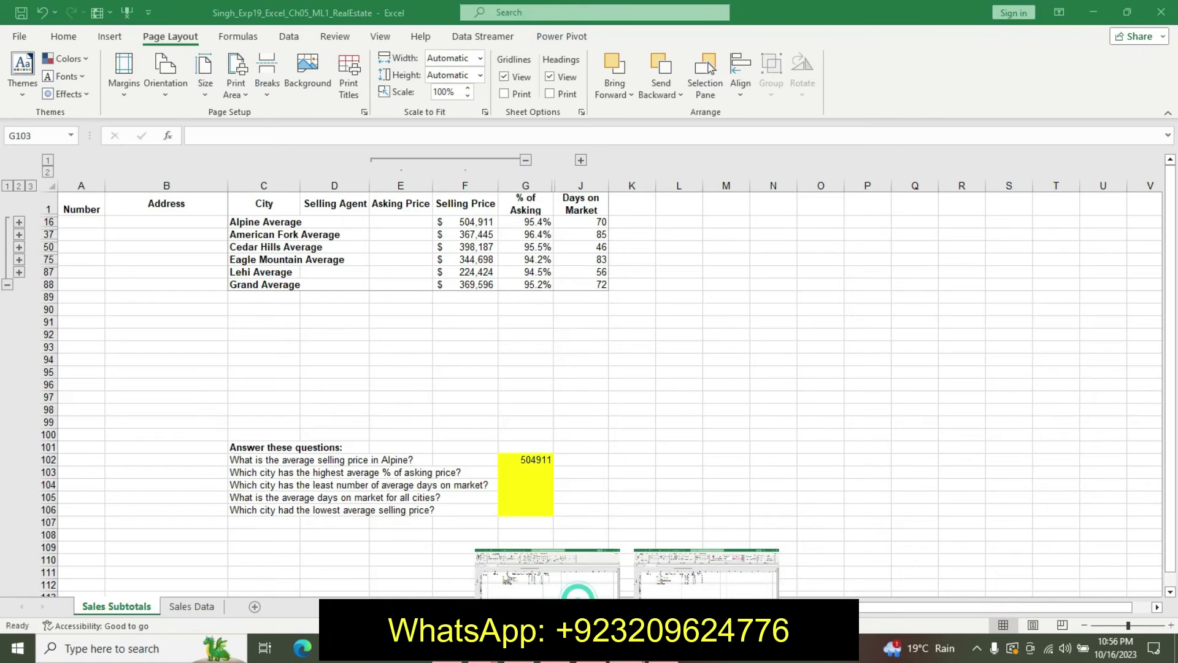
click(546, 571)
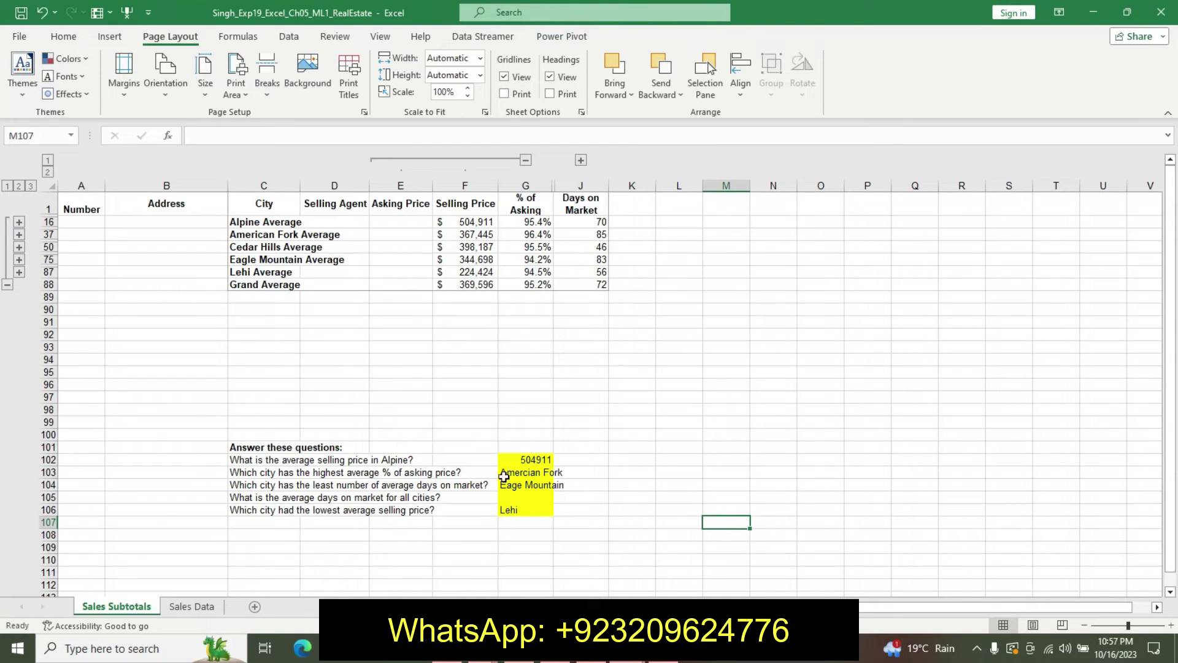
Mark the step 8 accounting-format instructions in the Word document
key(alt+Tab)
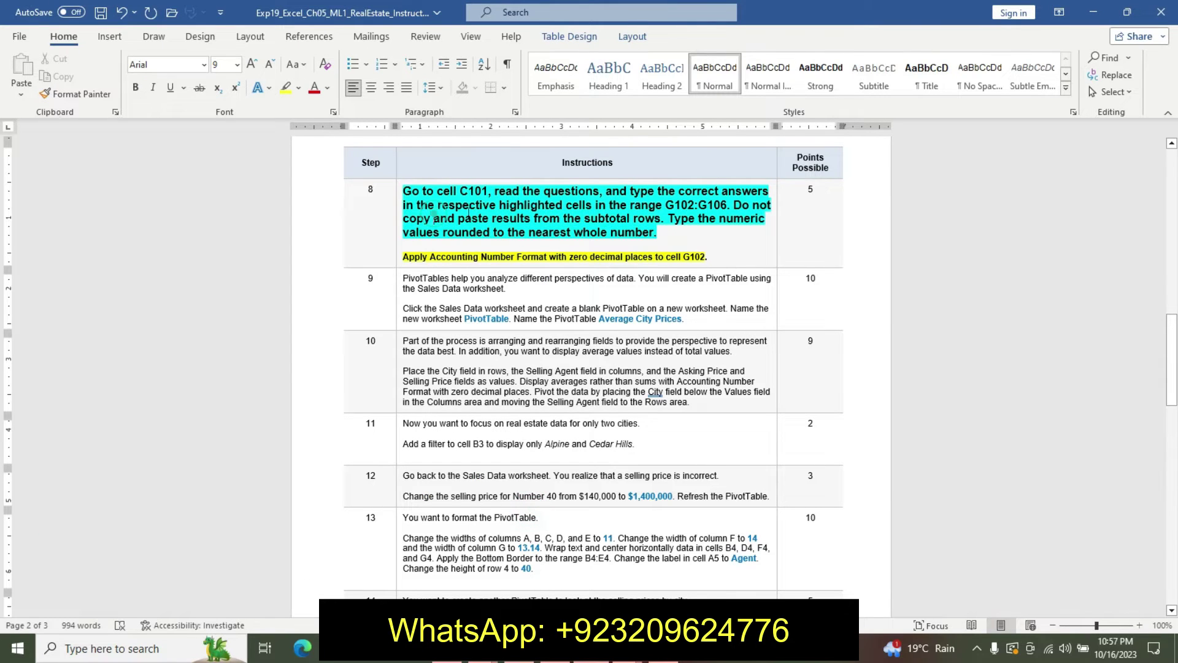
drag(772, 210, 460, 191)
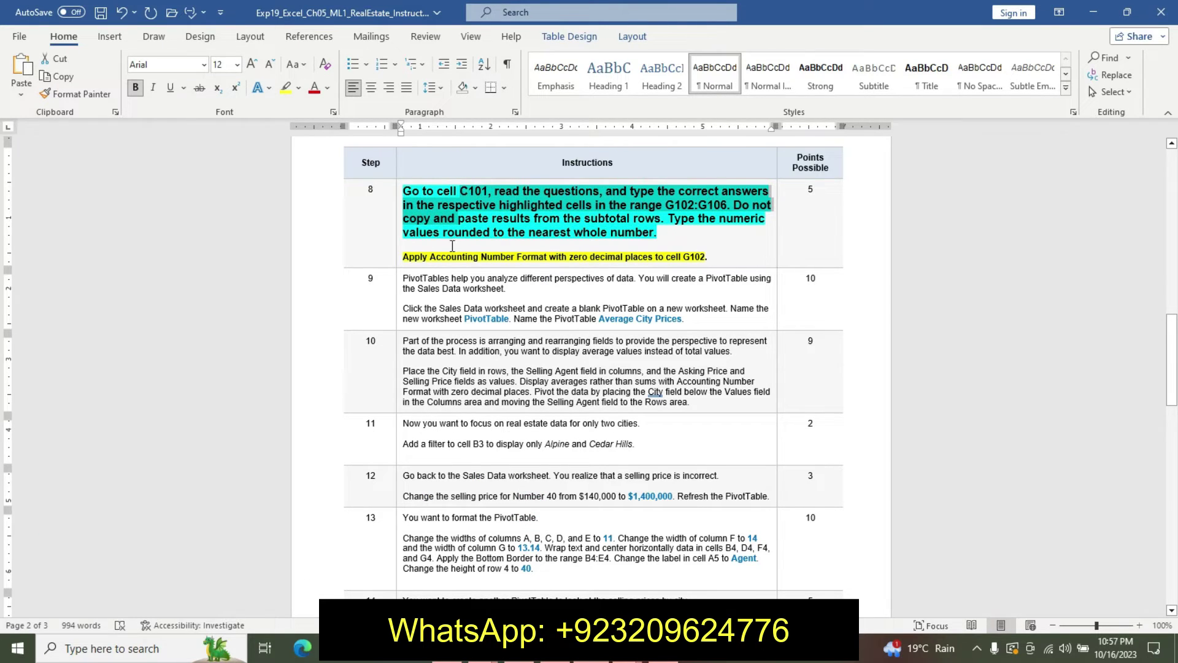
drag(406, 246, 706, 256)
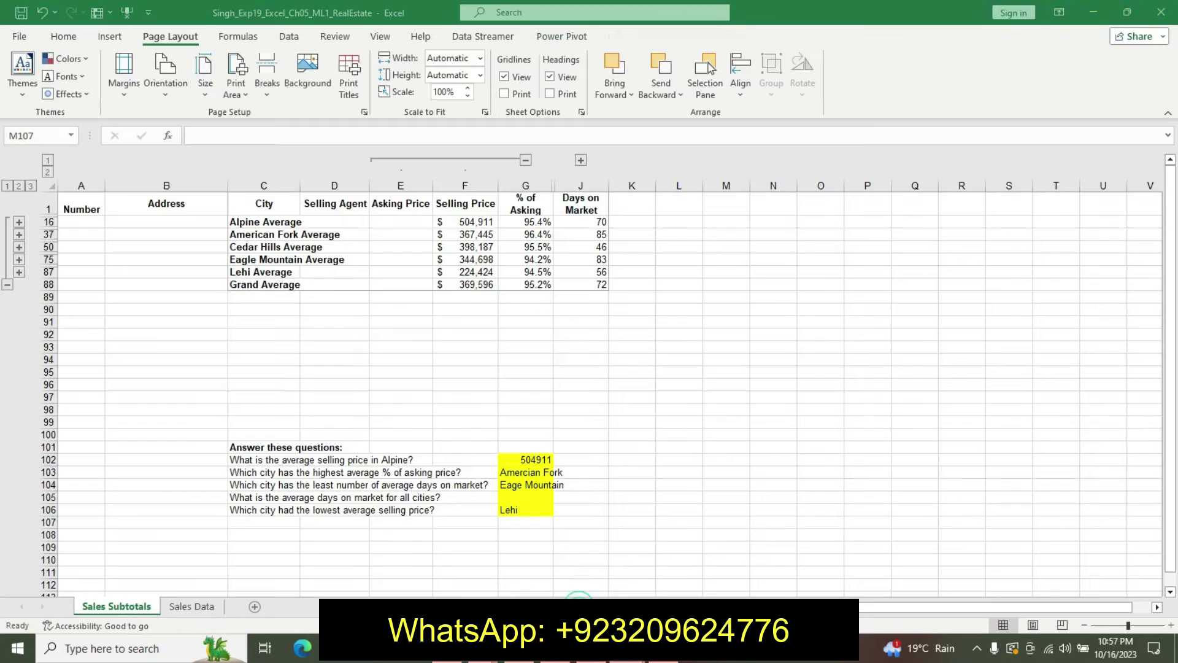
click(628, 559)
Format G102 as Accounting without decimals ($ 504,911), then undo the step 8 emphasis in Word
click(531, 457)
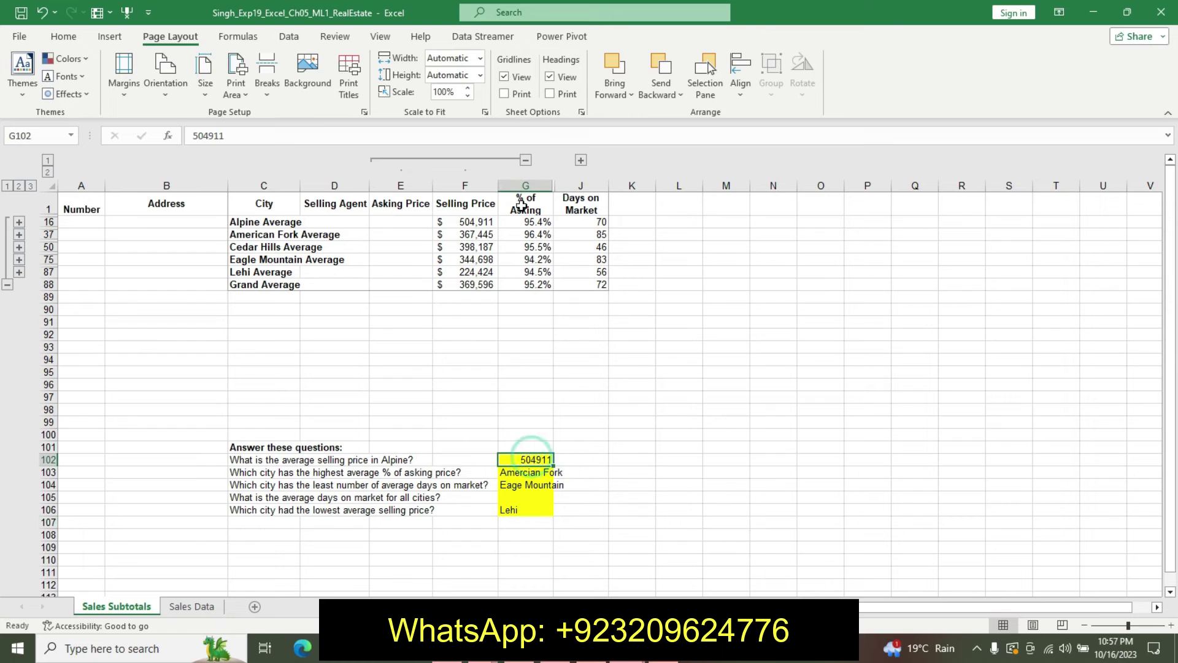
click(62, 37)
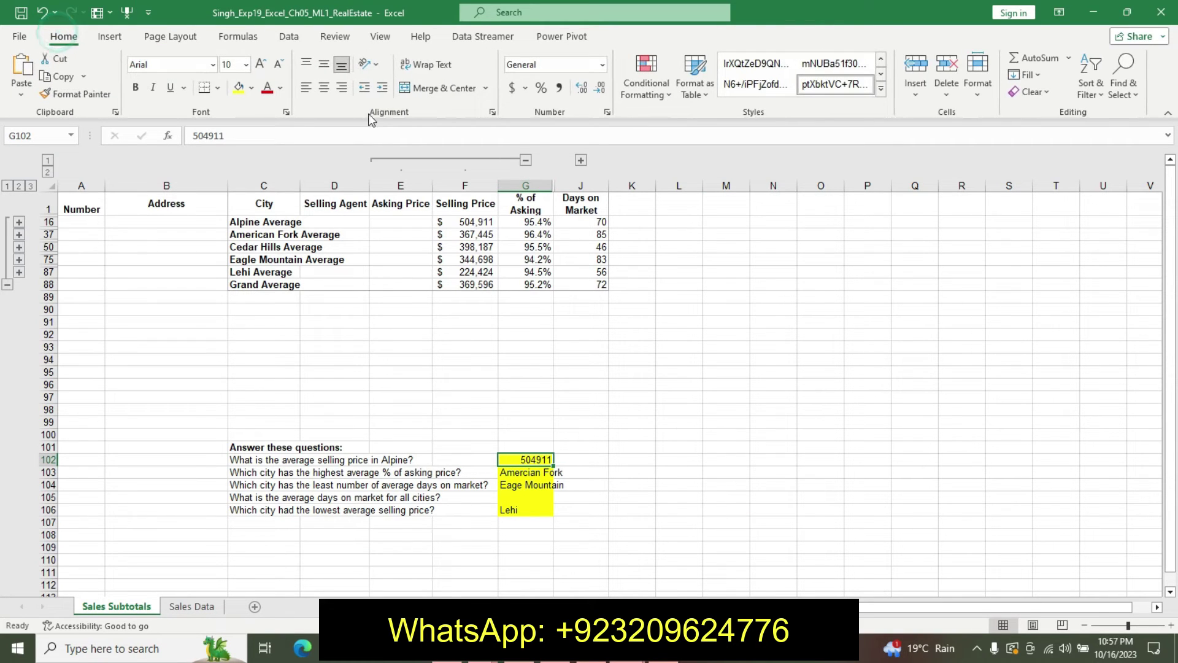
click(513, 88)
click(599, 87)
click(599, 88)
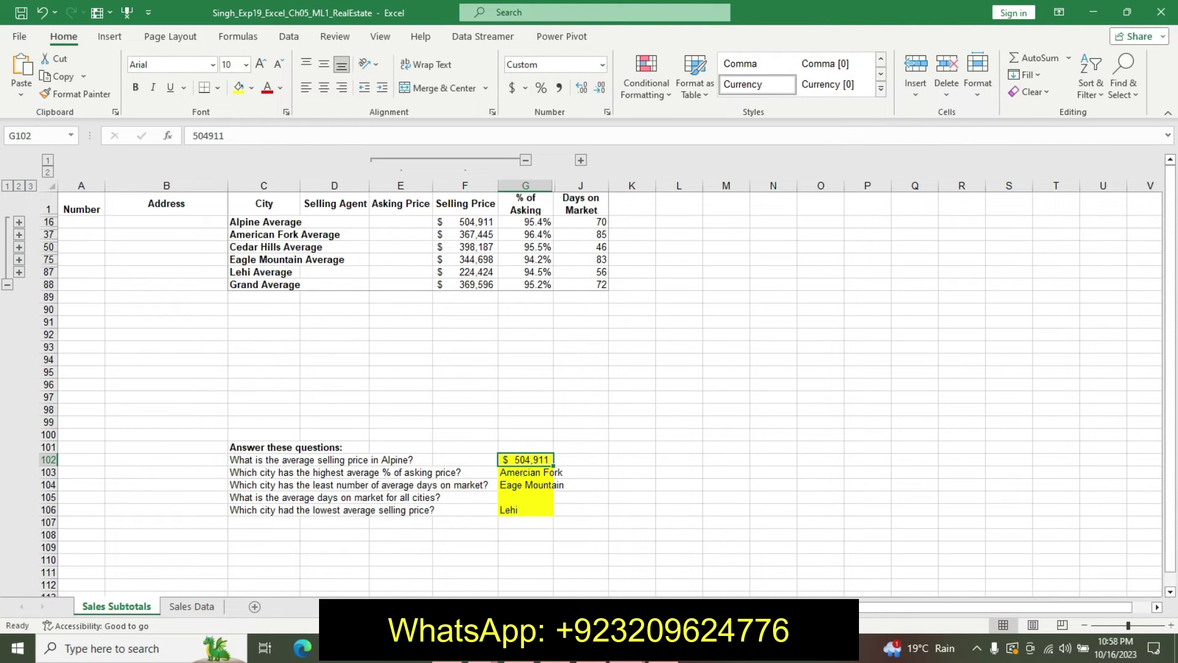
key(alt+Tab)
key(ctrl+z)
key(ctrl+z)
key(ctrl+z)
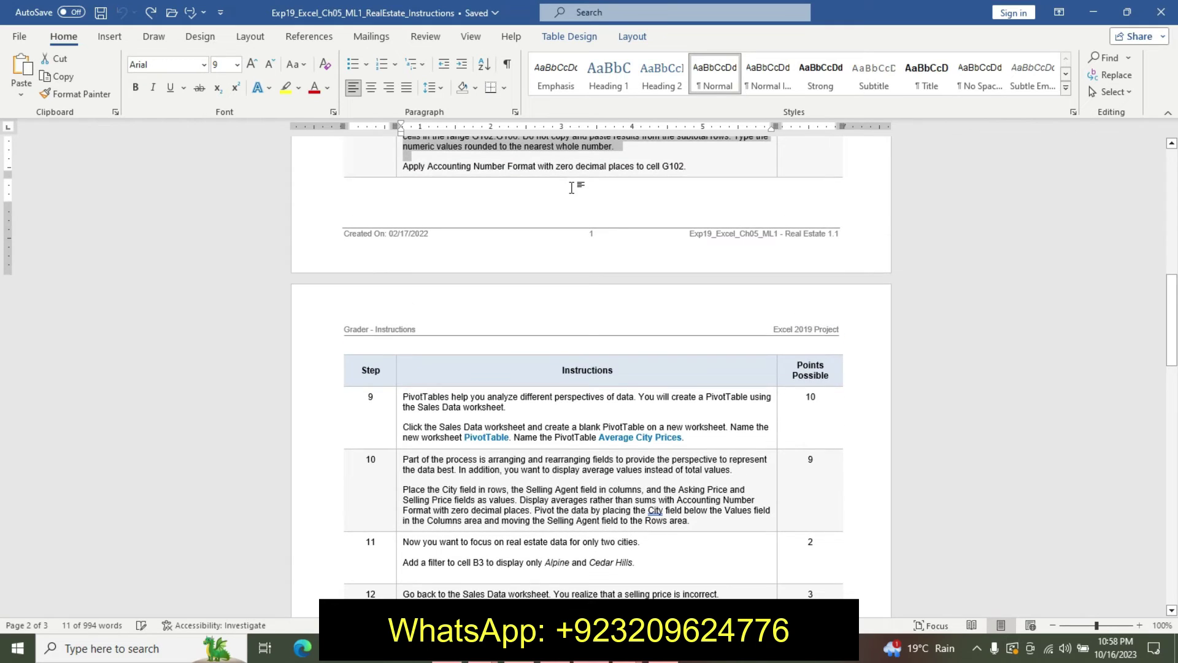
Highlight step 9's first paragraph in yellow
drag(1172, 329, 1172, 356)
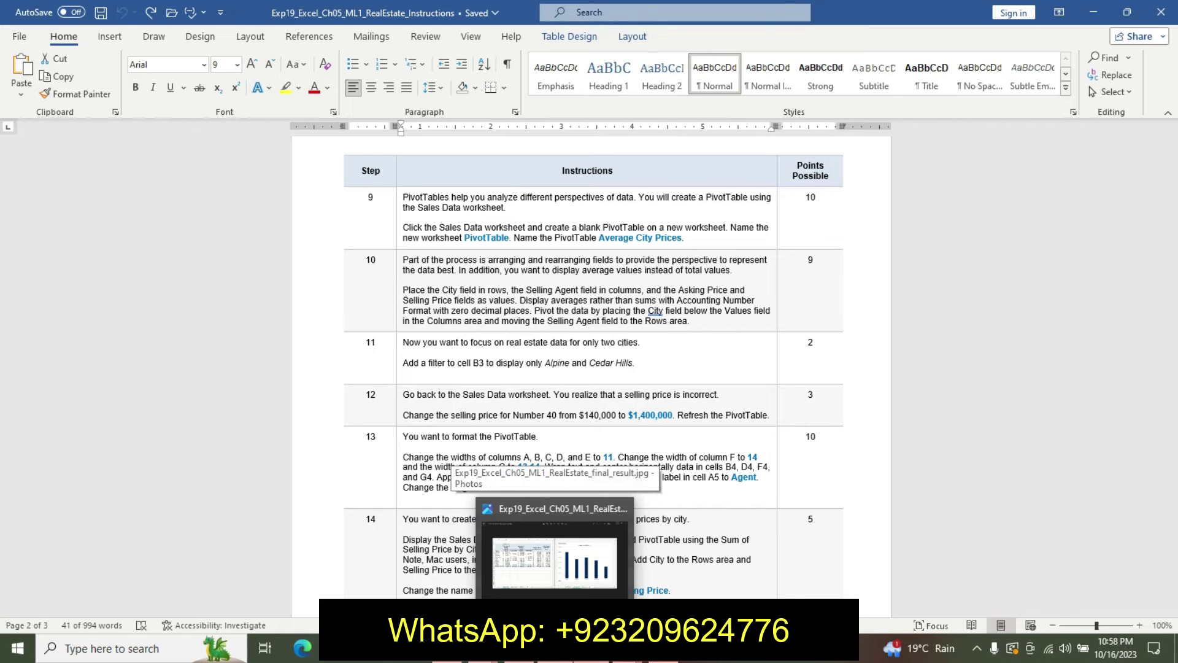
click(644, 358)
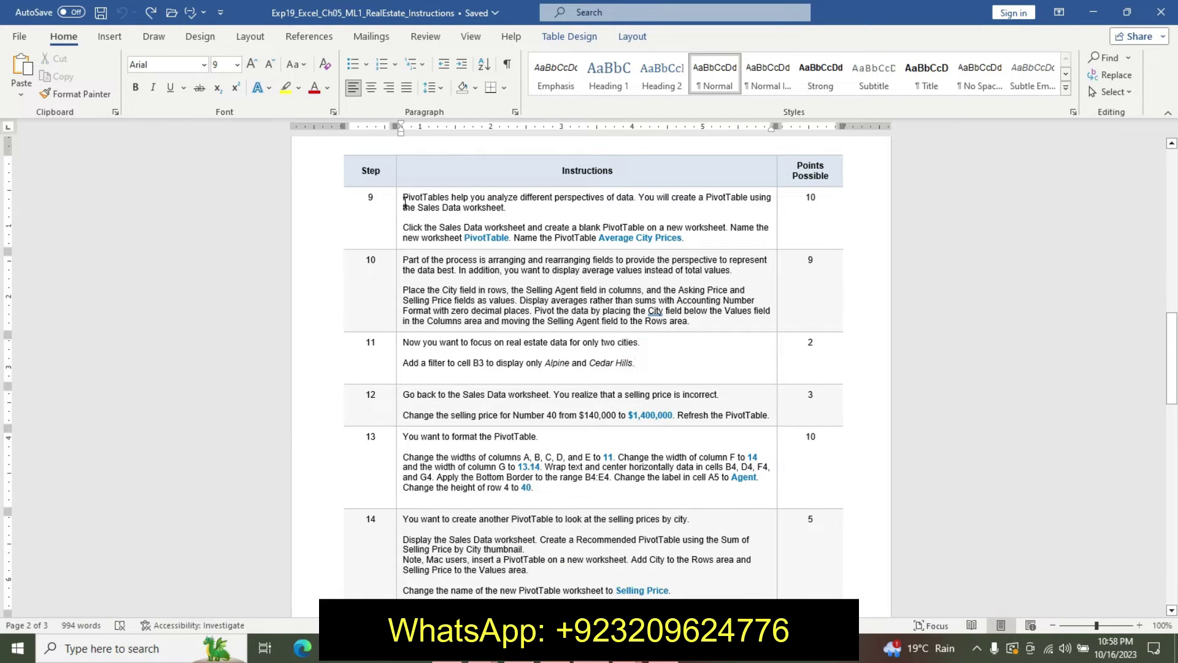
triple_click(409, 201)
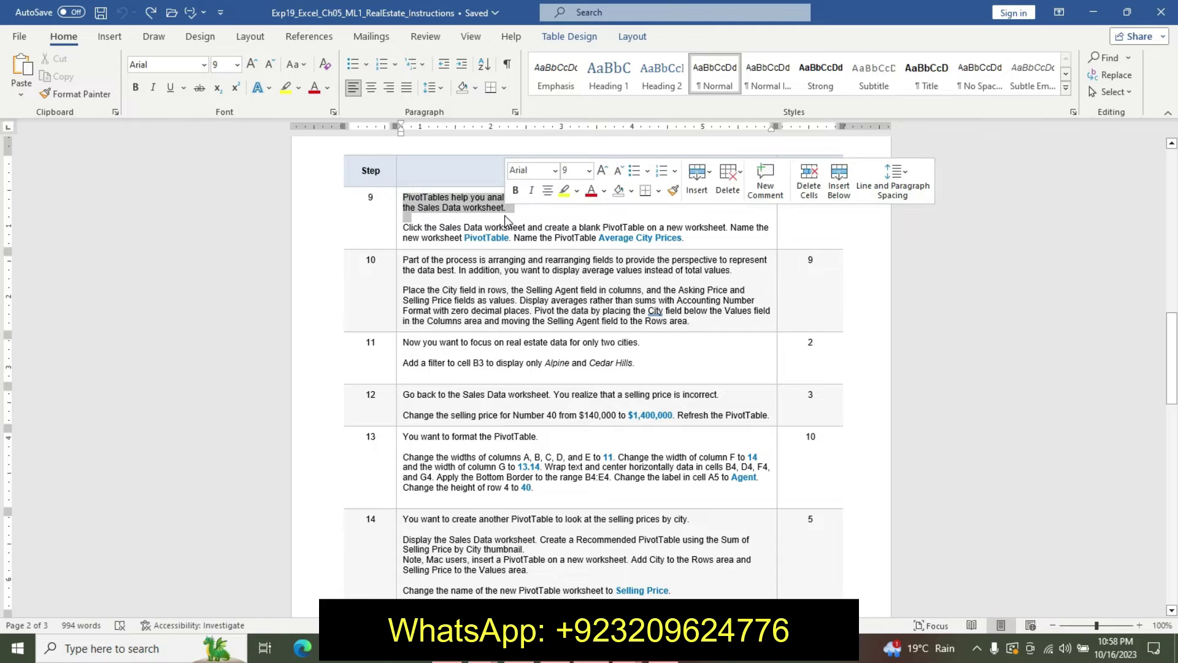
click(663, 232)
mouse_move(1172, 377)
mouse_down()
mouse_move(1174, 331)
mouse_move(1163, 369)
mouse_up()
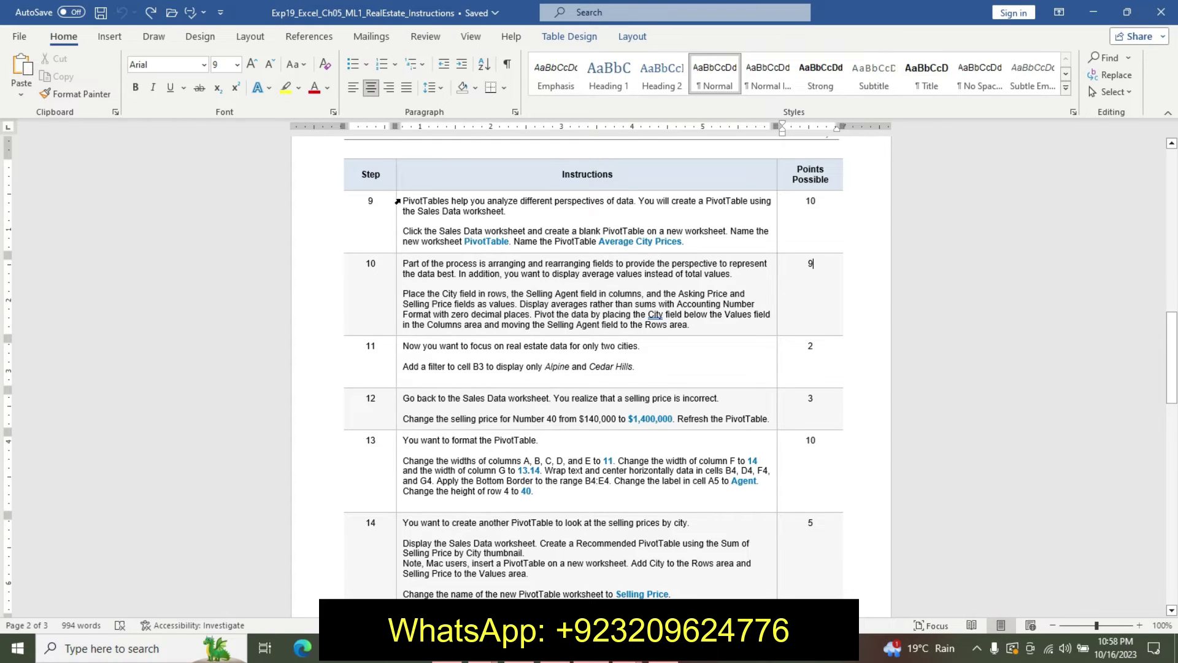
drag(400, 200, 511, 220)
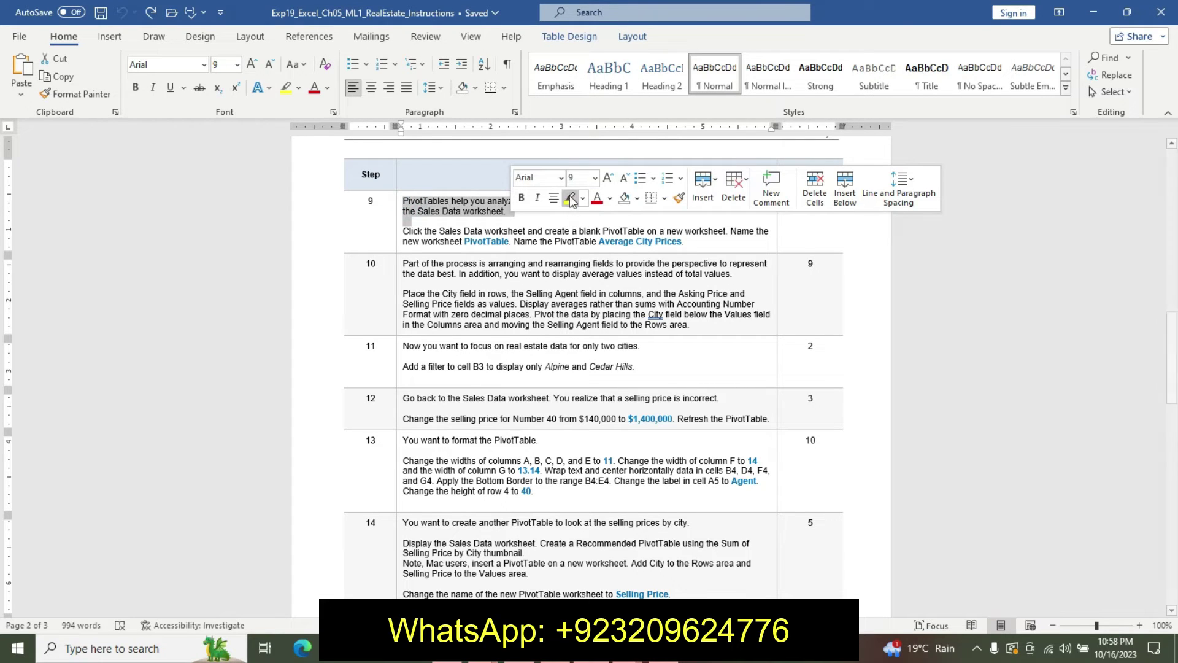
click(571, 198)
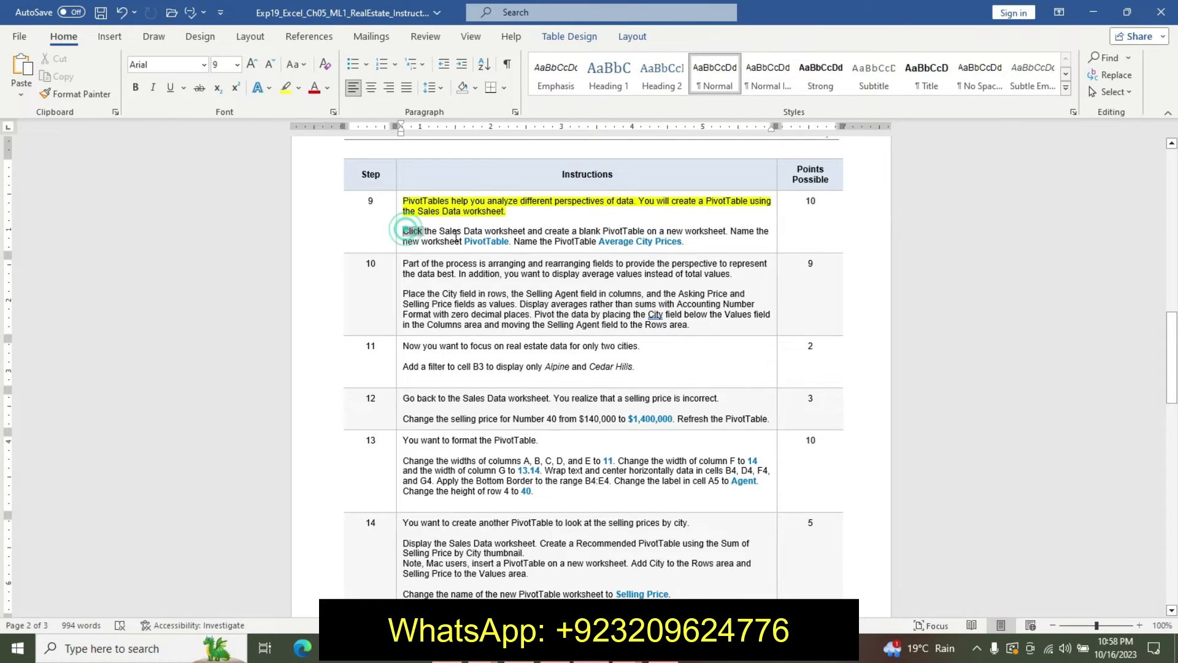
Make step 9's second paragraph bold, size 16, with cyan highlight
drag(407, 230, 658, 242)
click(658, 242)
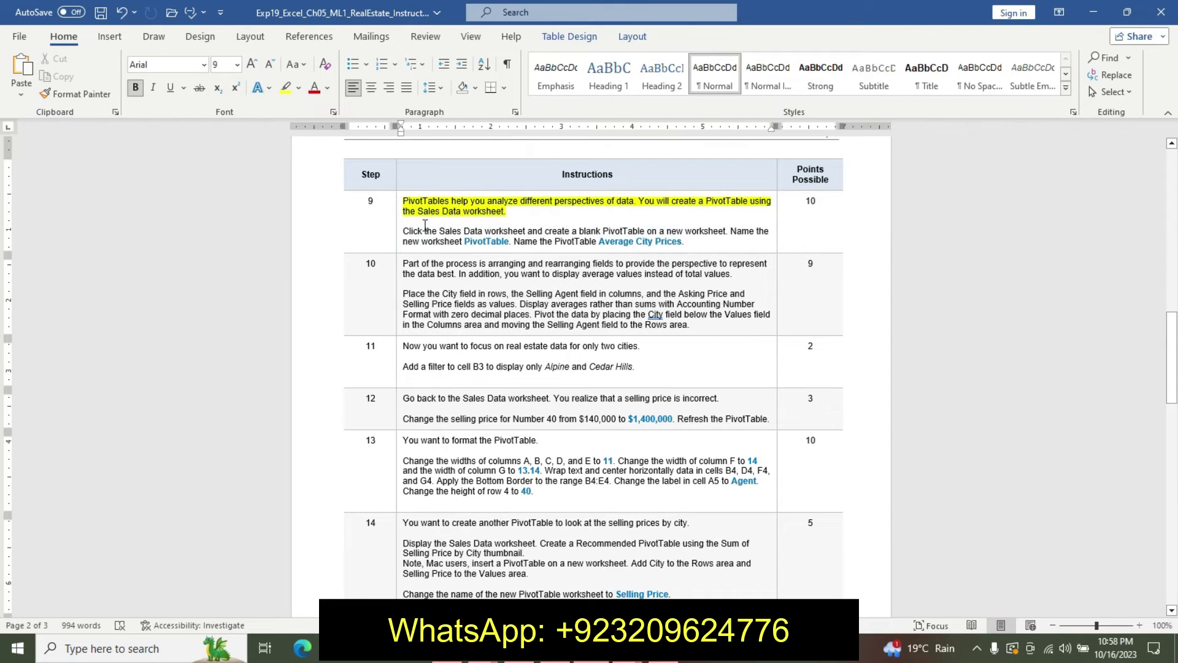
drag(405, 233, 686, 241)
click(808, 193)
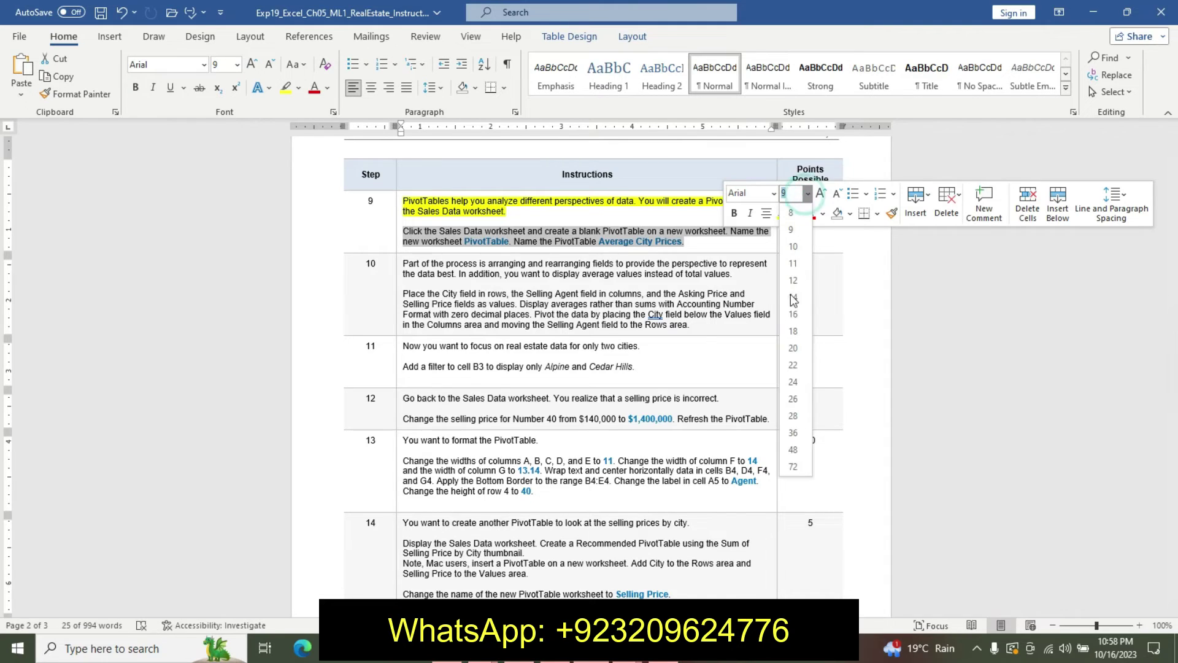
click(795, 308)
click(734, 213)
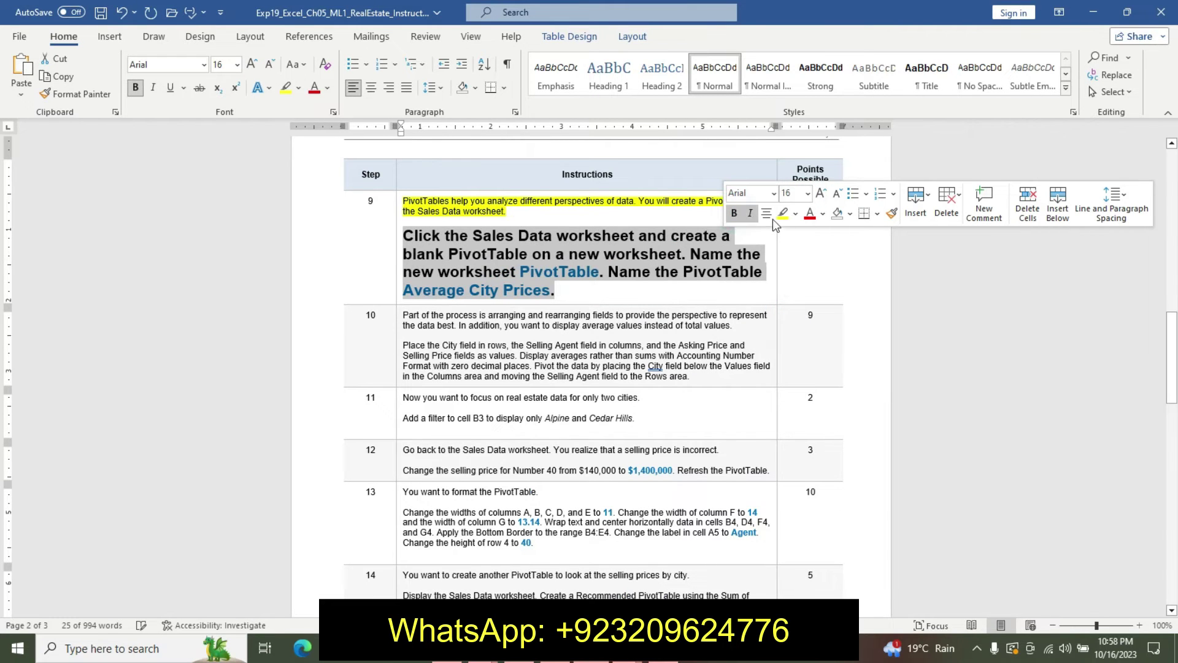
click(795, 214)
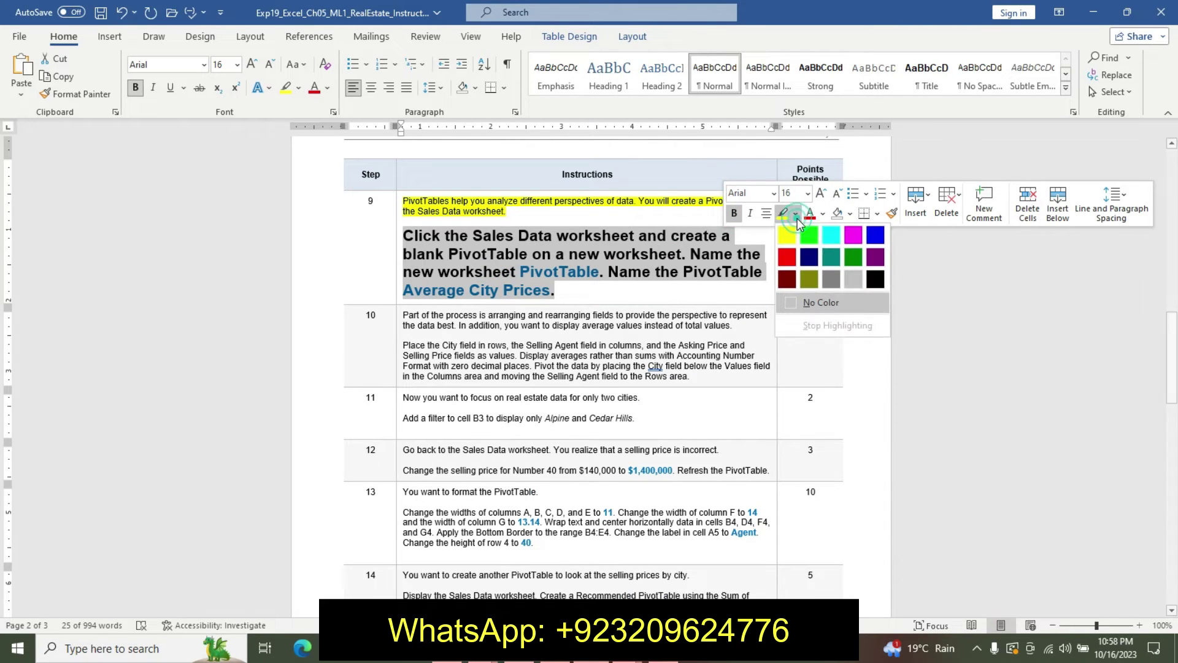
click(832, 236)
click(601, 235)
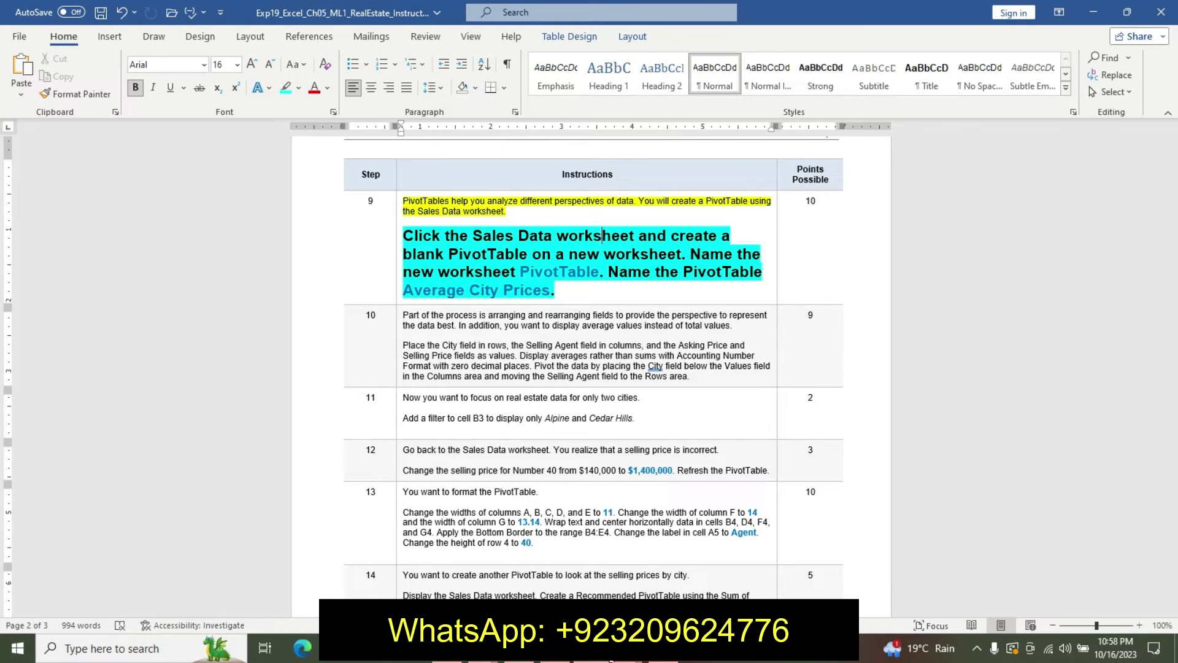
drag(531, 270, 601, 277)
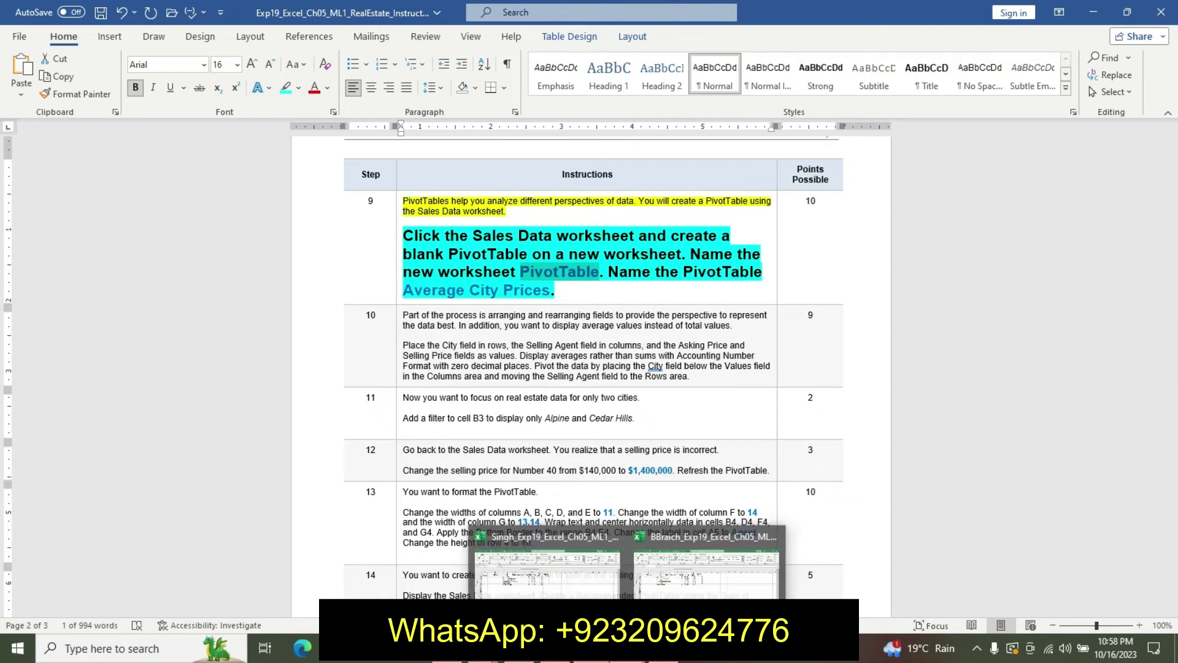
Insert a blank PivotTable from the Sales Data on a new sheet
click(546, 571)
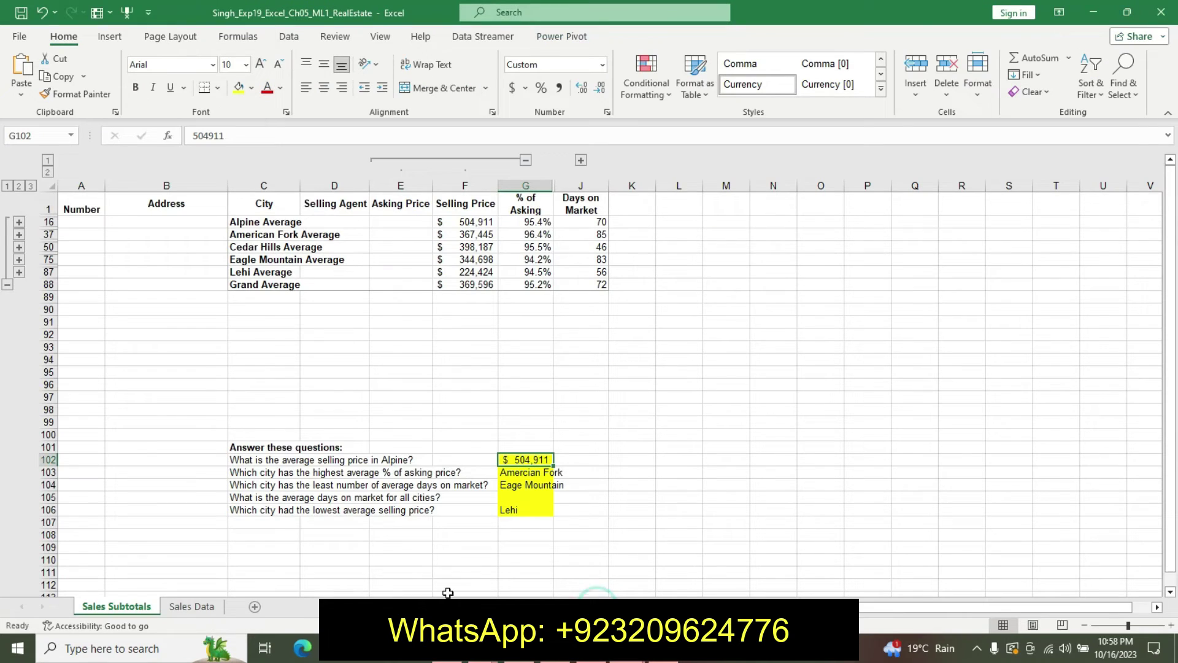
click(193, 606)
click(228, 445)
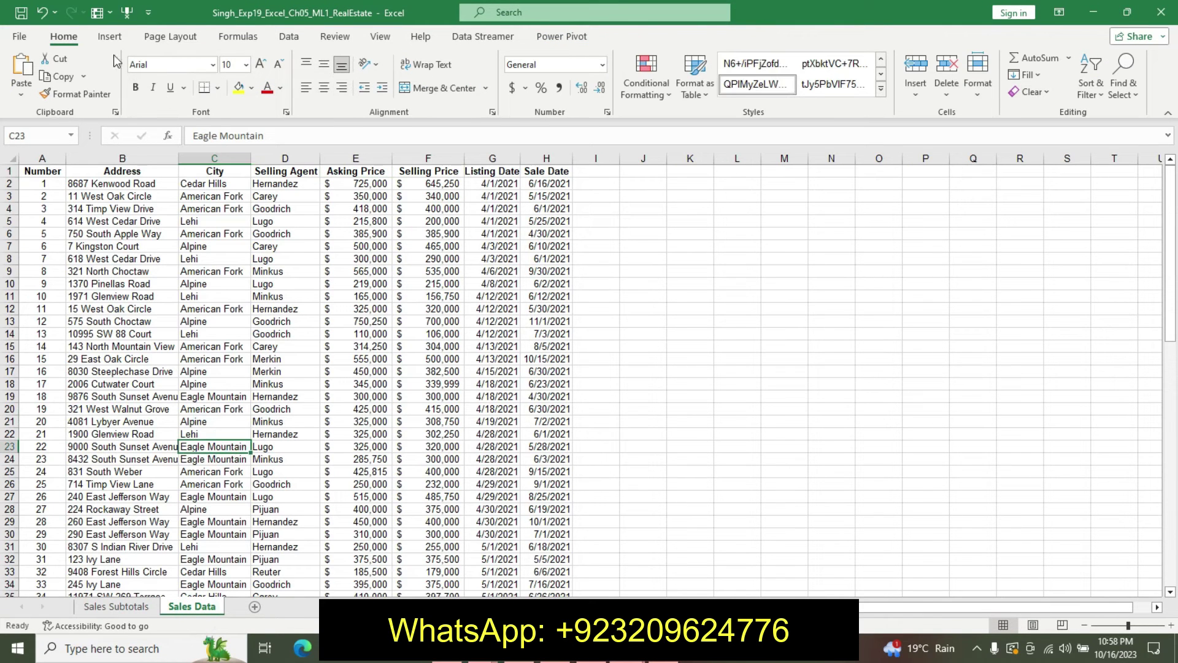
click(109, 37)
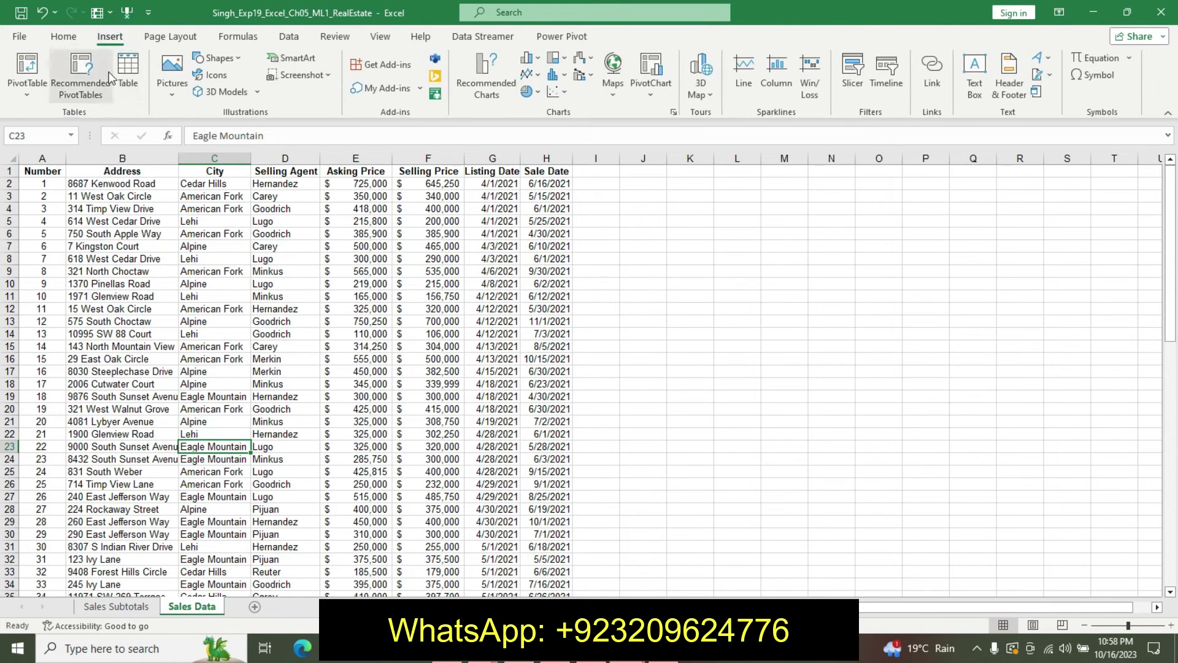
click(40, 64)
click(757, 423)
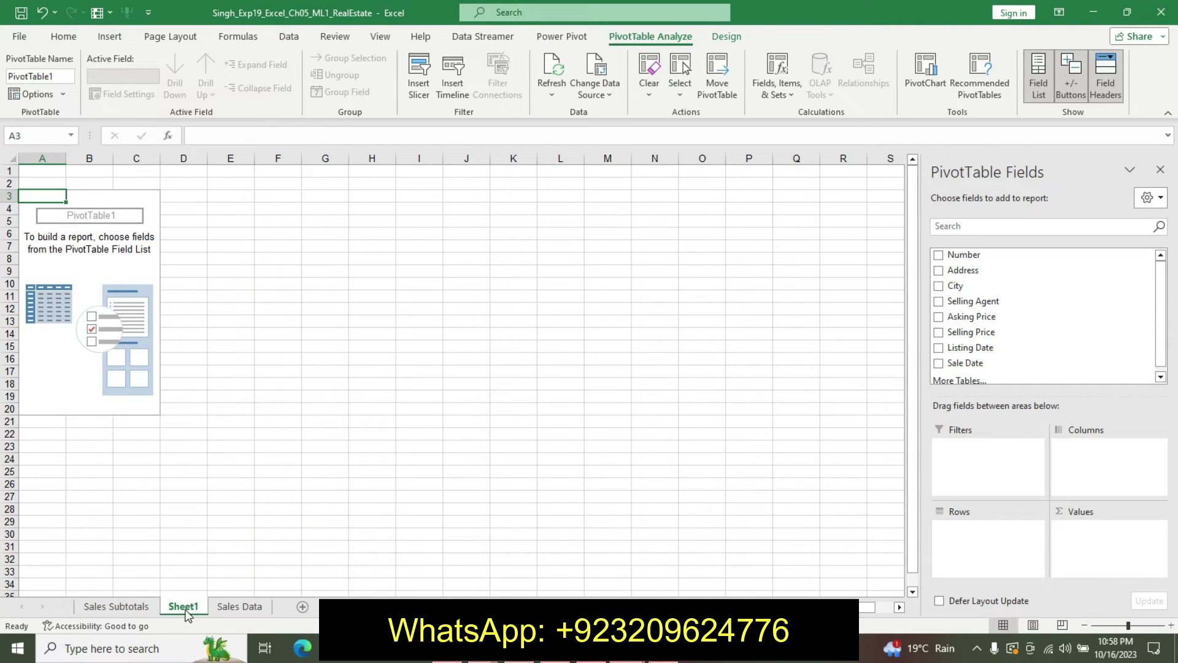
Rename the new sheet to 'PivotTable' and go back to the Word instructions
right_click(187, 614)
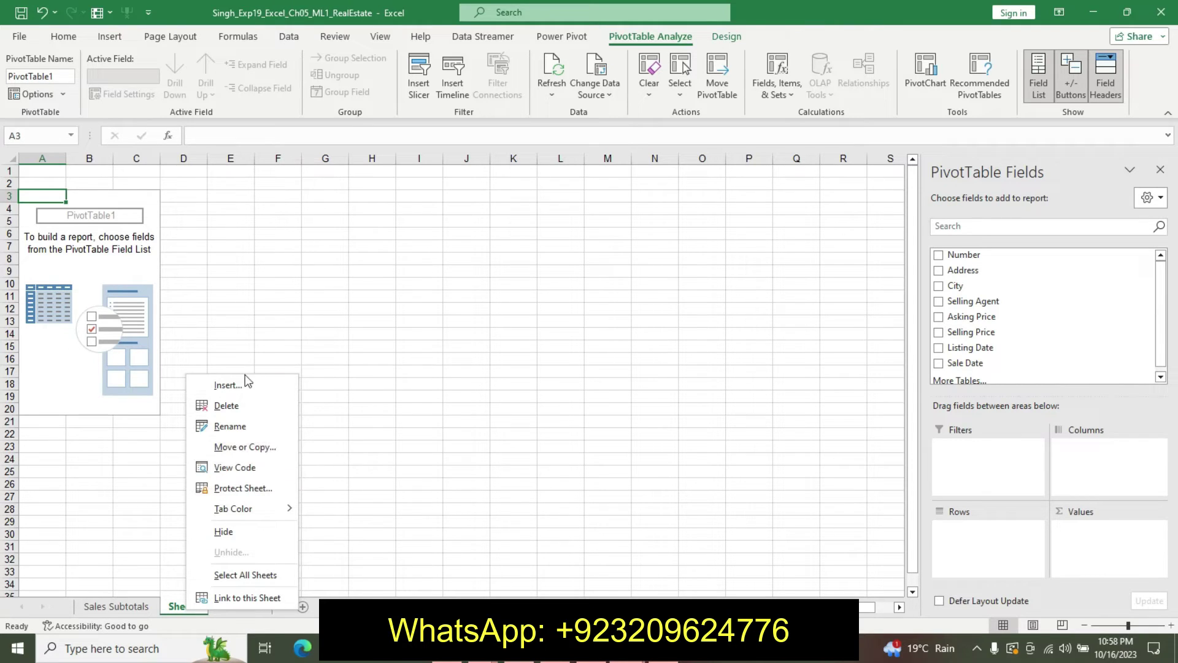
click(230, 427)
text(PivotTable)
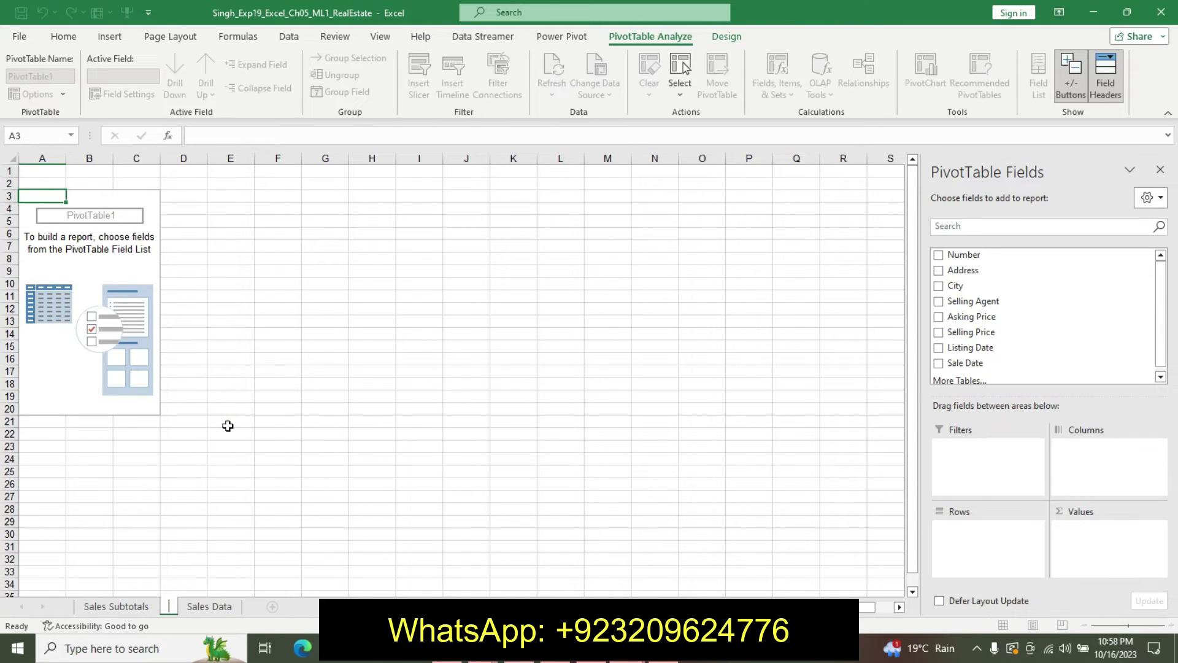
key(Return)
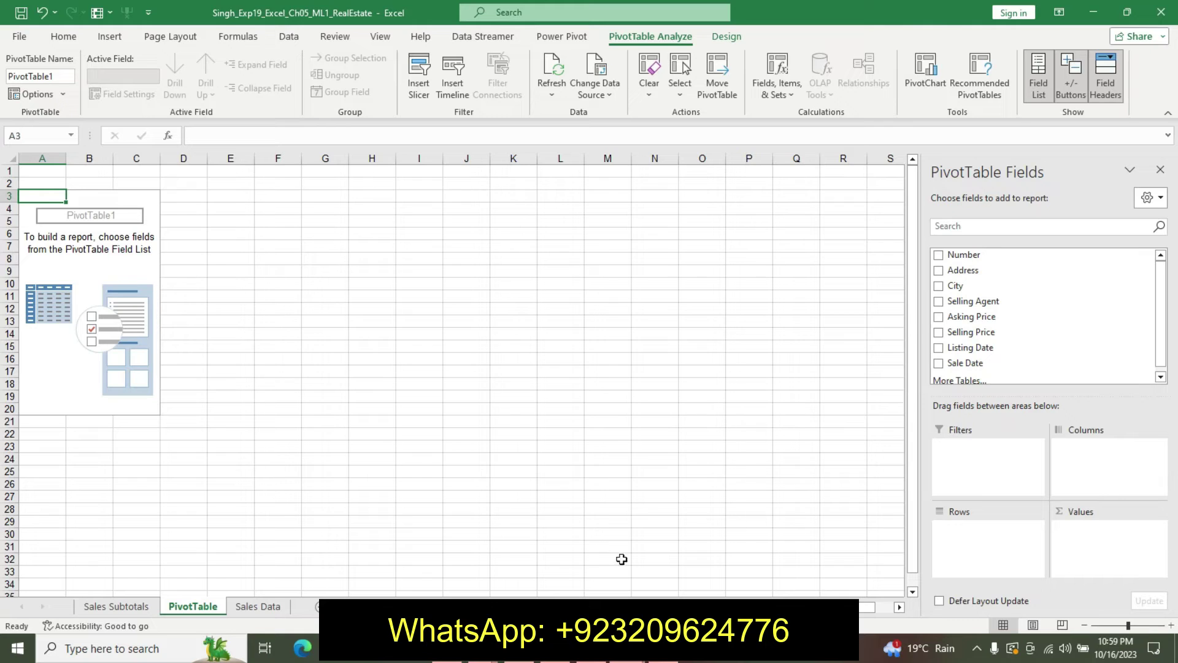
key(alt+Tab)
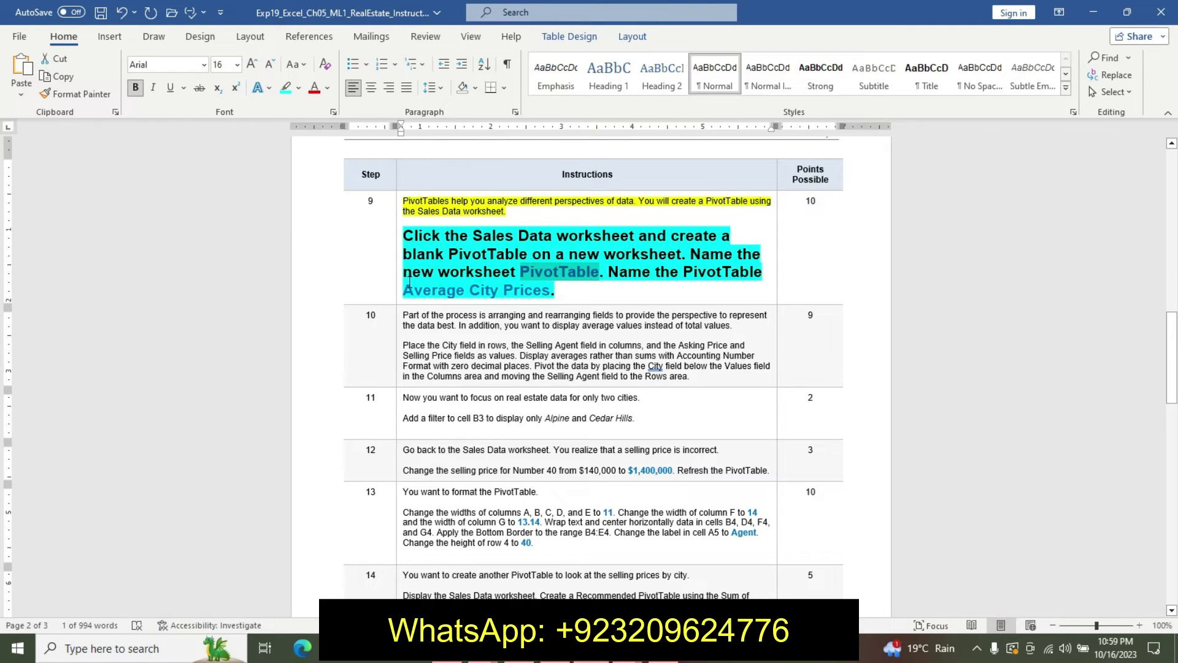
Name the PivotTable 'Average City Prices'
drag(405, 287, 535, 289)
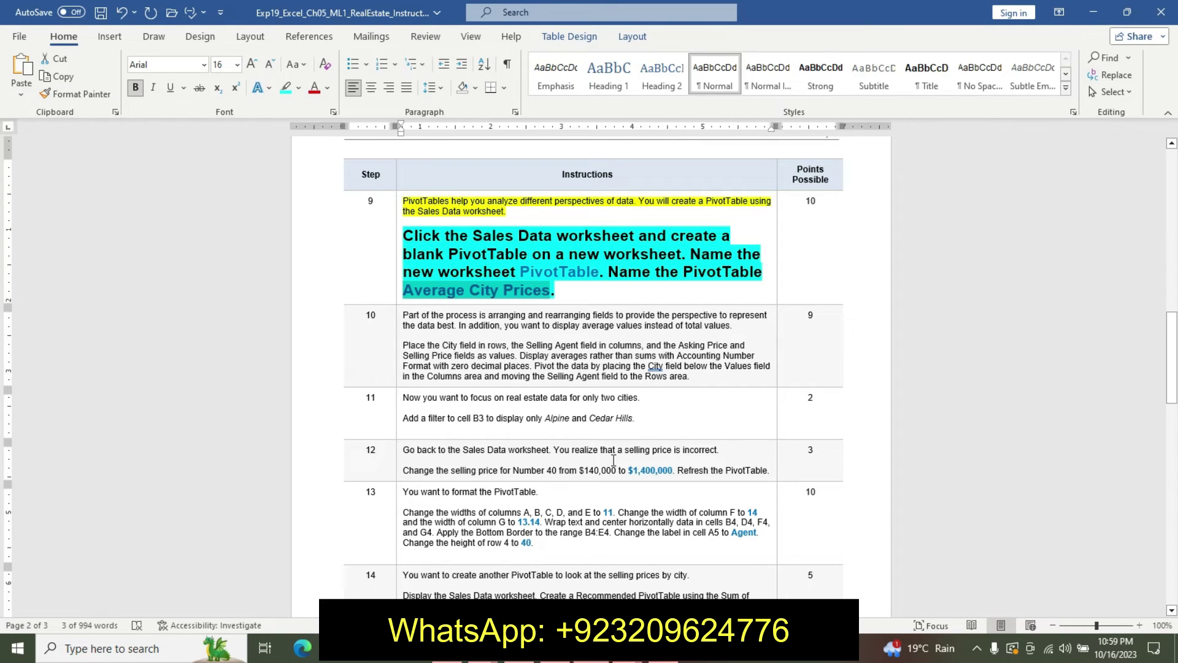
click(559, 648)
click(560, 589)
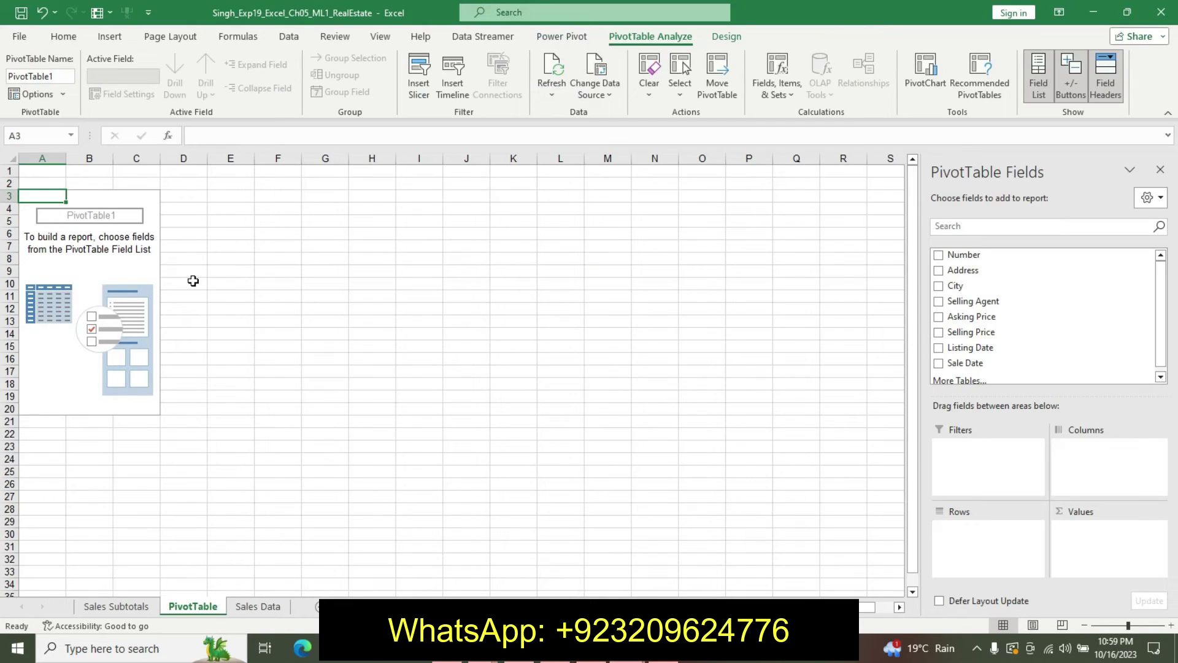
click(40, 76)
key(BackSpace)
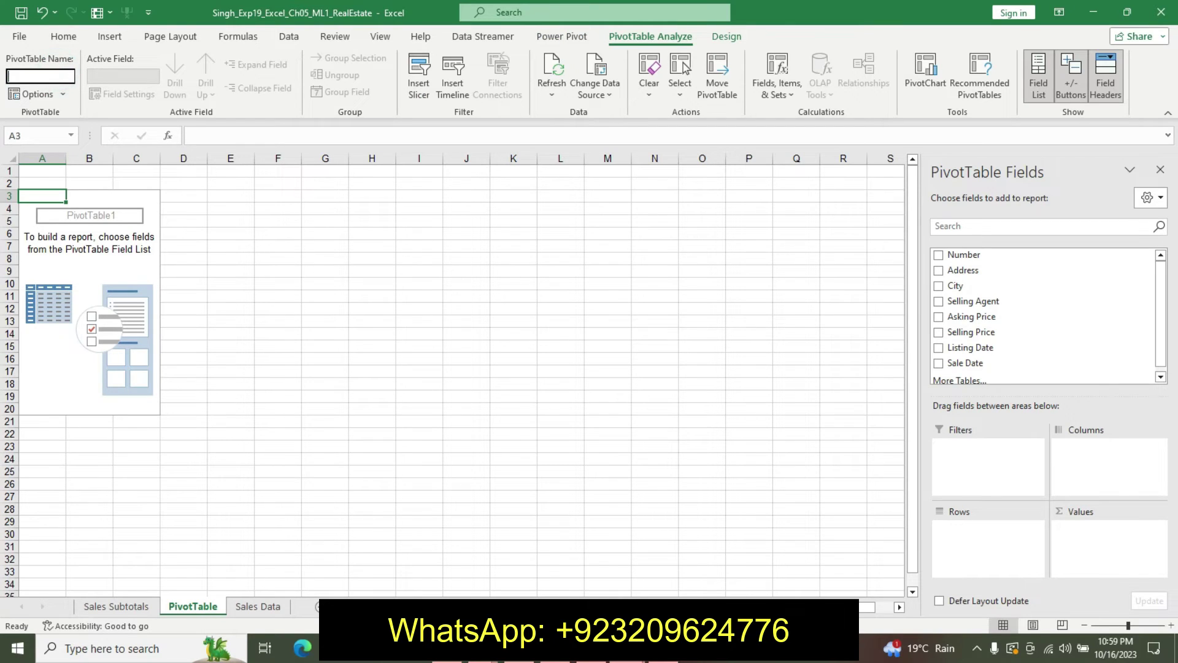
text(Average City Prices)
key(Return)
Undo step 9's enlarged formatting in the Word instructions
key(alt+Tab)
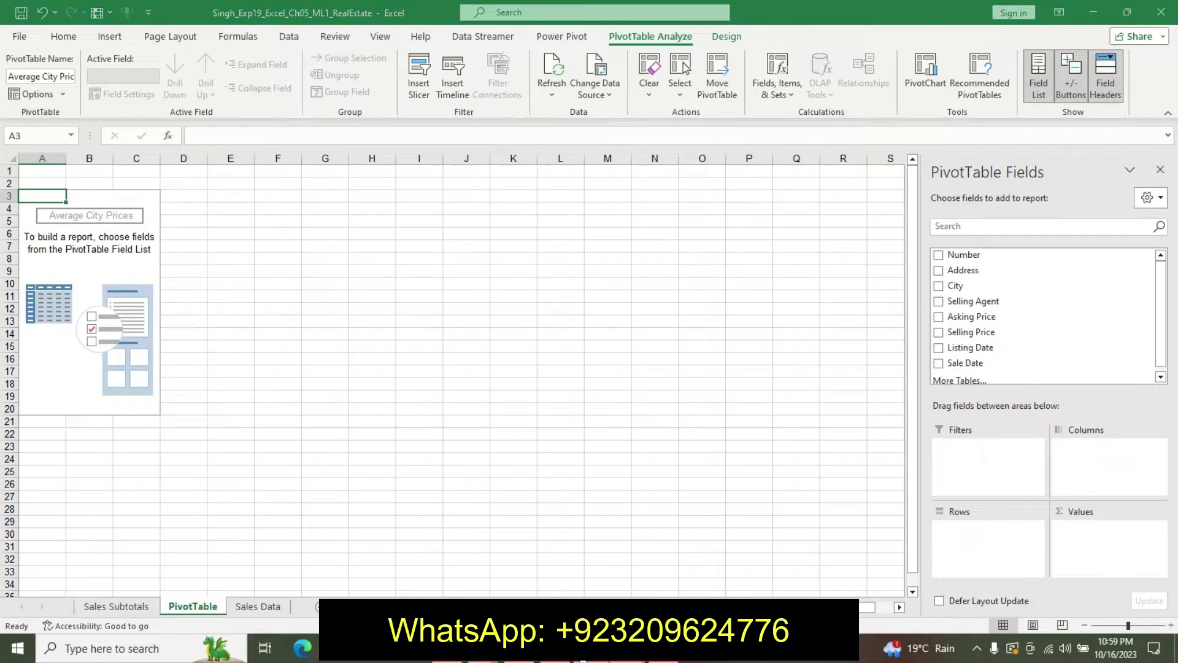
key(ctrl+z)
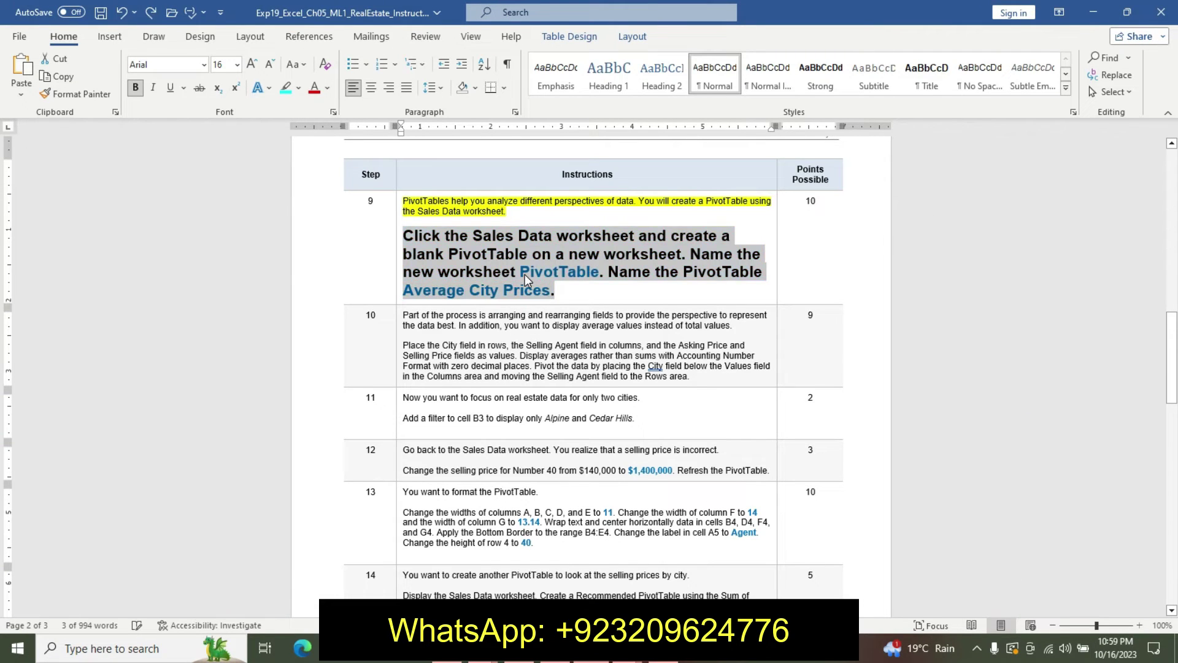
key(ctrl+z)
key(ctrl+z)
key(ctrl+z)
key(ctrl+z)
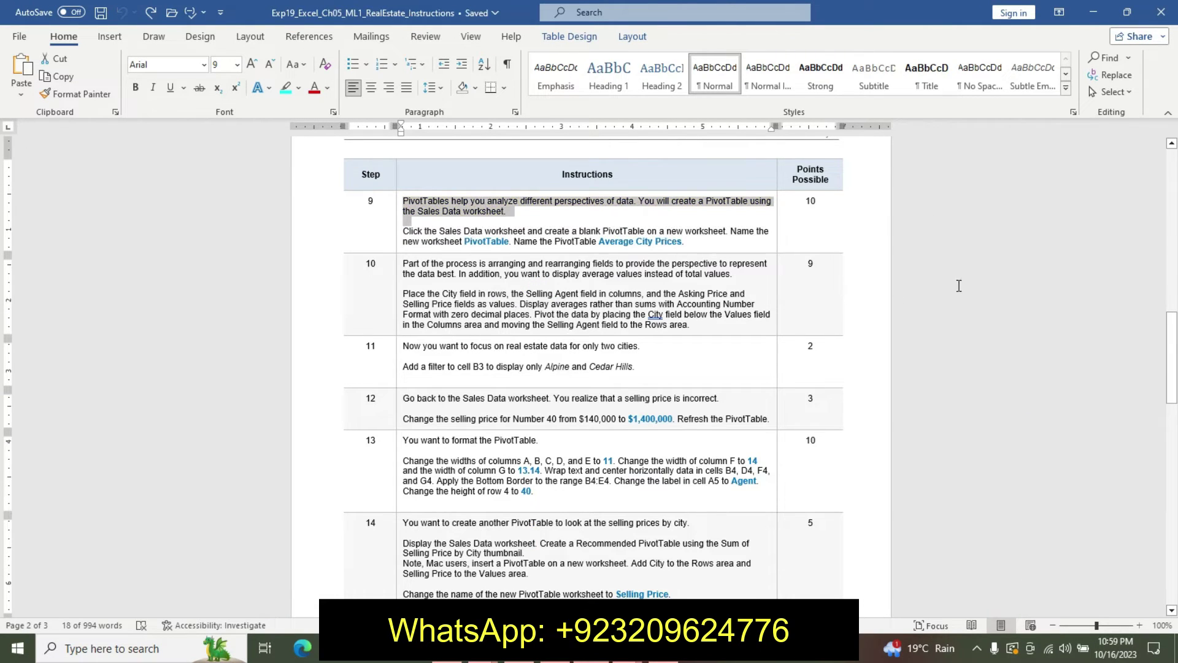
Highlight step 10's opening paragraph in yellow
drag(1171, 359, 1172, 367)
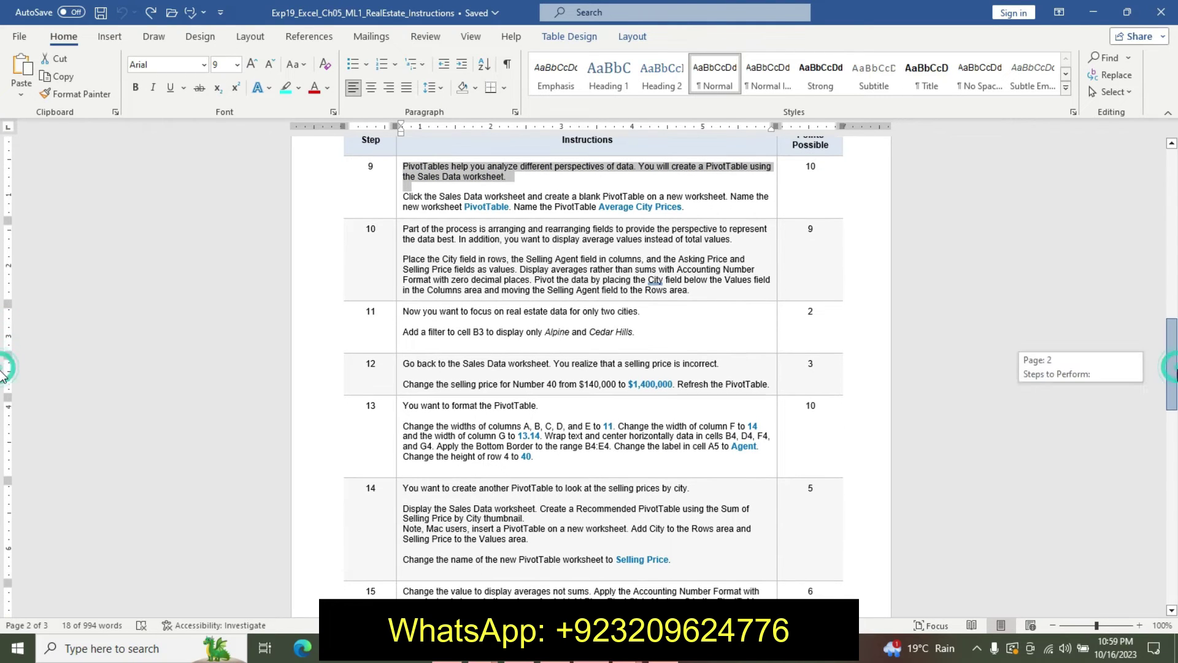
click(1013, 377)
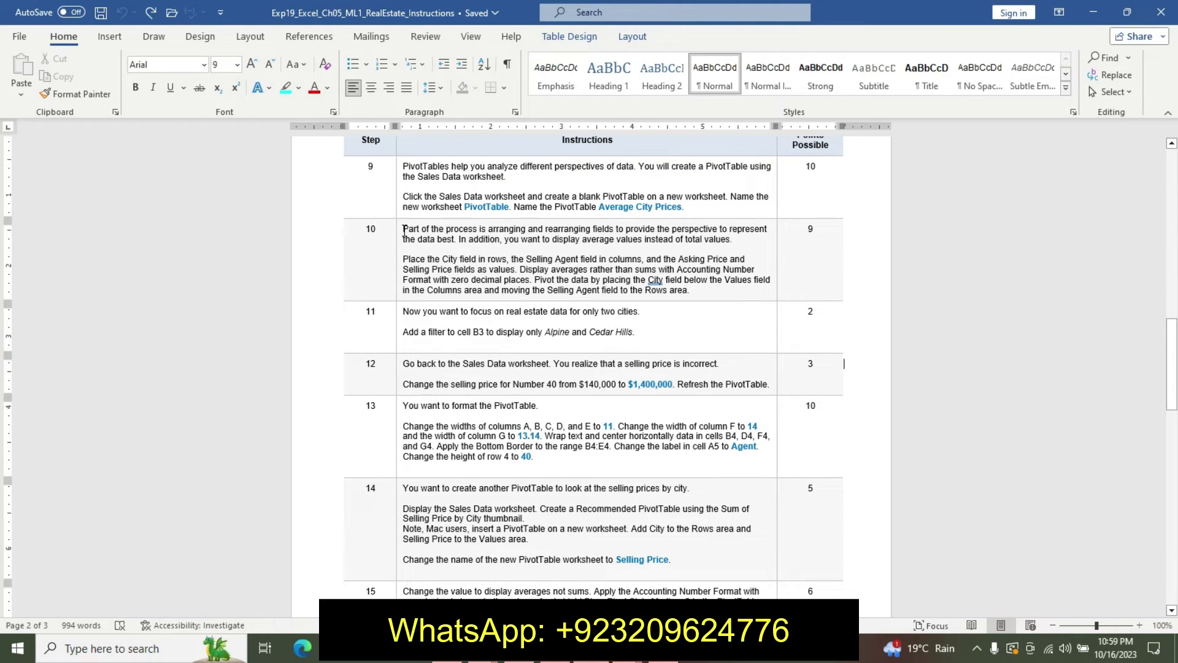
drag(403, 230, 466, 246)
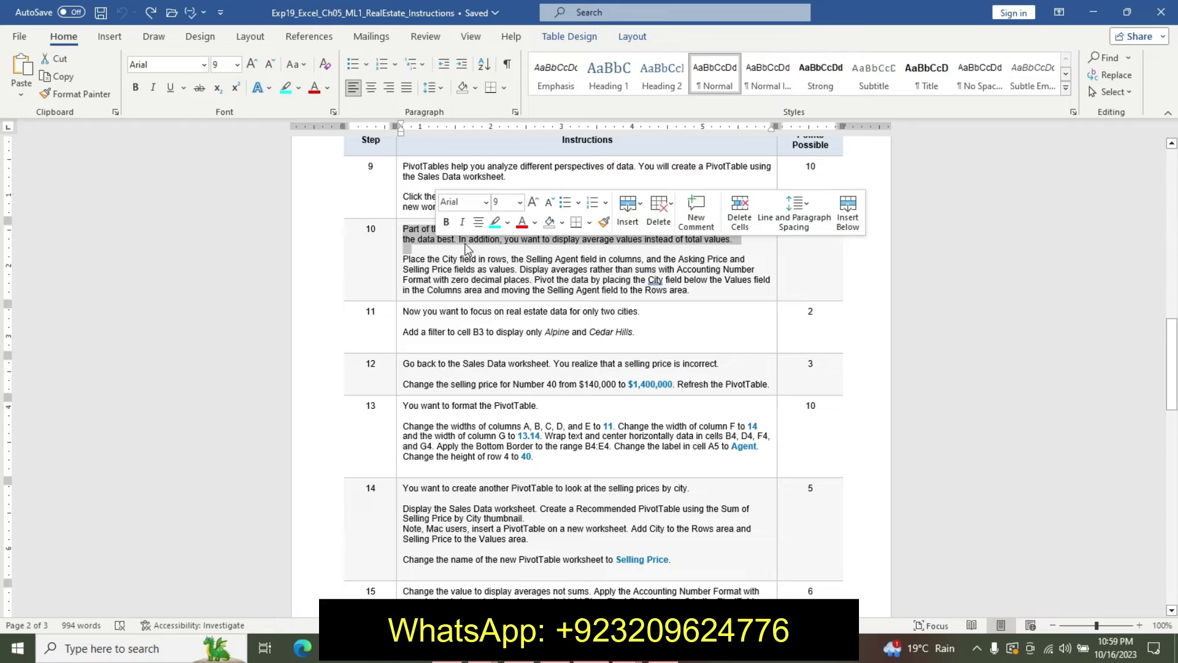
click(507, 222)
click(504, 236)
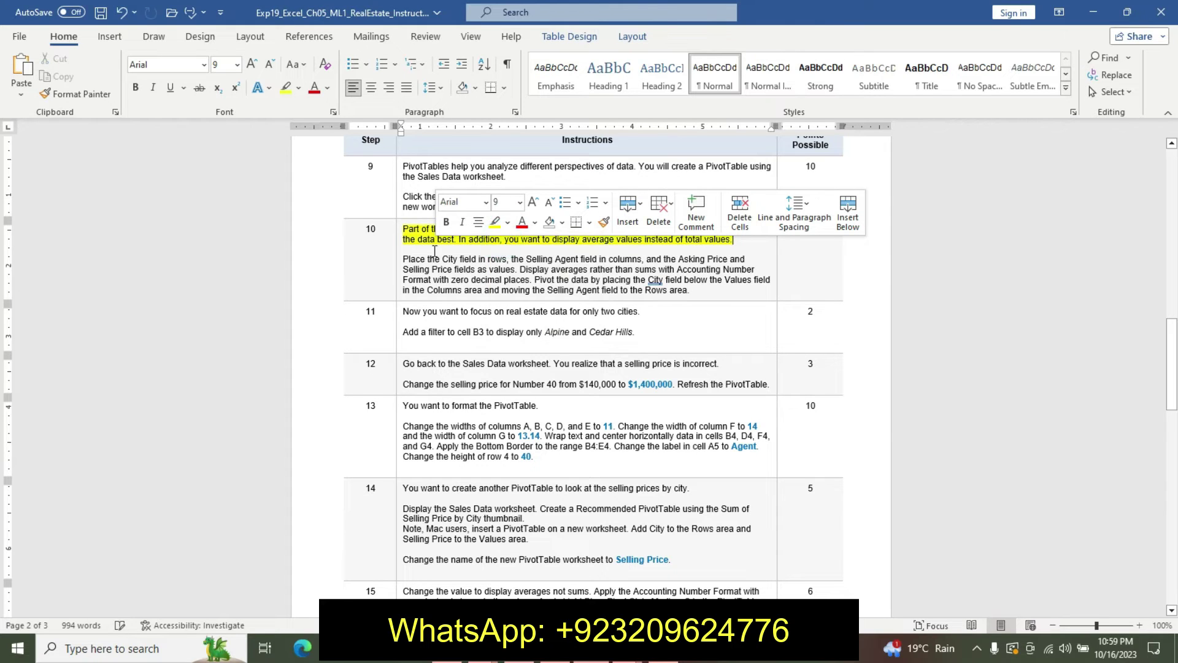
Make step 10's task paragraph bold, 12 pt, turquoise-highlighted, then return to Excel
drag(404, 257, 769, 287)
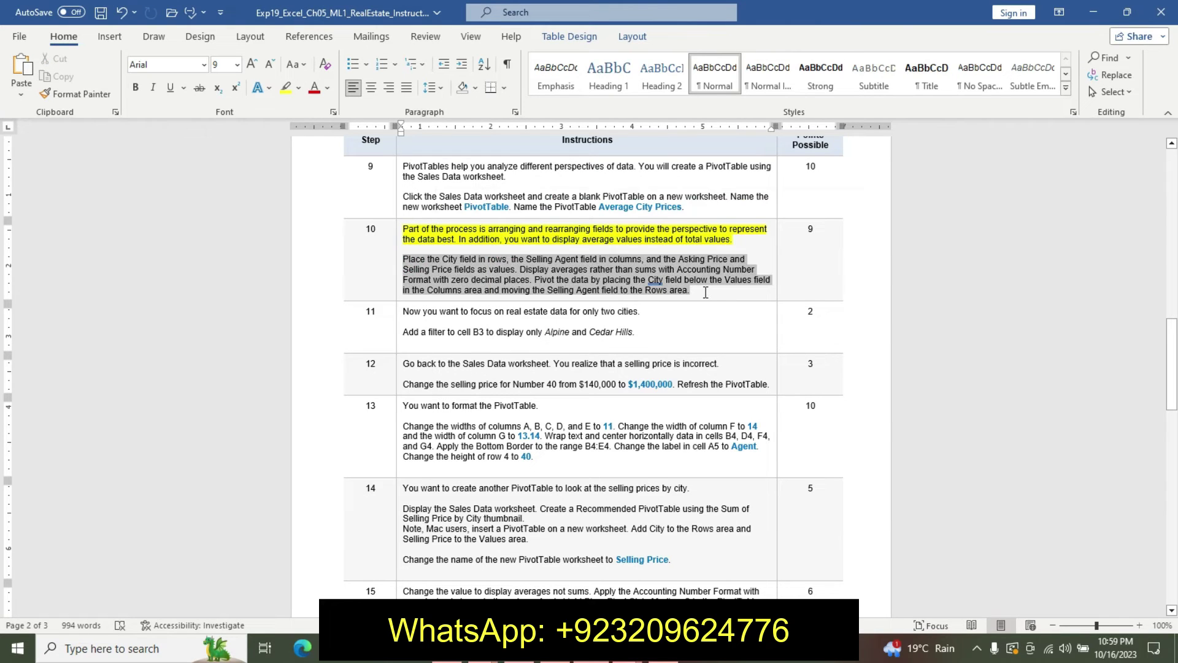
click(788, 247)
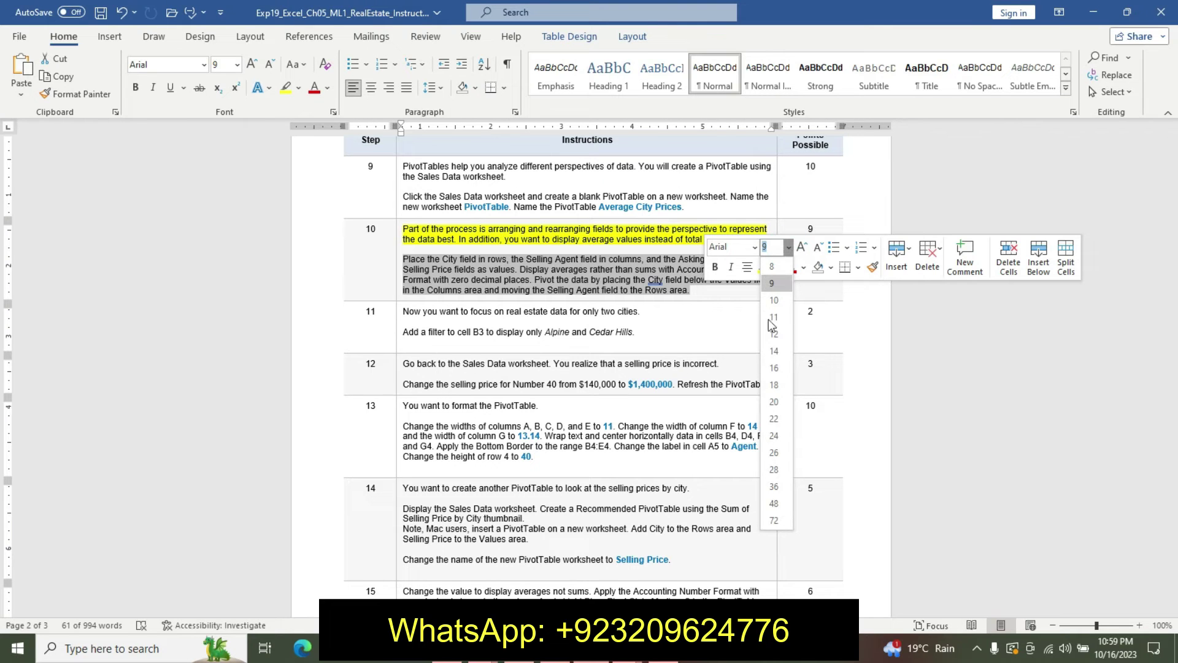
click(774, 353)
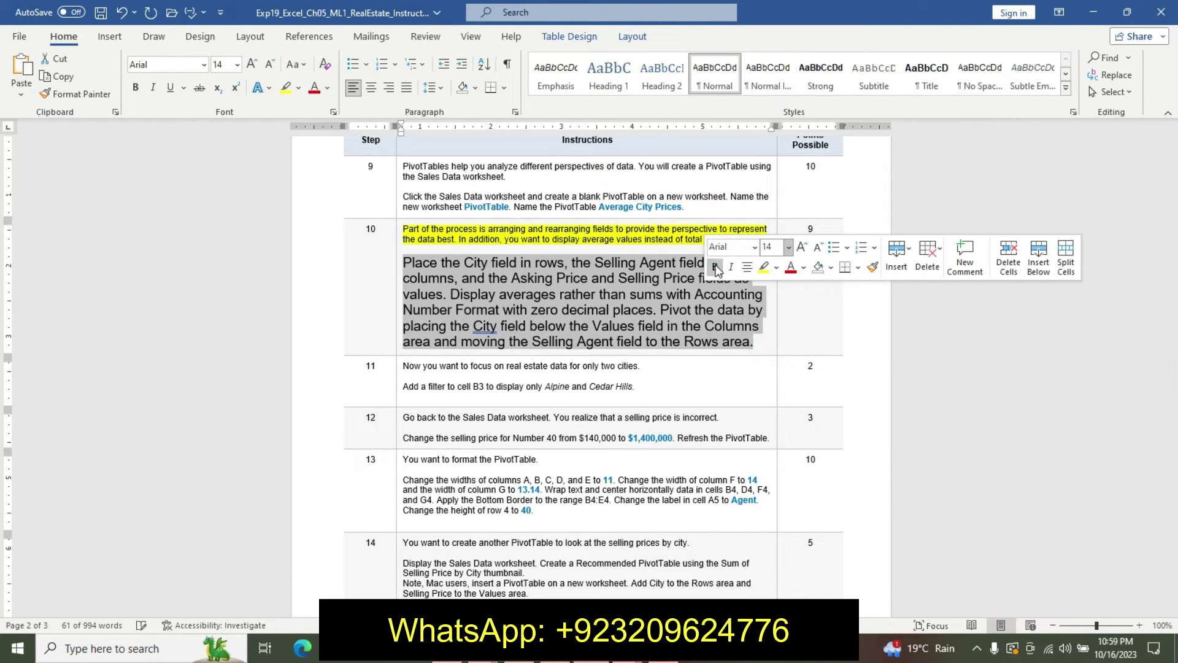
click(715, 266)
click(788, 247)
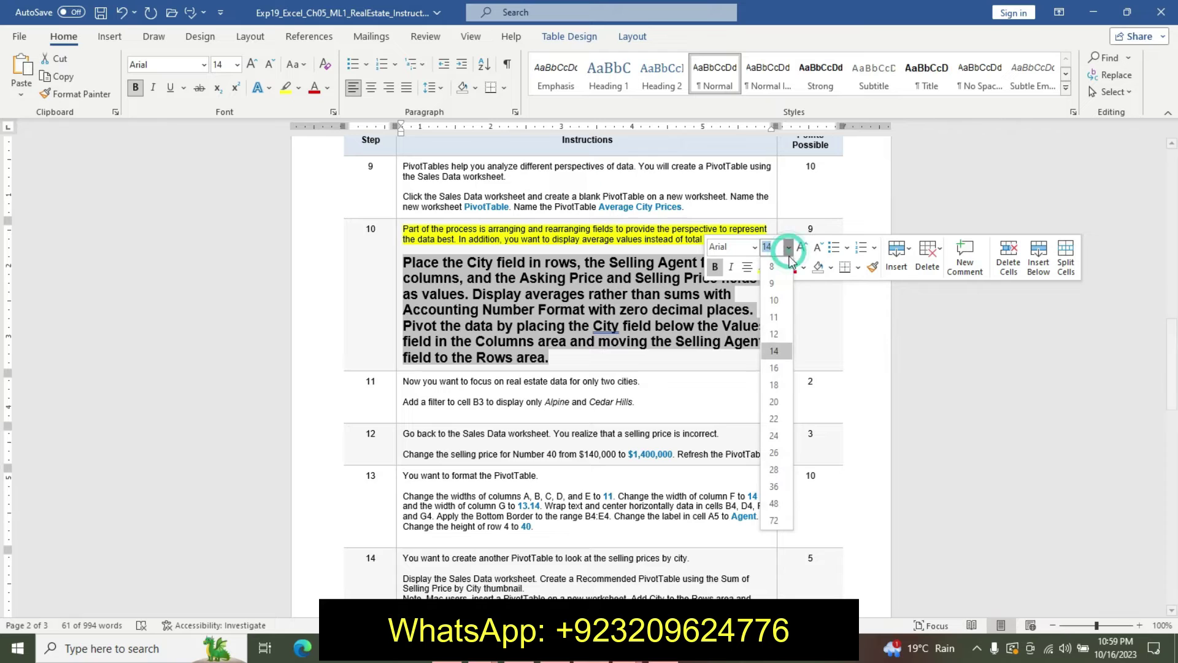
click(774, 334)
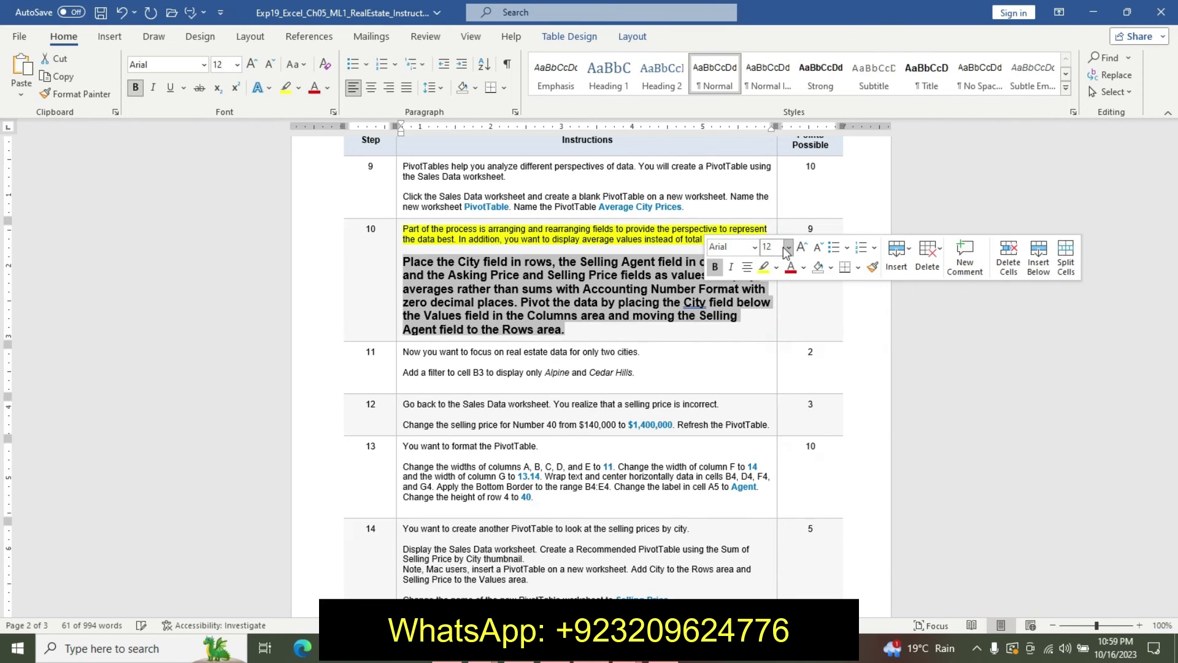
click(776, 267)
click(811, 290)
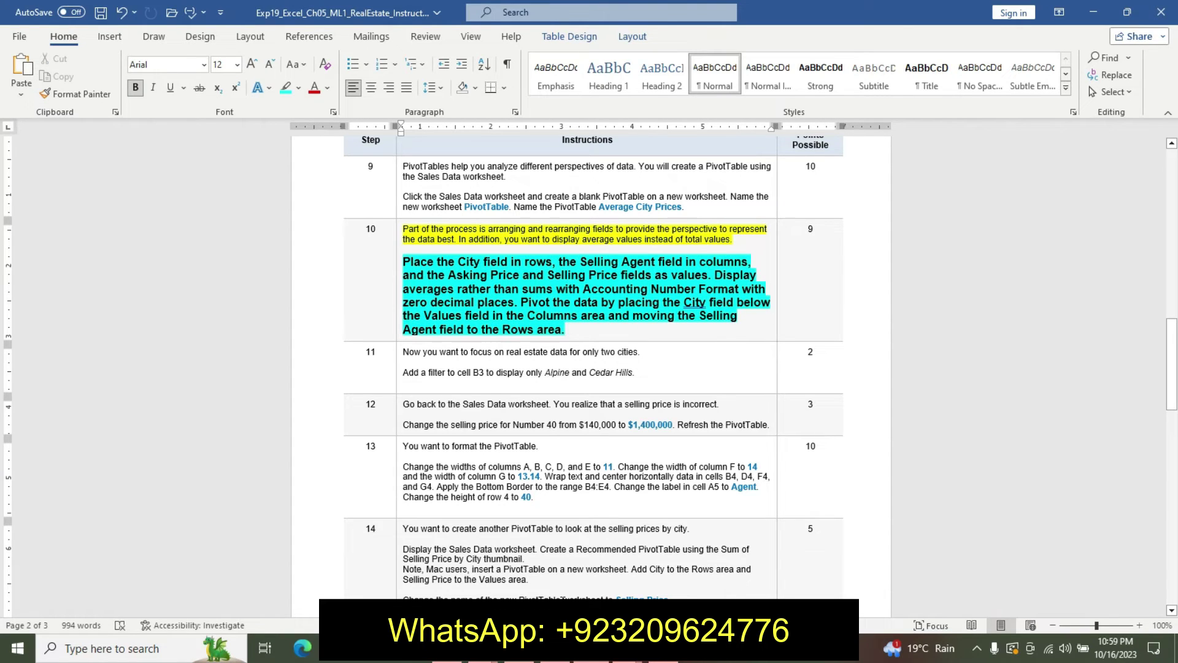
click(540, 567)
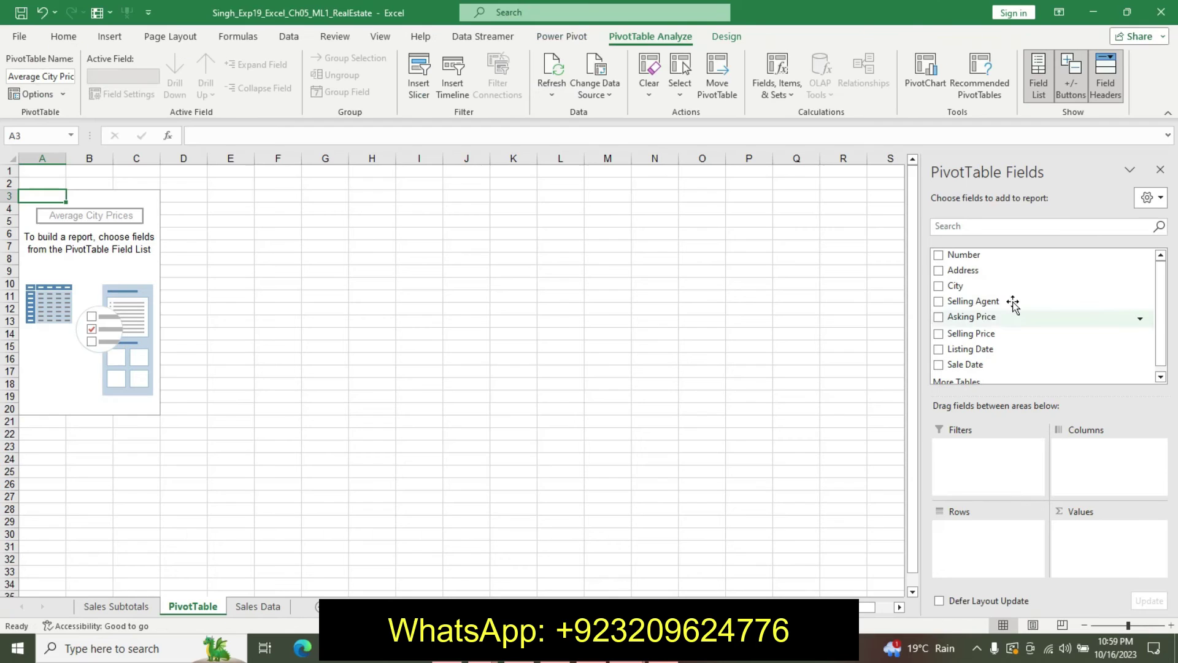
Put City in the PivotTable rows and Selling Agent in its columns
click(938, 286)
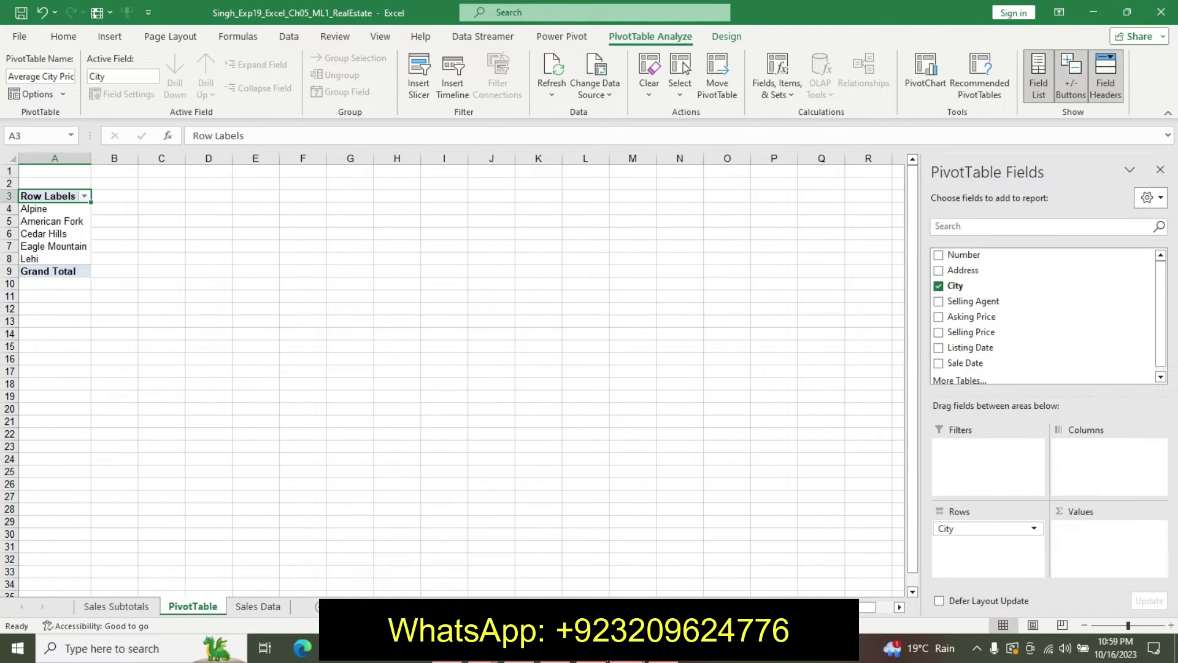
key(alt+Tab)
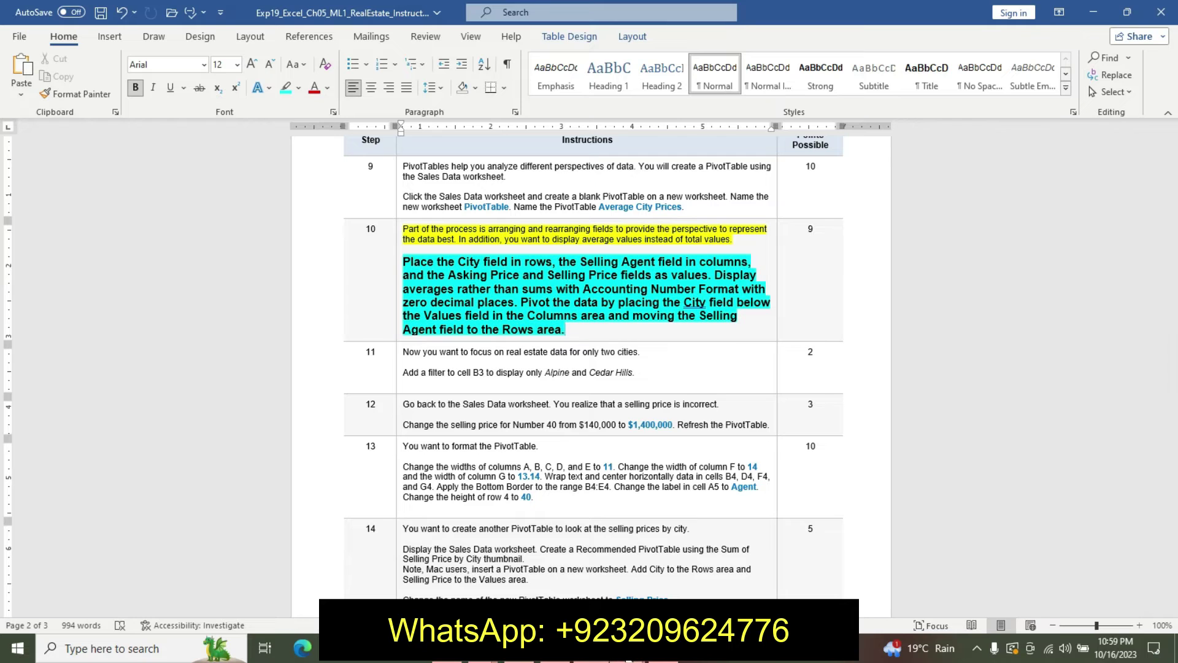
click(556, 570)
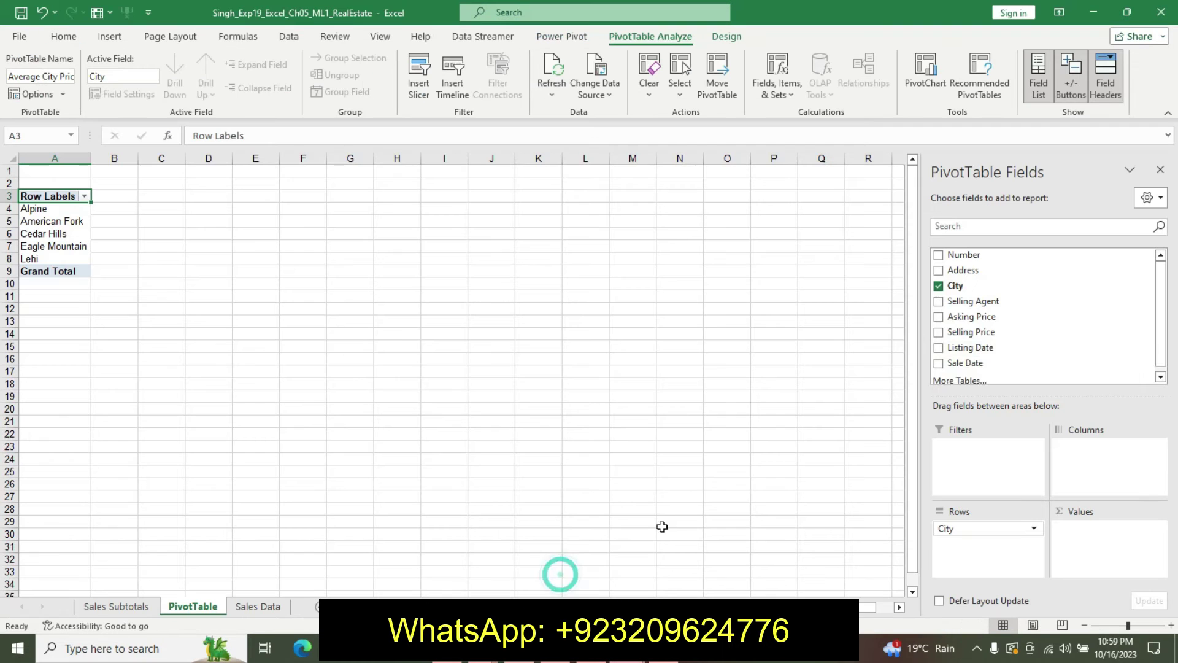
click(938, 302)
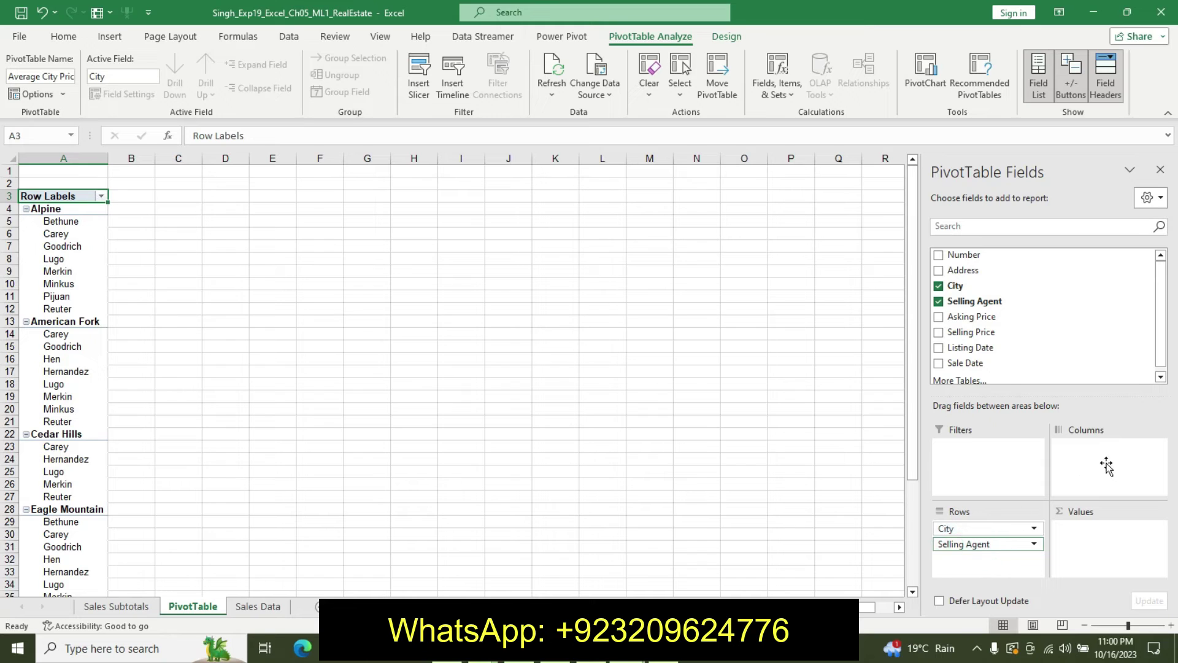
click(938, 301)
drag(953, 300, 1090, 478)
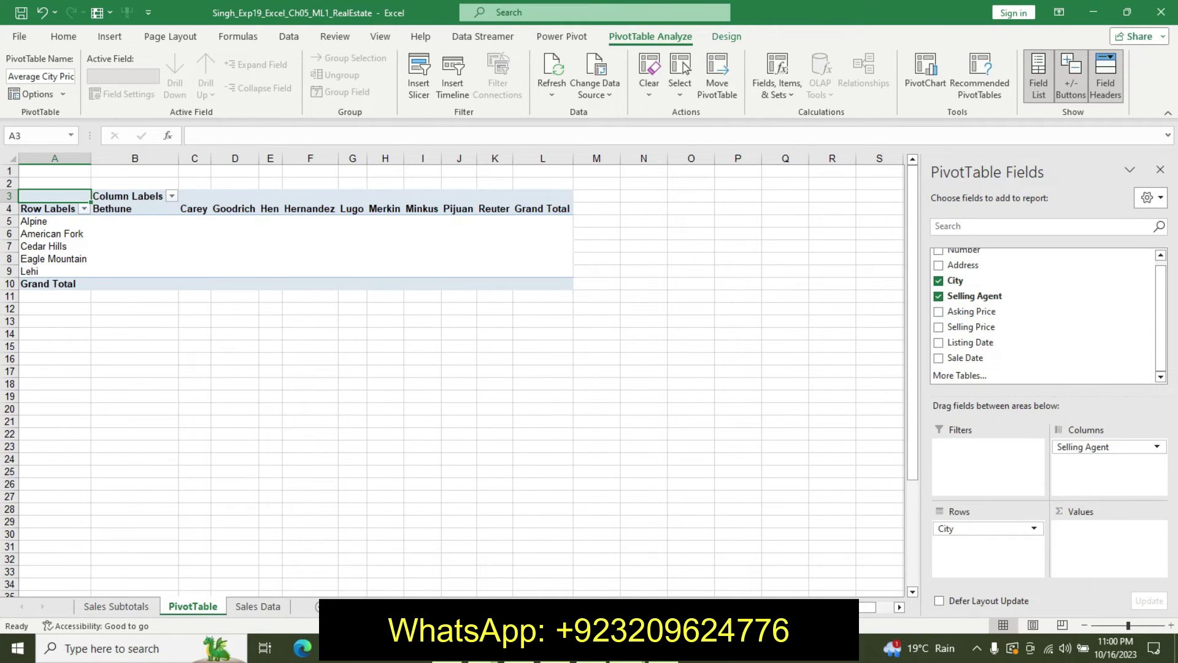
key(alt+Tab)
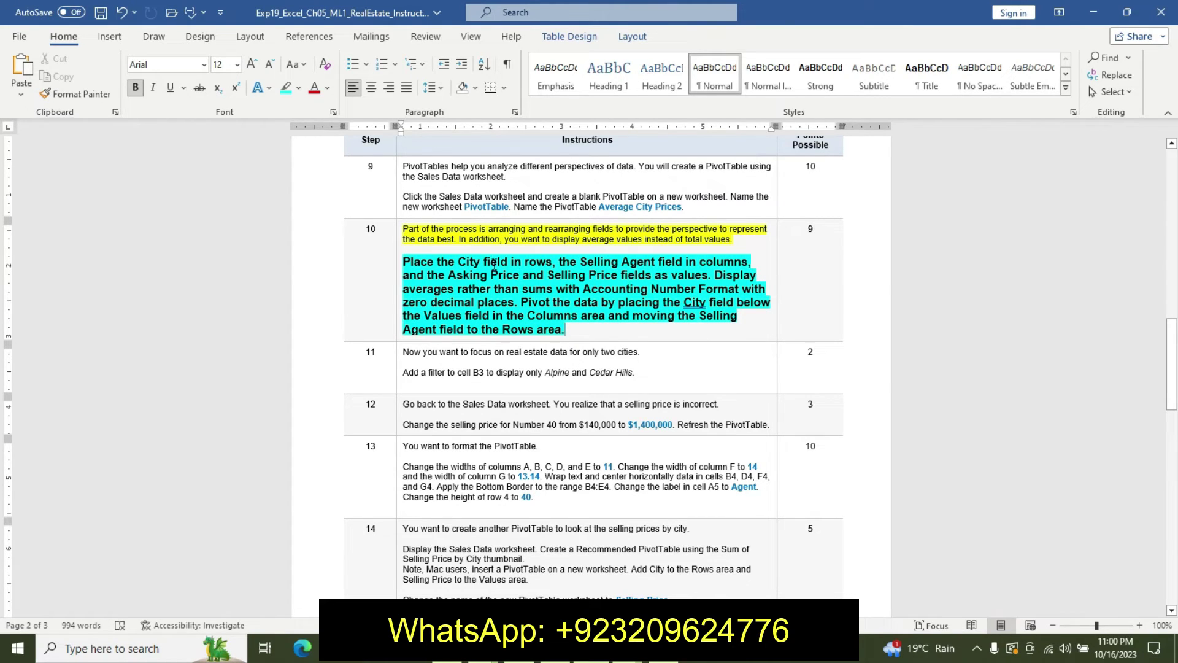
mouse_move(589, 648)
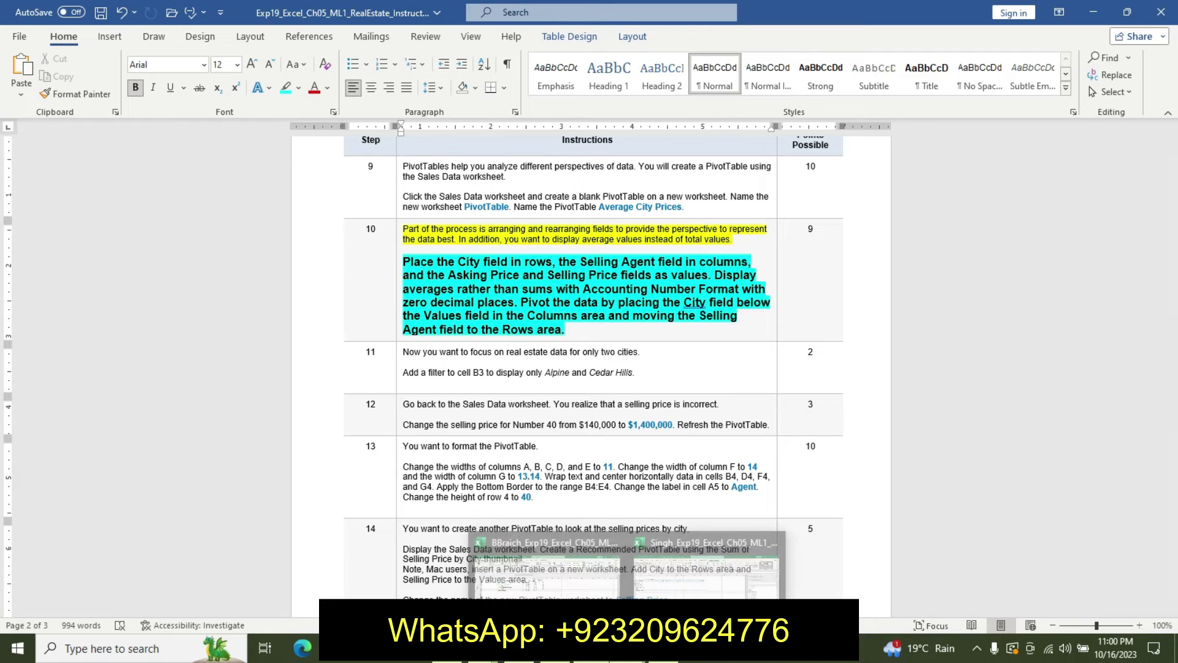
Compare with the other real-estate workbook's subtotals, then return to the PivotTable sheet
click(557, 575)
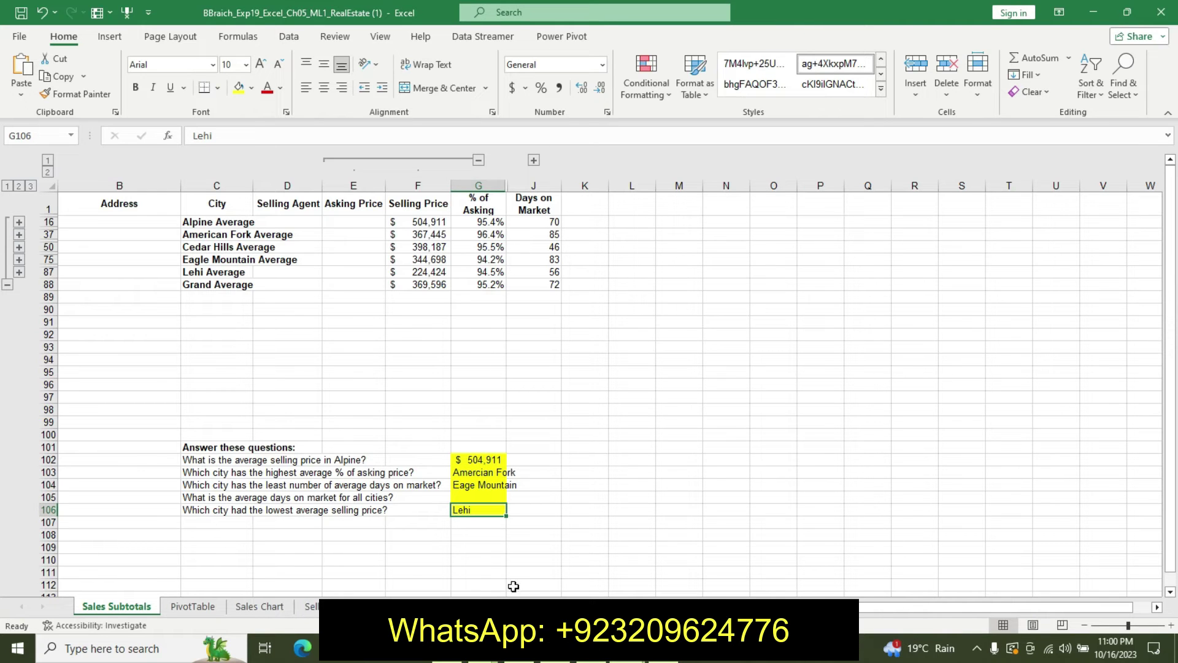
click(706, 565)
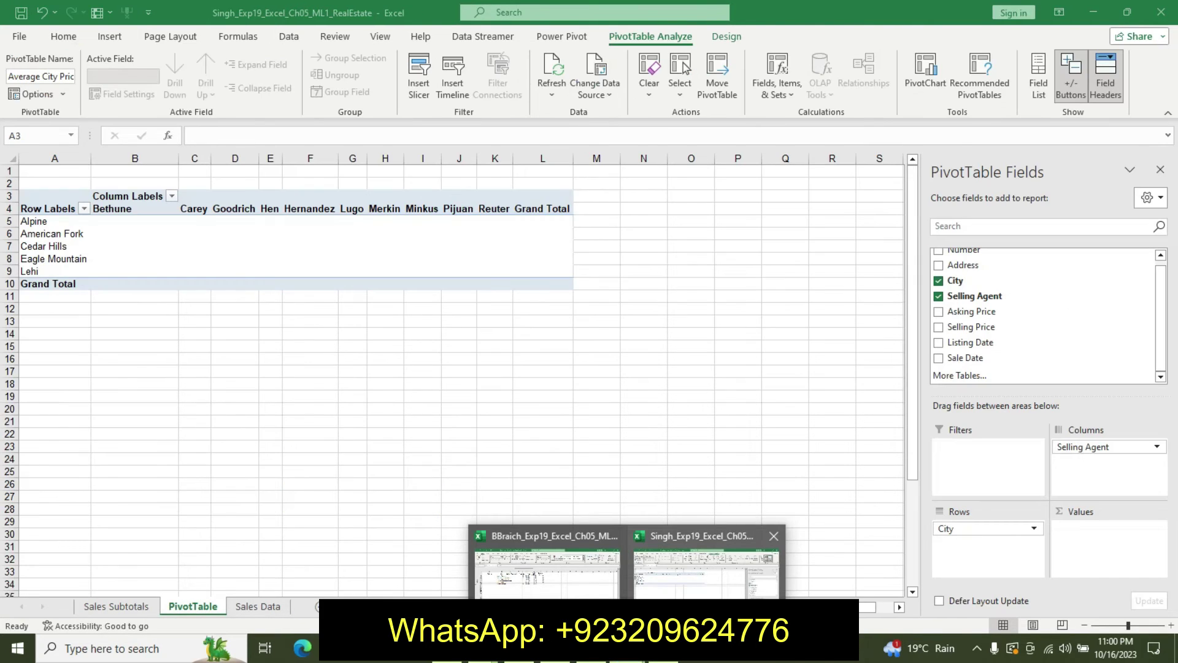
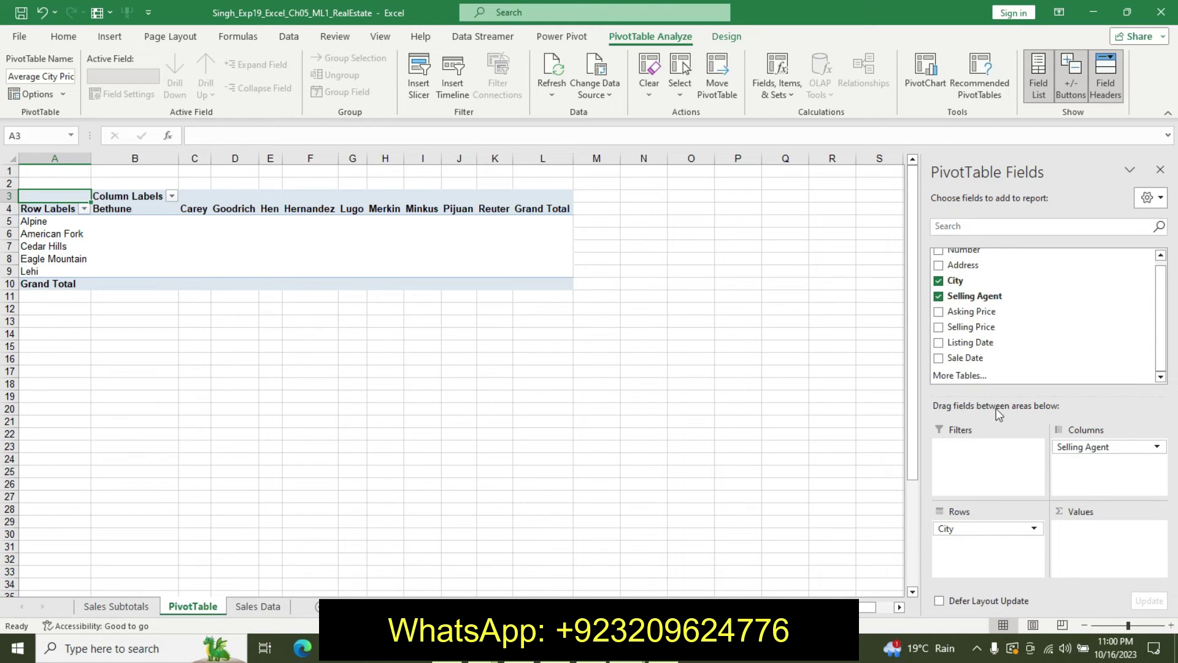
Add Asking Price and Selling Price as summed PivotTable values, then bring up the Word instructions
click(938, 313)
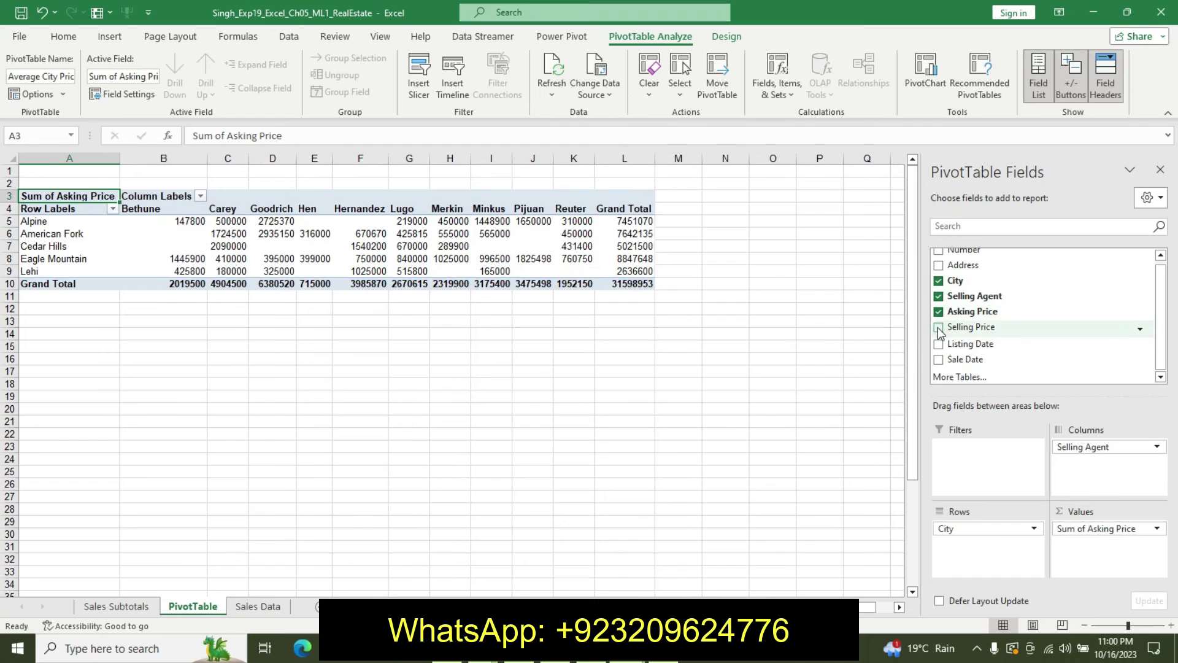
click(938, 328)
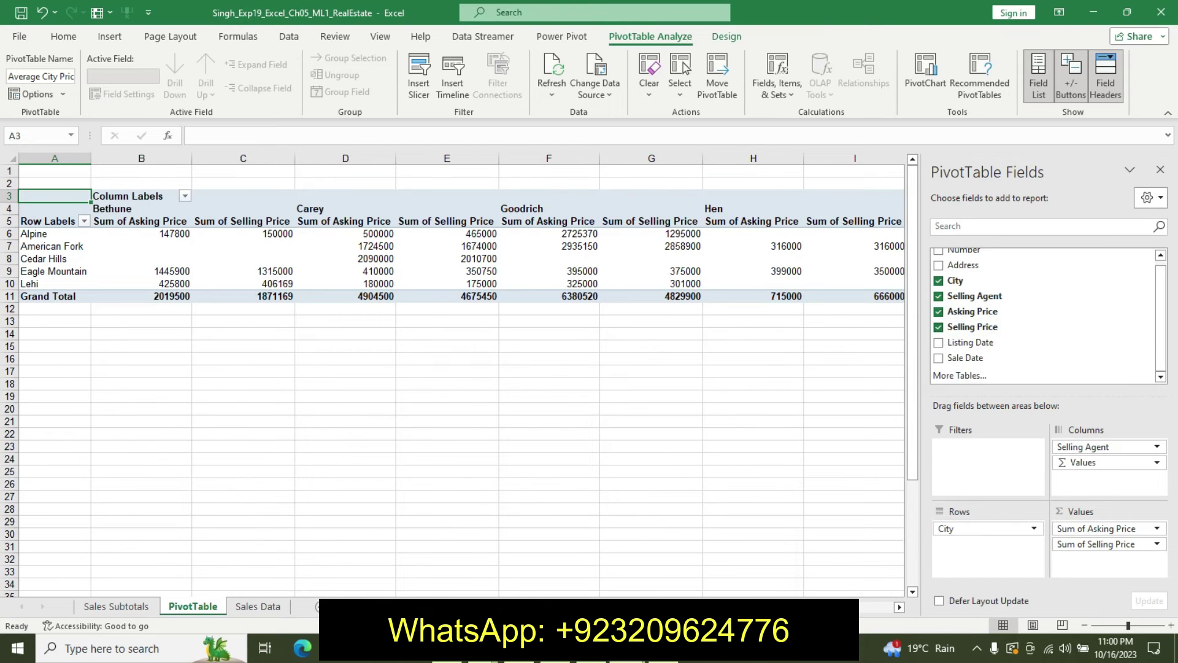
click(614, 559)
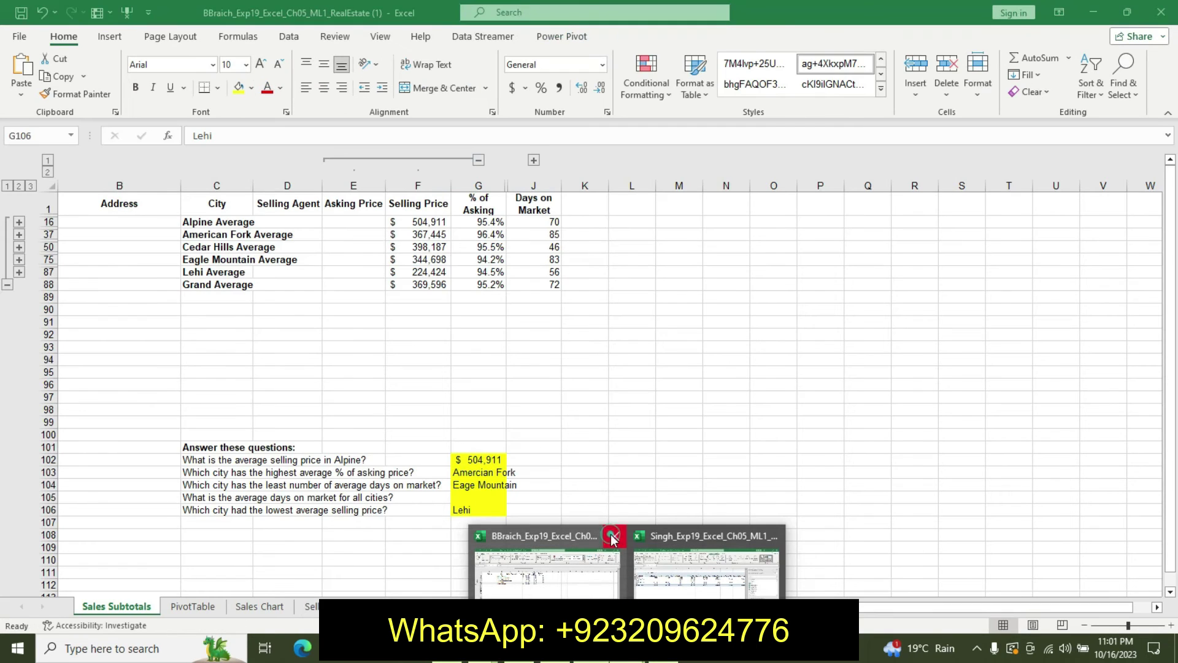
Close the other real-estate workbook without saving and return to the PivotTable workbook
click(612, 536)
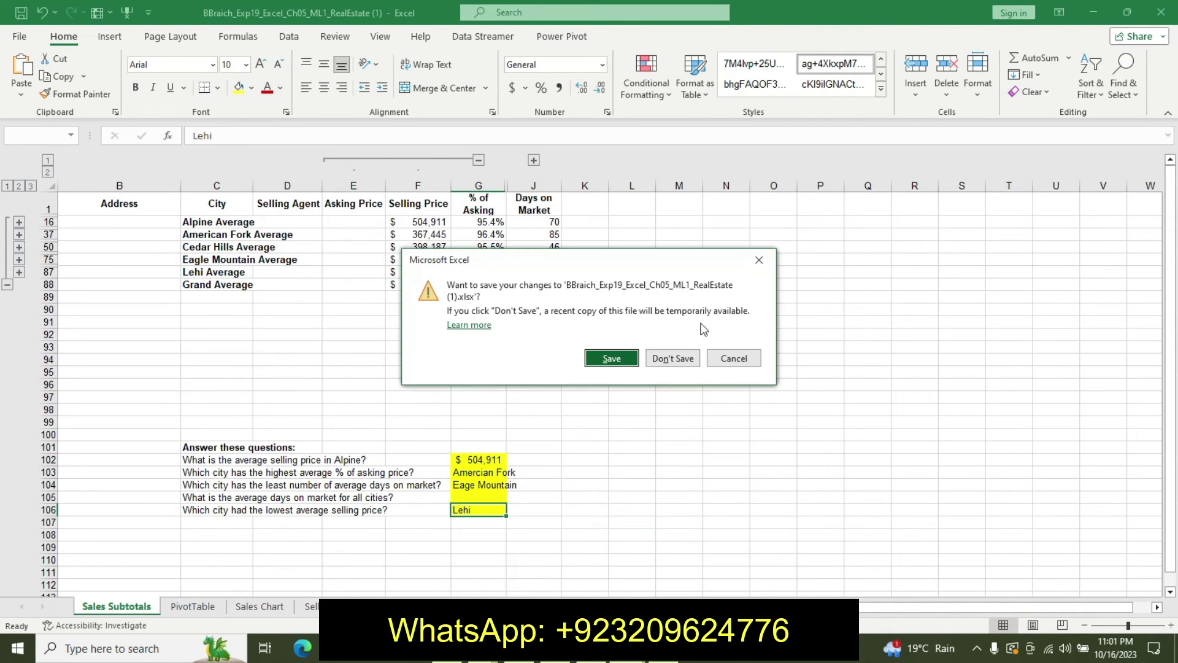
click(668, 357)
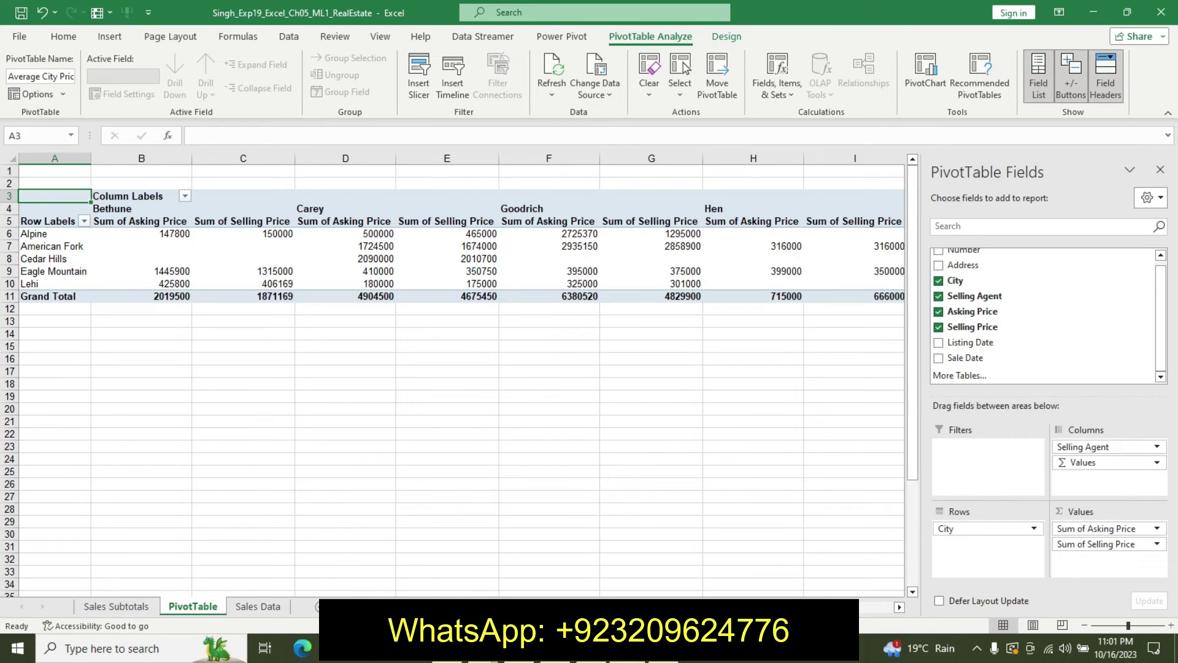
click(635, 523)
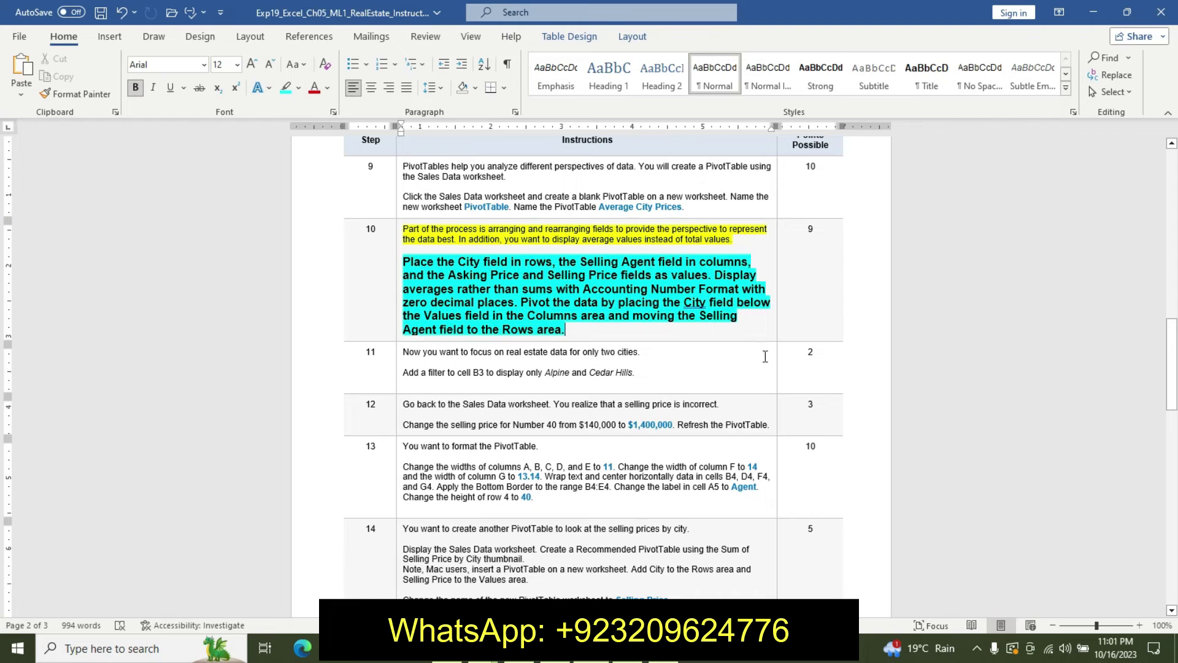
key(alt+Tab)
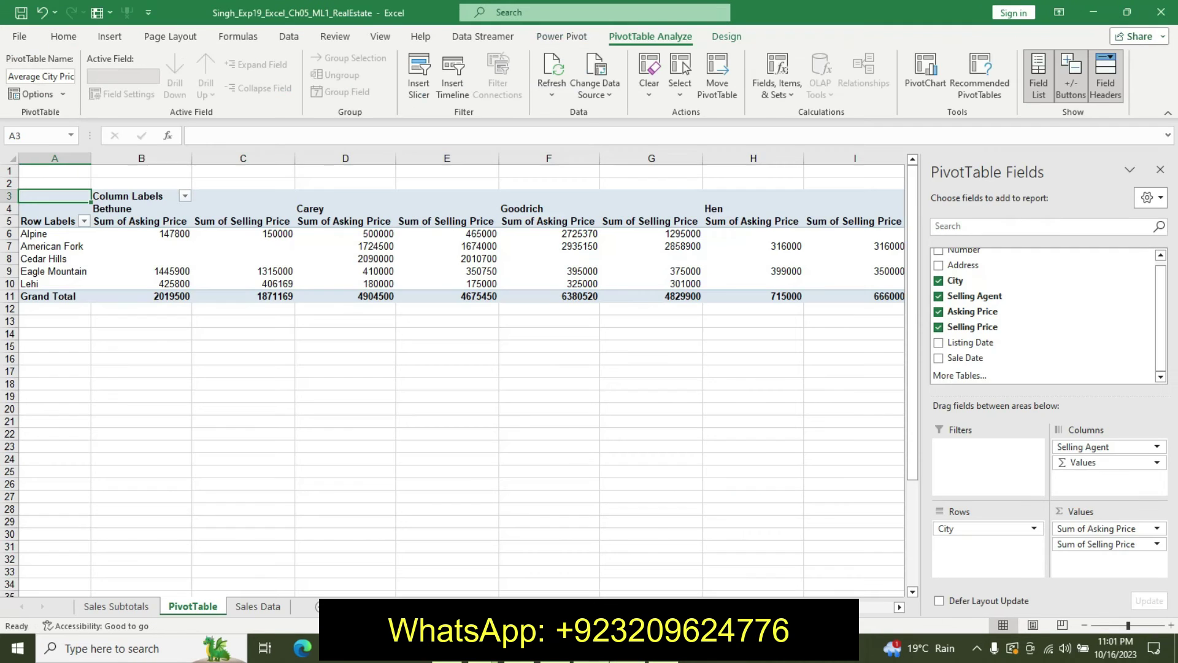
Format Sum of Asking Price as Accounting with 0 decimal places
click(1157, 528)
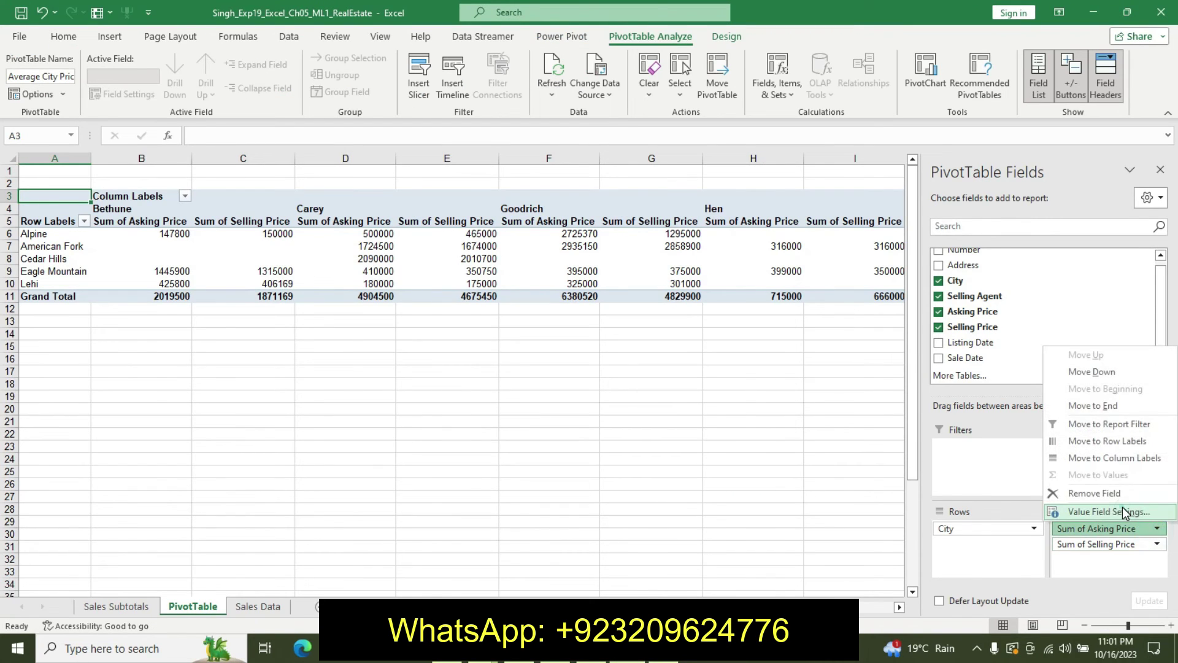
click(1123, 514)
click(618, 419)
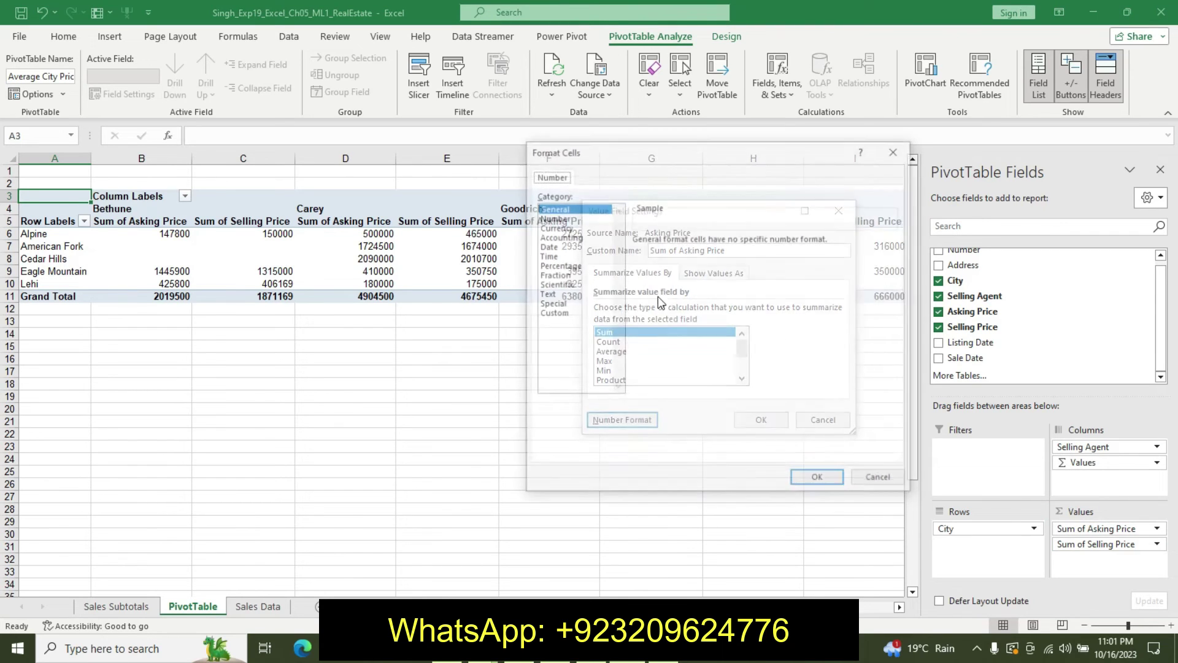
click(563, 236)
click(732, 243)
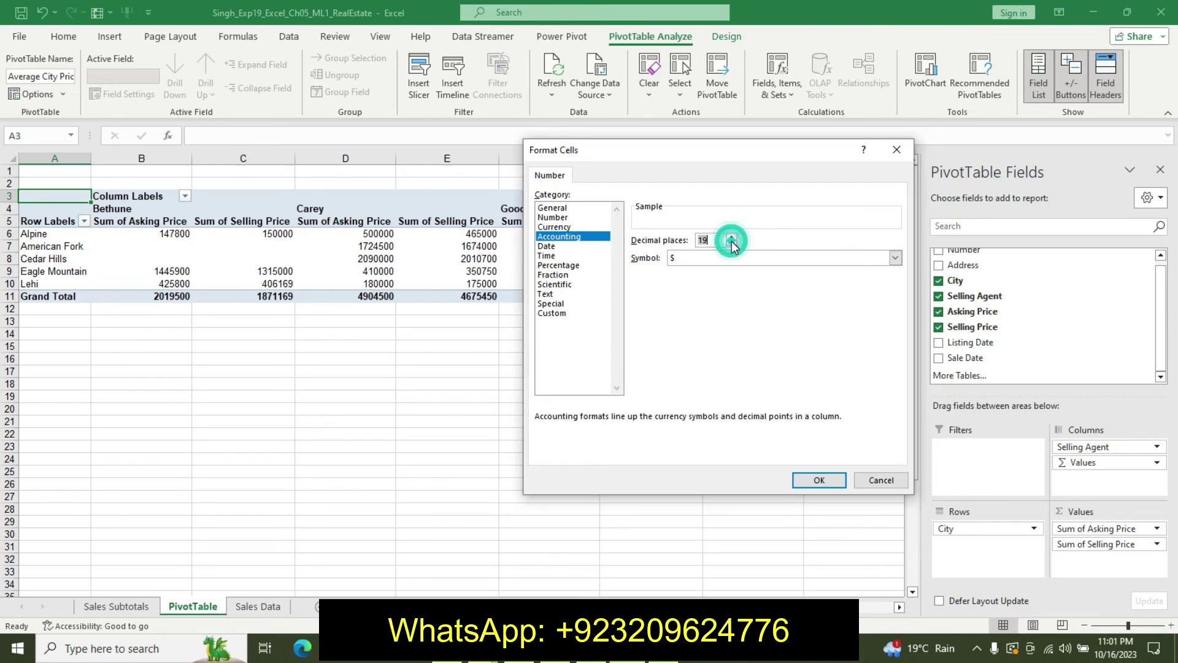
click(819, 480)
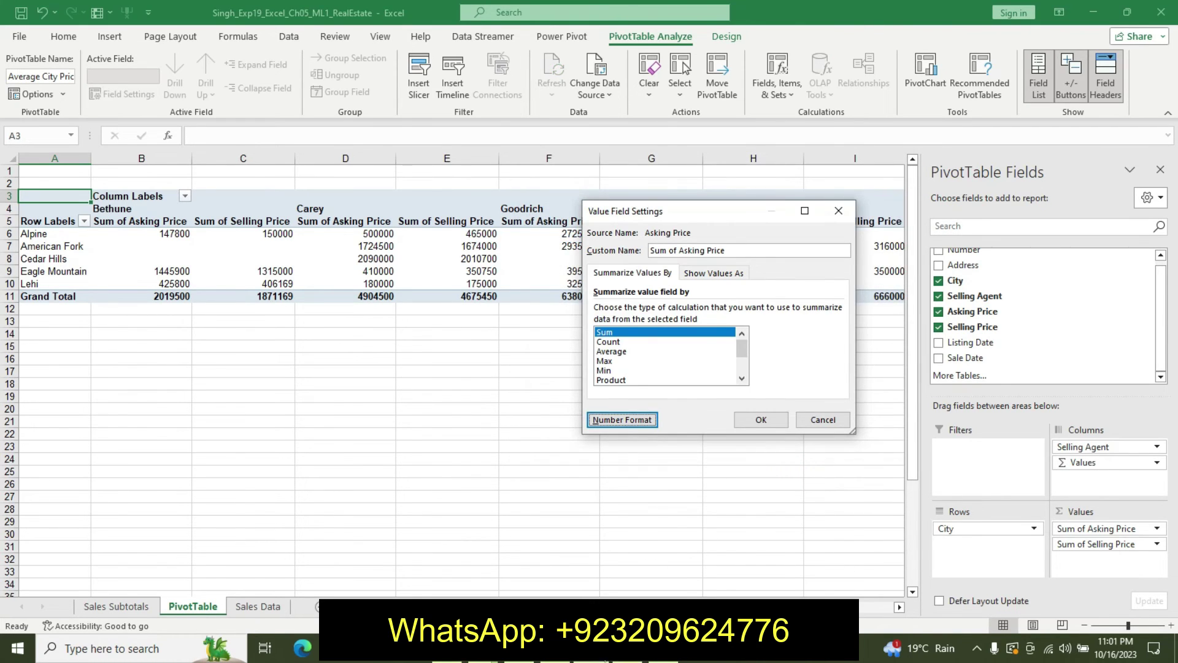
key(alt+Tab)
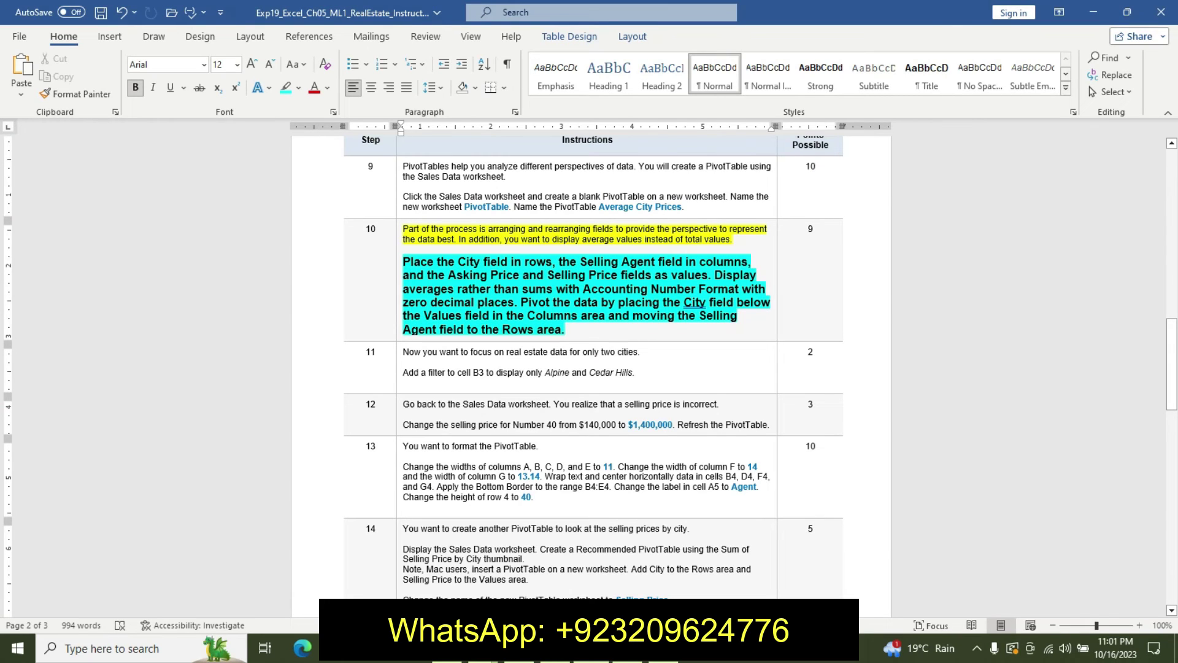
click(591, 580)
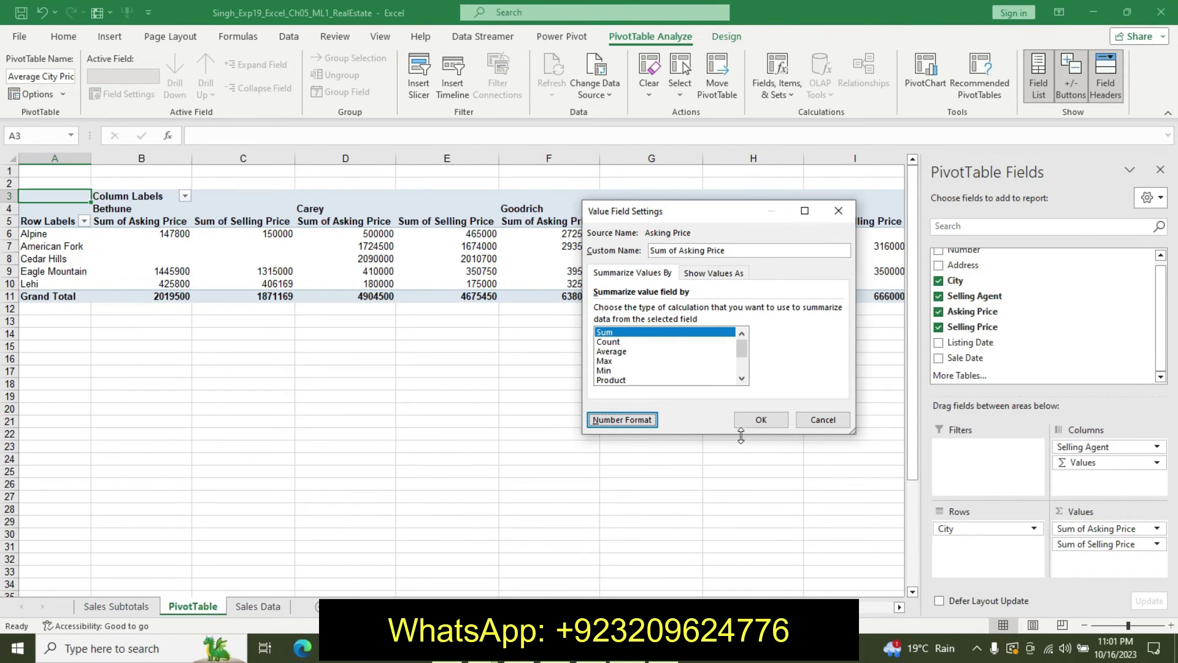
click(760, 420)
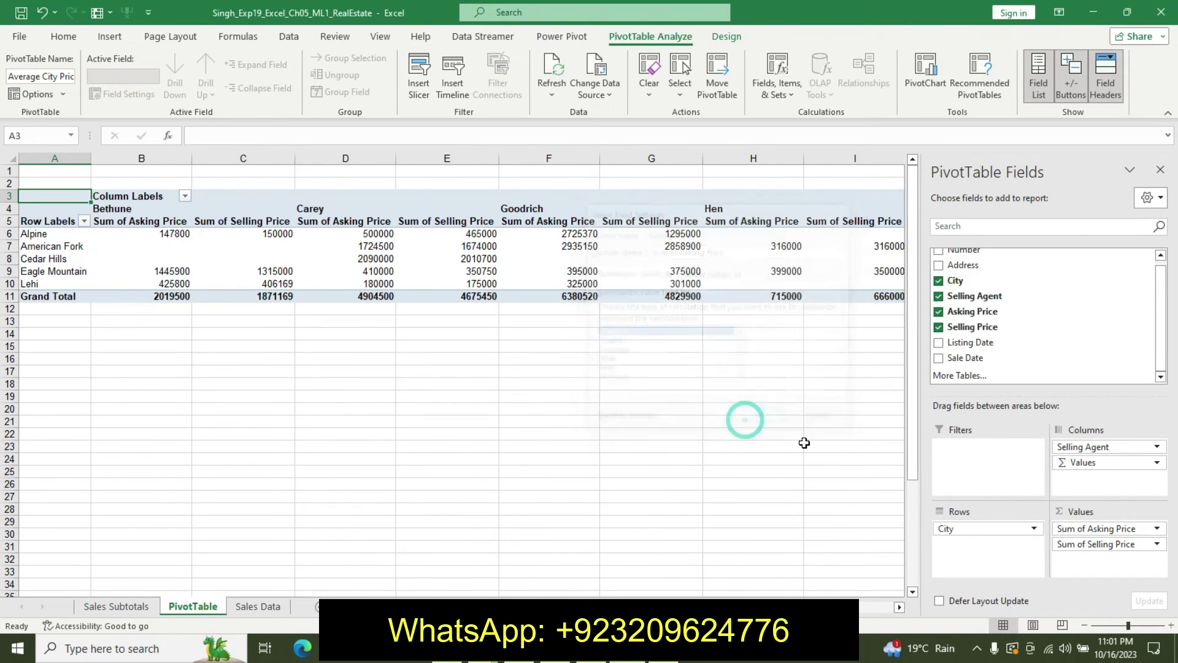
Format Sum of Selling Price as Accounting with 0 decimal places too
click(1132, 541)
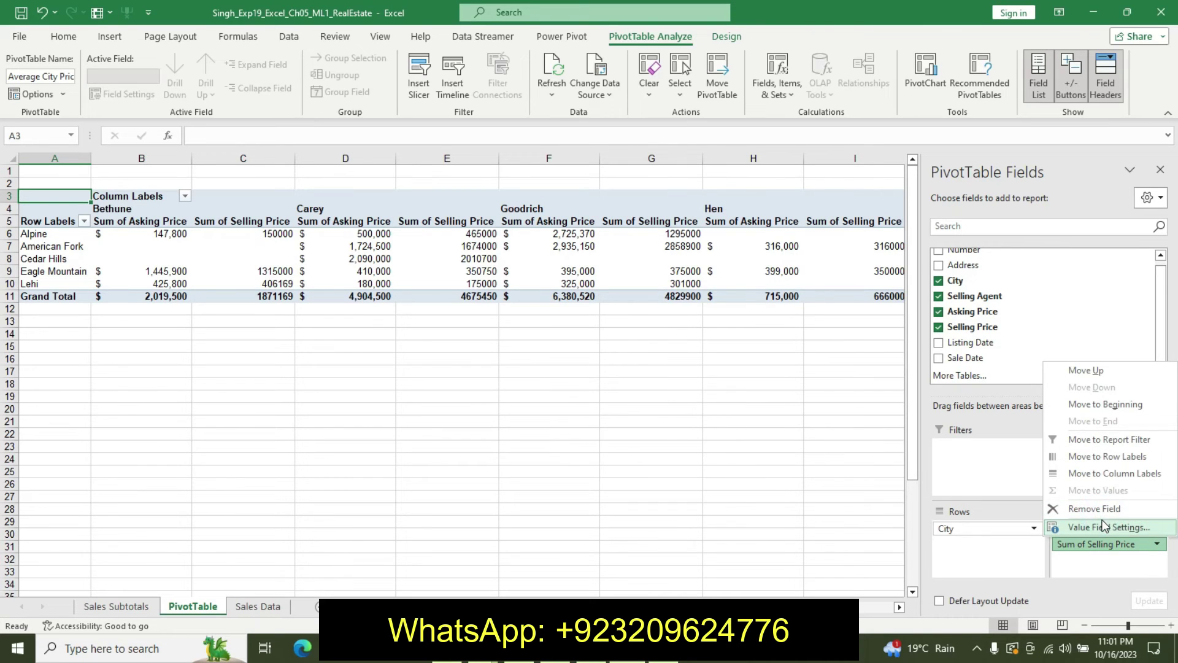
click(1104, 526)
click(623, 420)
click(559, 237)
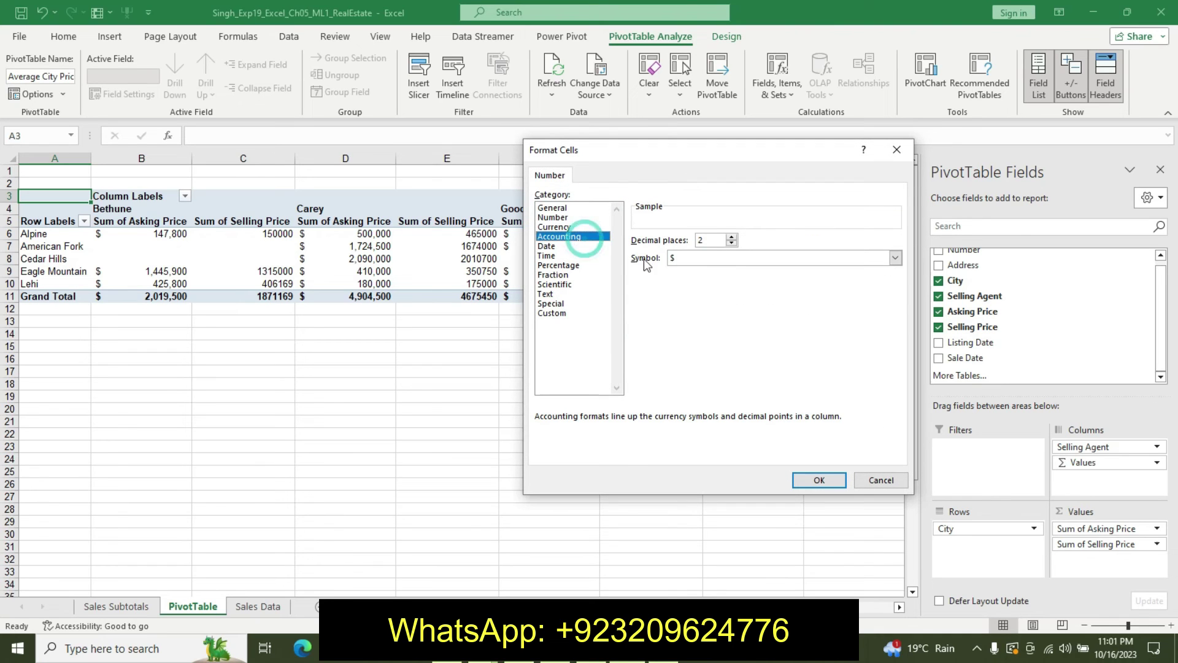
click(732, 243)
click(818, 479)
click(762, 421)
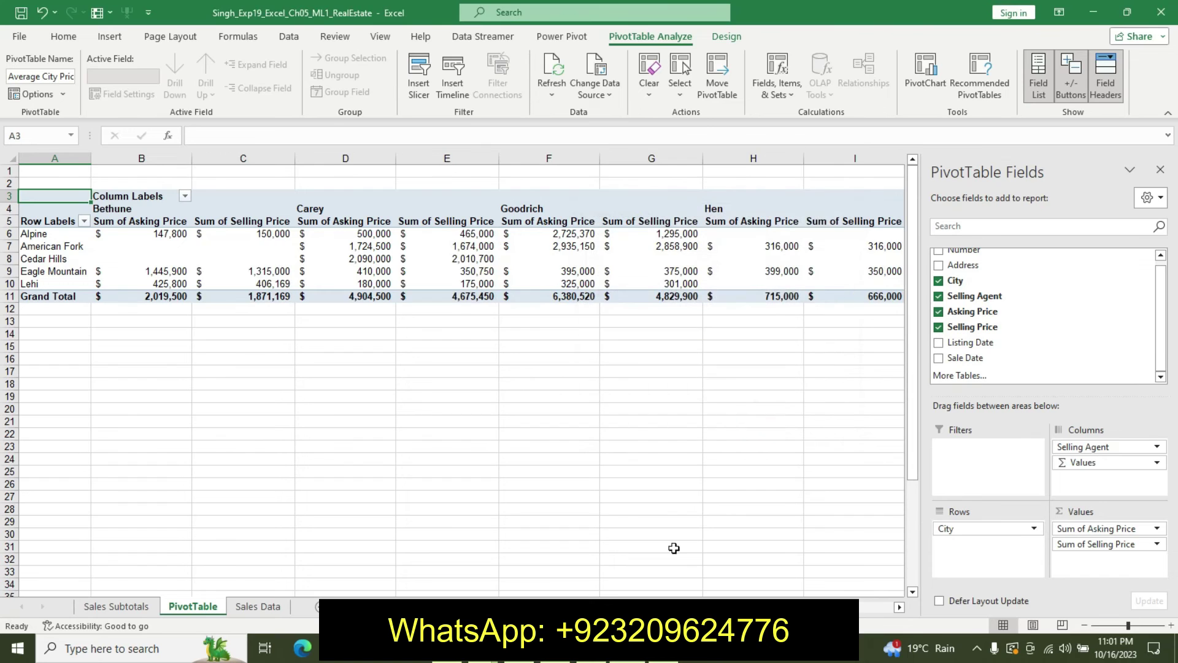
Move City into the columns below Values so Selling Agent fills the rows
key(alt+Tab)
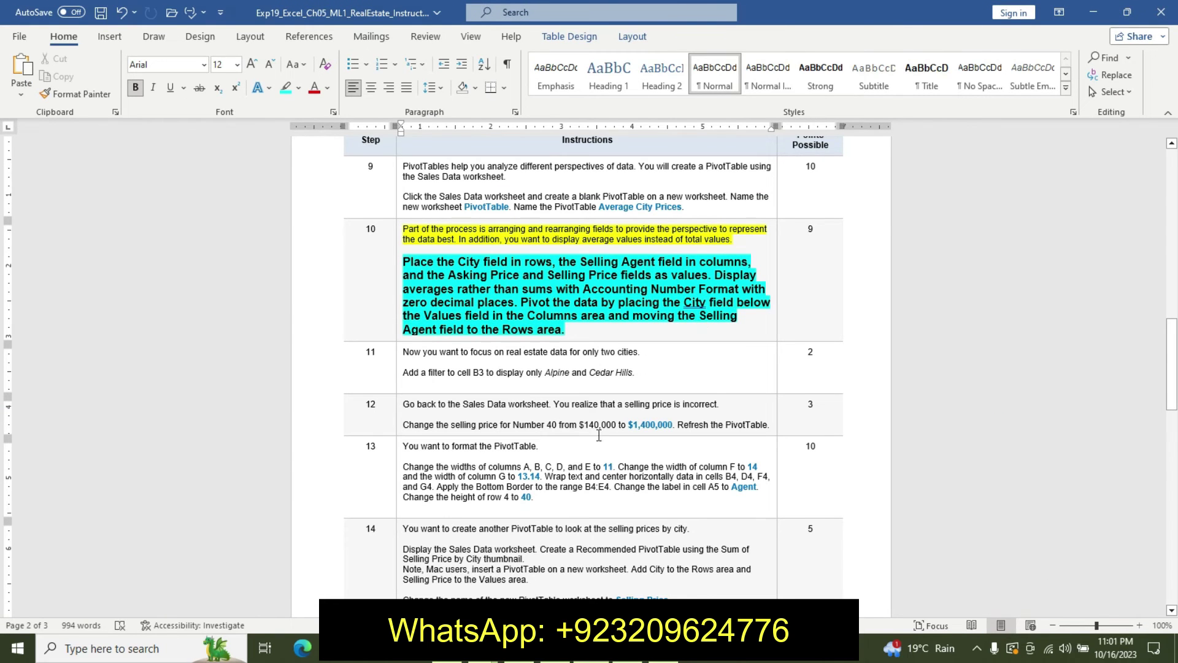
key(alt+Tab)
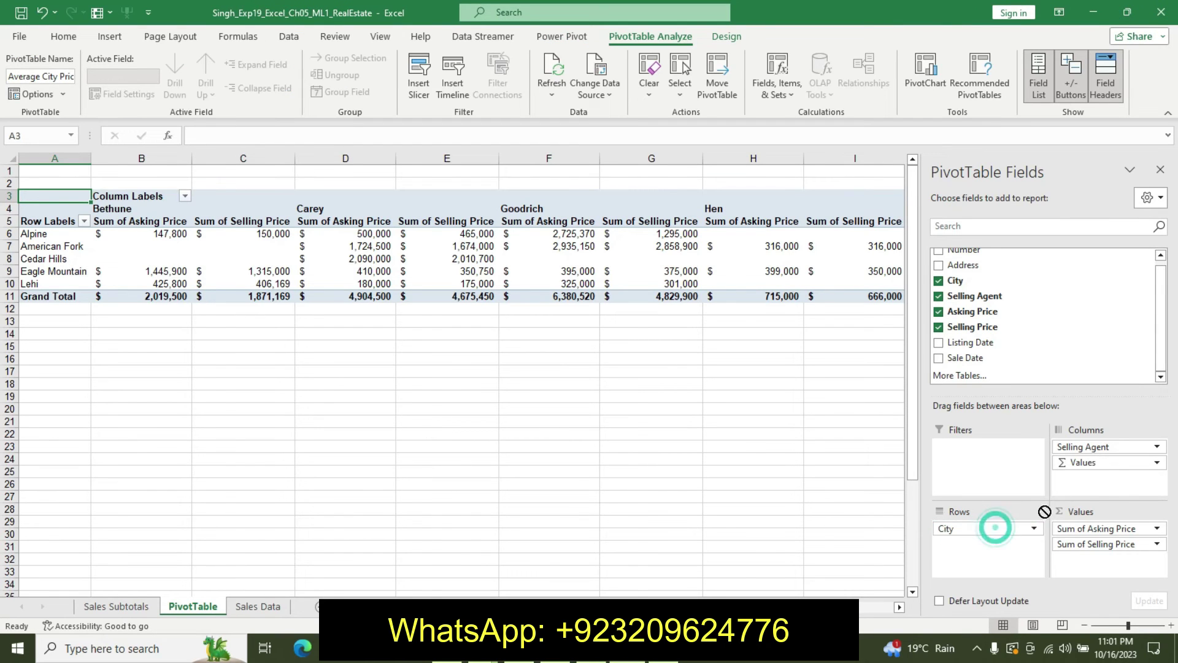
mouse_move(1002, 531)
mouse_down()
mouse_move(1089, 485)
mouse_move(990, 573)
mouse_up()
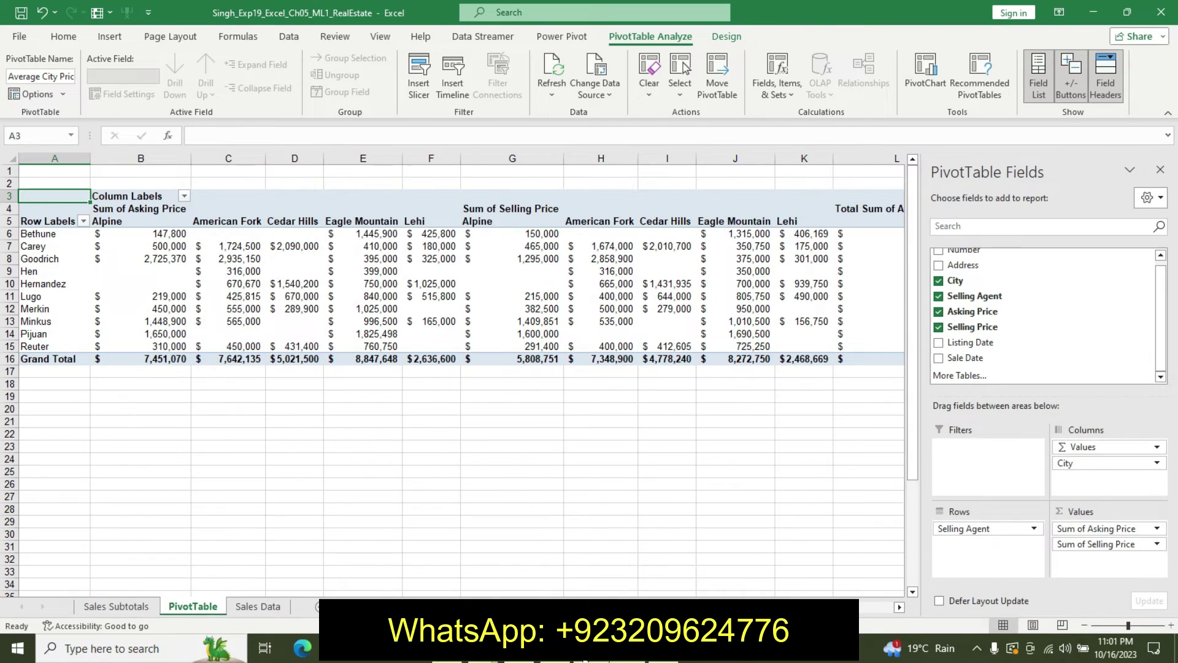
key(alt+Tab)
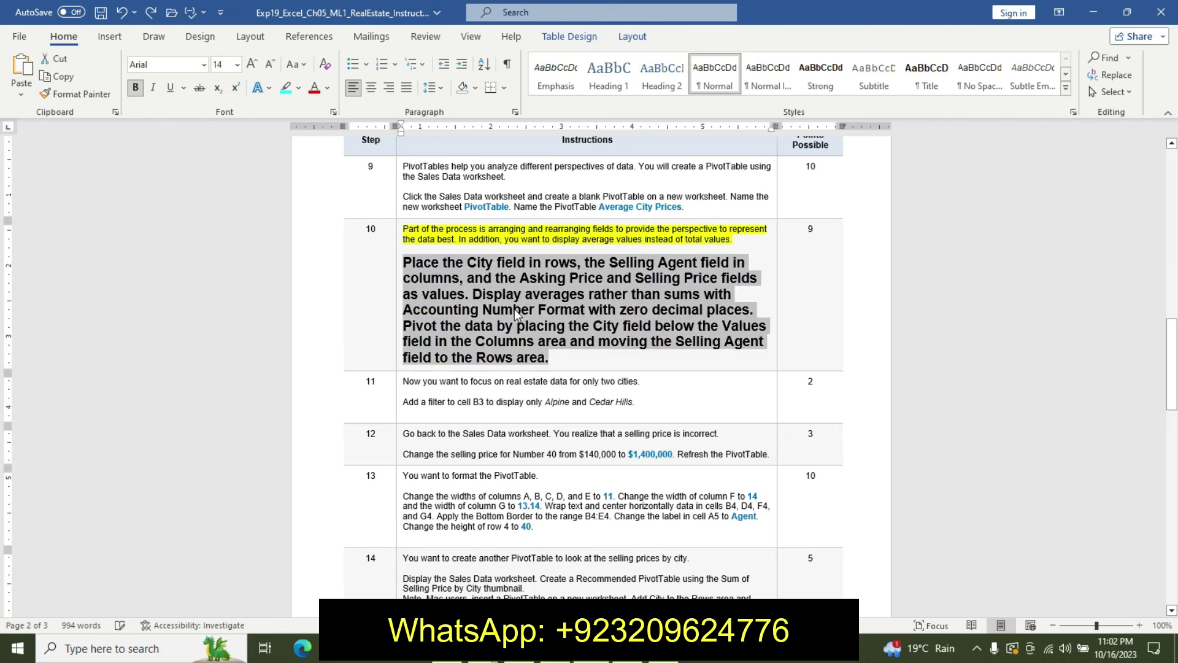
Undo step 10's formatting and highlight step 11's first sentence in yellow
key(ctrl+z)
key(ctrl+z)
key(ctrl+z)
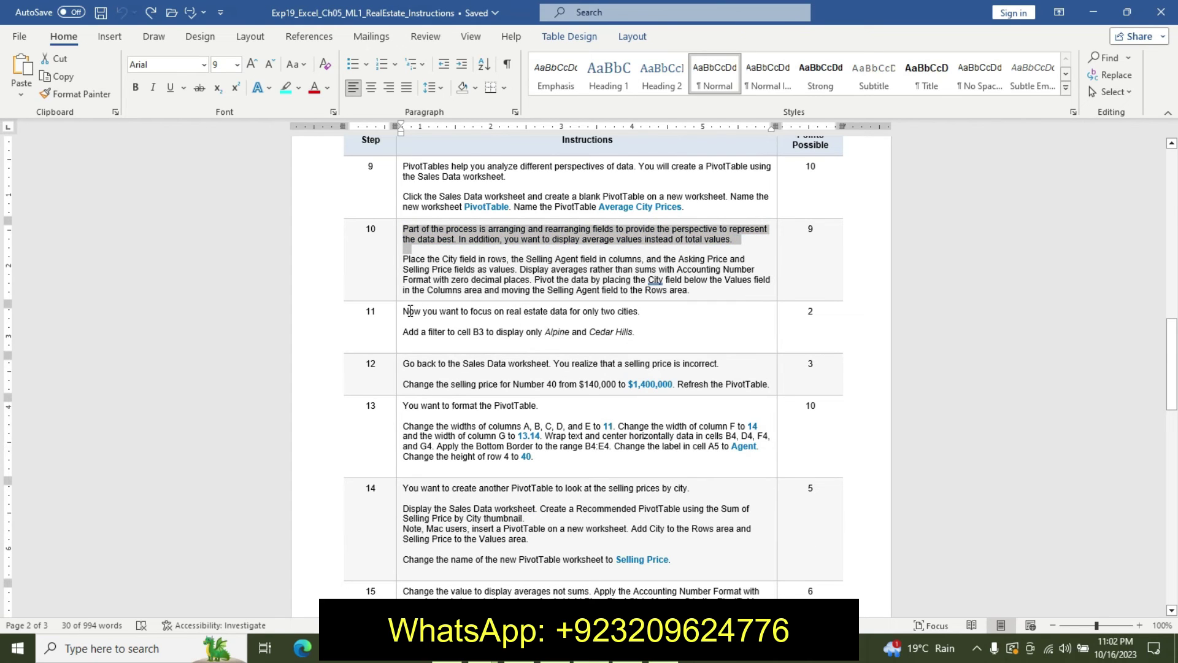
drag(409, 311, 639, 314)
click(709, 283)
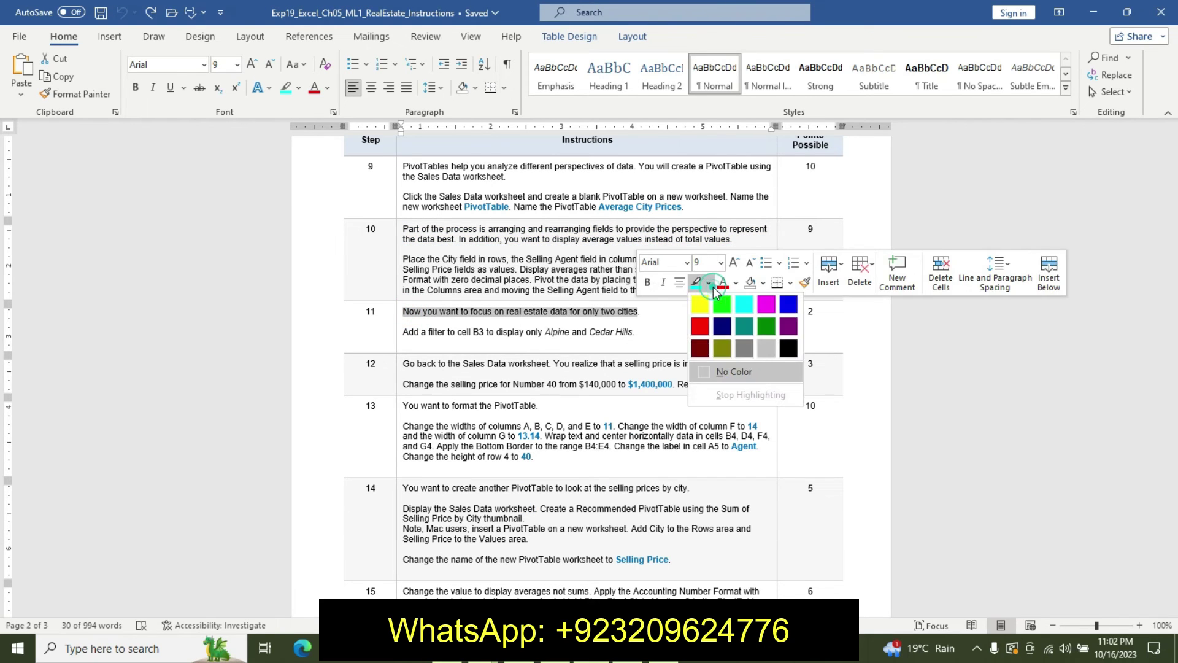
click(698, 300)
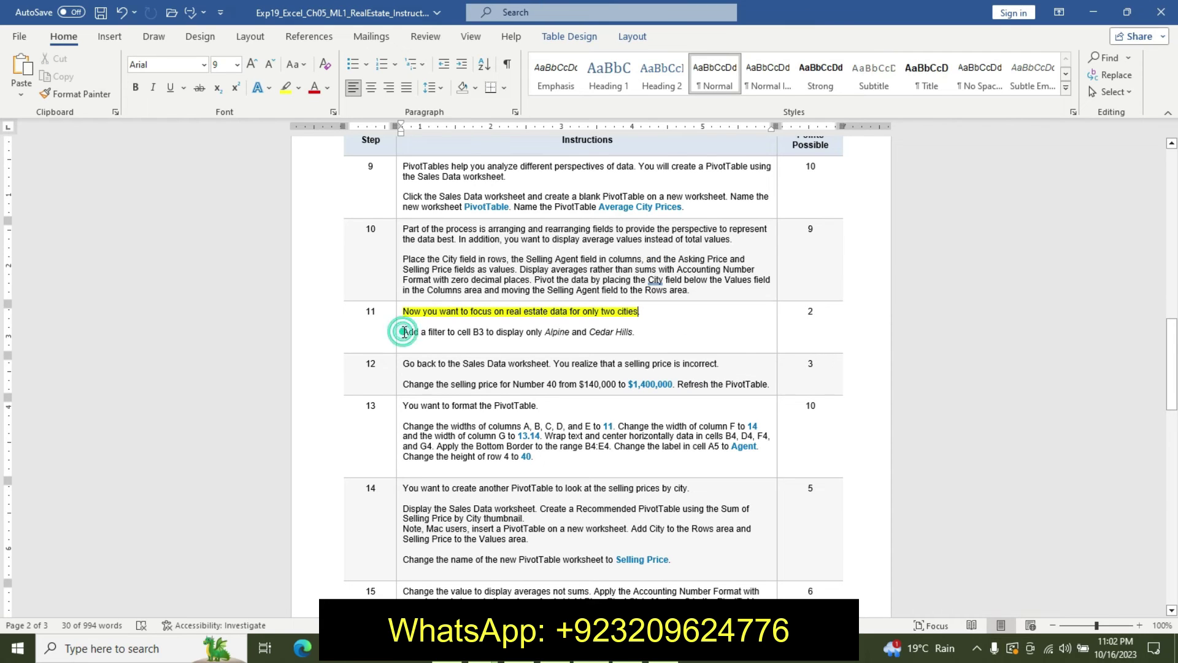
Make step 11's filter instruction line 14 pt bold with turquoise highlight
drag(399, 333, 657, 332)
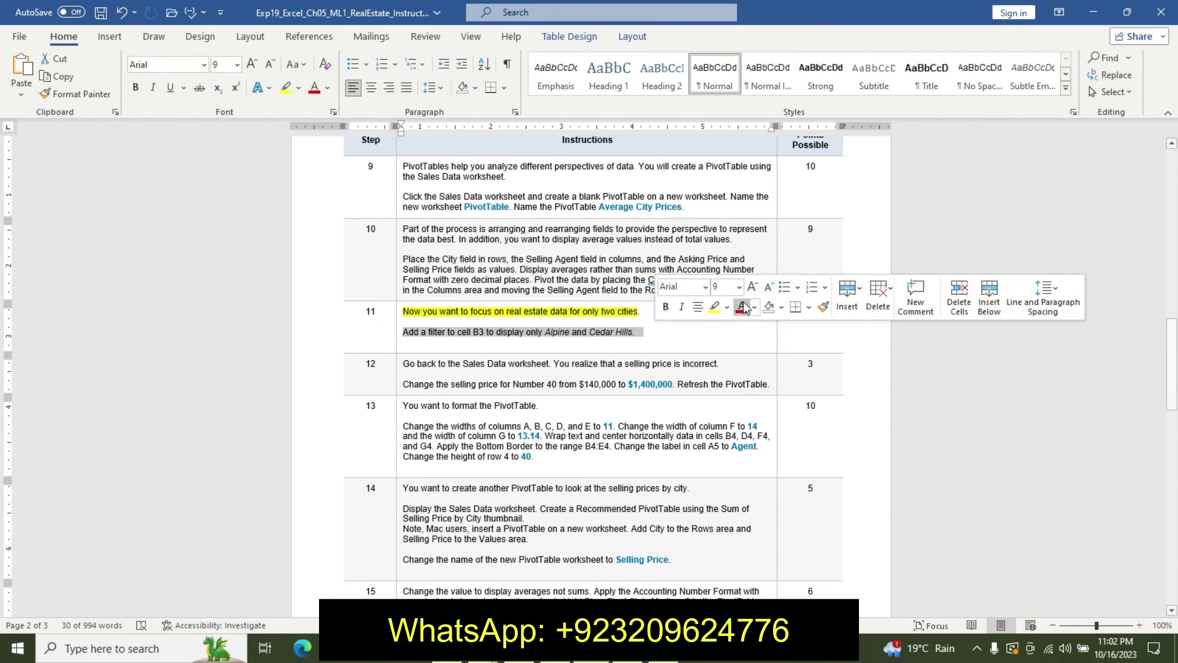
click(739, 287)
click(724, 391)
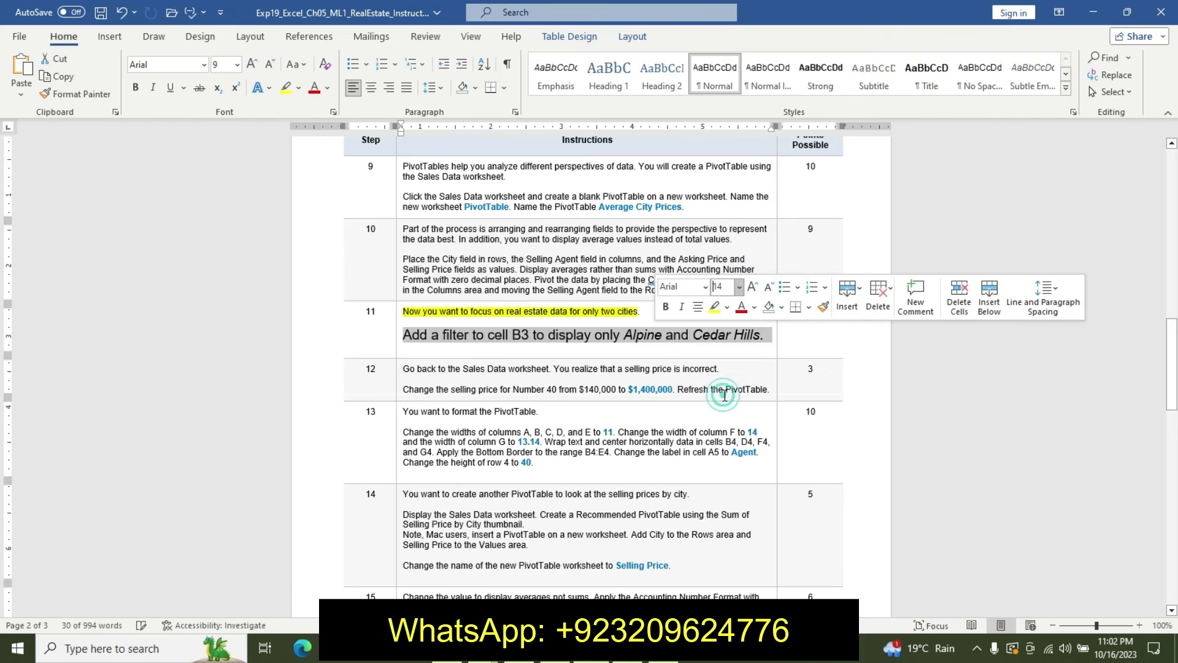
click(665, 307)
click(728, 306)
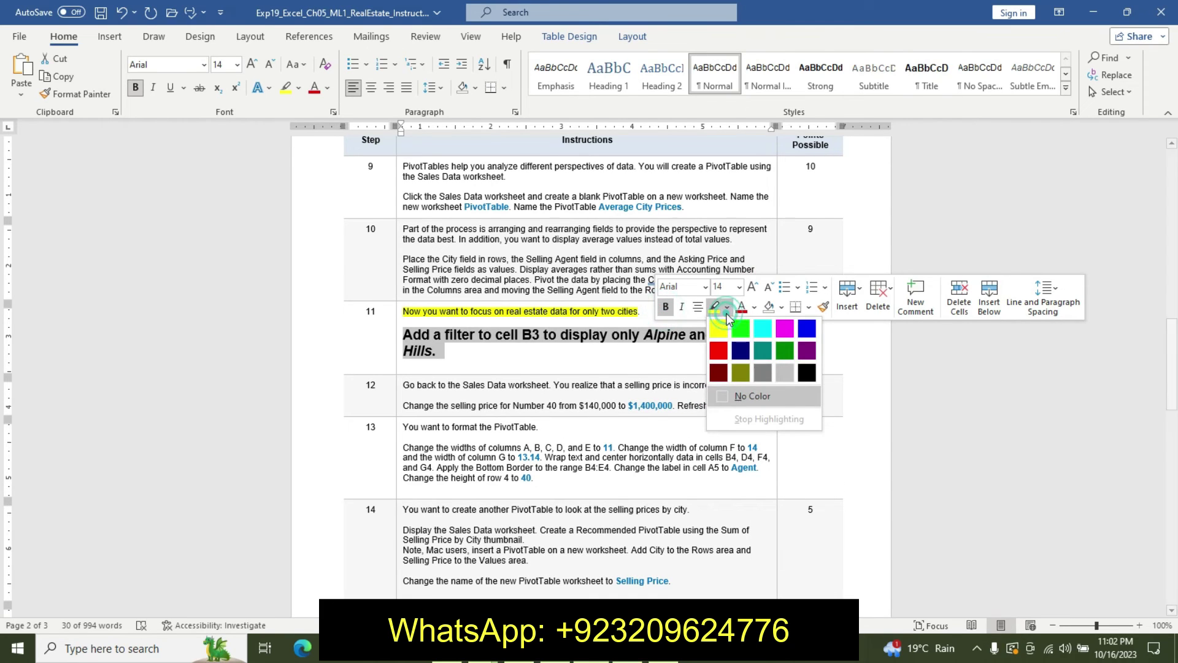
click(743, 324)
click(593, 343)
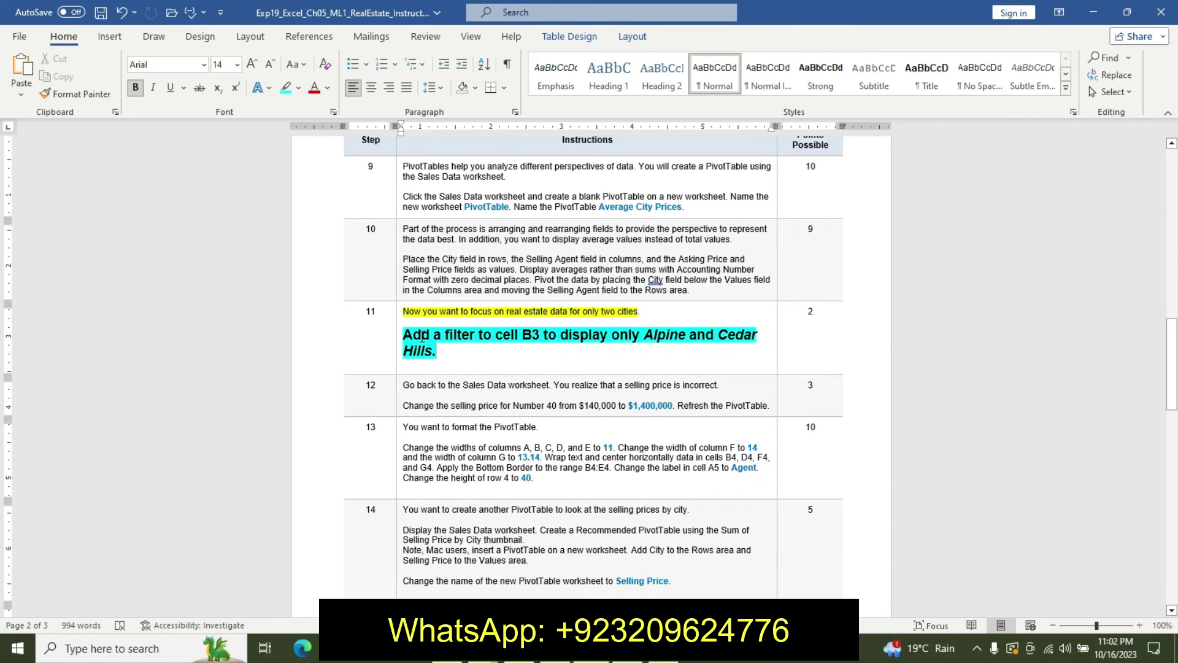
In the PivotTable's city column filter, clear all cities and tick Alpine and Cedar Hills
key(alt+Tab)
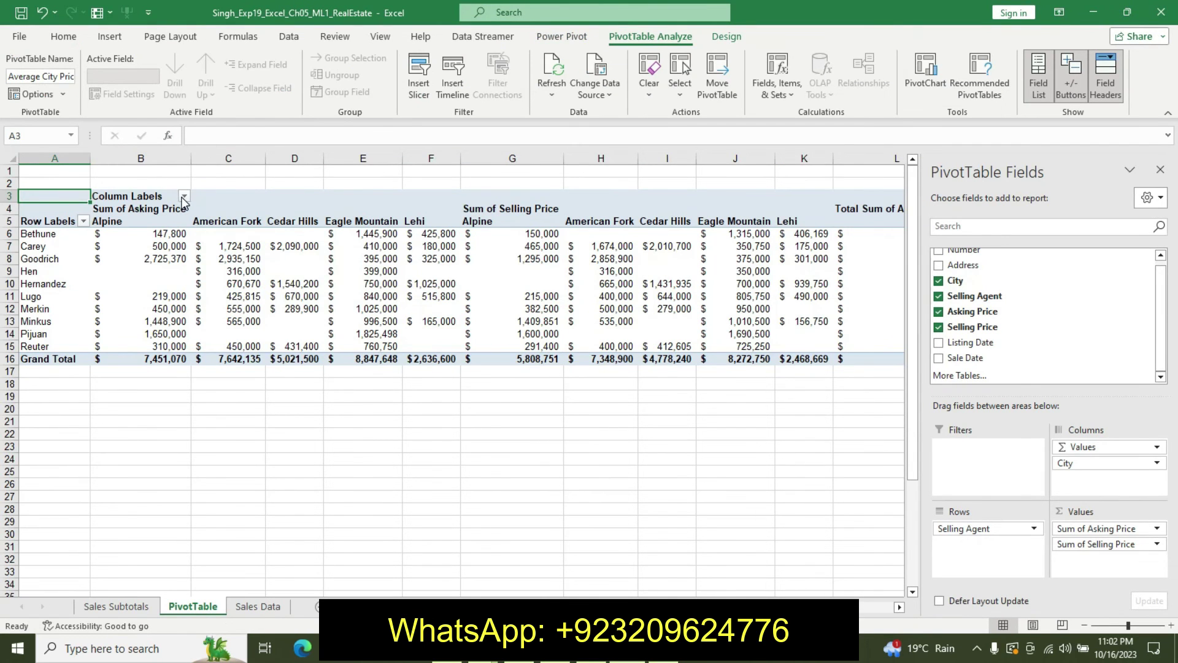
click(184, 195)
click(44, 358)
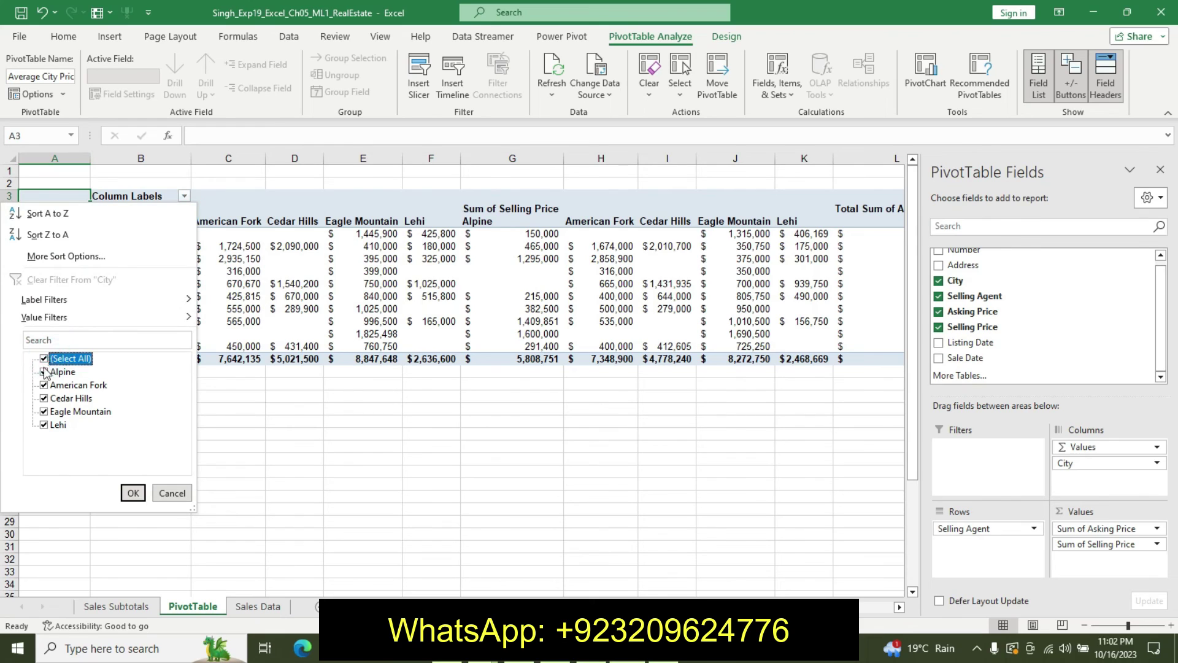
click(46, 371)
click(44, 372)
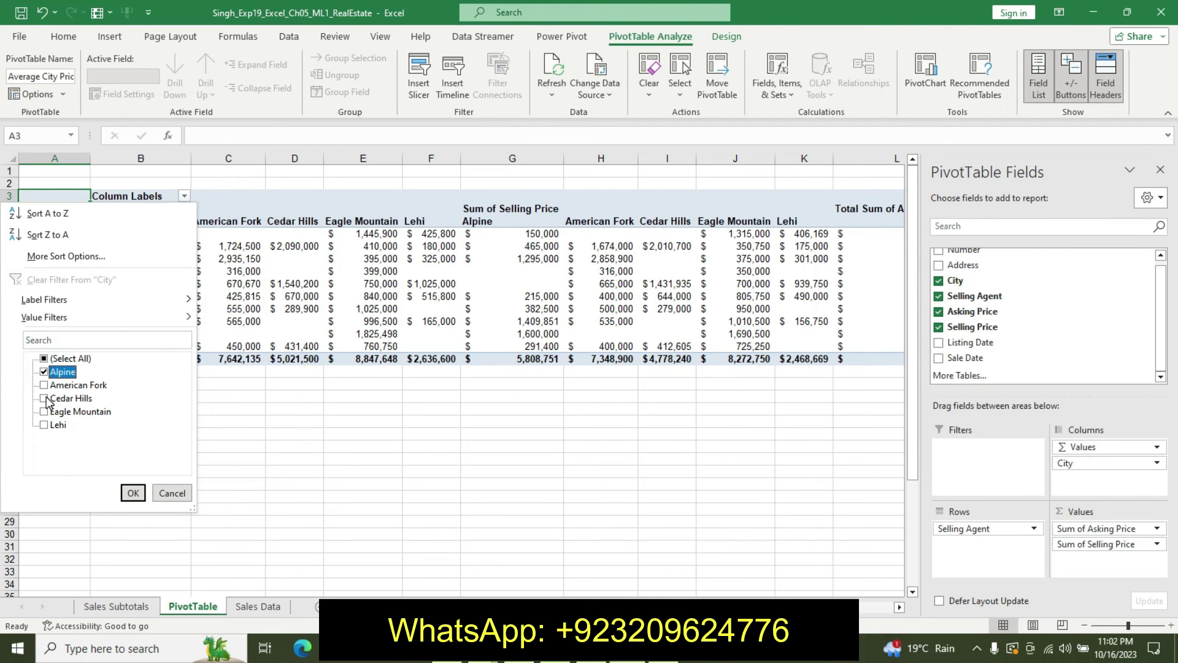
click(46, 399)
Apply the Alpine and Cedar Hills filter, then undo step 11's emphasis in Word
click(133, 493)
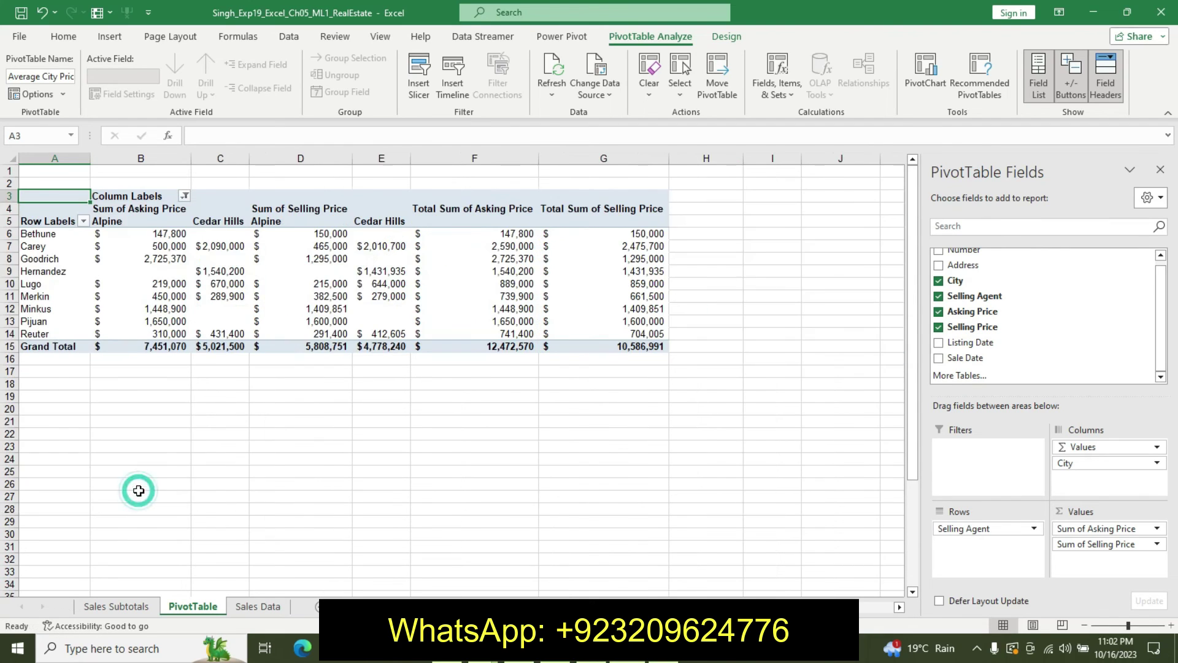
key(alt+Tab)
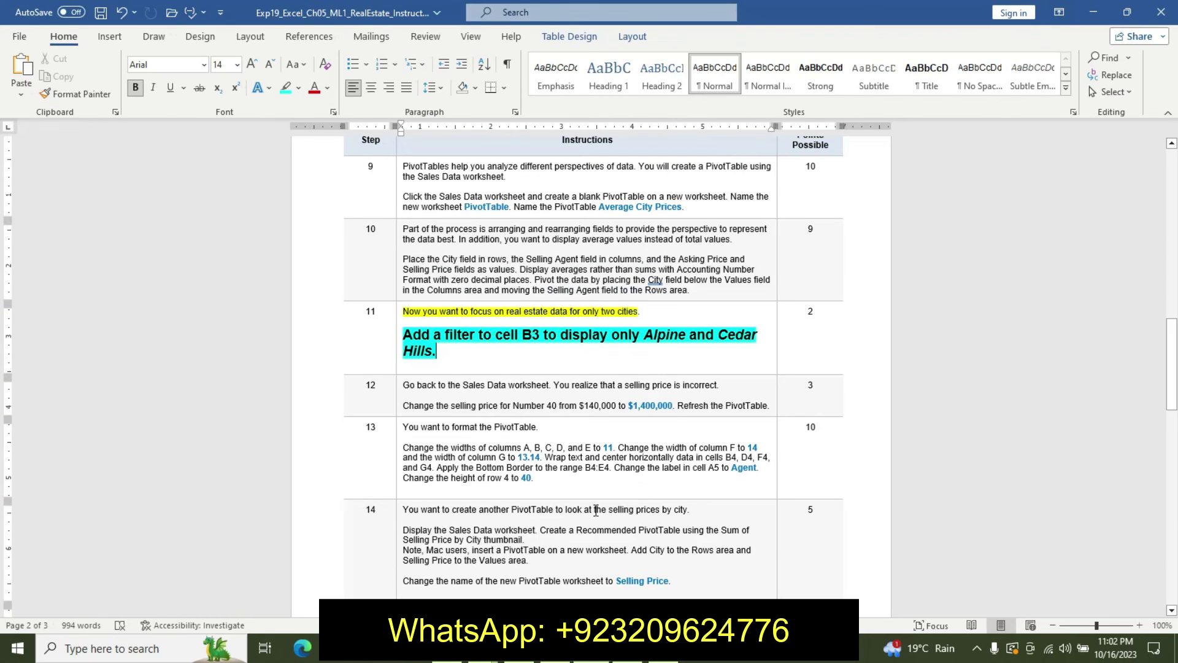
key(ctrl+z)
key(ctrl+z)
key(ctrl+z)
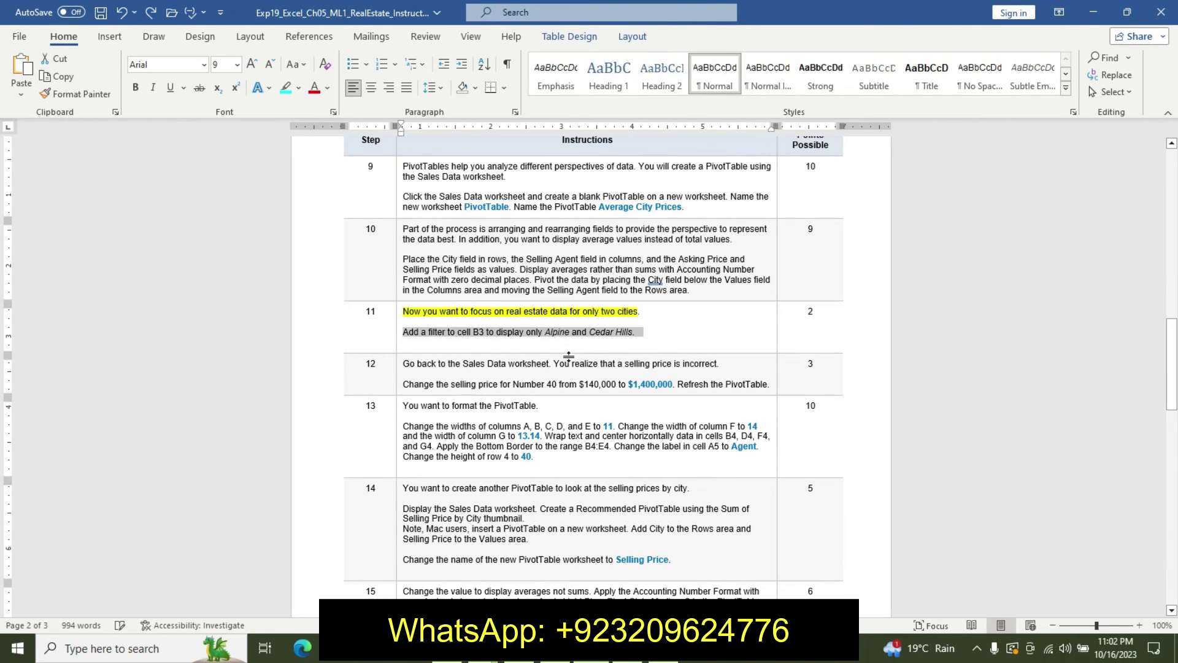
key(ctrl+z)
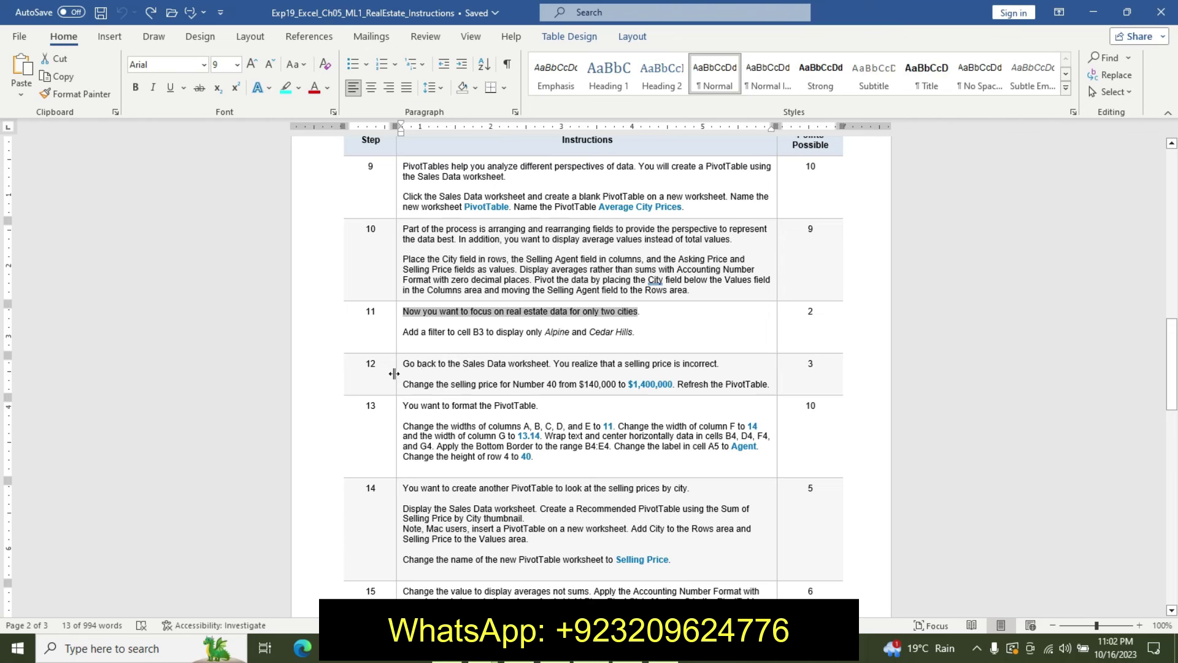
Highlight step 12's first line in yellow and select its price-change line
drag(403, 363, 408, 375)
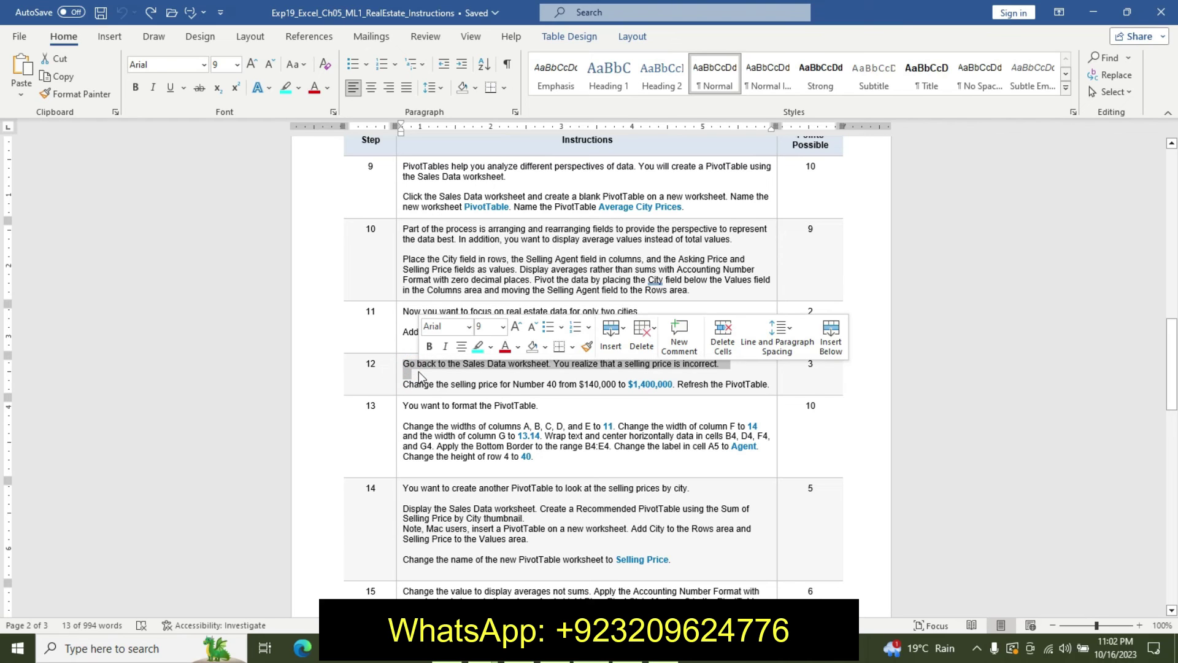
click(491, 347)
click(483, 366)
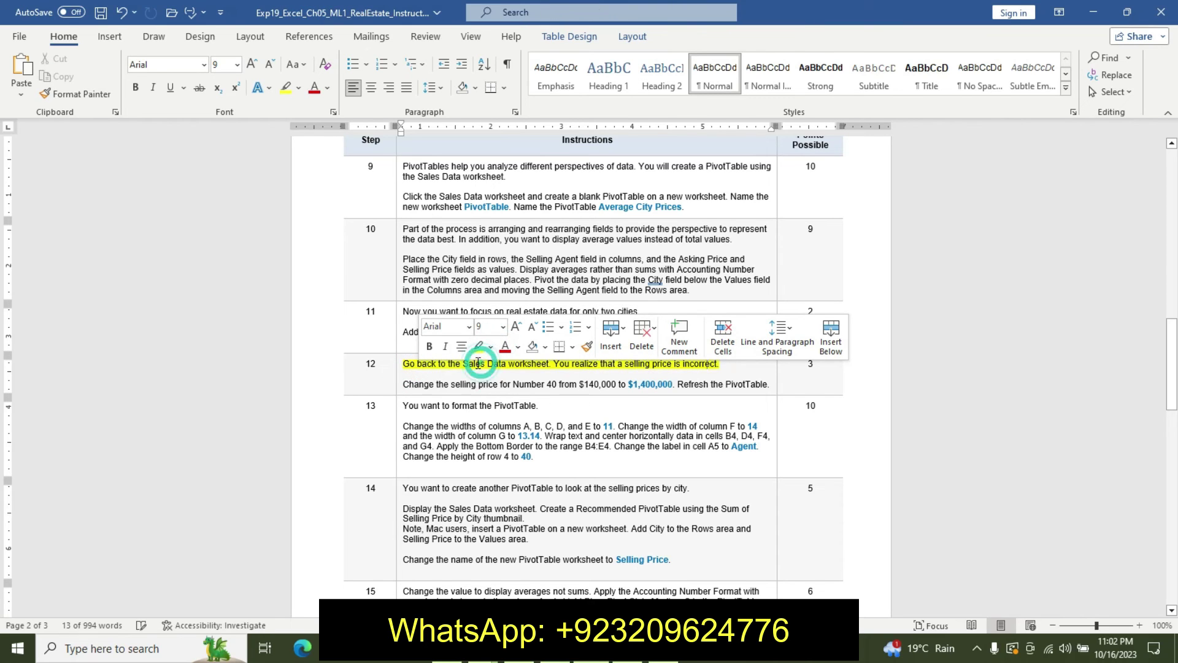
drag(404, 384, 504, 396)
click(452, 384)
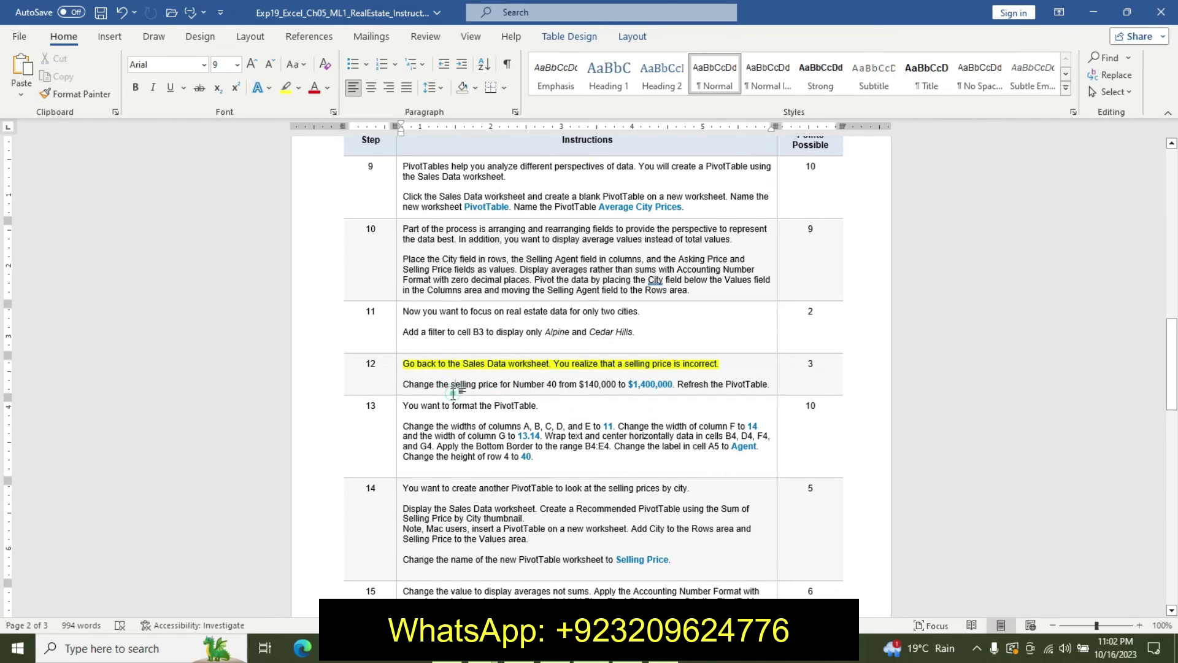
drag(406, 385, 746, 391)
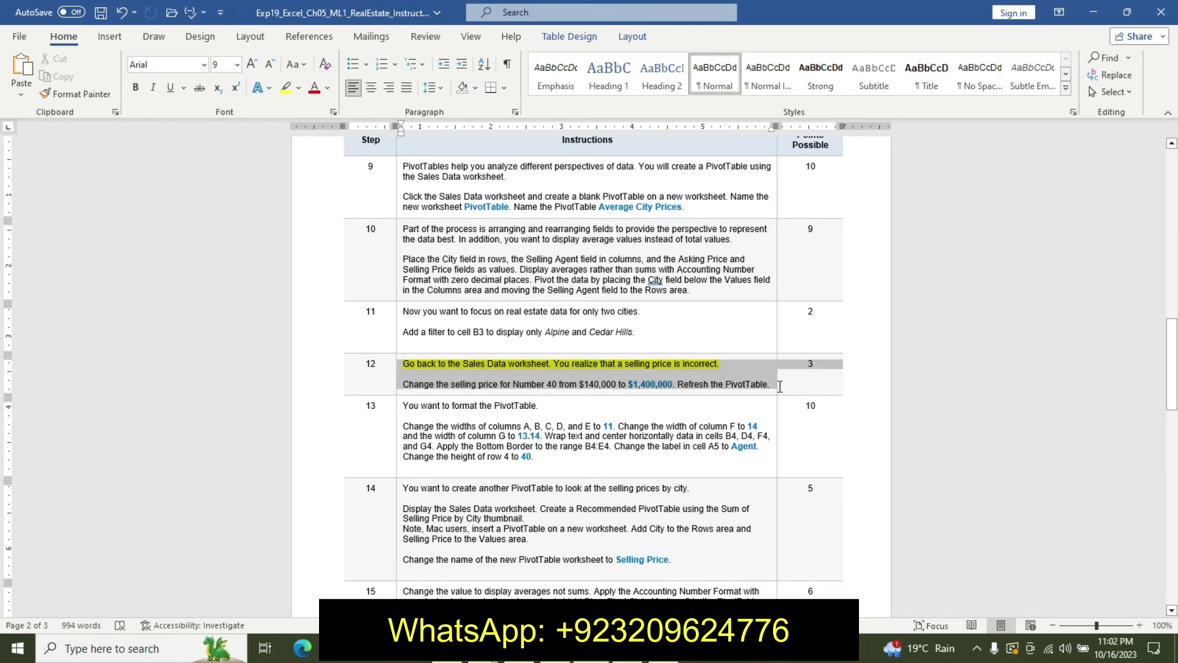
click(718, 384)
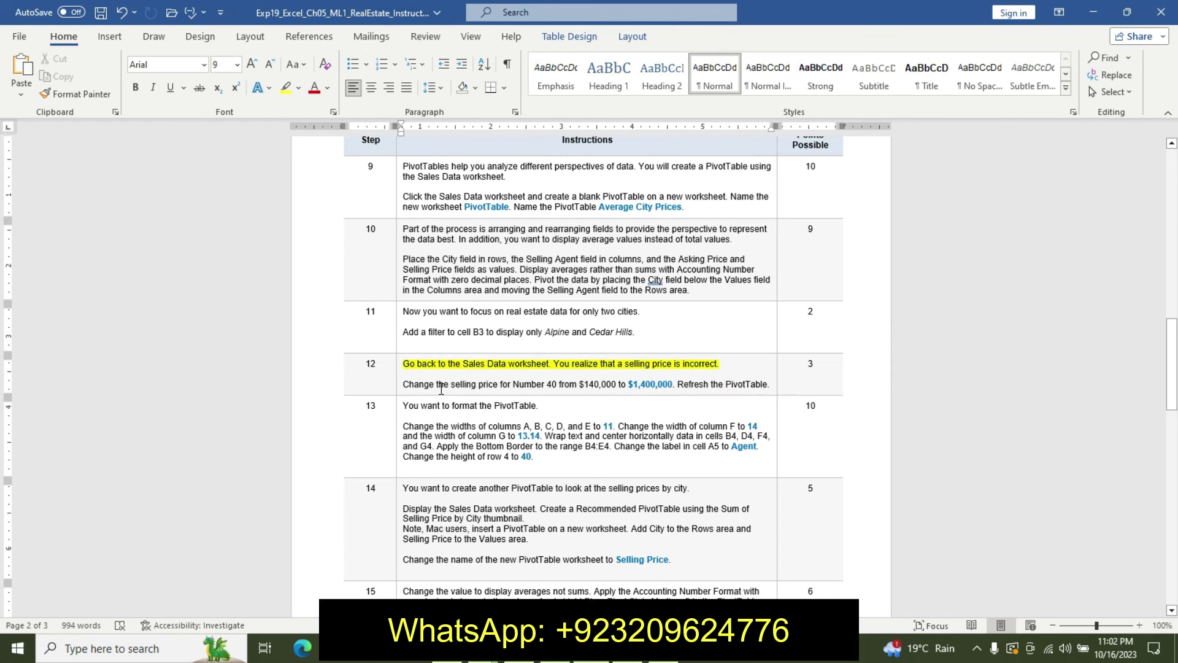
drag(409, 385, 589, 397)
click(591, 387)
drag(408, 386, 769, 384)
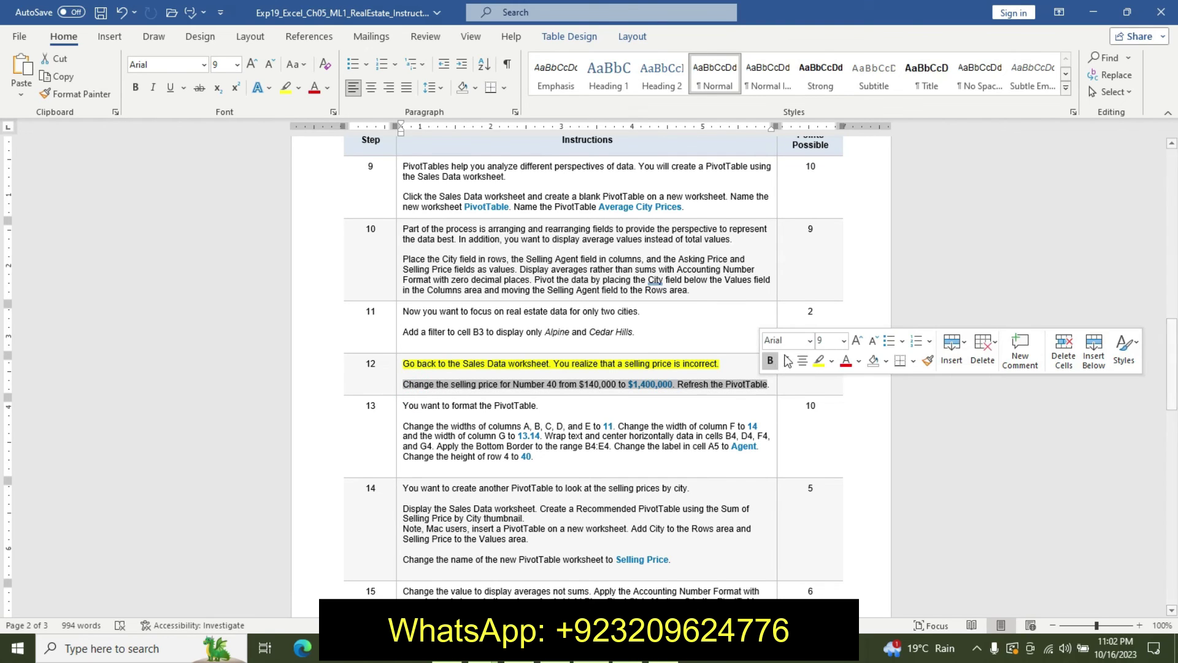
Make step 12's price-change line 12 pt bold with turquoise highlight
click(843, 341)
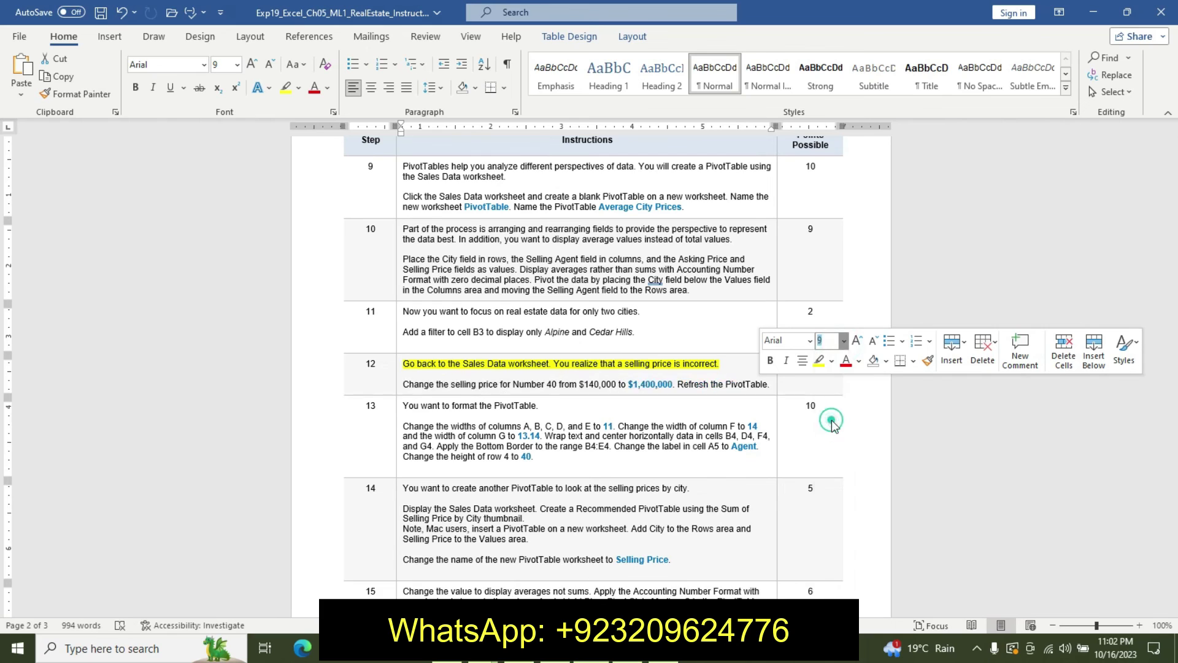
click(825, 423)
click(770, 361)
click(831, 361)
click(862, 382)
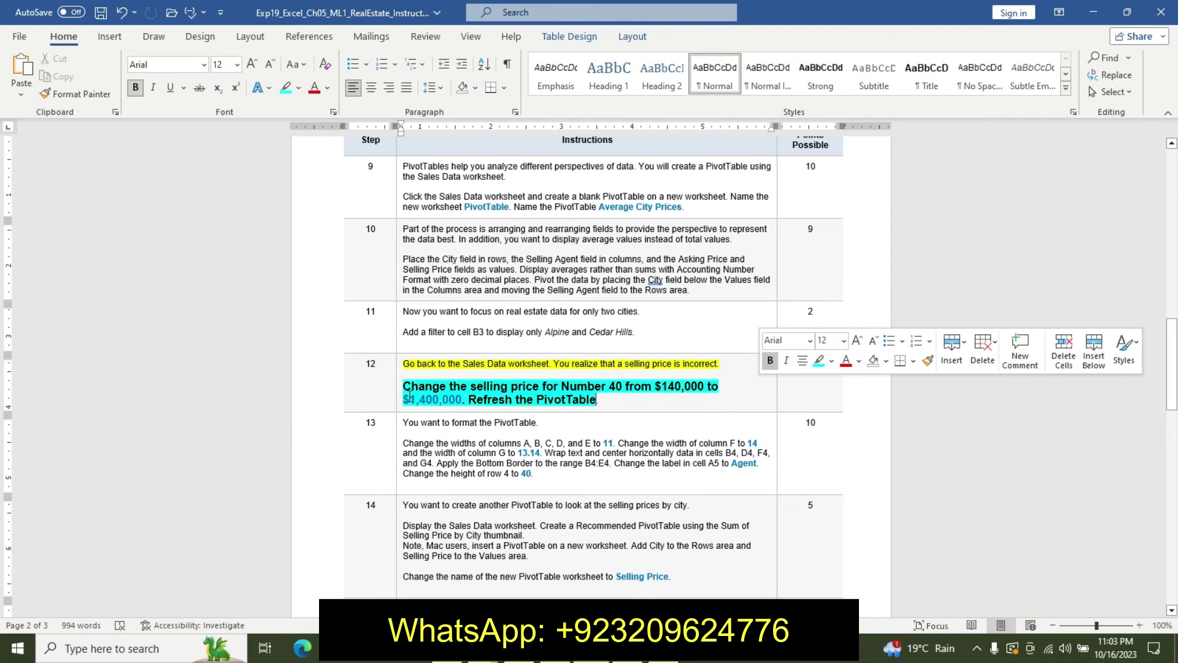
drag(404, 399, 456, 398)
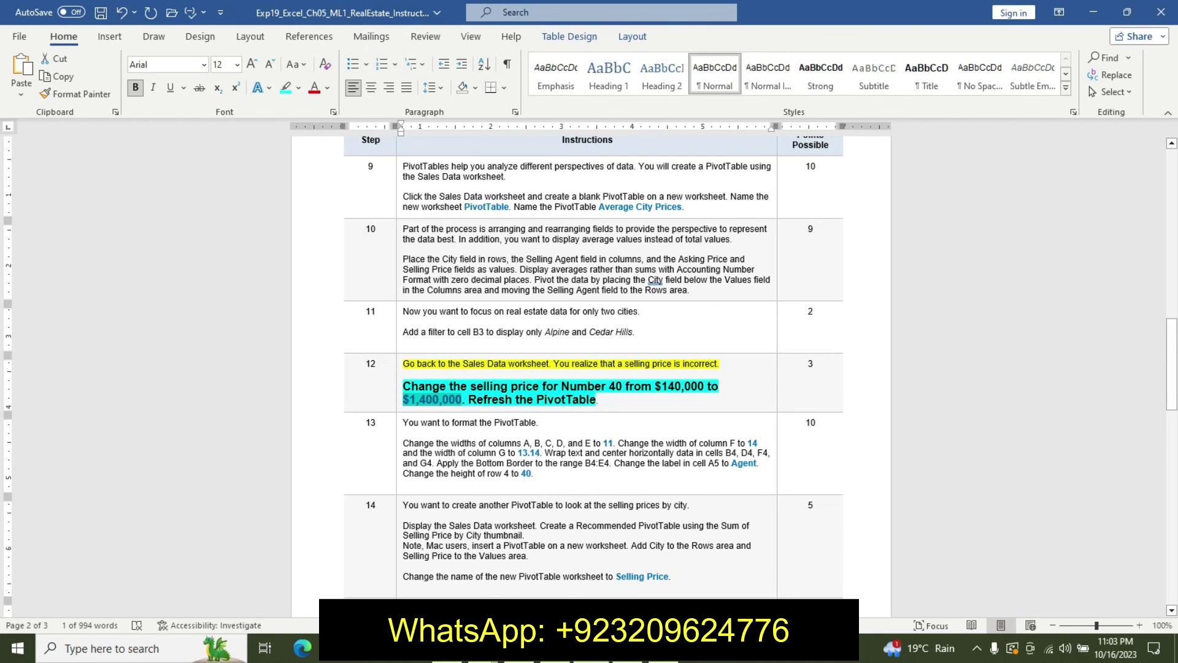
key(alt+Tab)
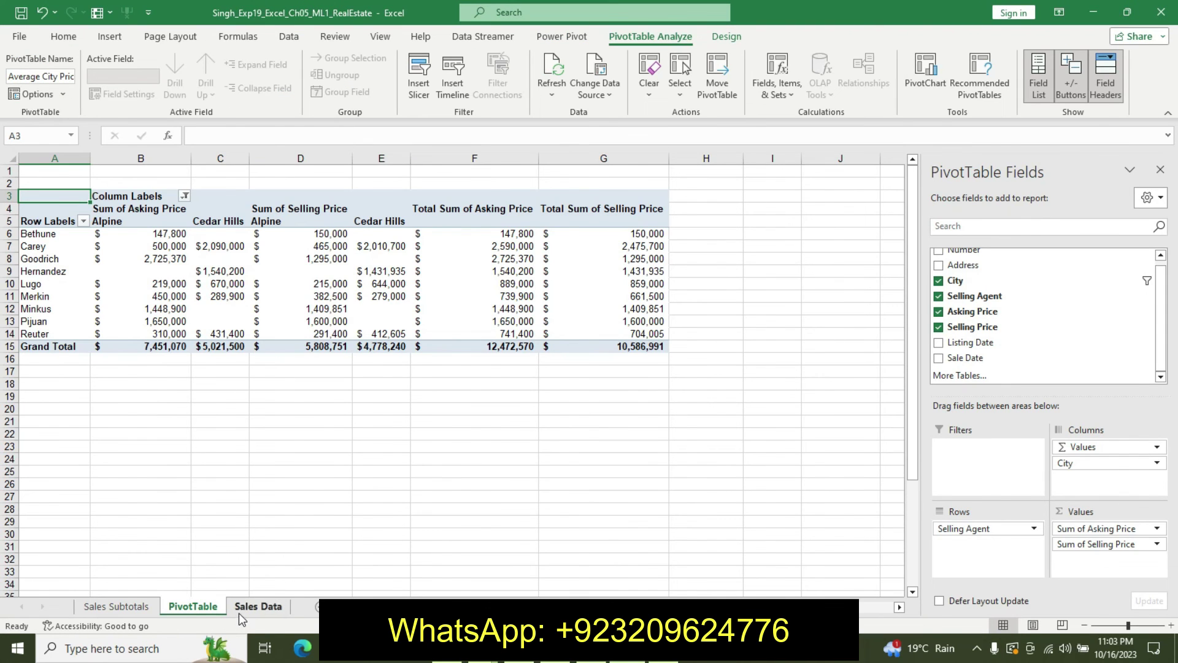
On Sales Data, change sale 40's selling price in F41 from 140000 to 1400000
click(241, 614)
drag(1172, 270, 1171, 368)
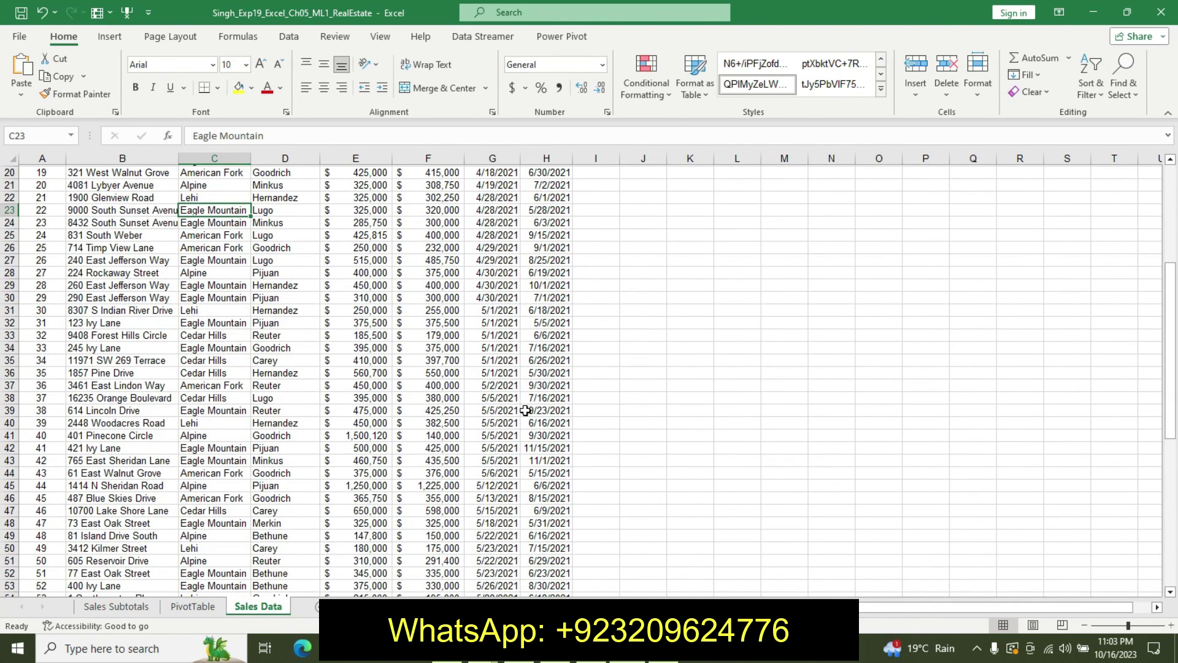
click(430, 436)
click(275, 130)
key(BackSpace)
key(BackSpace)
key(BackSpace)
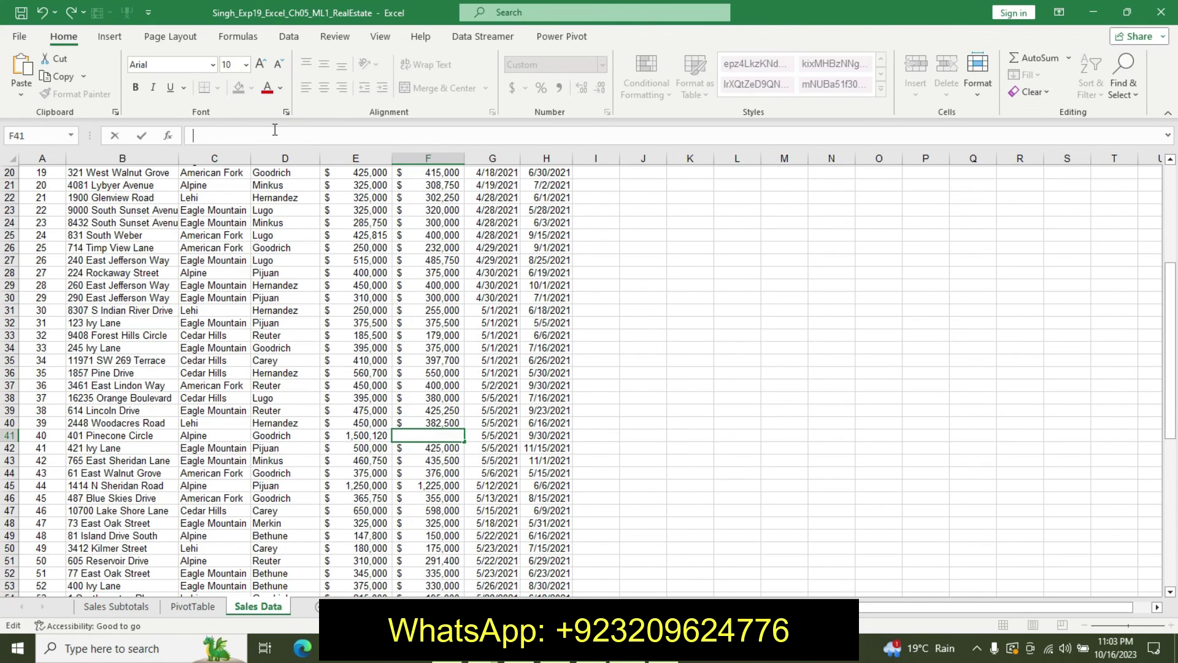
text(1400000)
key(Return)
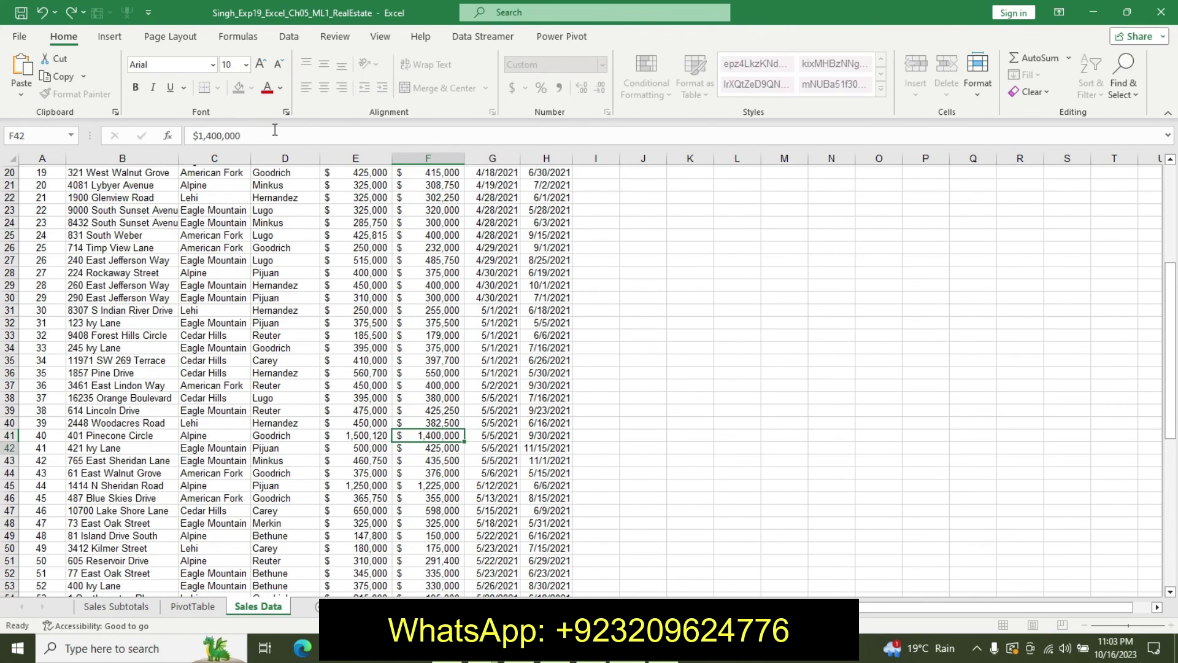
Refresh the PivotTable so Alpine's selling total updates to $7,068,751
key(alt+Tab)
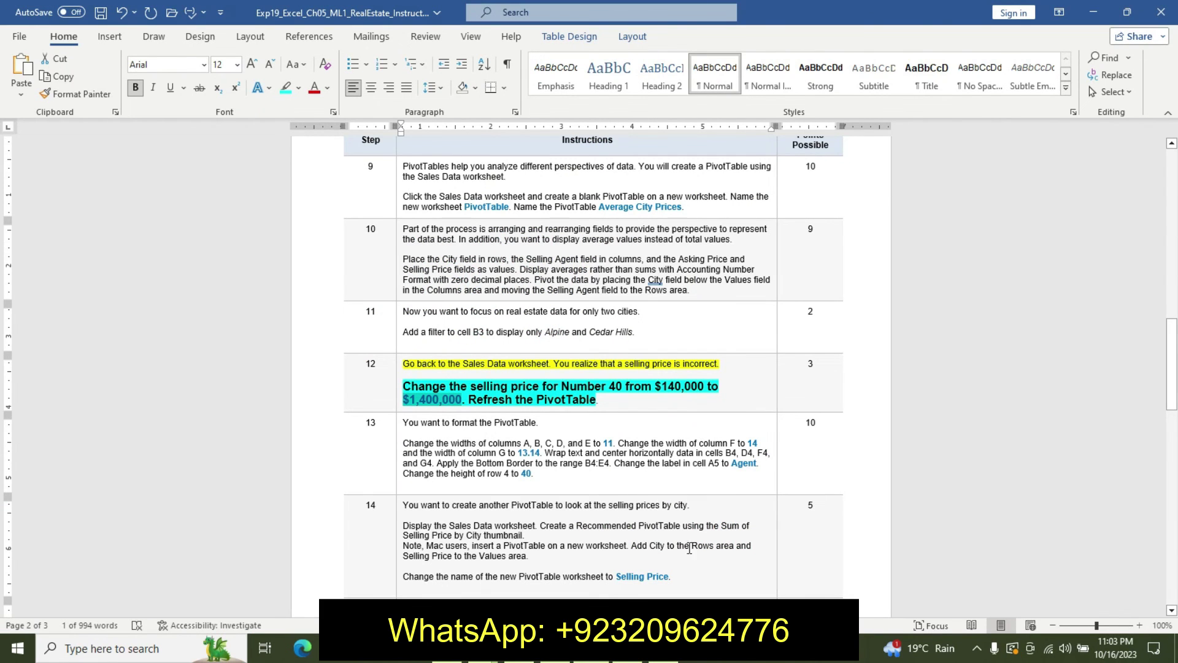
key(alt+Tab)
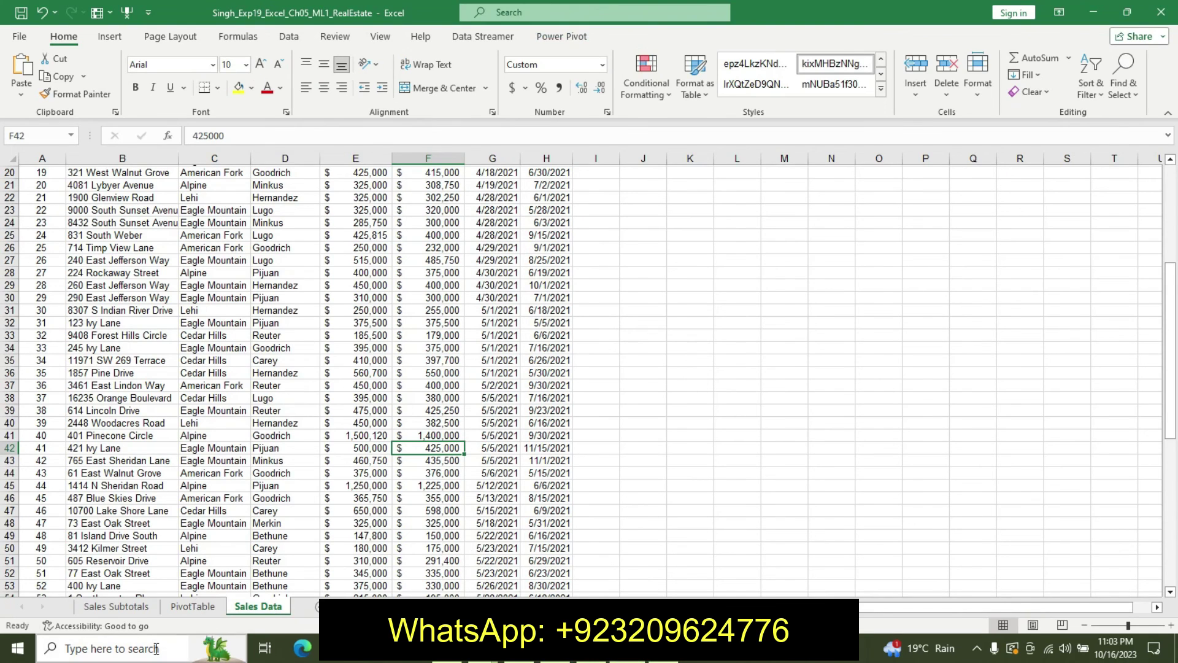
click(193, 606)
click(340, 286)
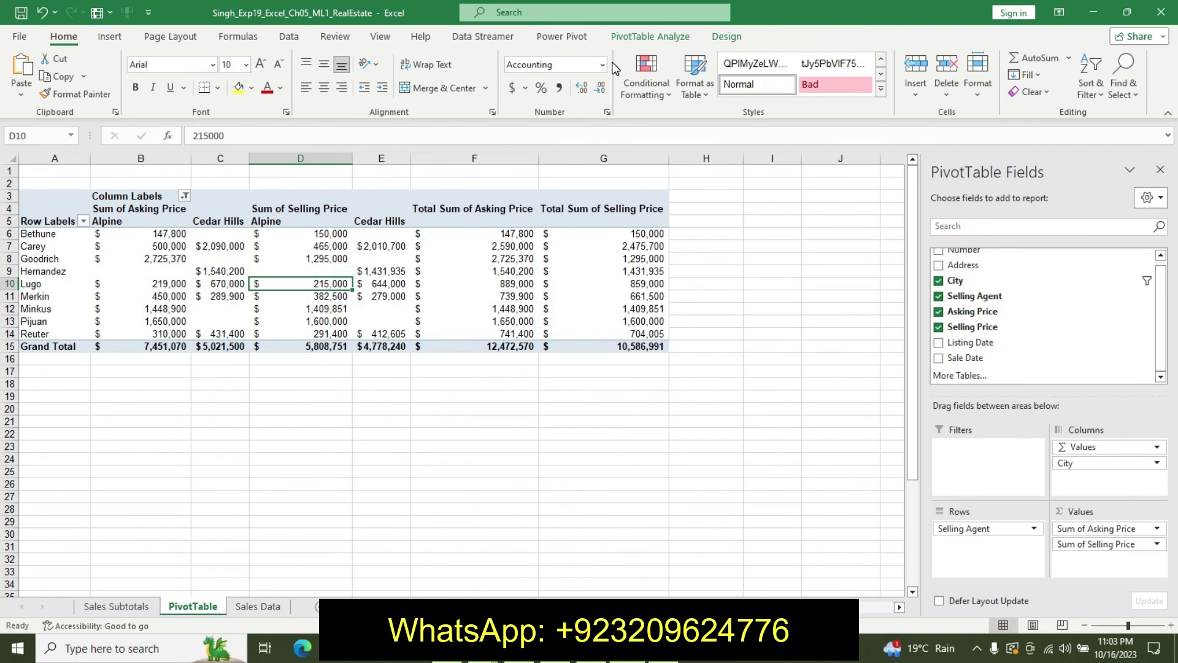
click(639, 42)
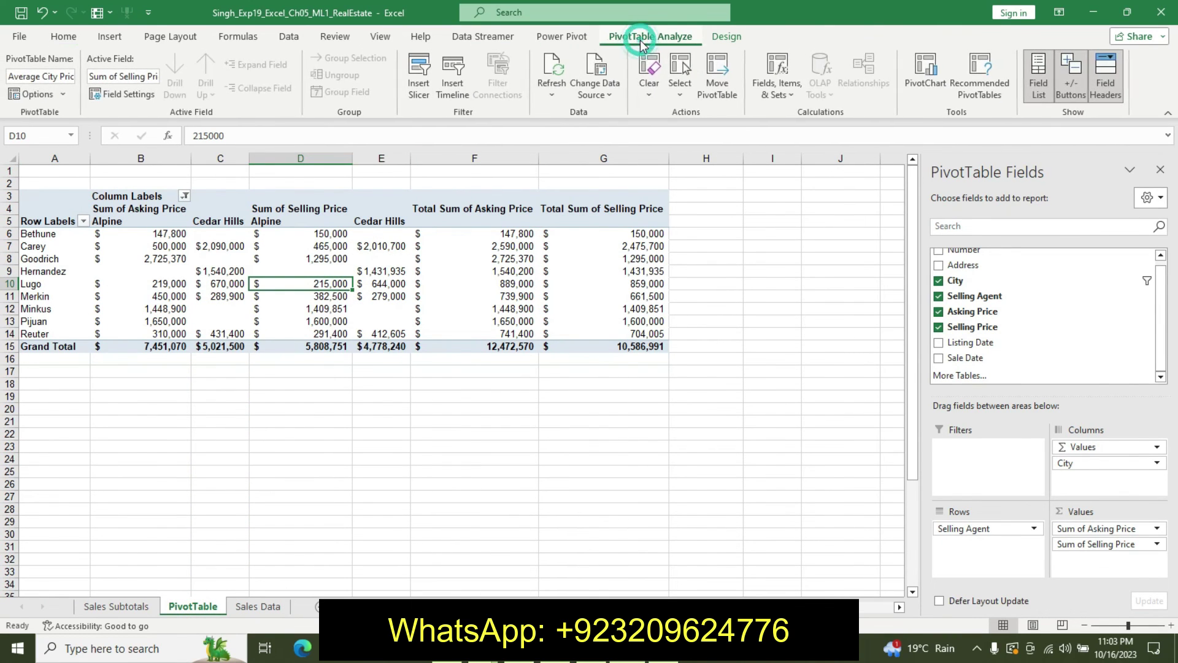
click(552, 92)
click(562, 117)
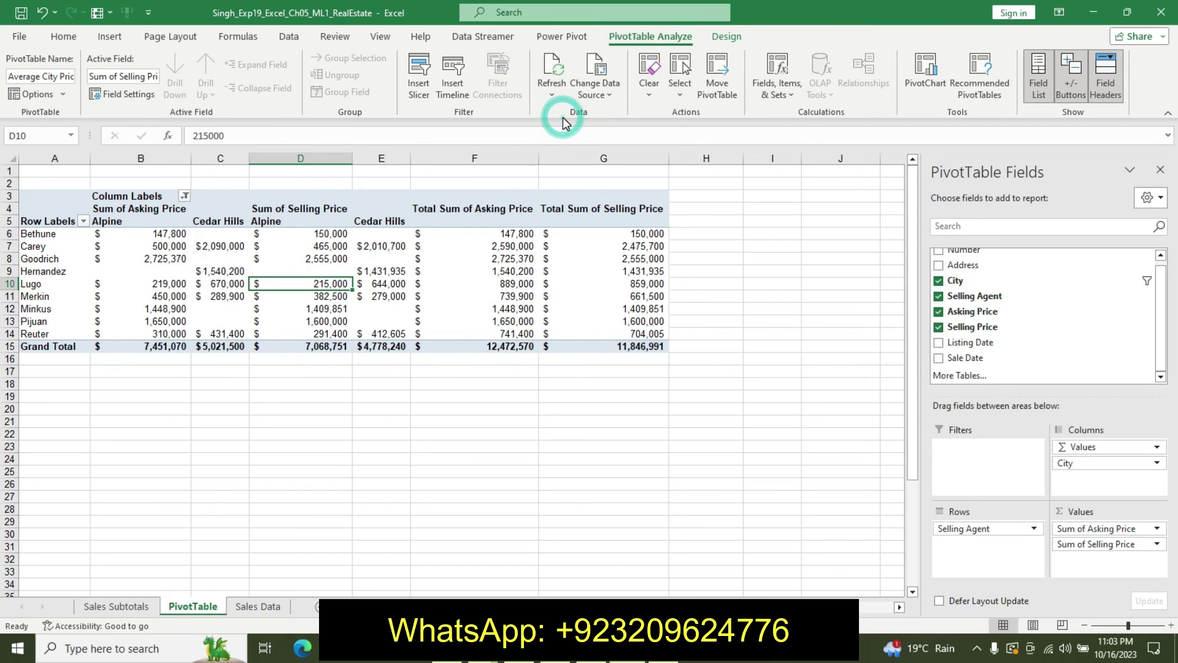
Undo step 12's formatting in Word, scroll back to the top, and return to Excel
key(alt+Tab)
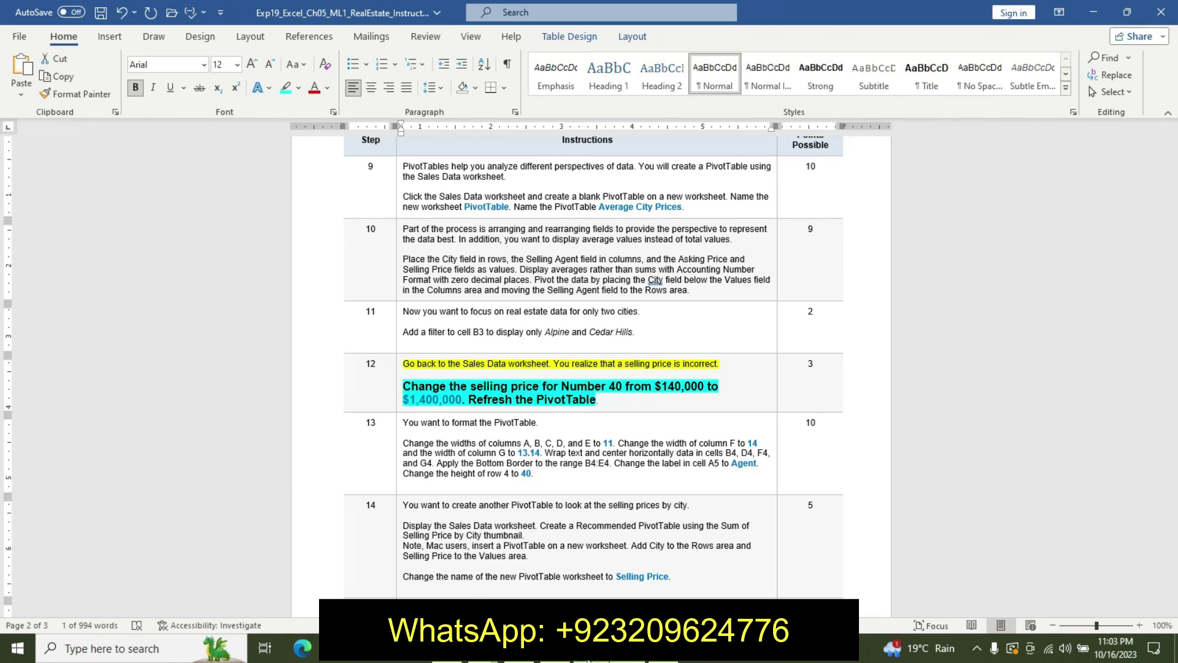
key(ctrl+z)
key(ctrl+z)
key(ctrl+z)
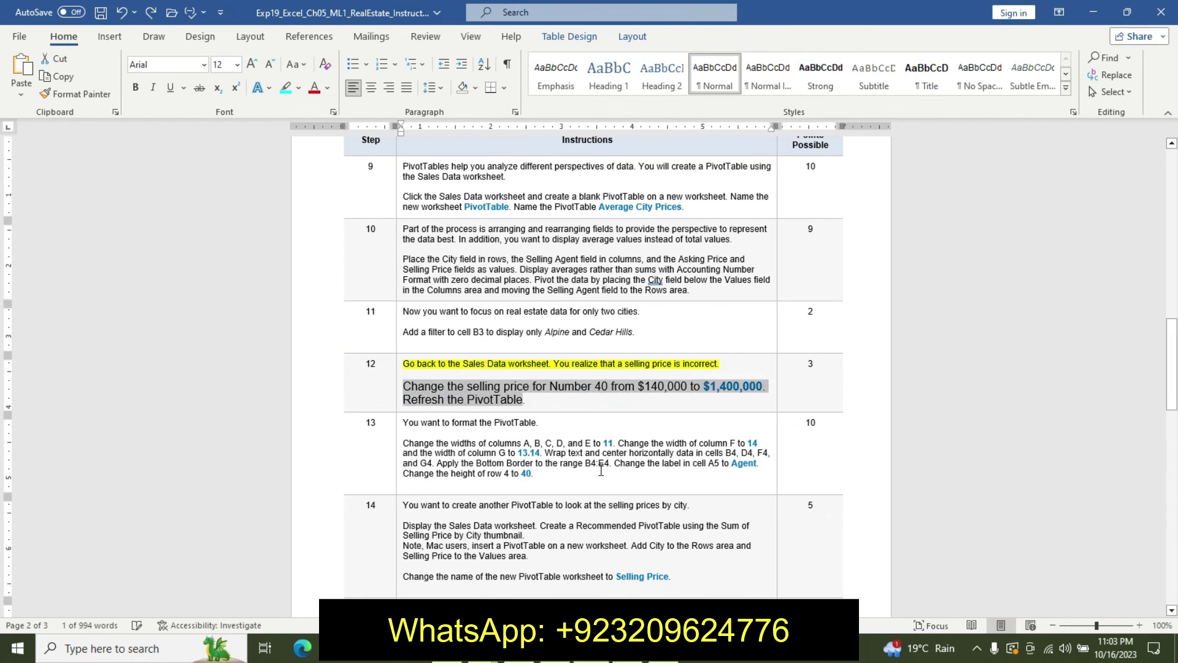
key(ctrl+z)
key(ctrl+z)
key(ctrl+z)
drag(1172, 368, 1171, 198)
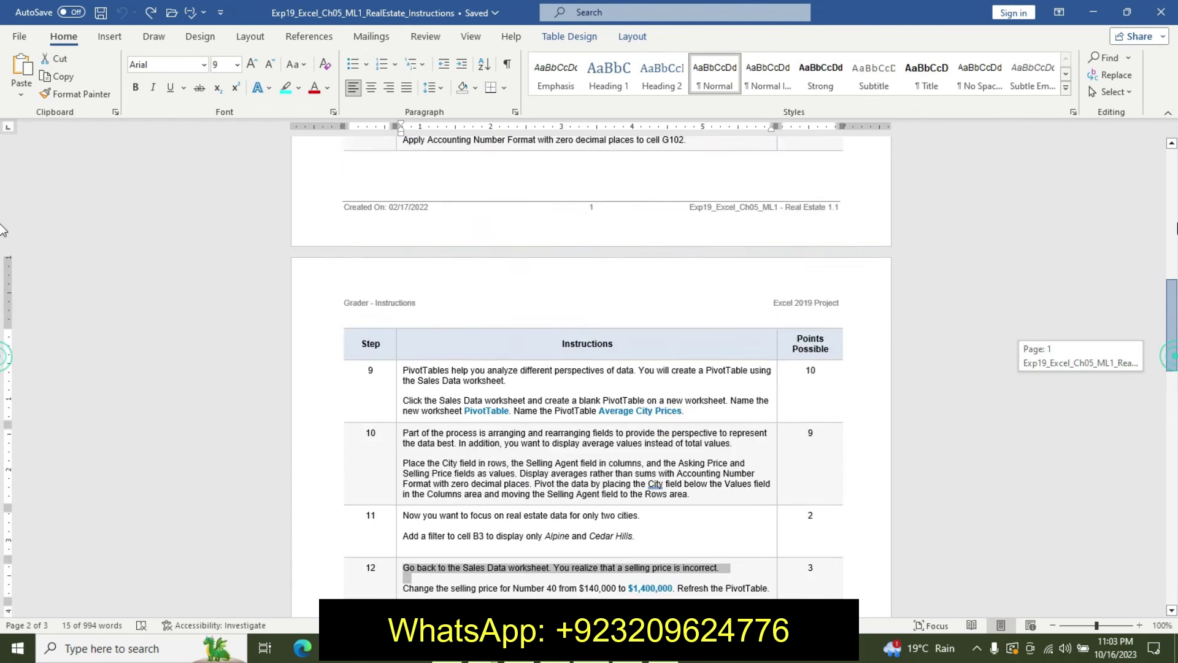
click(1036, 288)
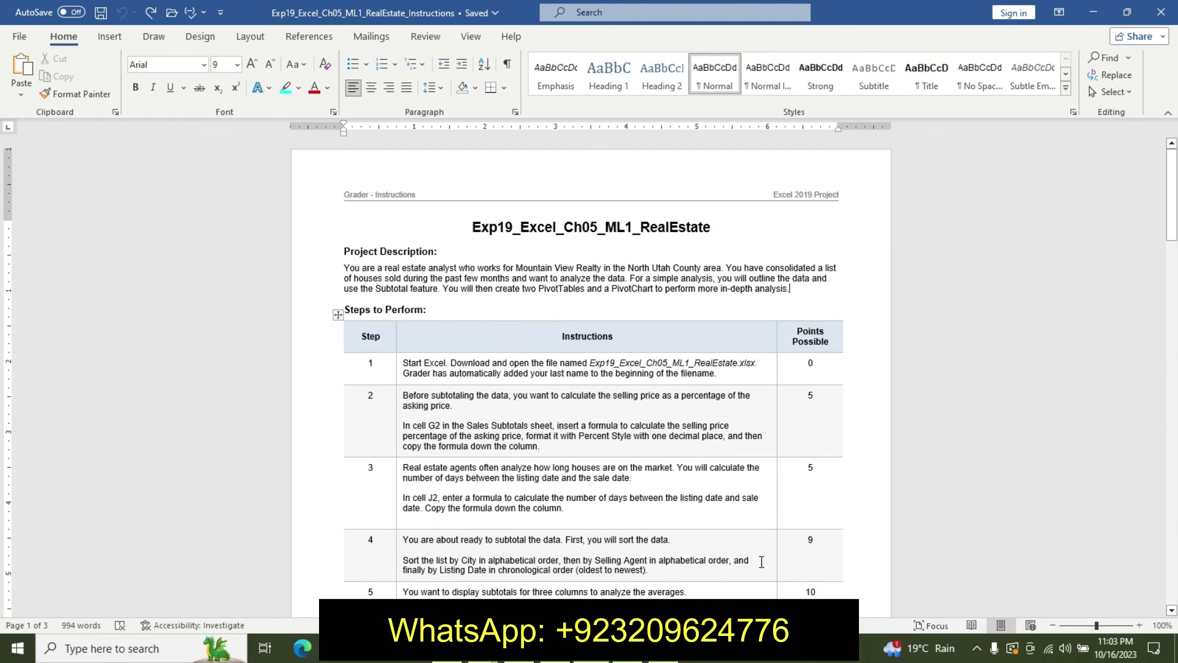
key(alt+Tab)
Check the corrected sale on Sales Data, then review Sales Subtotals' $504,911 Alpine average
click(626, 534)
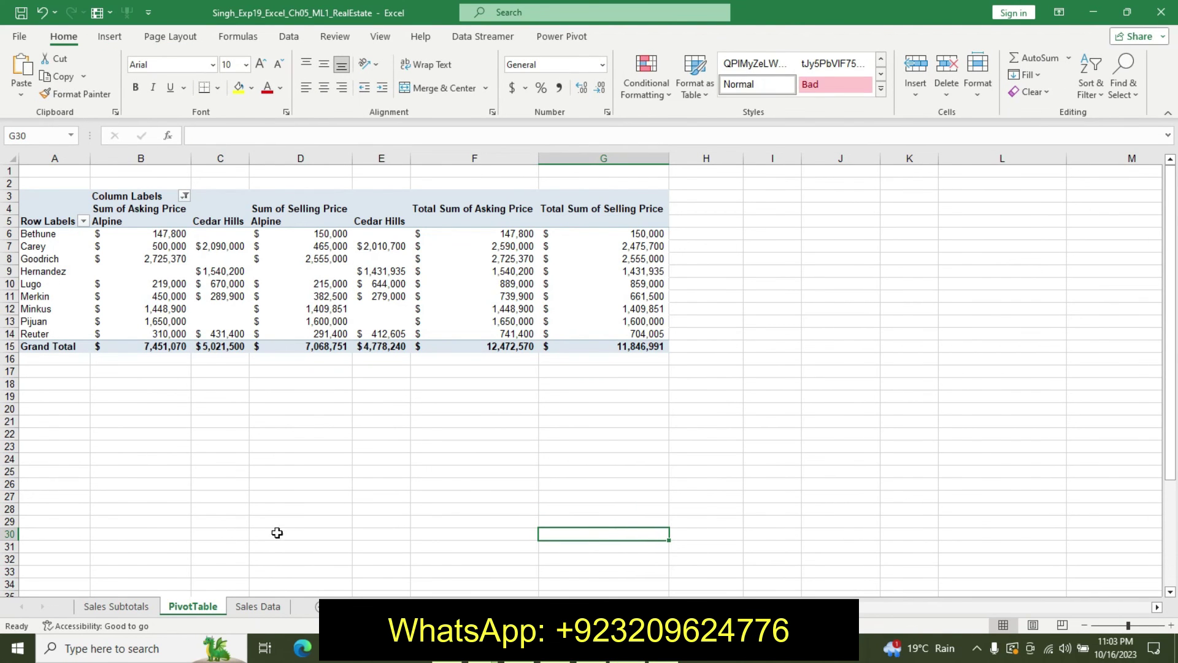
click(257, 606)
click(473, 437)
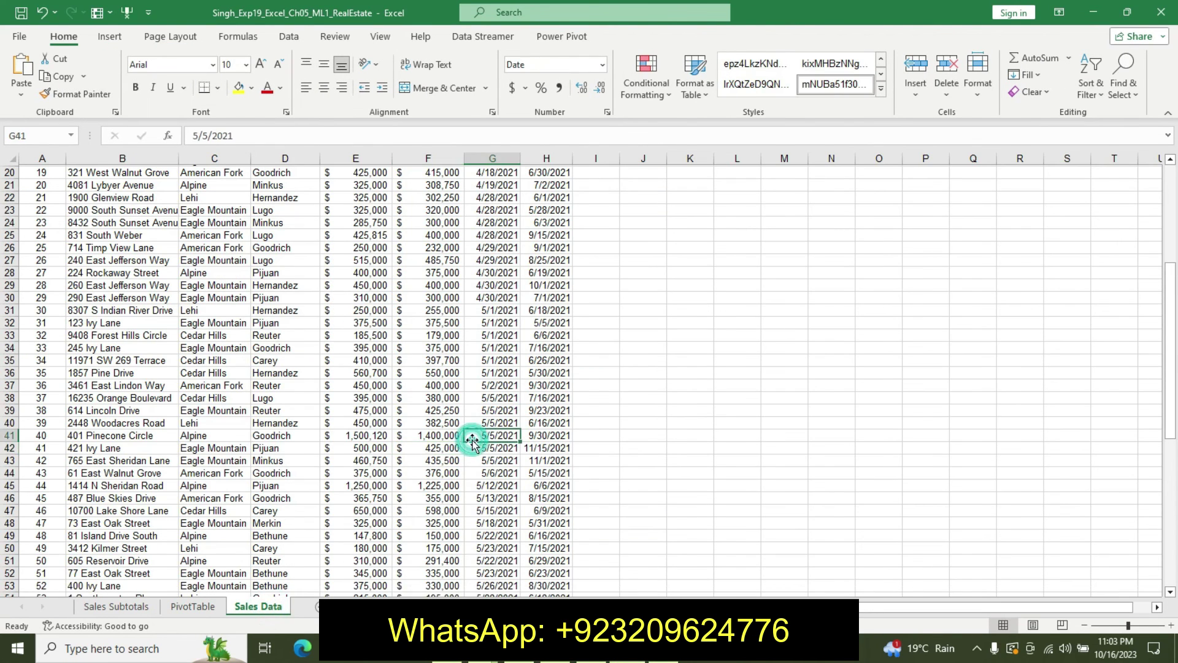
click(831, 347)
drag(1169, 312, 1169, 184)
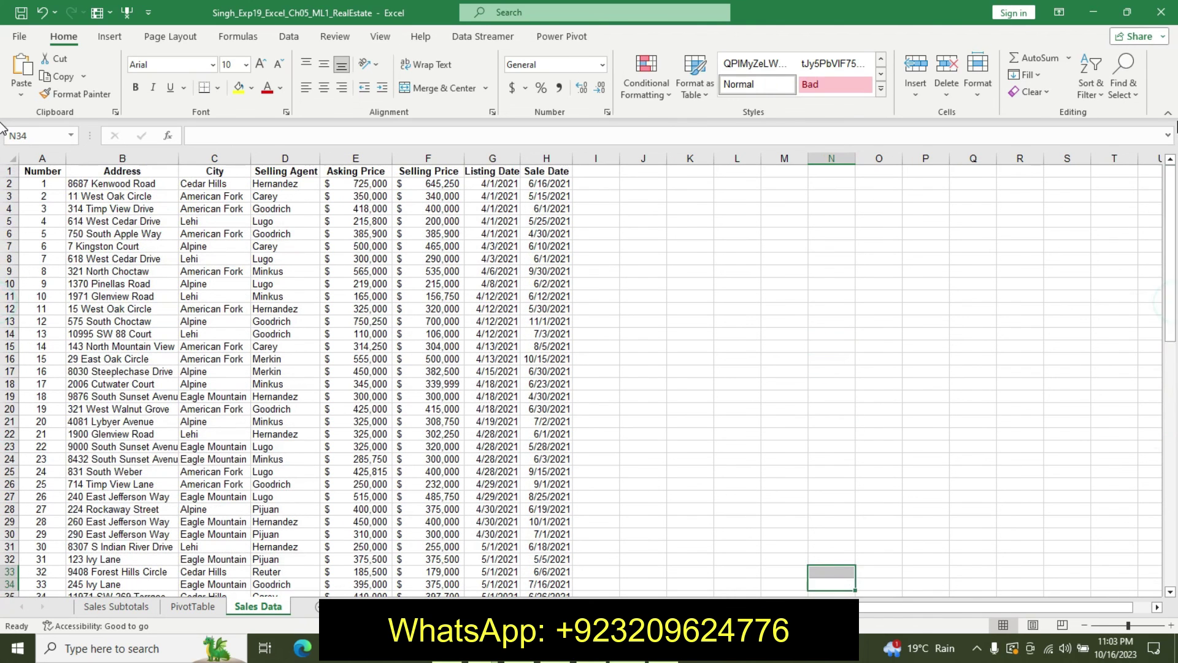
click(784, 258)
click(116, 606)
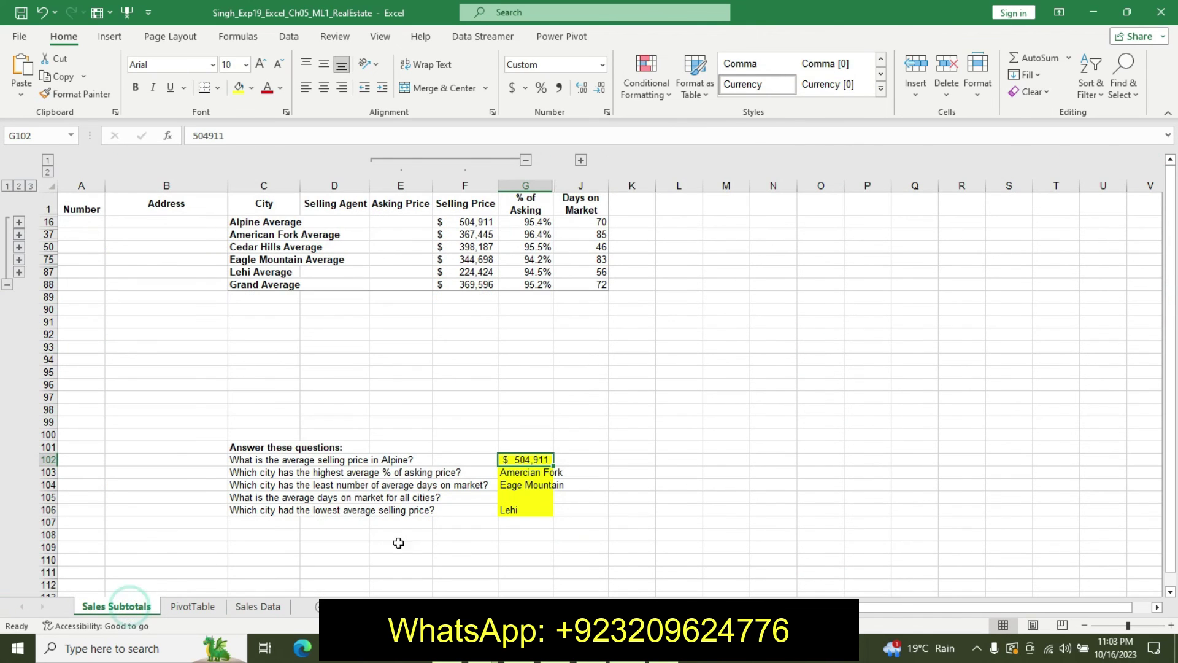
click(637, 568)
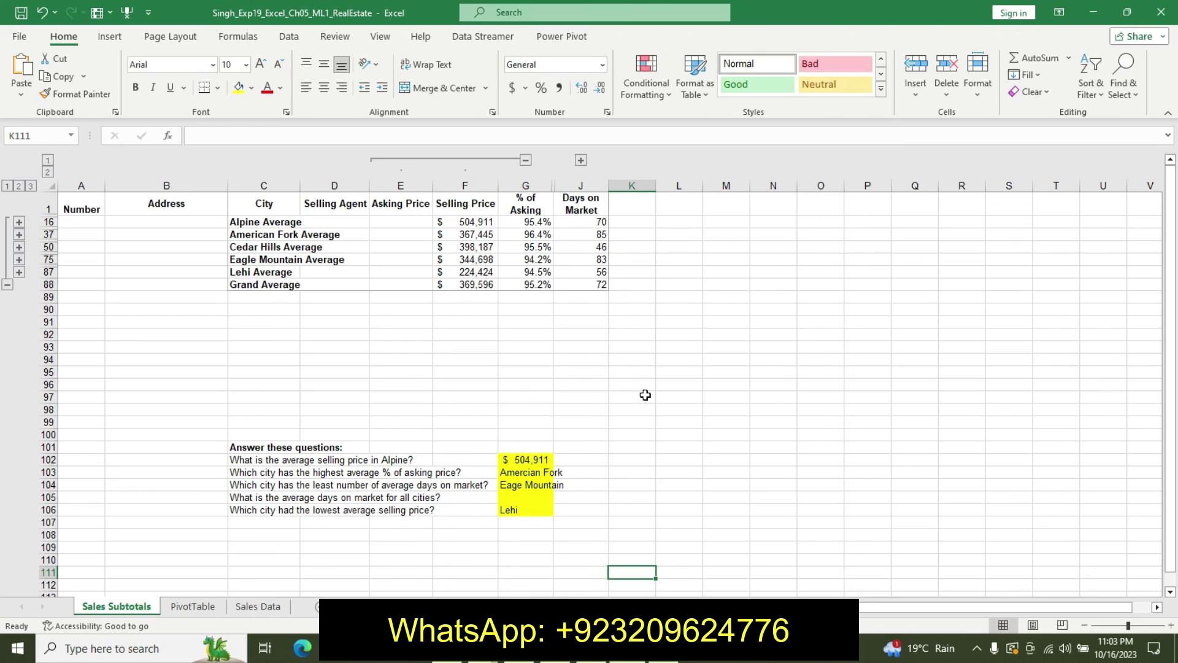